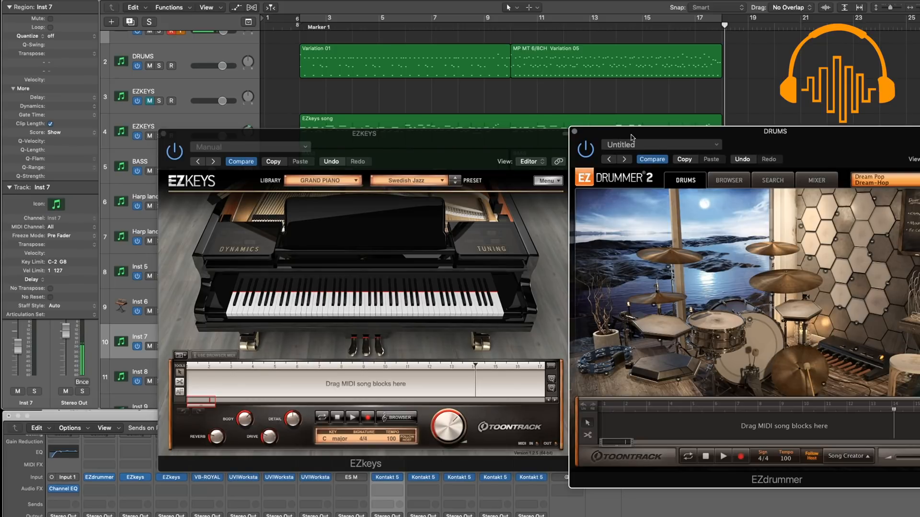
Step: Look at the EZdrummer groove browser, return to the drum kit view and shift the plug-in window slightly
click(887, 181)
click(866, 148)
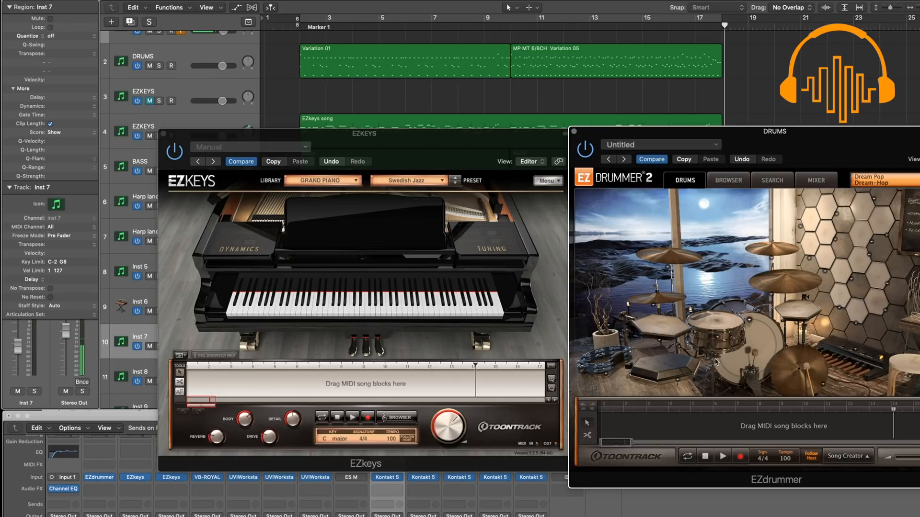
click(729, 184)
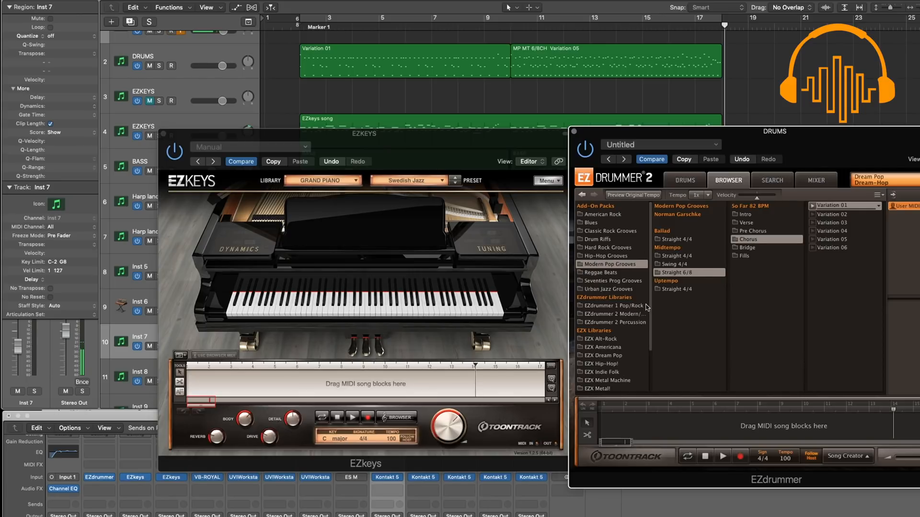
click(690, 184)
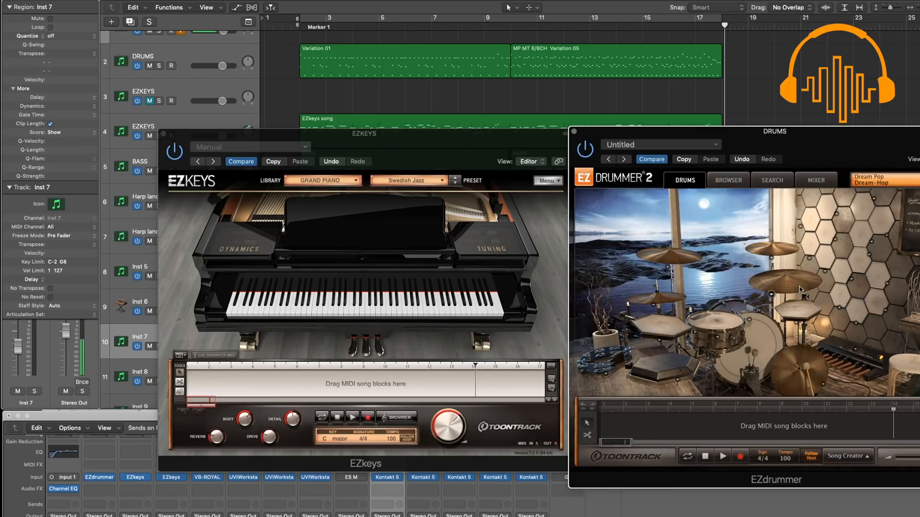
drag(832, 149, 834, 153)
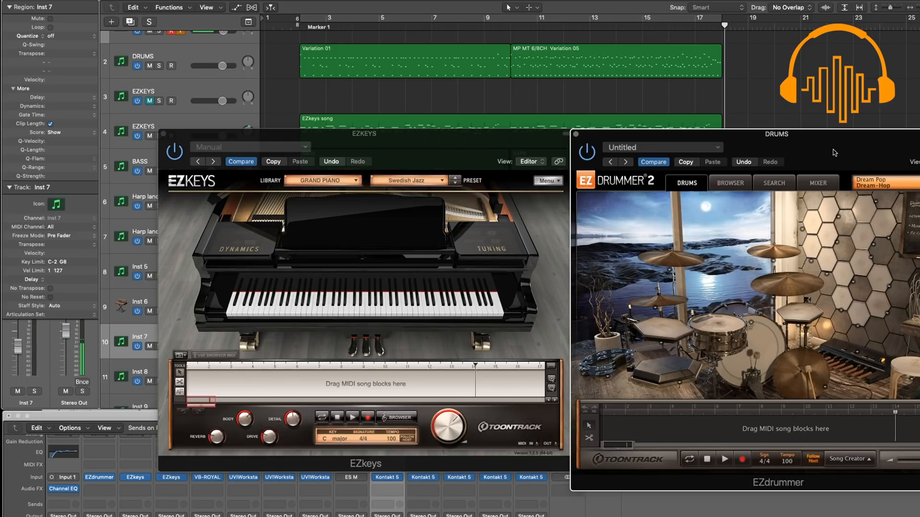
Step: Show the Modern Pop add-on pack in the EZkeys MIDI browser and the groove browser in EZdrummer
click(384, 418)
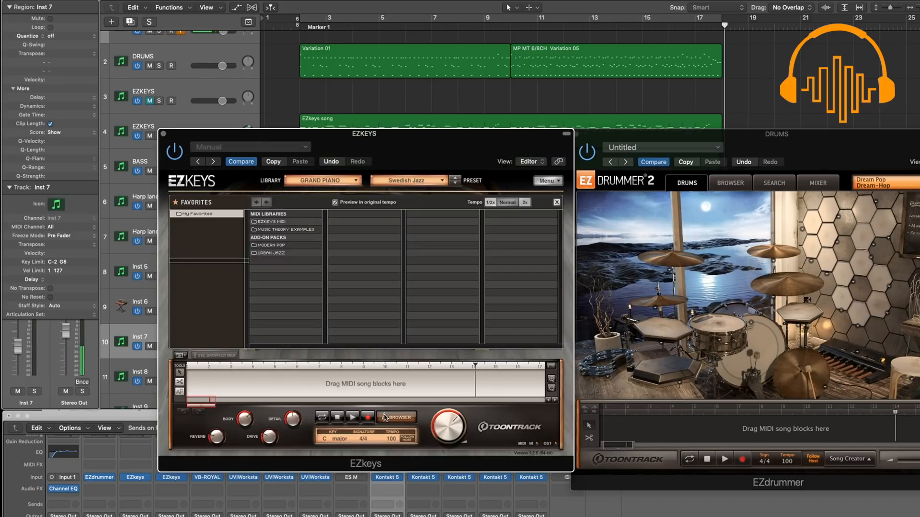
click(274, 246)
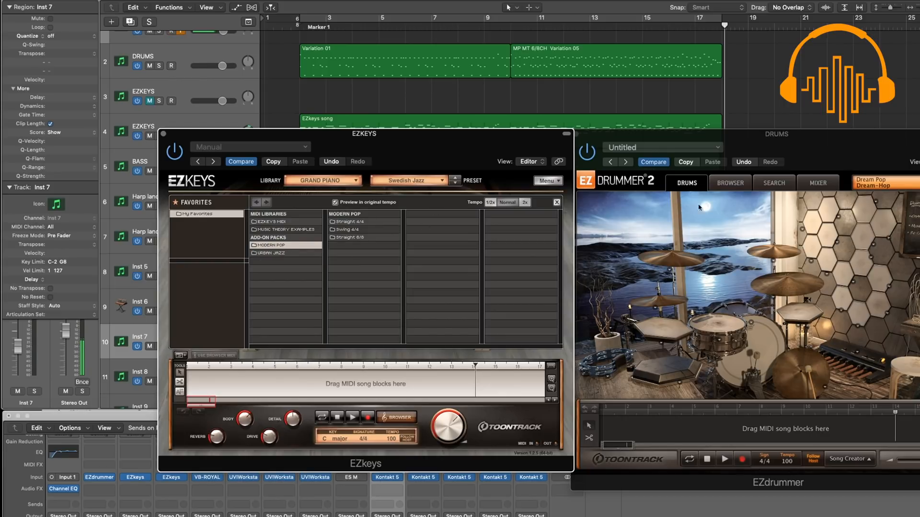
click(731, 184)
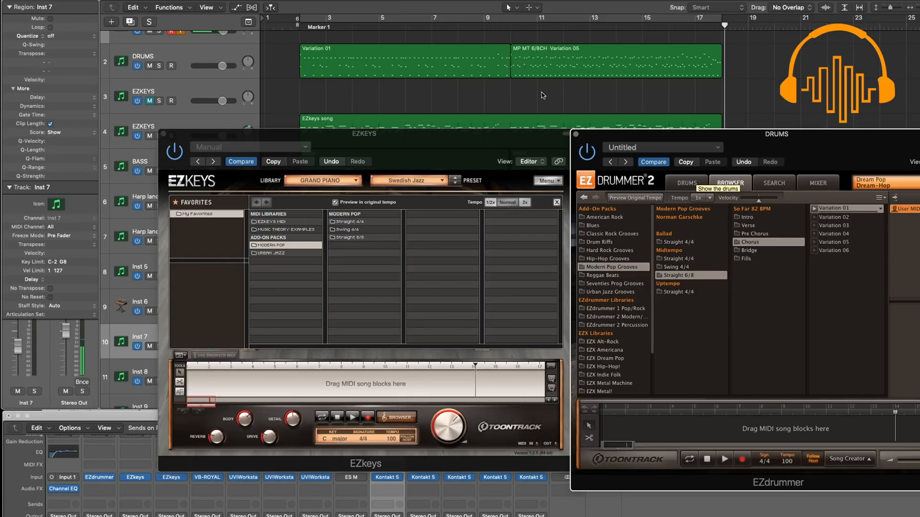
Step: Close the EZkeys and EZdrummer plug-in windows to uncover the arrangement
click(477, 92)
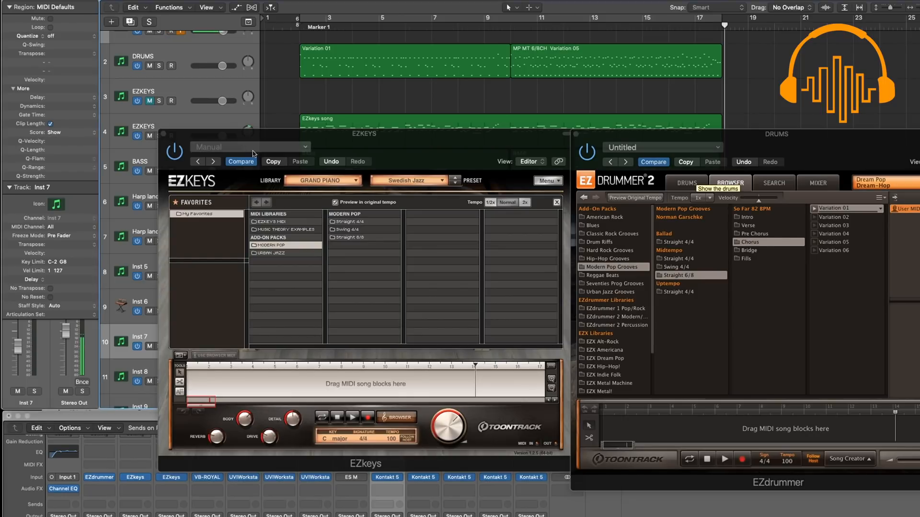
click(163, 133)
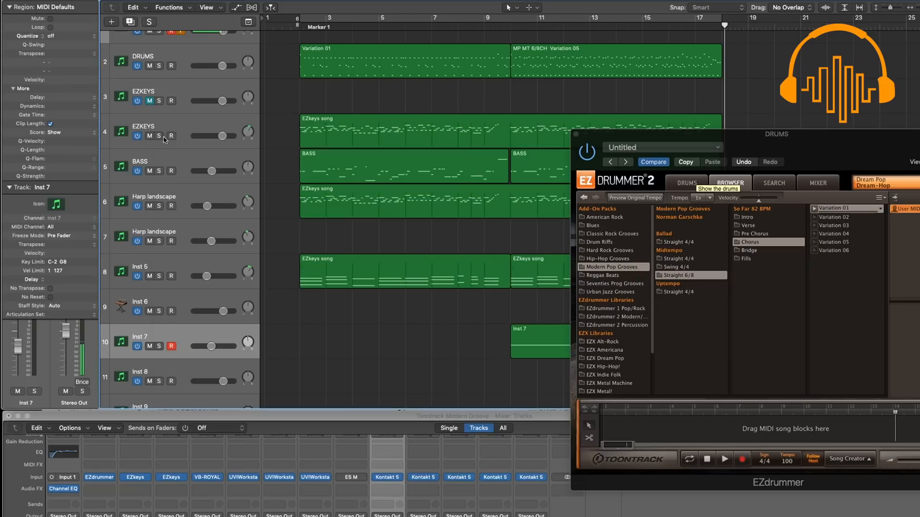
click(576, 134)
Step: Turn on the cycle range over the song and play the arrangement from Marker 1
click(300, 26)
click(324, 18)
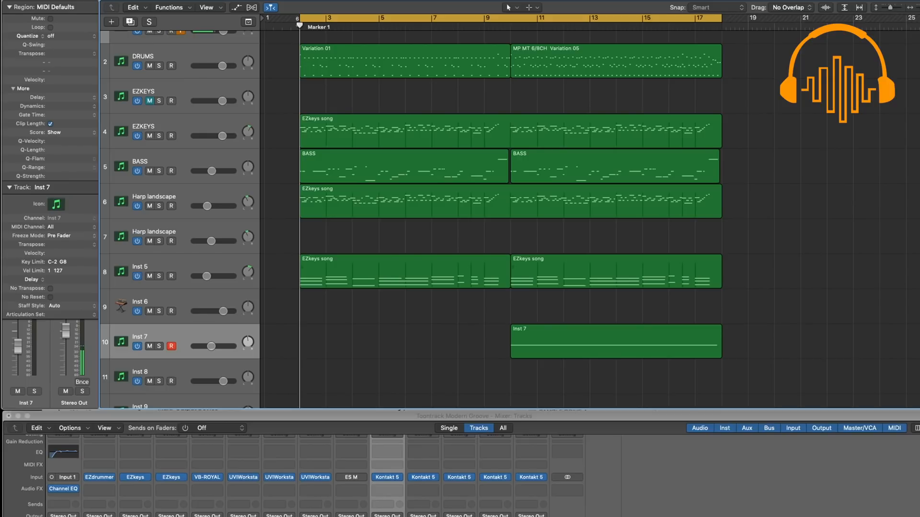
key(space)
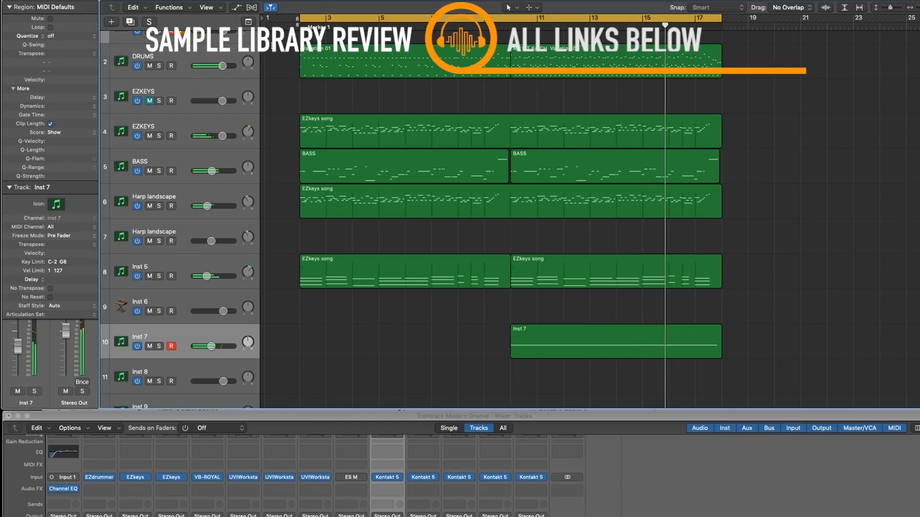
click(327, 19)
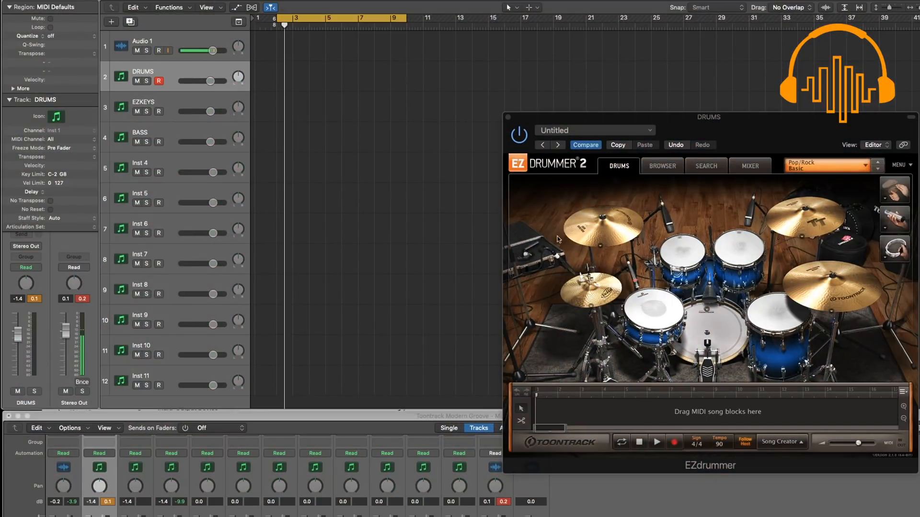
Step: Open the EZkeys plug-in from its mixer channel and place its window beside EZdrummer
scroll(103, 498, up, 5)
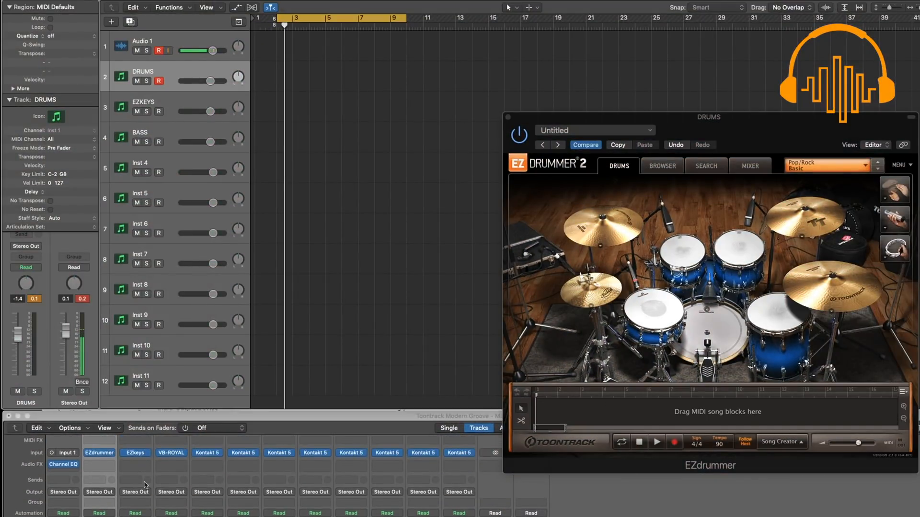
click(134, 454)
click(134, 454)
drag(261, 12, 338, 143)
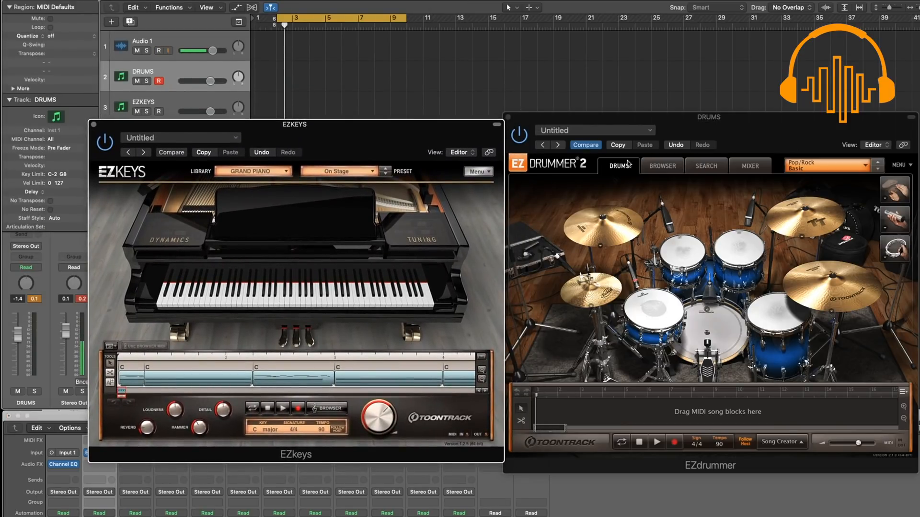
Step: Look through the EZdrummer groove browser and the Modern Pop add-on pack in EZkeys, then close the EZkeys browser
click(662, 167)
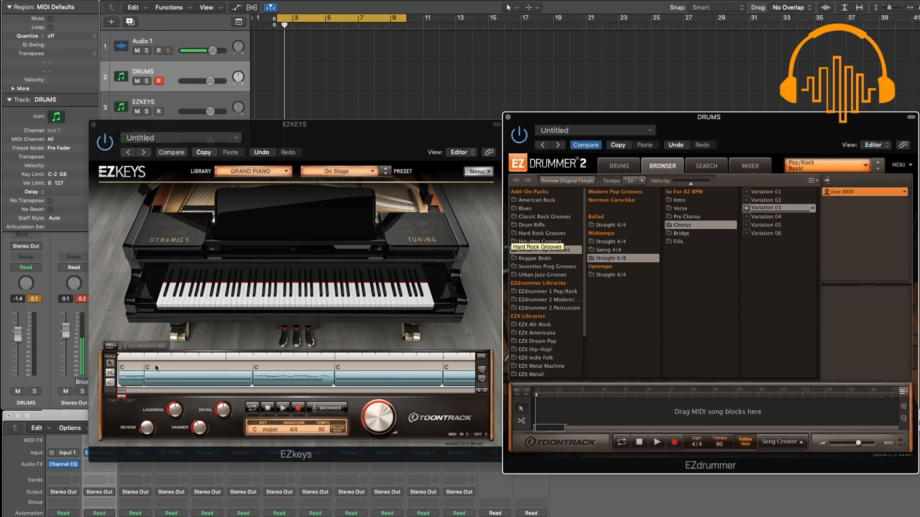
click(145, 348)
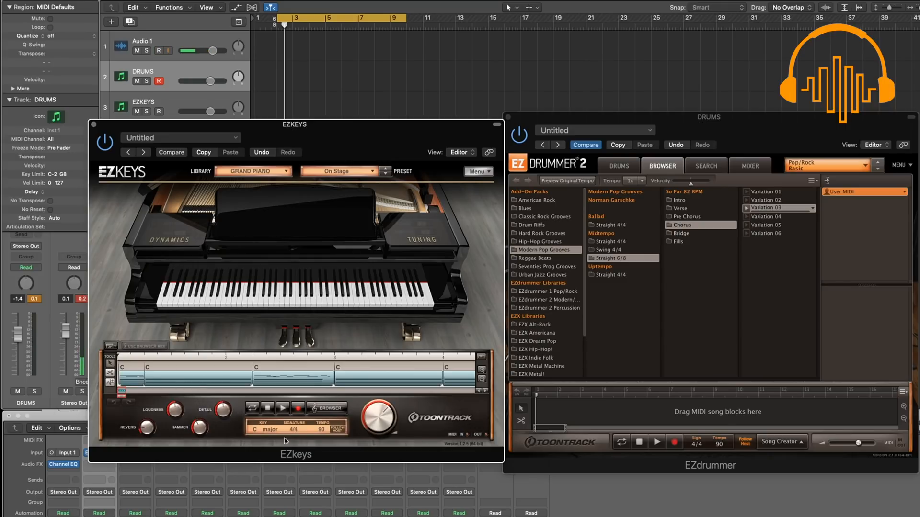
click(323, 409)
click(218, 236)
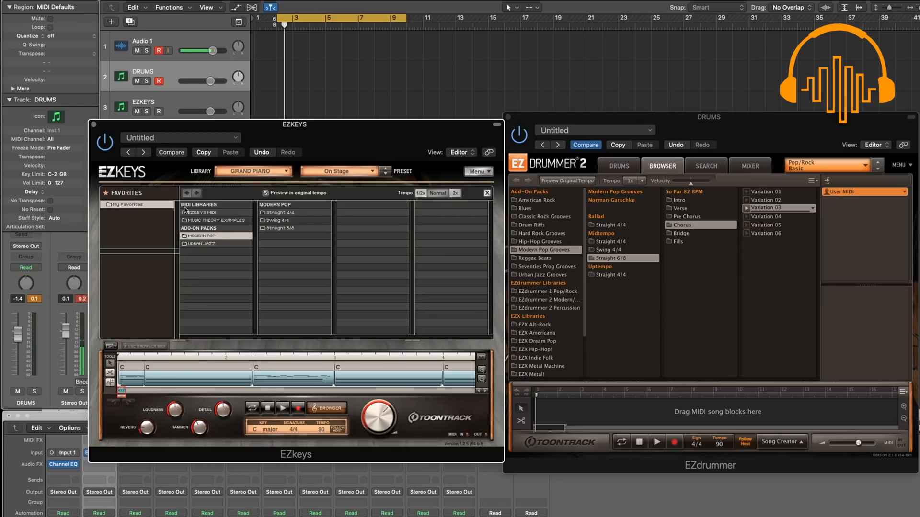
click(332, 408)
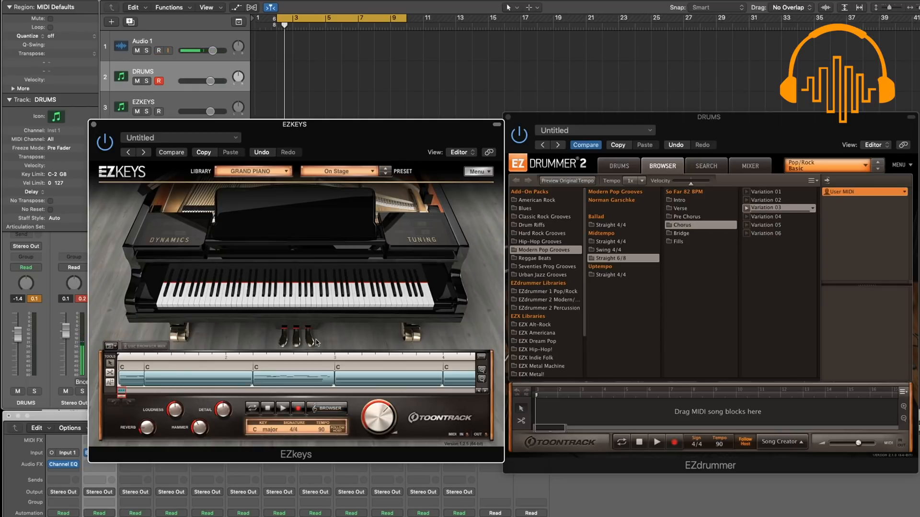
Step: Show the EZdrummer drum kit and look over the EZkeys library and preset lists, leaving the current choices in place
click(554, 165)
click(621, 166)
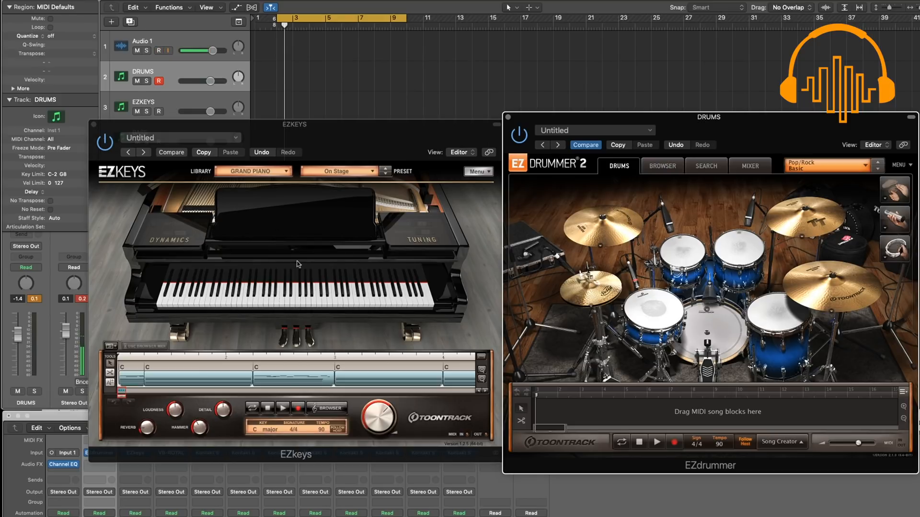
click(285, 172)
click(241, 184)
click(365, 173)
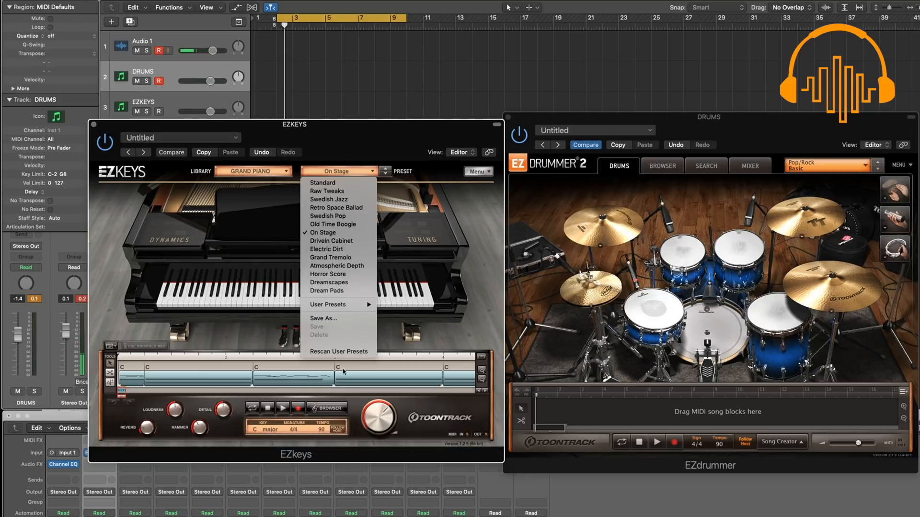
click(411, 168)
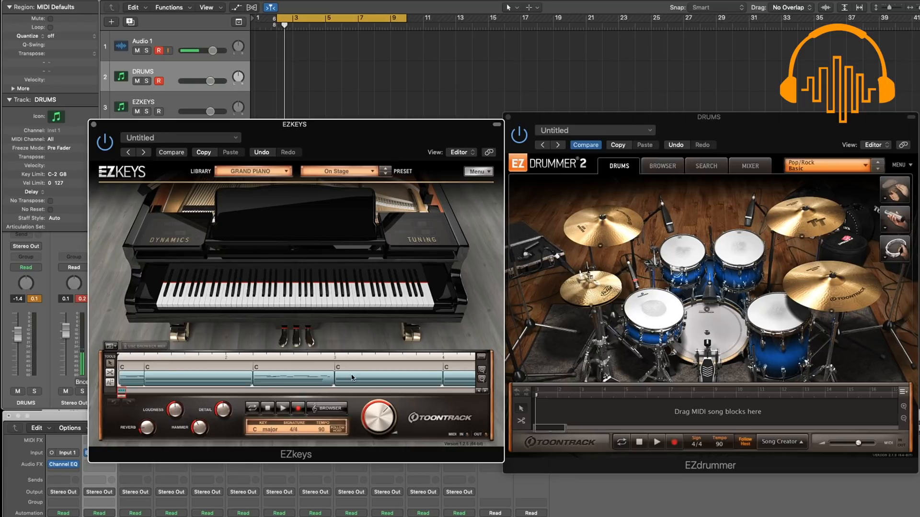
Step: Close the EZkeys window and set the EZKEYS channel's instrument slot to No Plug-in
click(93, 125)
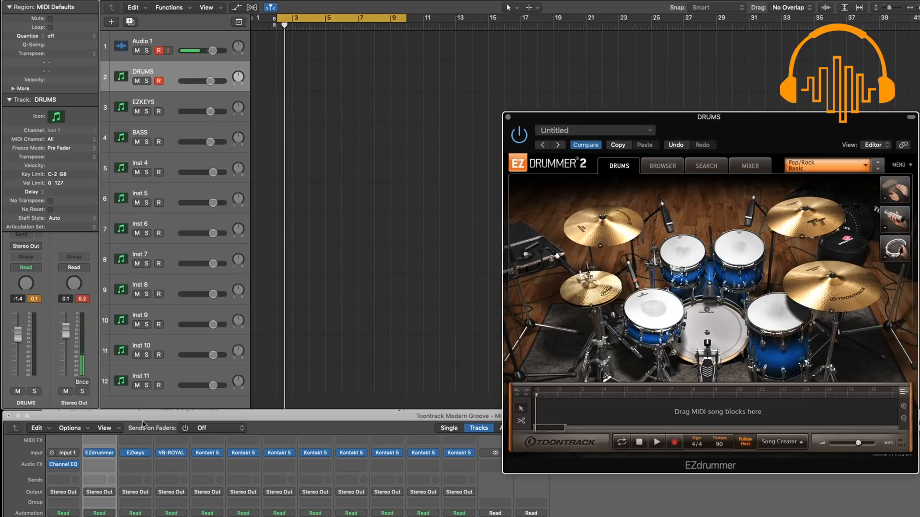
click(143, 453)
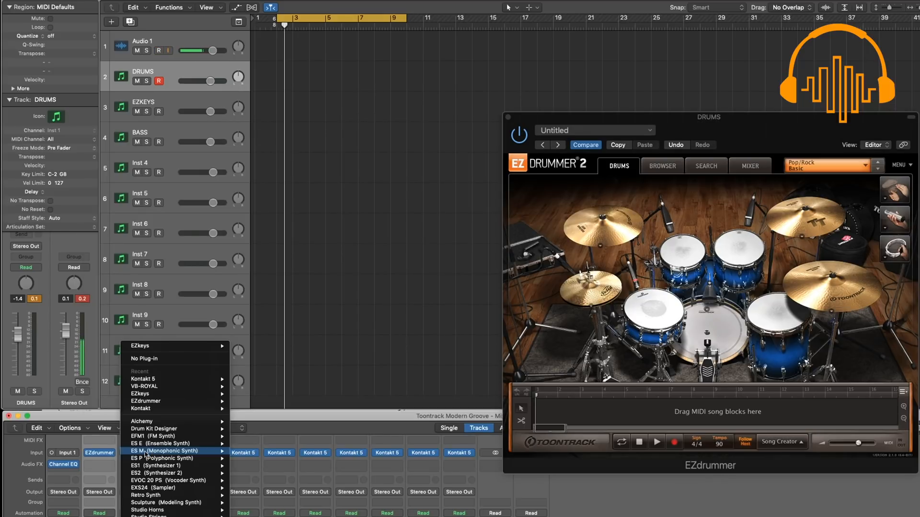
mouse_move(153, 516)
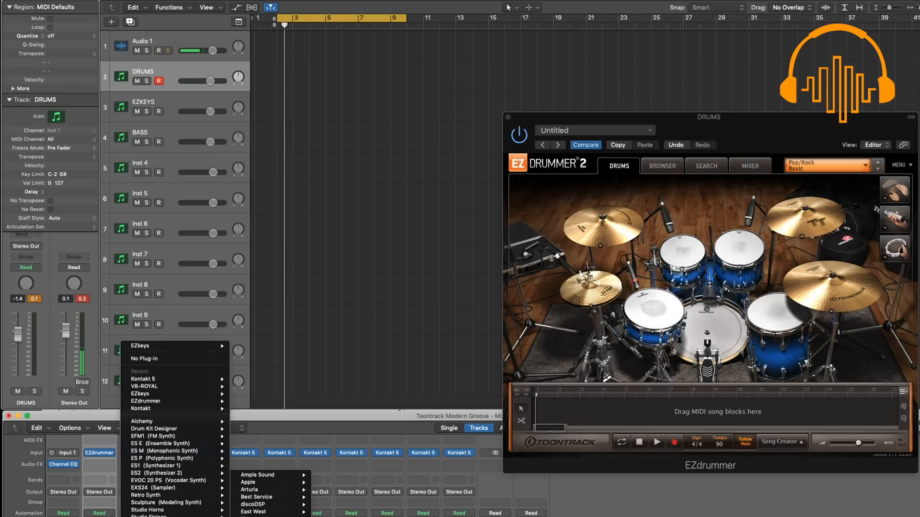
click(144, 359)
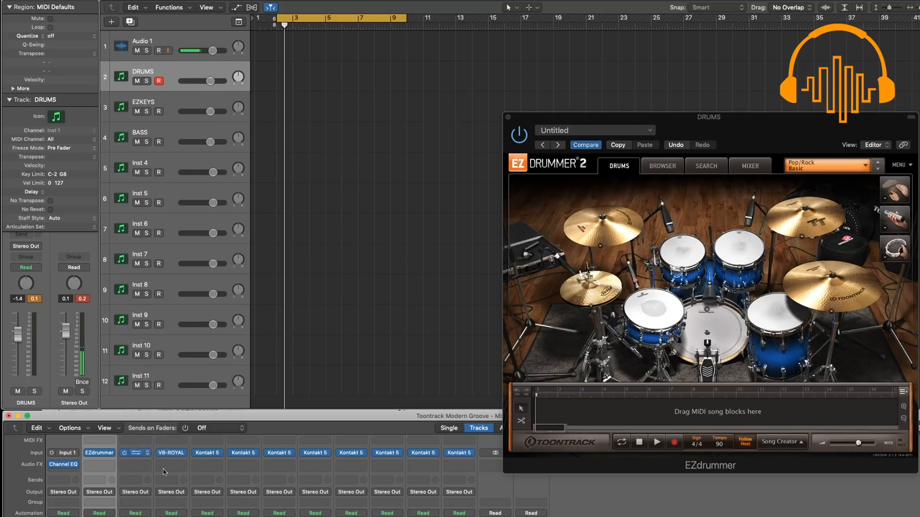
Step: Load a fresh EZkeys instrument on the EZKEYS channel and place its window beside EZdrummer
click(148, 454)
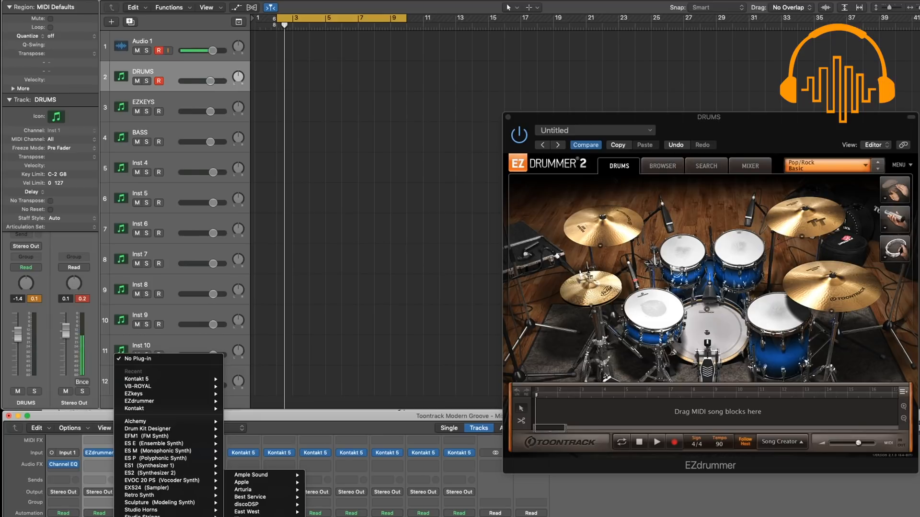
click(407, 516)
drag(266, 1, 341, 146)
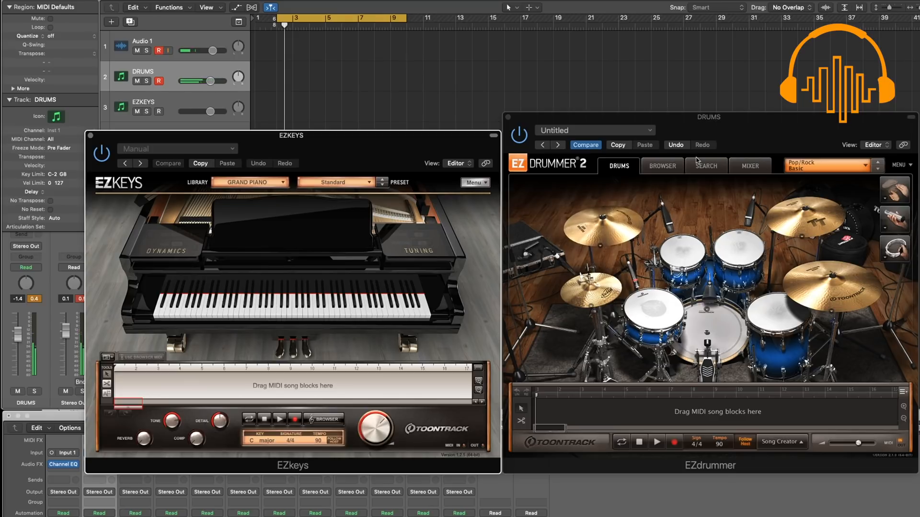
Step: Open the Ballad Straight 4/4 Verse folder of Modern Pop Grooves in EZdrummer and preview Variations 02, 04 and 07
click(657, 166)
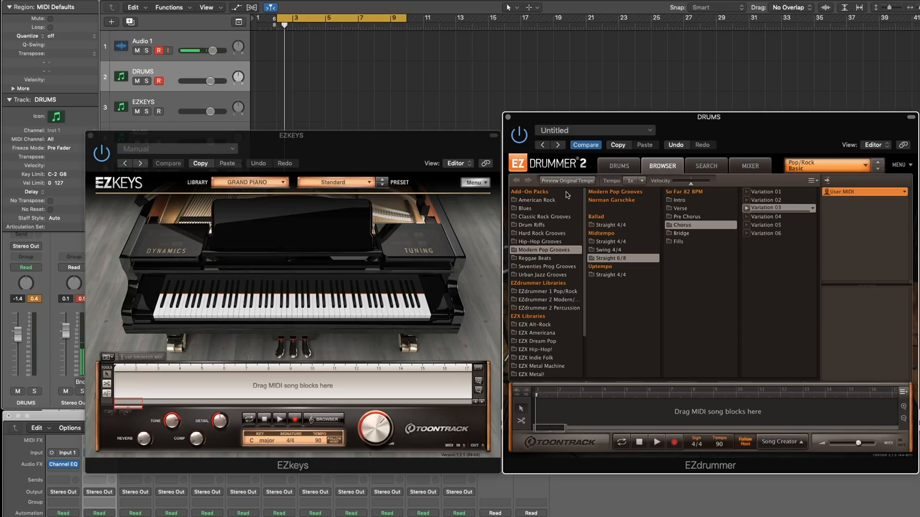
drag(584, 226, 580, 148)
click(612, 225)
click(696, 209)
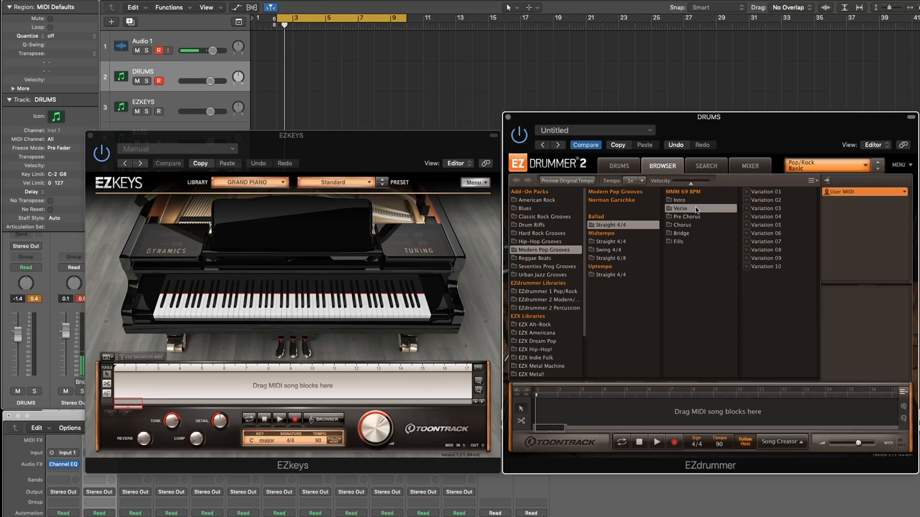
click(746, 200)
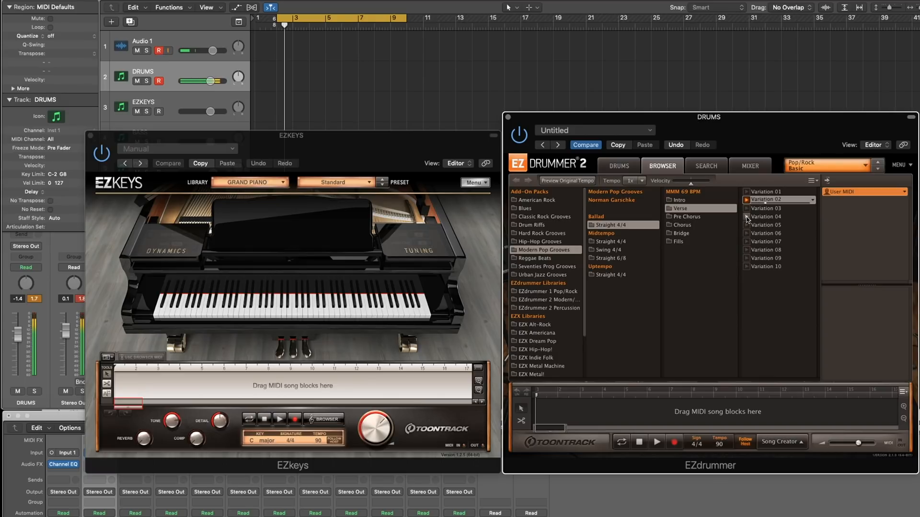
click(746, 217)
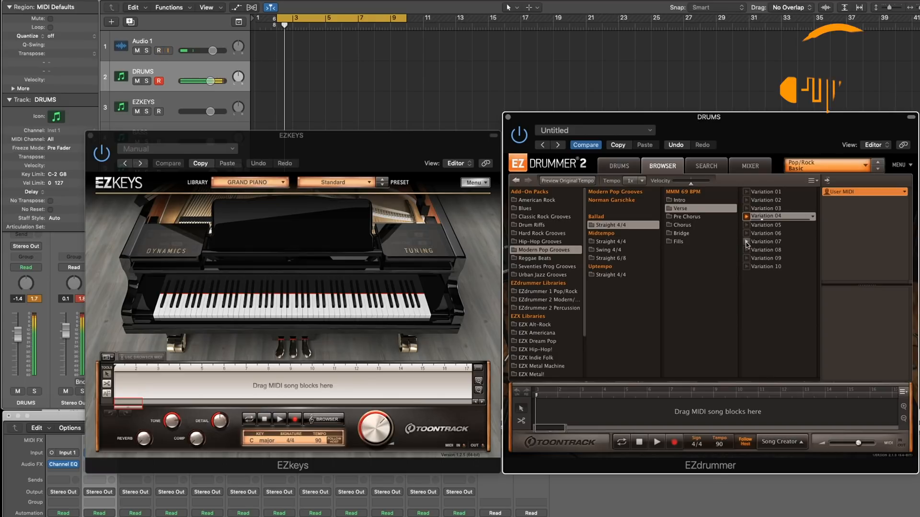
click(747, 242)
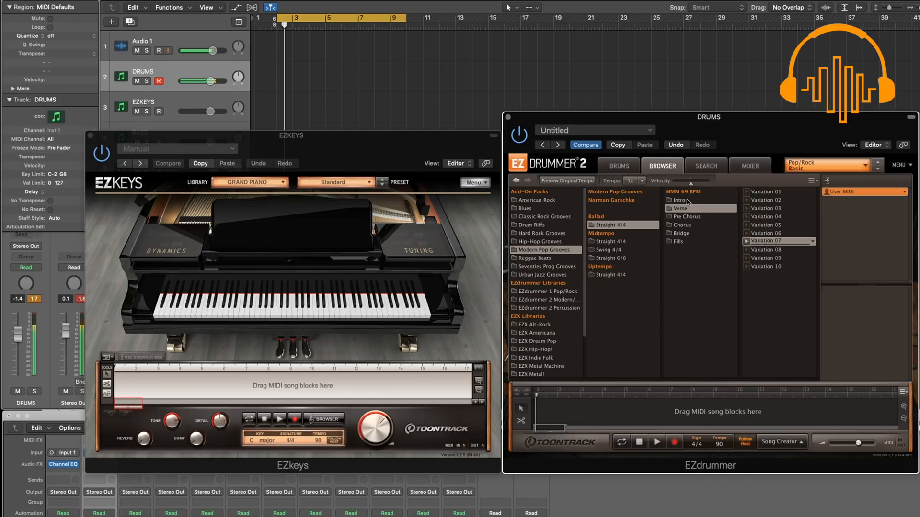
Step: Load the Metal Machine Original Mix preset in EZdrummer, view its kit and preview Verse Variation 07 with it
click(802, 169)
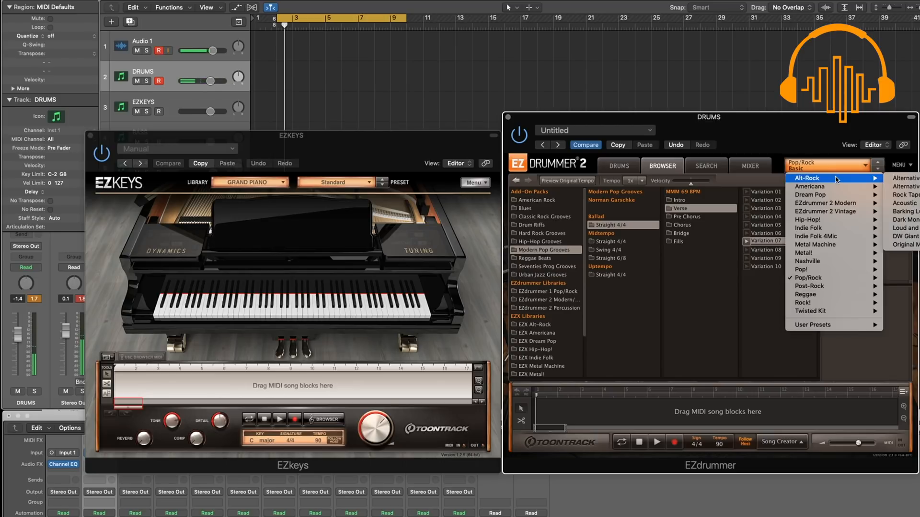
mouse_move(835, 212)
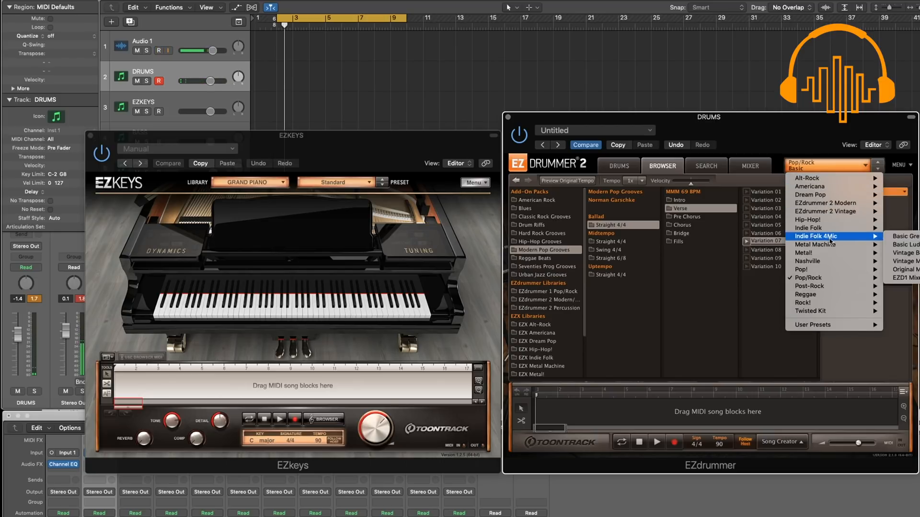
mouse_move(824, 246)
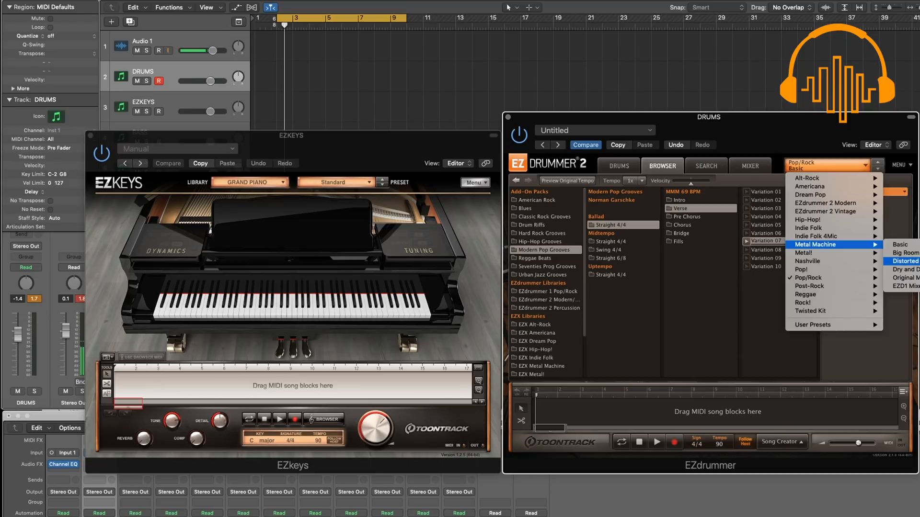
click(909, 278)
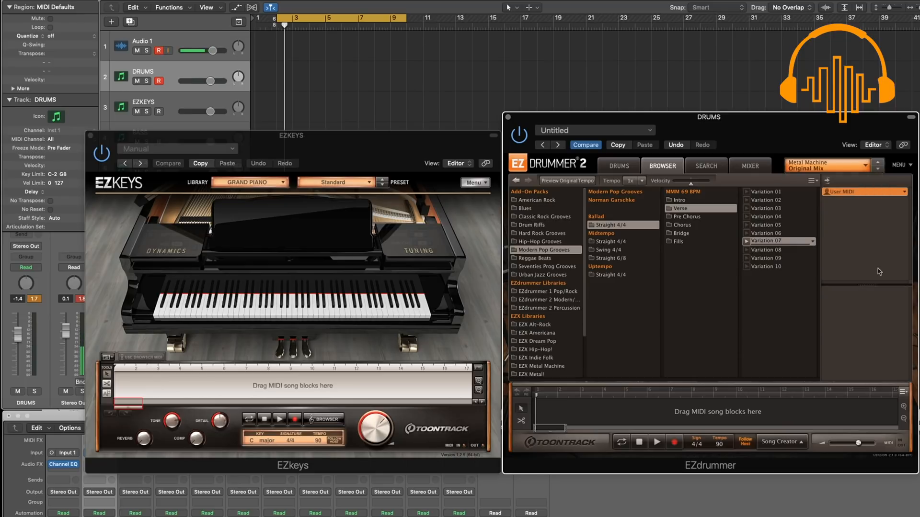
click(619, 166)
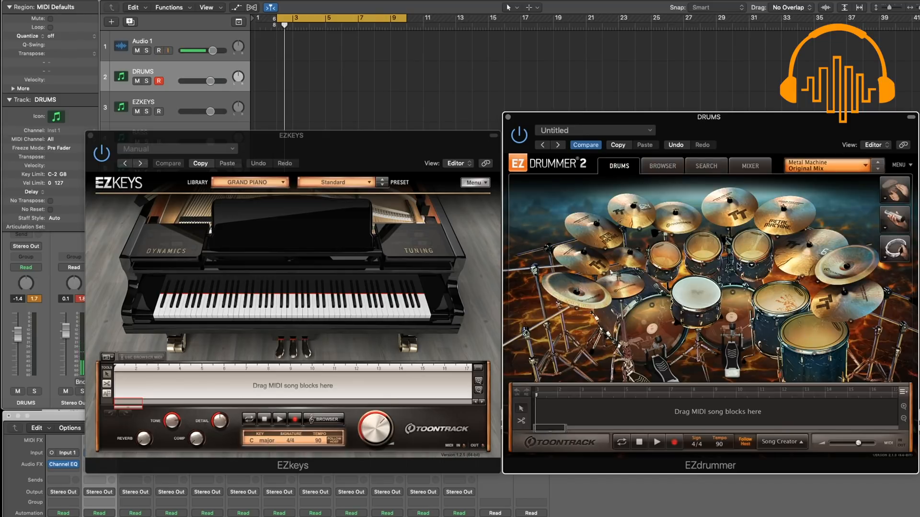
click(664, 166)
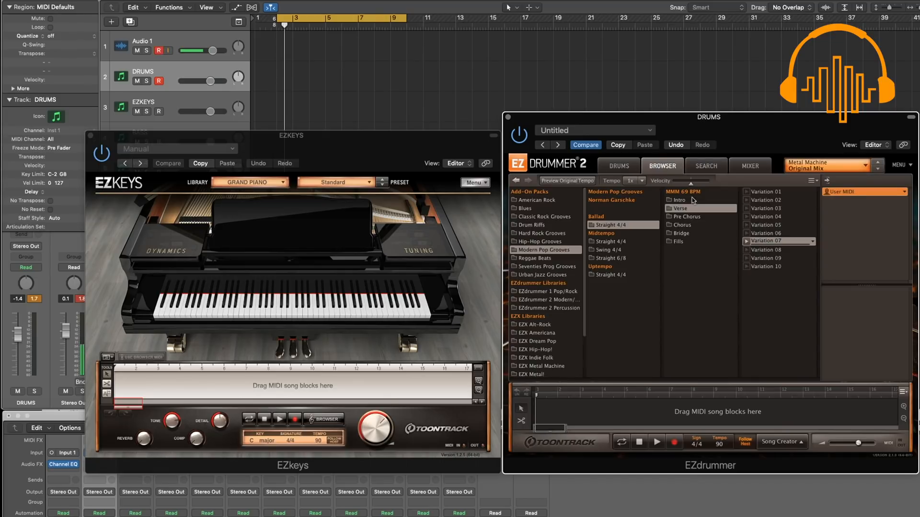
click(746, 242)
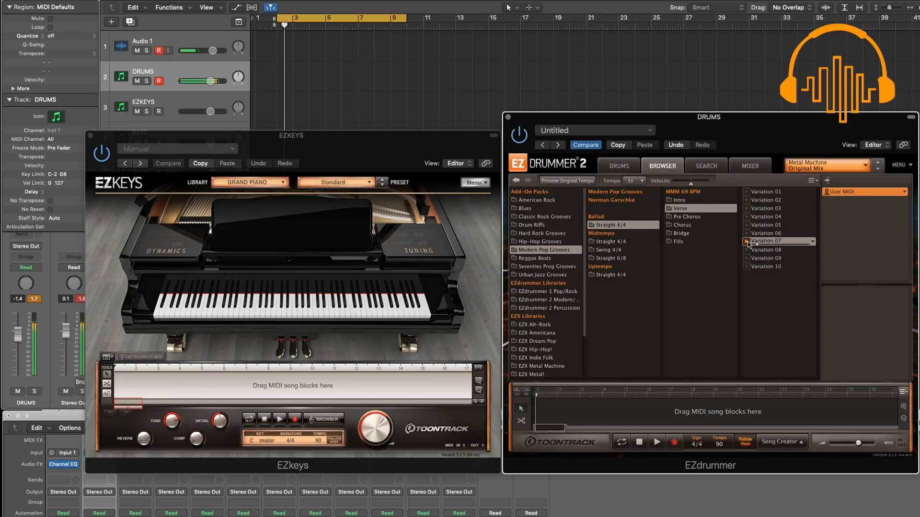
Step: Load the Rock! Heavy Compression preset and view its kit while Verse Variation 07 plays, stopping the preview at the end
click(811, 170)
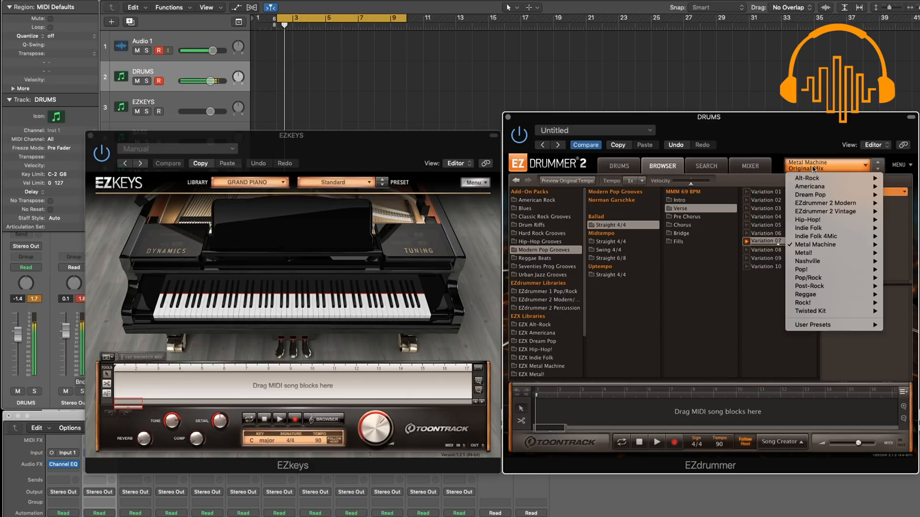
mouse_move(824, 254)
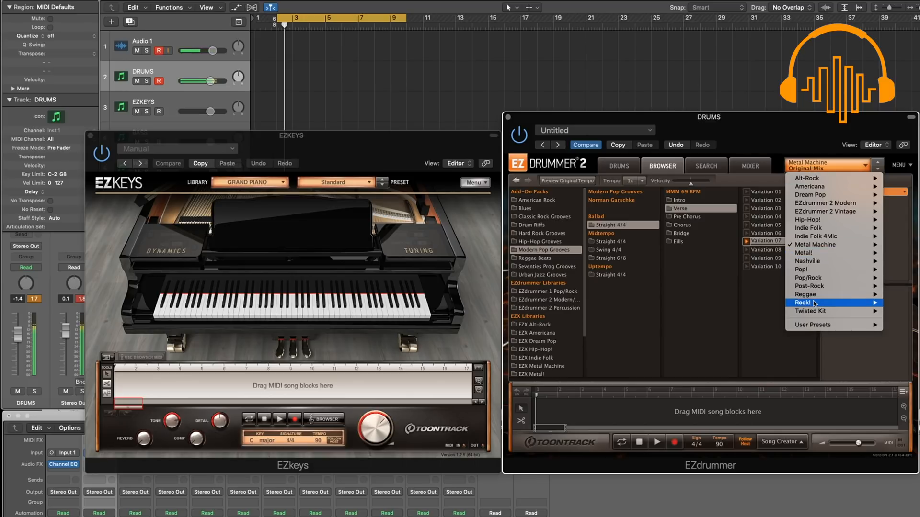
mouse_move(813, 303)
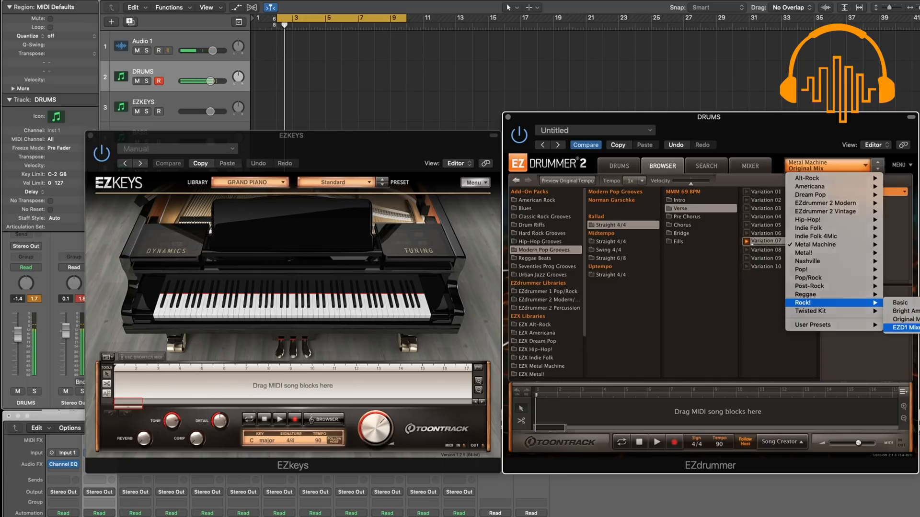
click(903, 327)
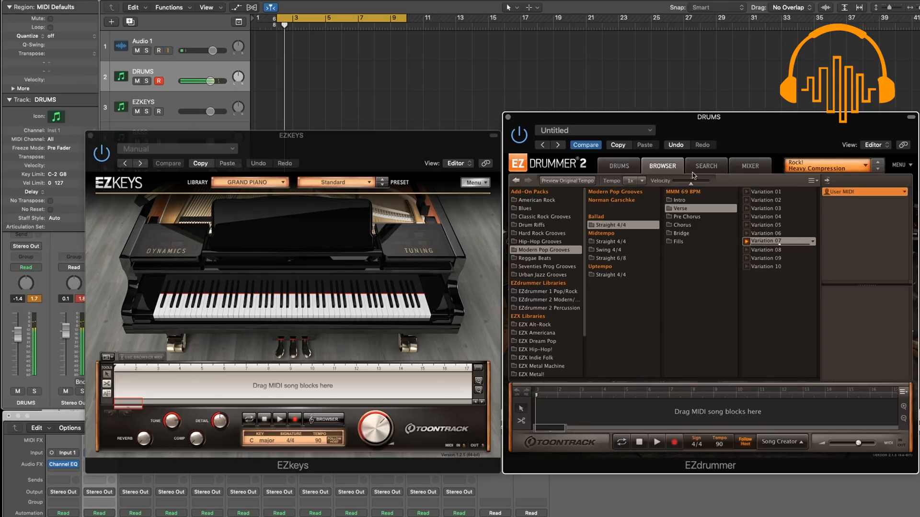
click(622, 167)
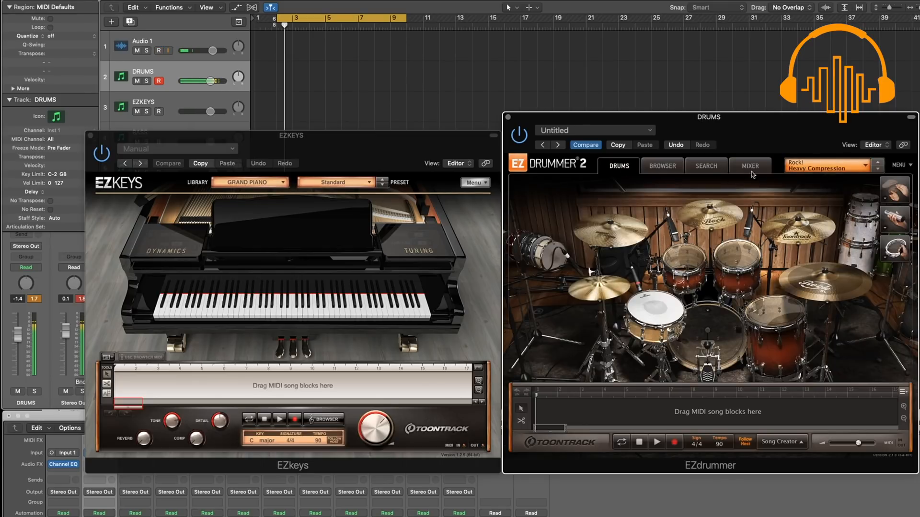
click(662, 166)
click(747, 242)
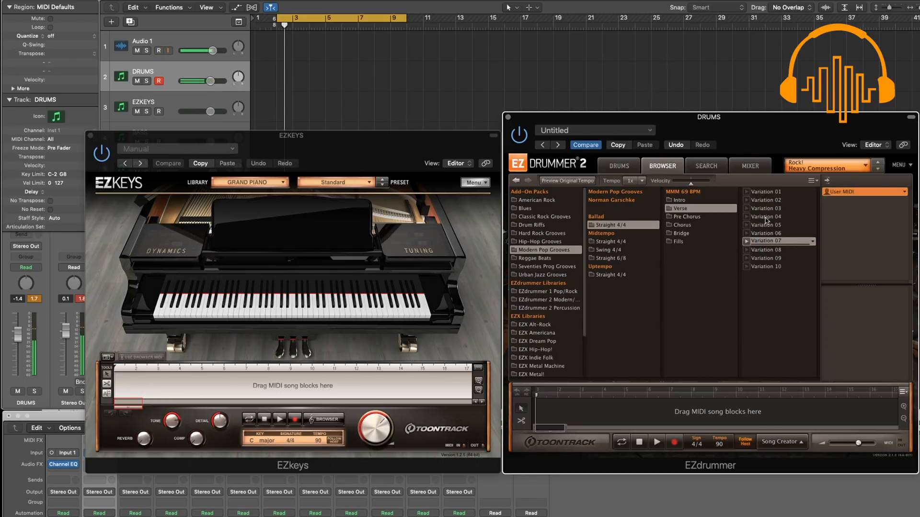
Step: Load the Dream Pop Albino preset, view its kit and preview Verse Variation 07 with it
click(827, 169)
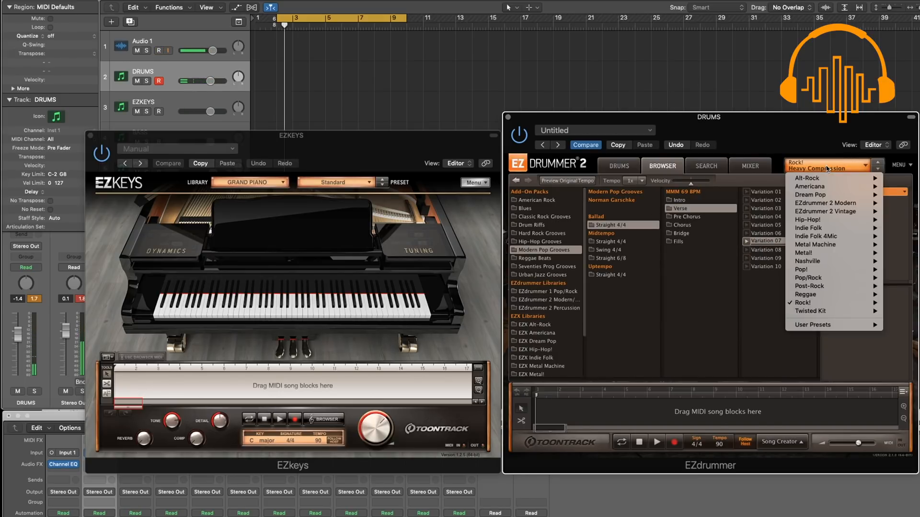
mouse_move(818, 196)
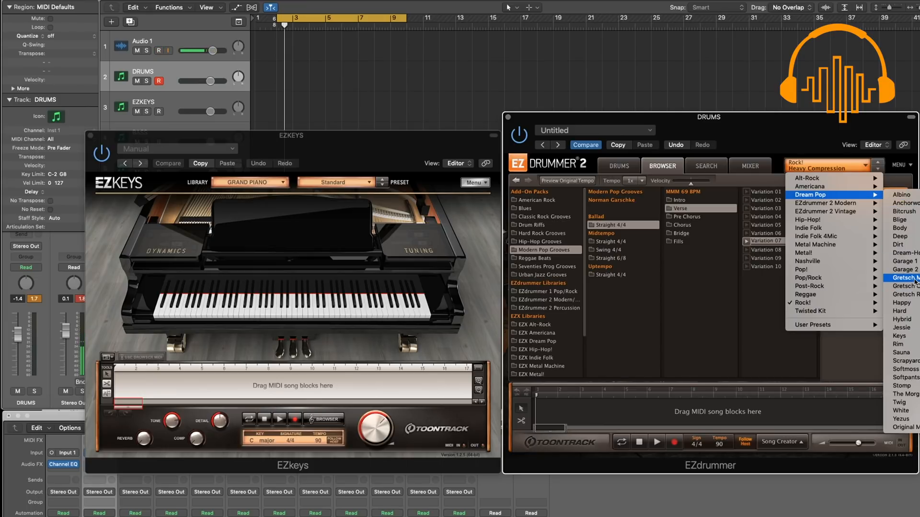
click(903, 195)
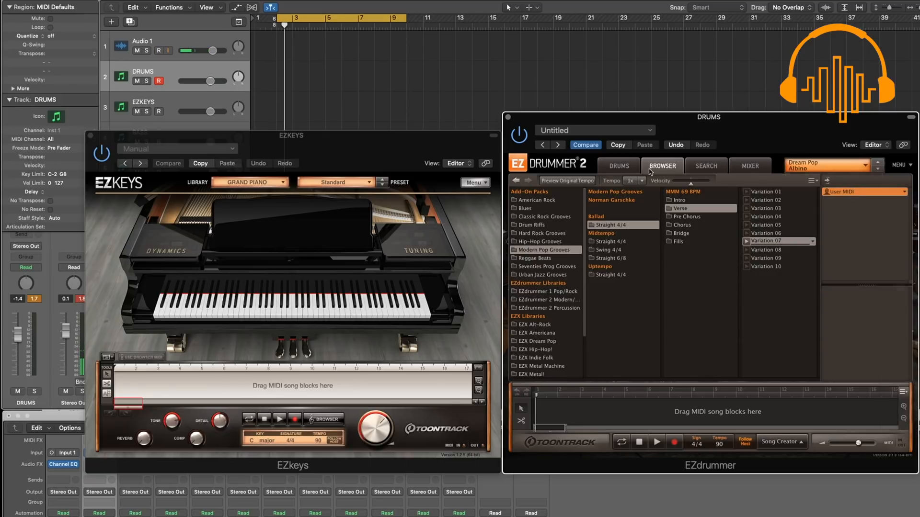
click(620, 168)
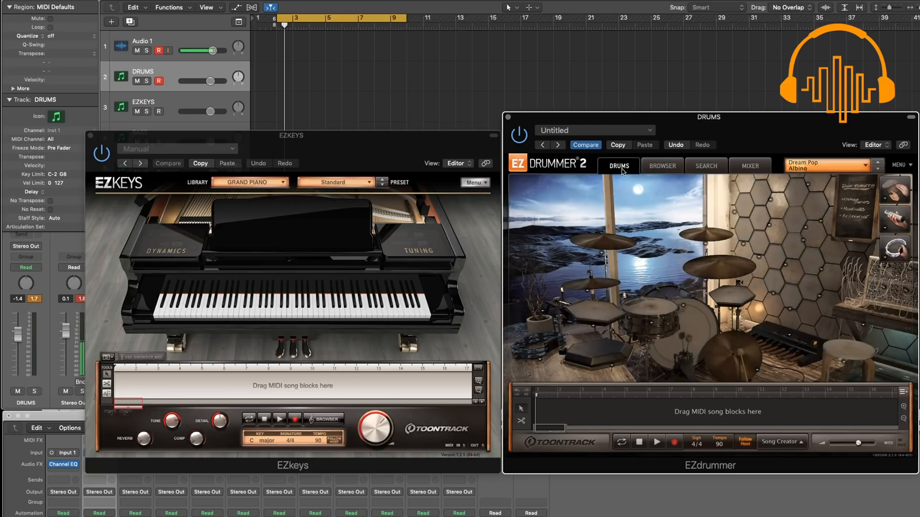
click(673, 173)
click(746, 241)
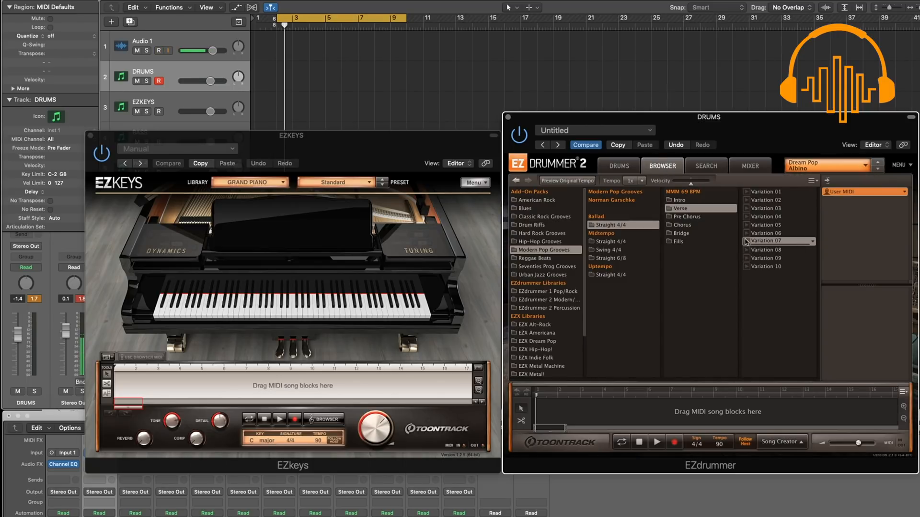
Step: Audition the Dream Pop Anchorwood and Bitcrush presets in turn while the groove plays, ending back in the groove browser
click(619, 168)
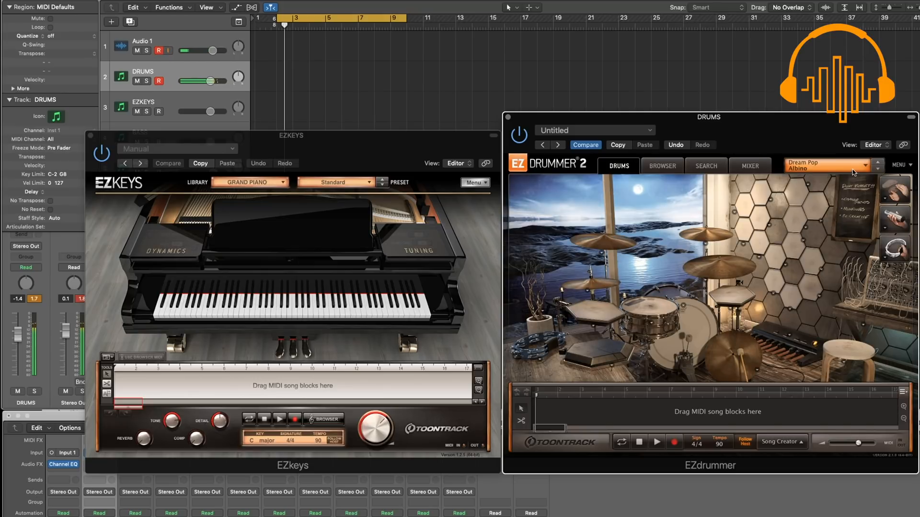
click(878, 169)
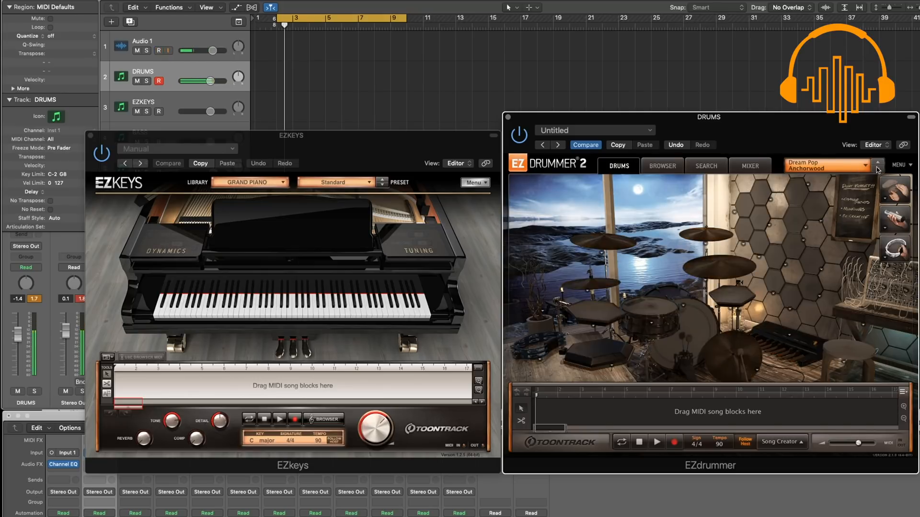
click(877, 169)
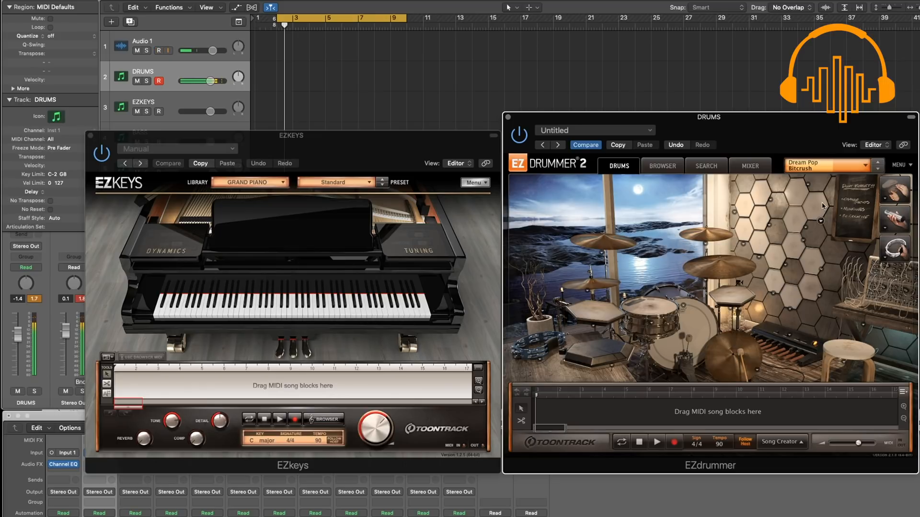
click(661, 166)
click(619, 166)
click(662, 166)
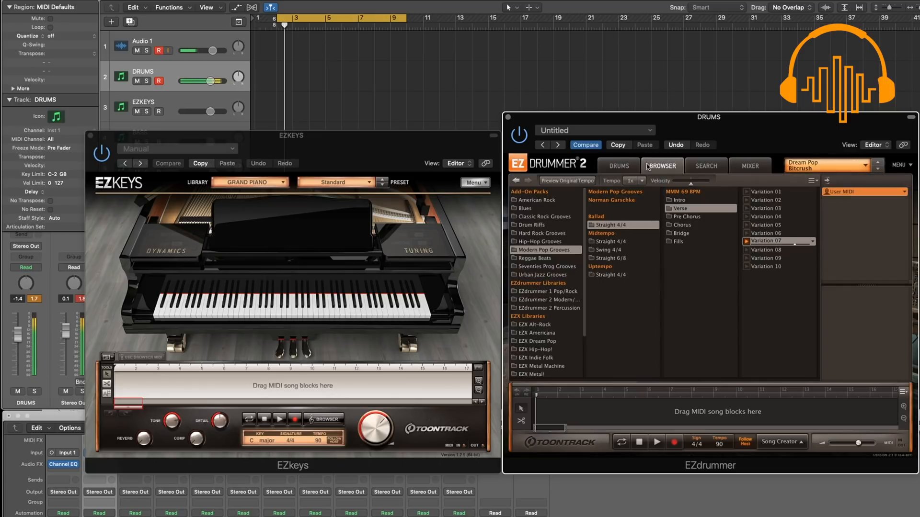
Step: Load the Dream Pop Dream-Hop preset, check its kit and preview Verse Variation 07 with it
click(834, 163)
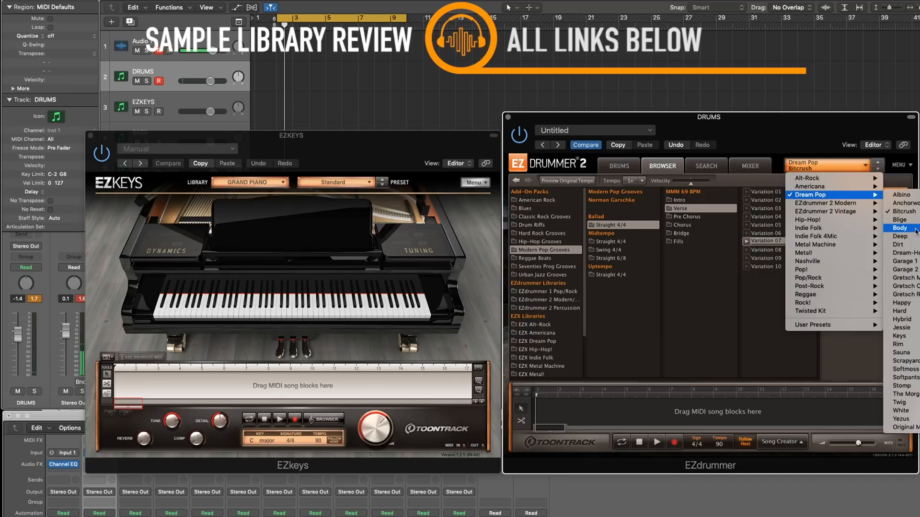
click(910, 253)
click(623, 167)
click(652, 166)
click(749, 242)
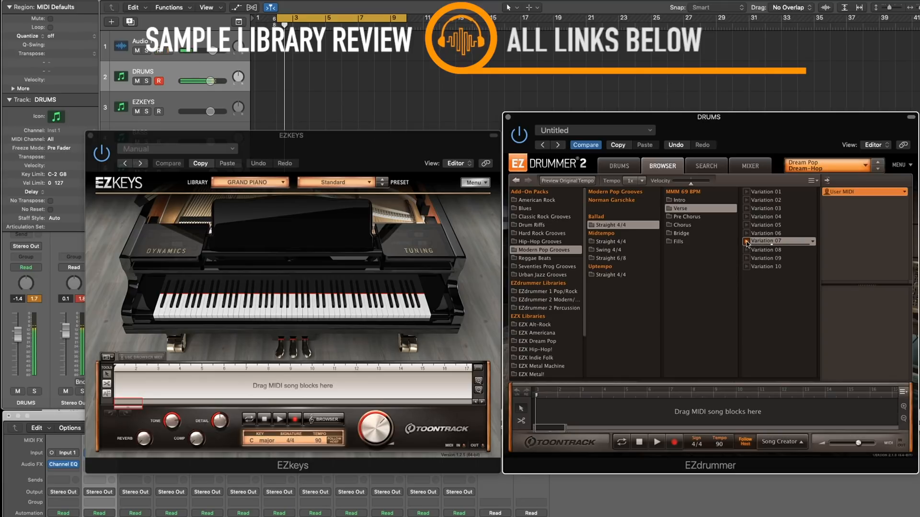
Step: Load the Dream Pop Happy preset as the drum kit
click(855, 167)
mouse_move(842, 195)
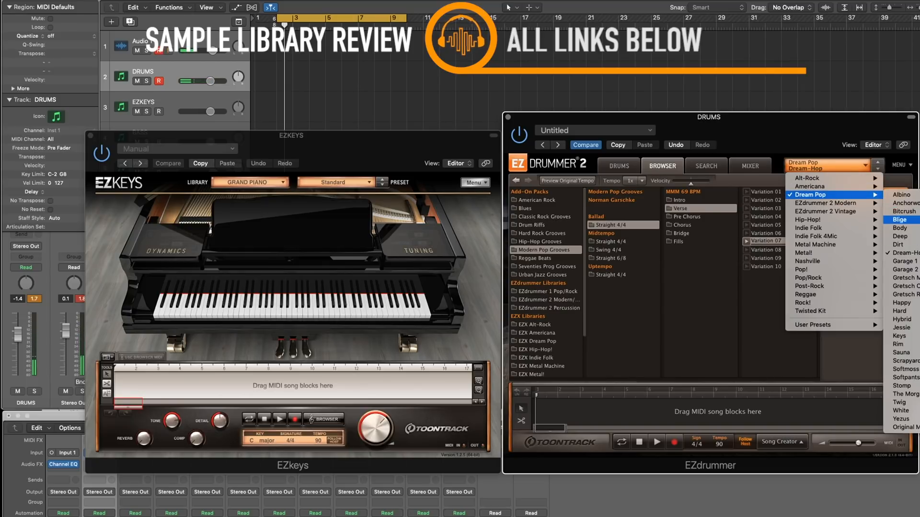
click(901, 303)
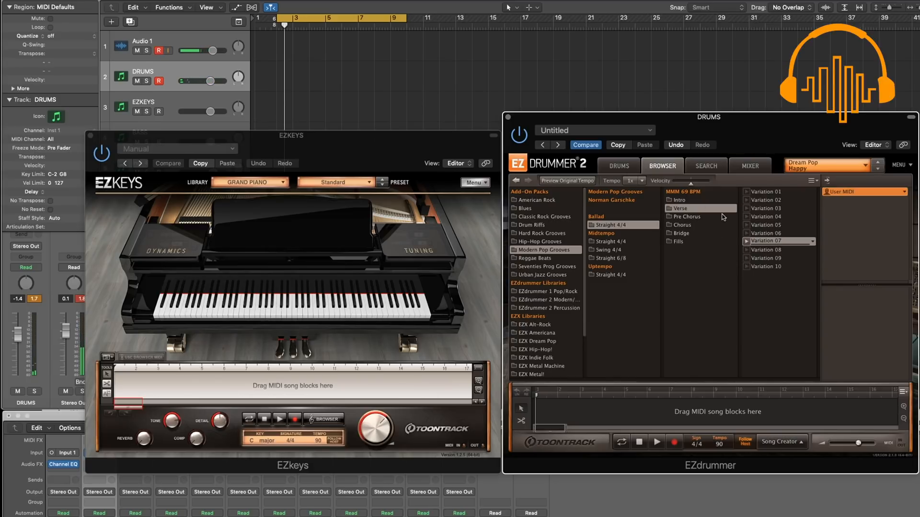
Step: Preview Variations 02 and 03 from the Ballad Straight 4/4 Intro folder, stopping playback at the end
click(682, 200)
click(747, 201)
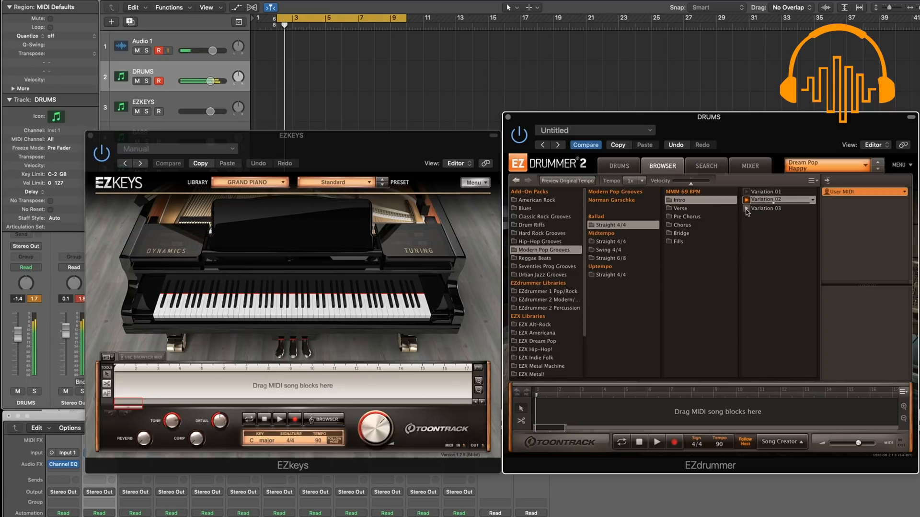
click(745, 209)
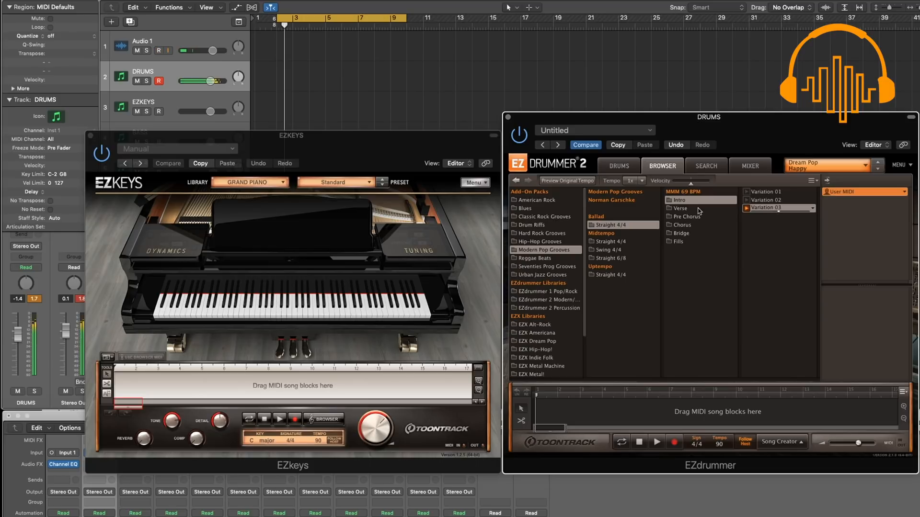
click(746, 209)
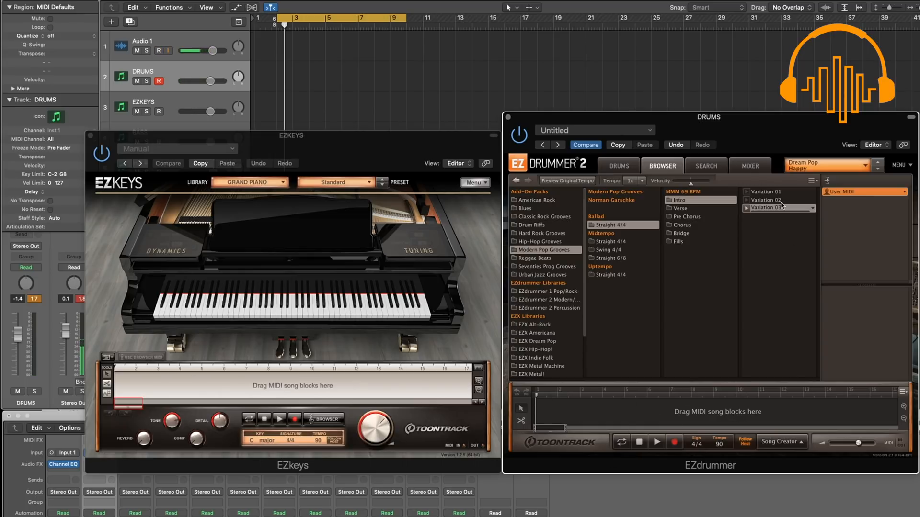
Step: Return to the Ballad Straight 4/4 Verse folder and preview Variations 03 and 08
click(695, 210)
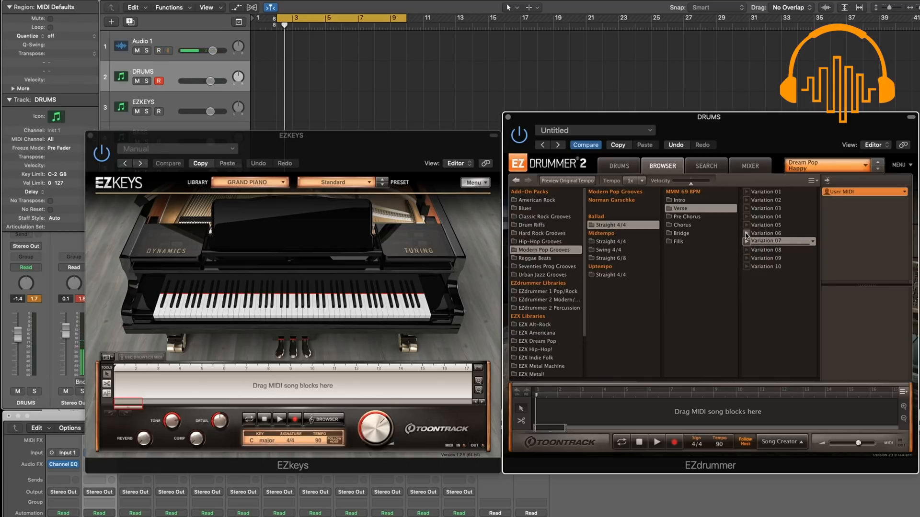
click(746, 209)
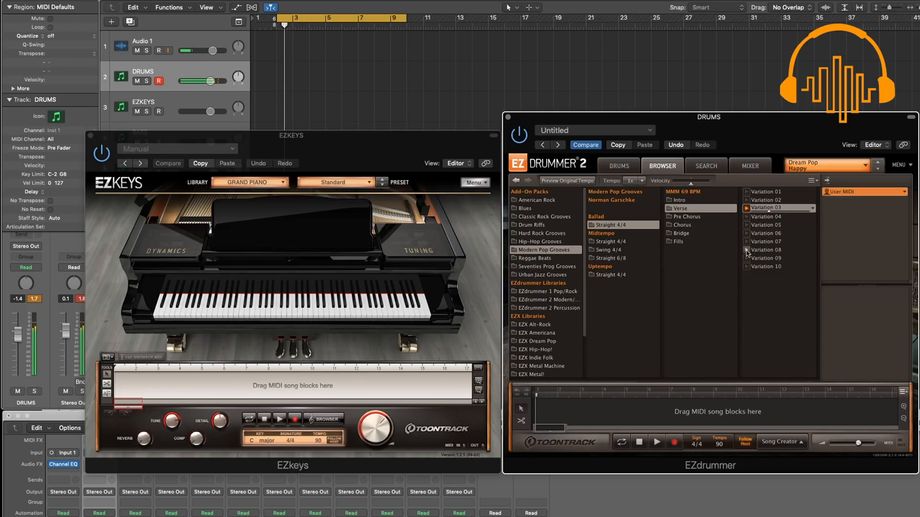
click(746, 250)
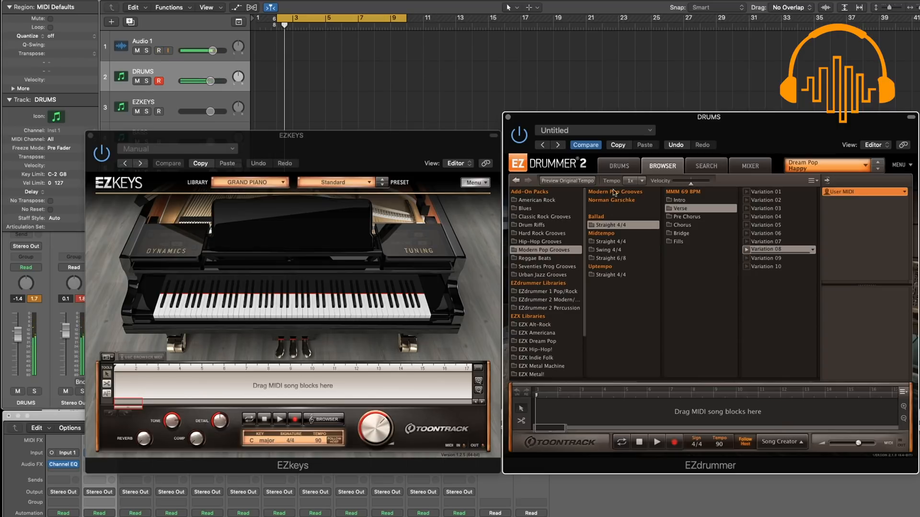
Step: Open the Ballad Straight 4/4 Chorus folder and preview Variations 02 and 04
click(698, 226)
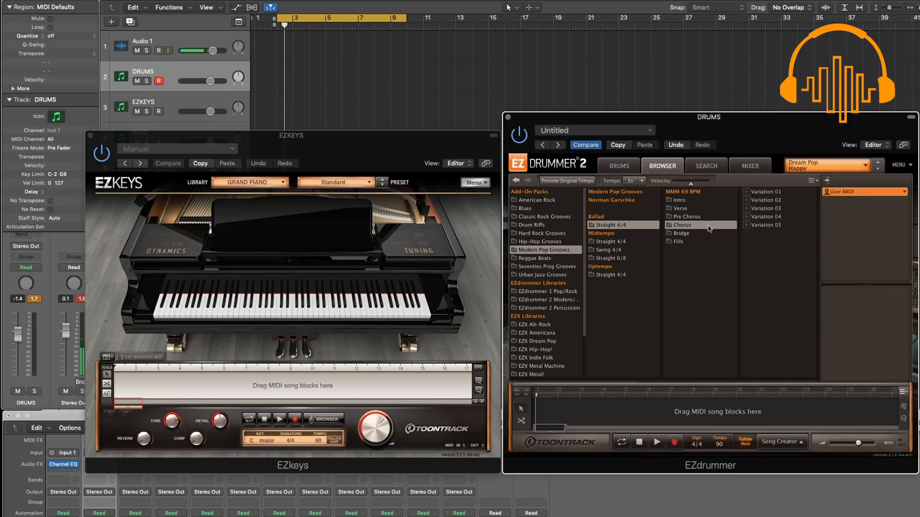
click(746, 201)
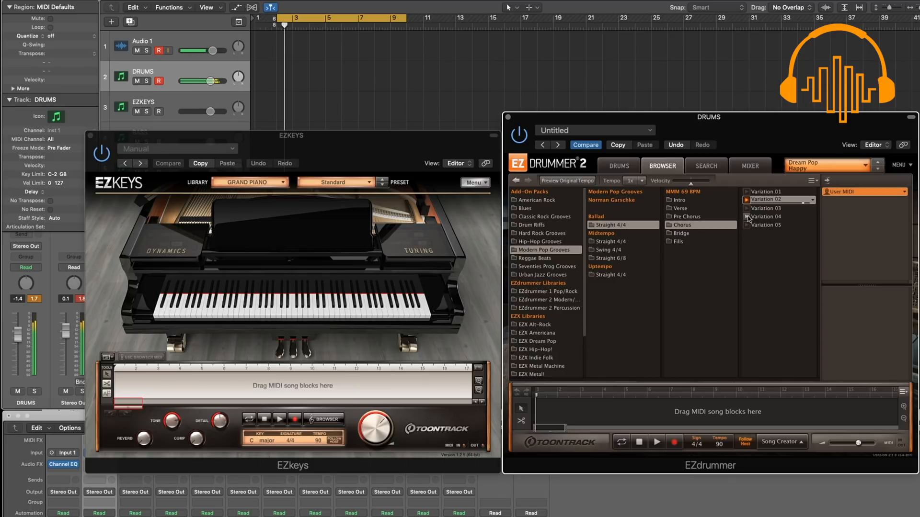
click(748, 217)
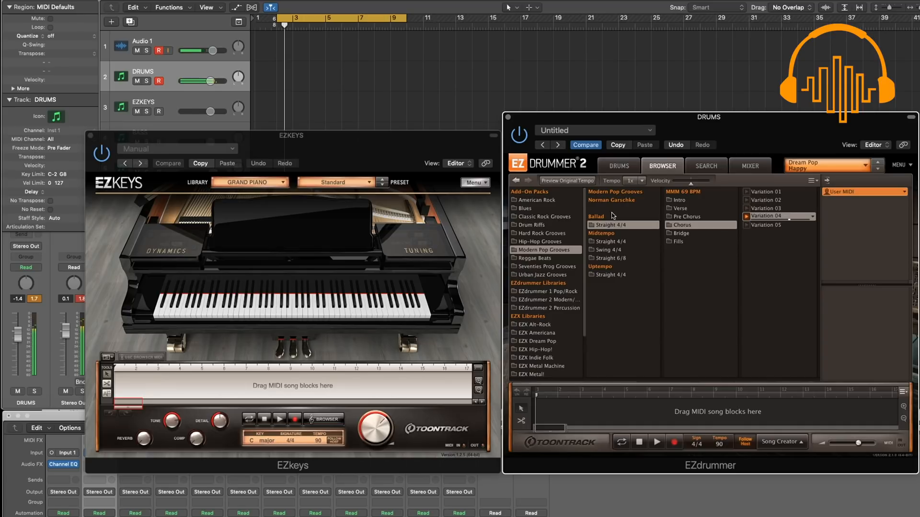
Step: Open the Chorus folder of Longing 104 BPM in Midtempo Straight 4/4 and preview Variations 02 and 04
click(613, 242)
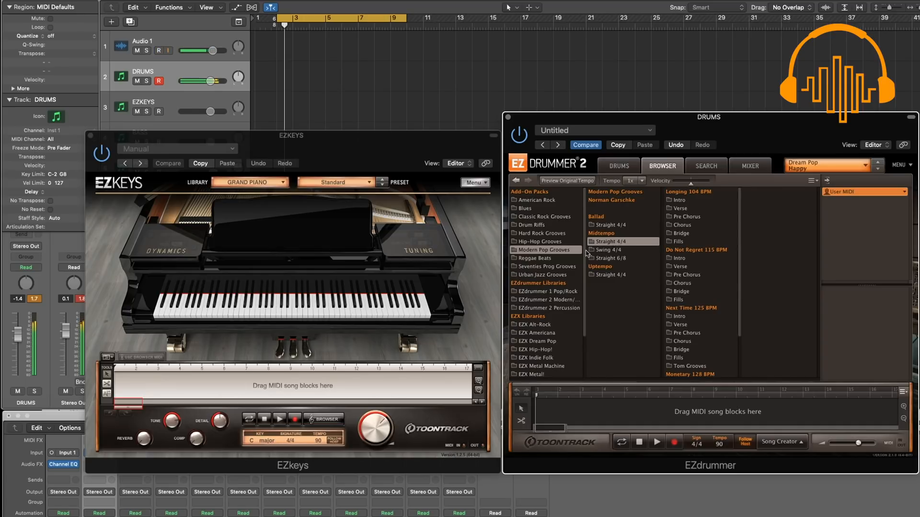
click(683, 224)
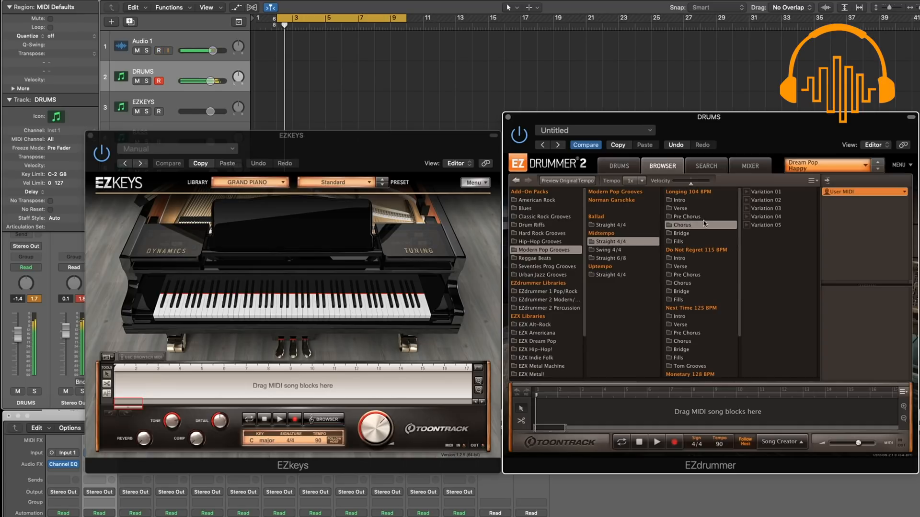
click(745, 201)
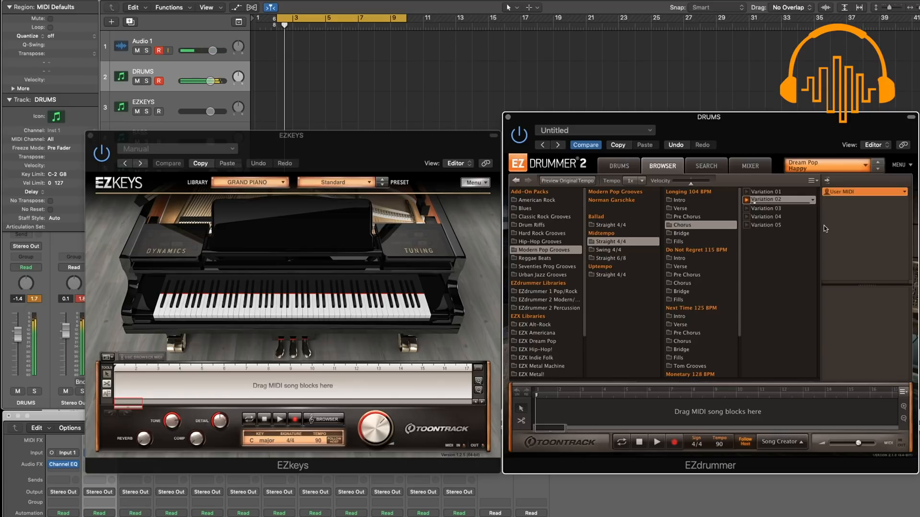
click(746, 217)
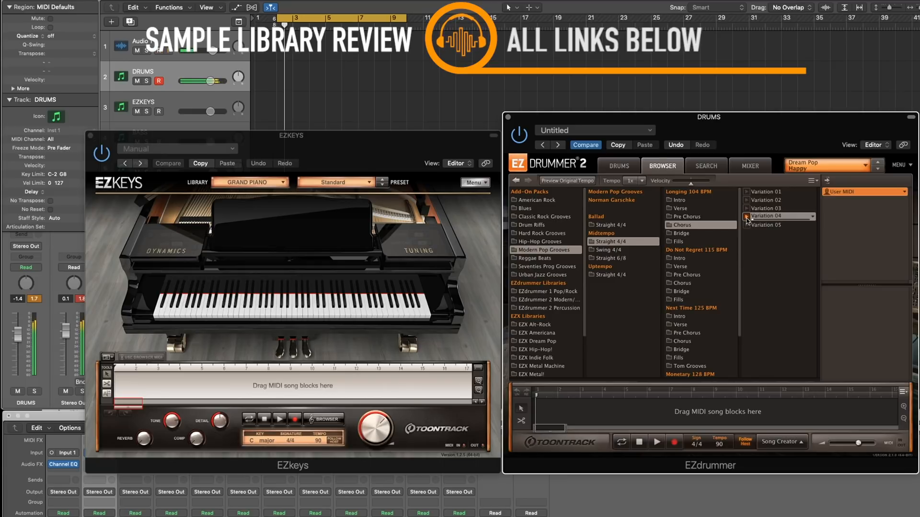
Step: Open the Chorus folder of Do Not Regret 115 BPM and preview Variations 02 and 05
click(699, 284)
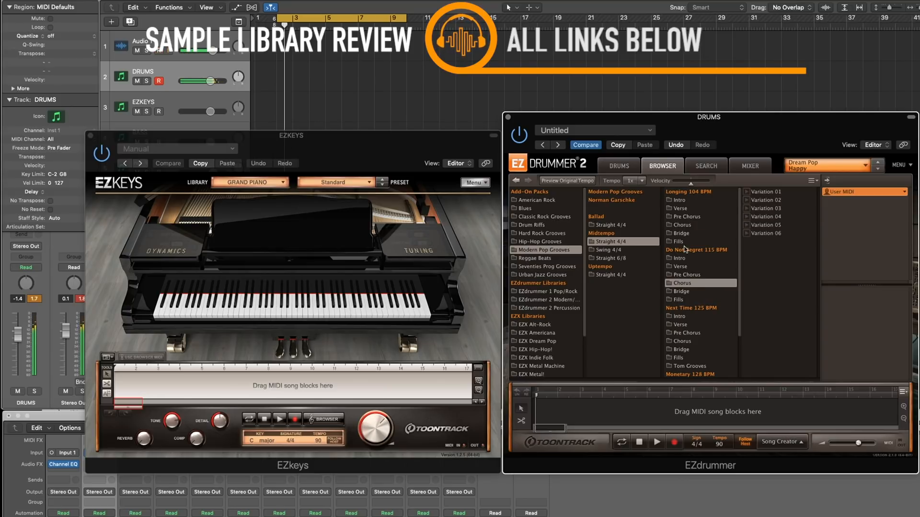
click(751, 200)
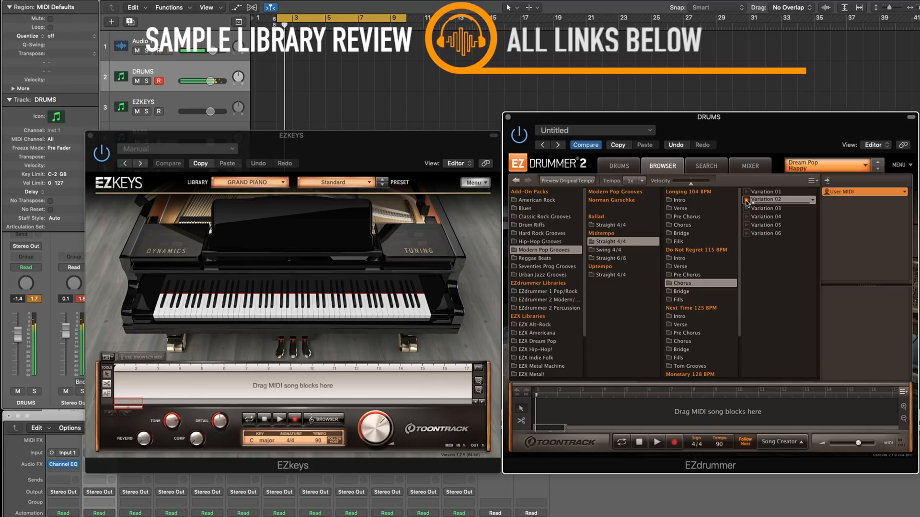
click(749, 226)
Step: Preview Variations 01 and 04 from the Next Time 125 BPM Chorus folder and open that song's Tom Grooves folder
drag(738, 262, 738, 316)
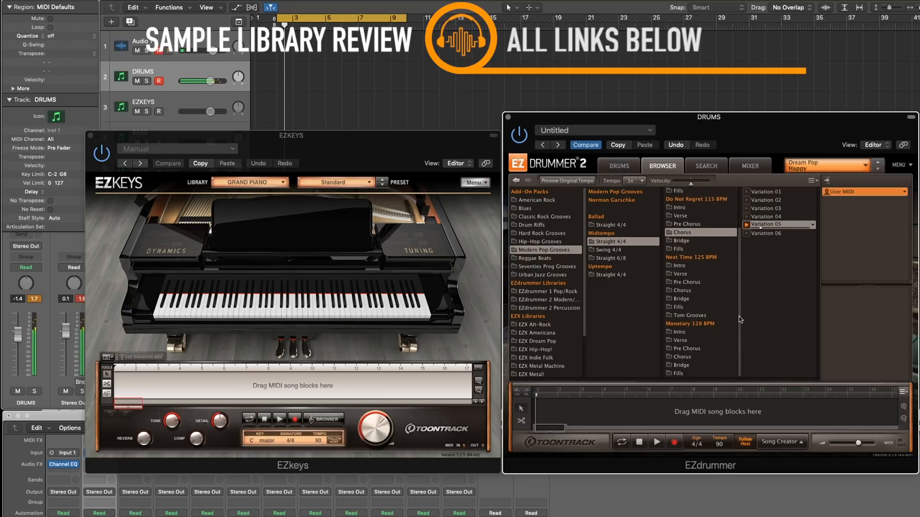
click(709, 290)
click(764, 192)
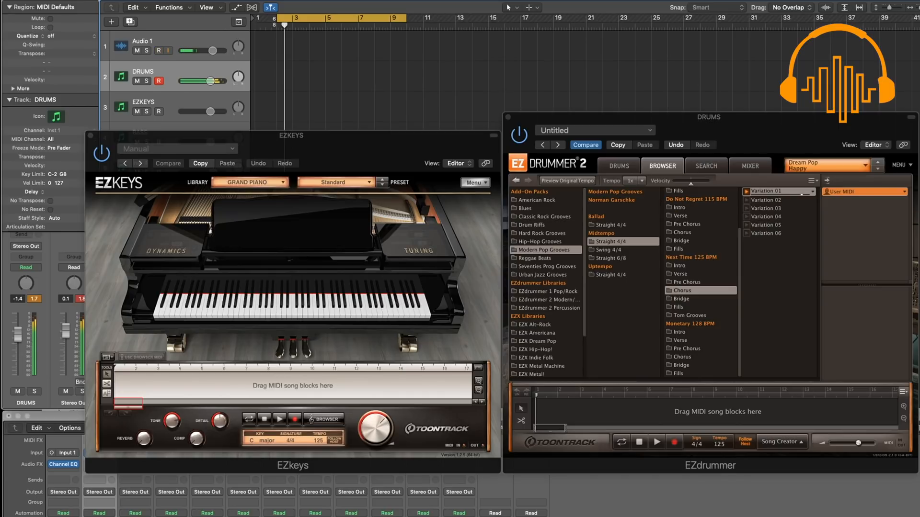
click(747, 219)
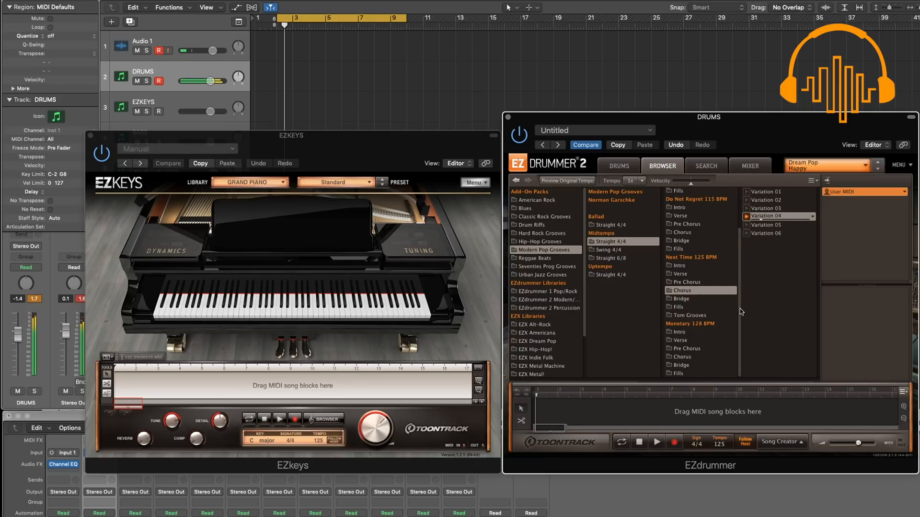
click(696, 316)
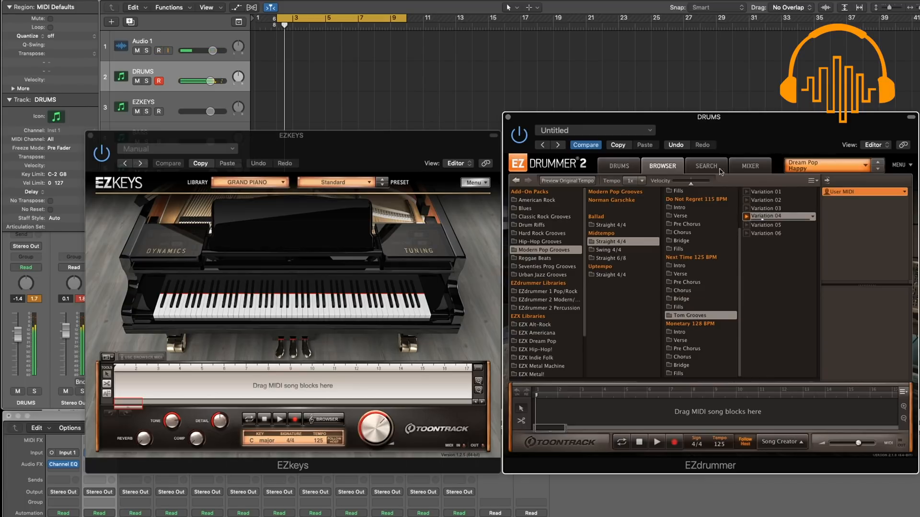
Step: Return to the drum kit view and load the Indie Folk Ludwig Rock preset
click(631, 167)
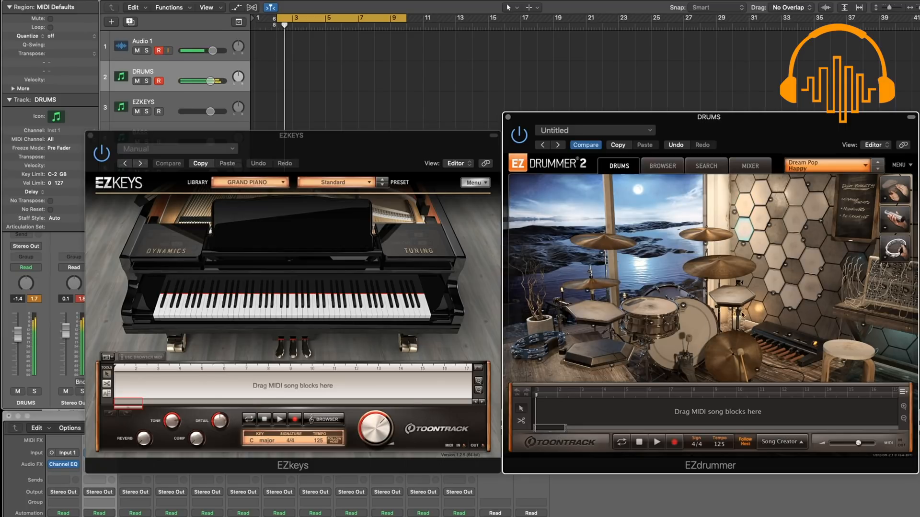
click(824, 166)
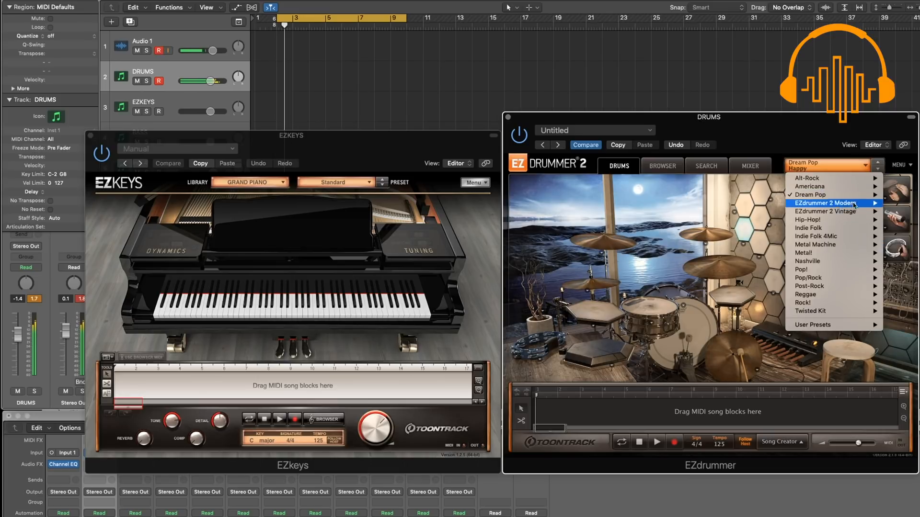
mouse_move(825, 246)
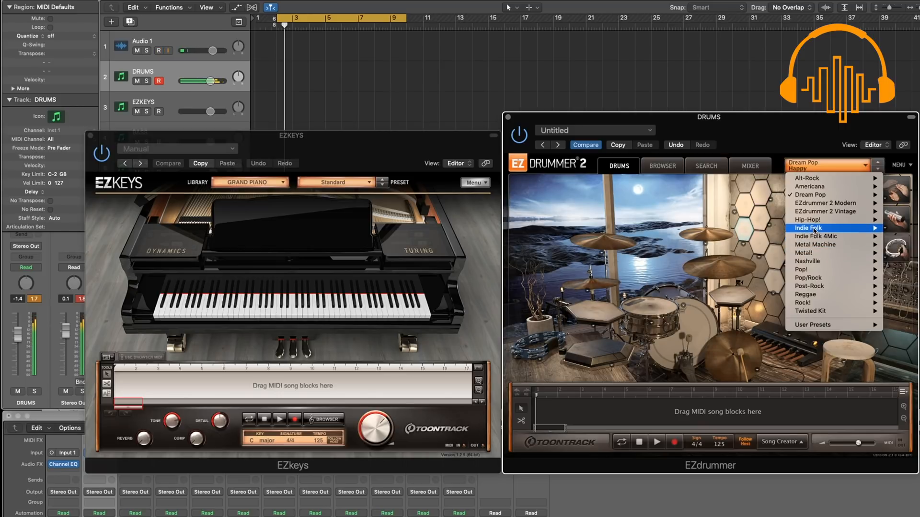
mouse_move(814, 228)
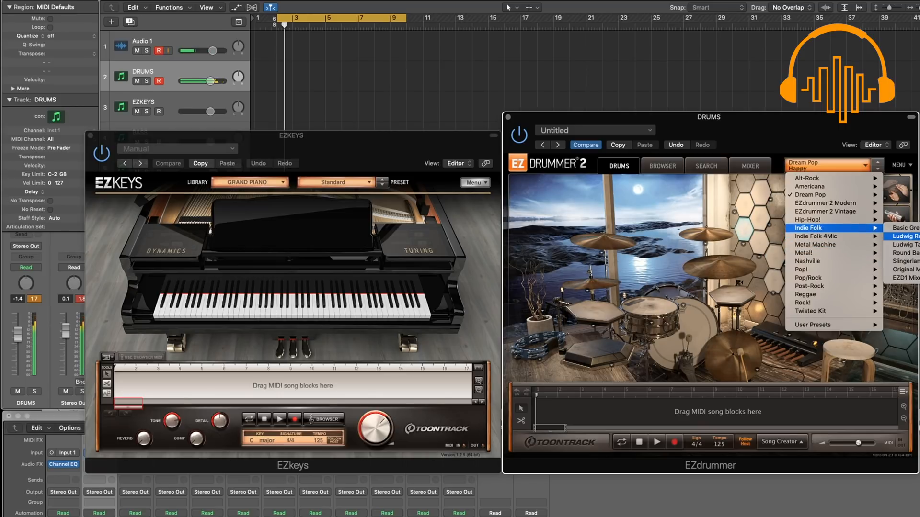
click(902, 236)
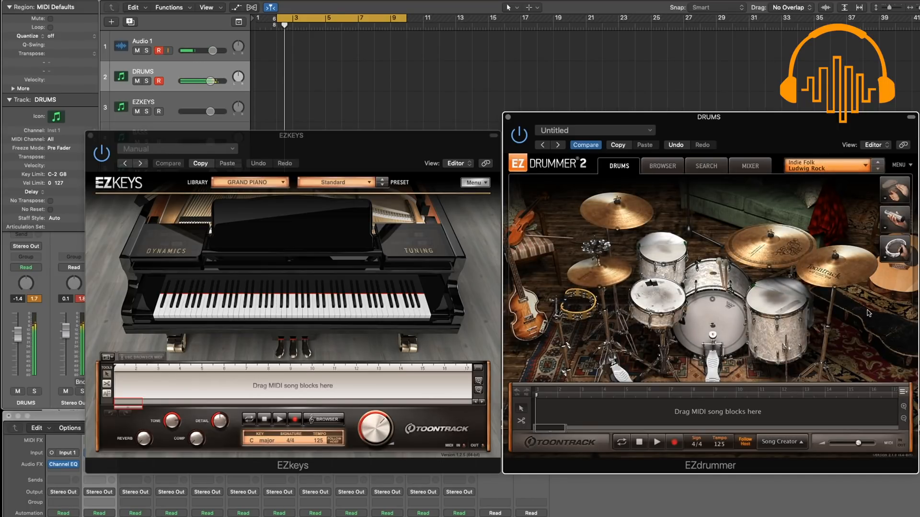
Step: Load the Reggae Low Tuned preset as the drum kit
click(812, 167)
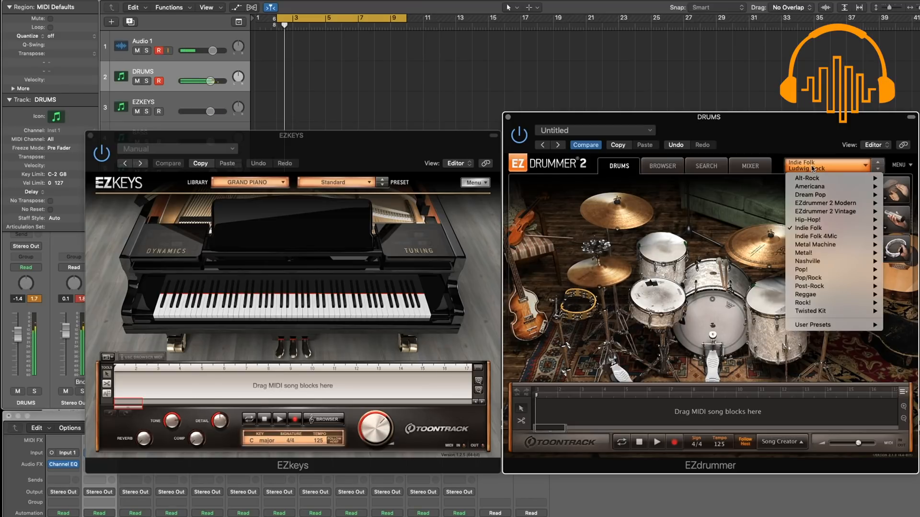
mouse_move(809, 294)
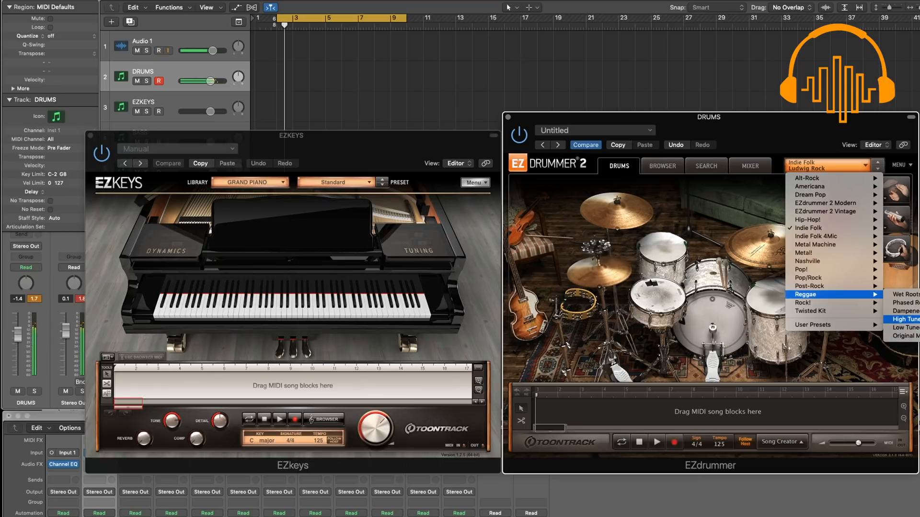
click(903, 328)
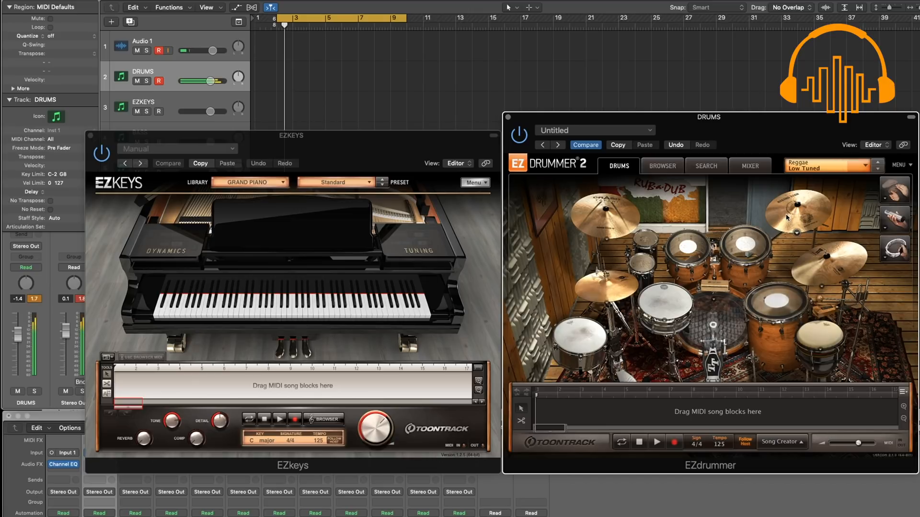
Step: Load the Dream Pop Dream-Hop preset as the drum kit
click(786, 170)
mouse_move(830, 201)
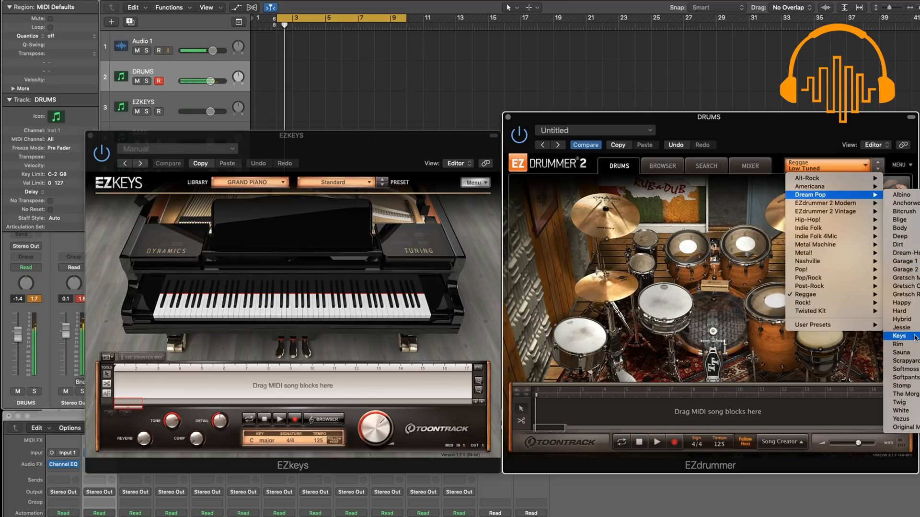
click(901, 252)
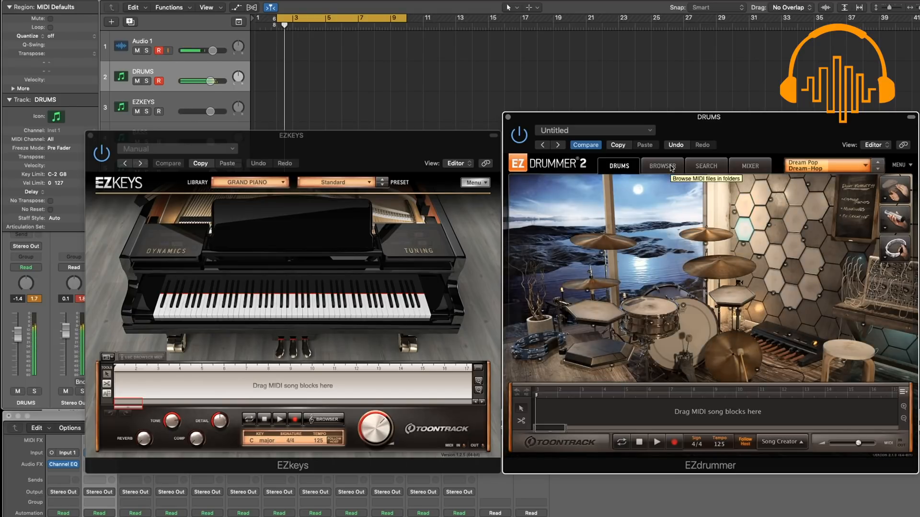
Step: Return to the groove browser and preview Variations 02 and 04 from the Monetary 128 BPM Chorus folder
click(672, 168)
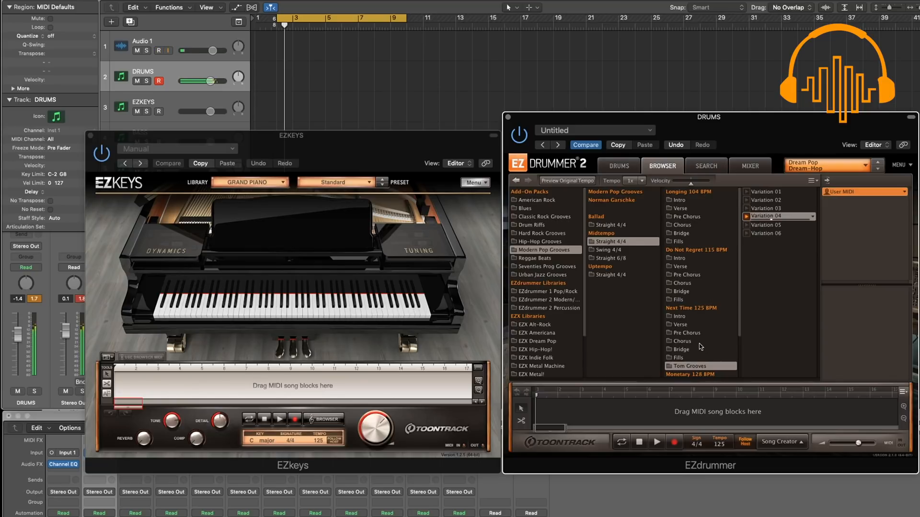
scroll(690, 354, down, 2)
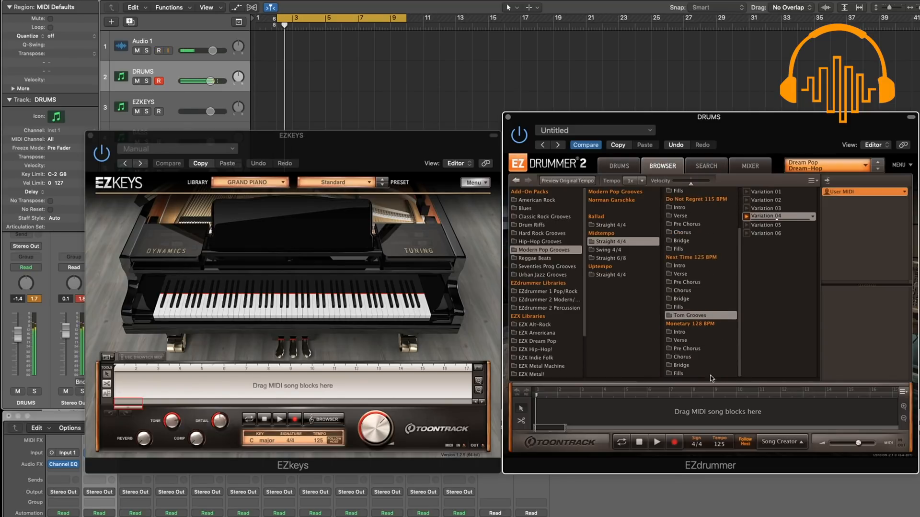
click(688, 354)
click(764, 198)
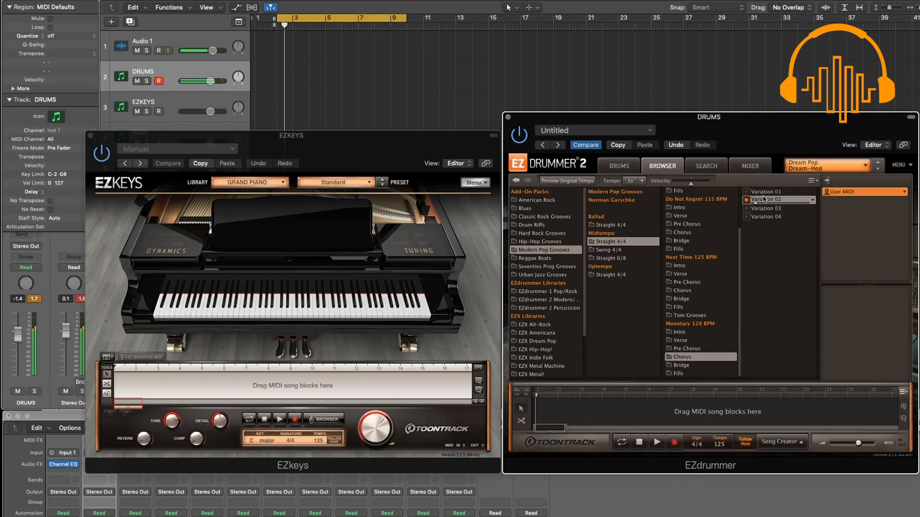
click(748, 218)
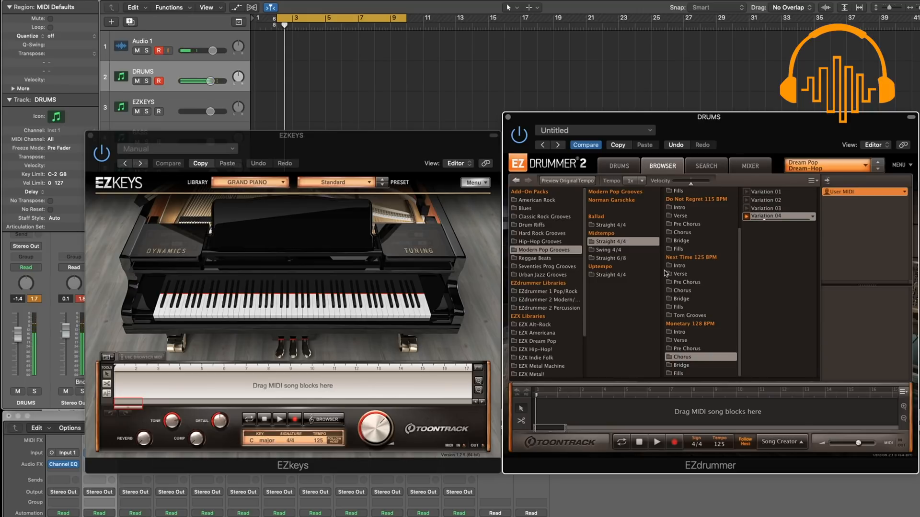
Step: Open the Chorus folder of Caribbean Flavor 136 BPM in Uptempo Straight 4/4 and preview Variations 02 and 04
click(604, 275)
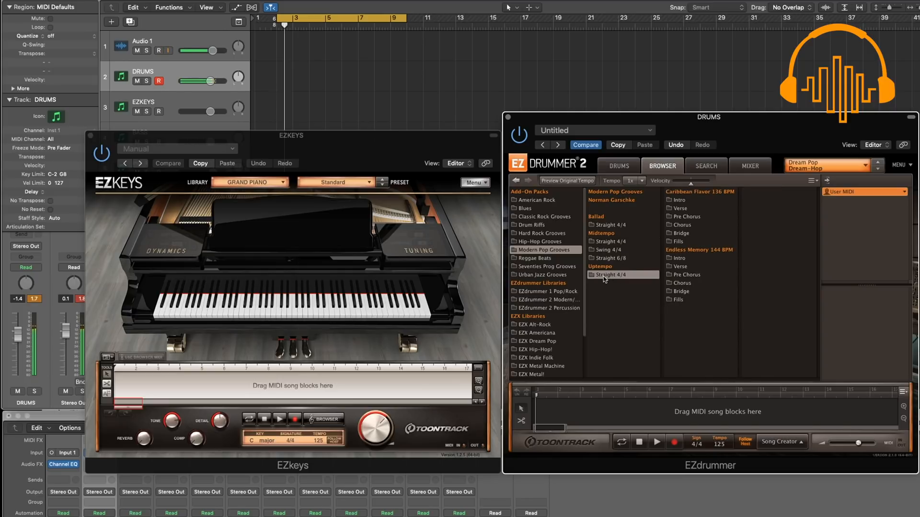
click(690, 225)
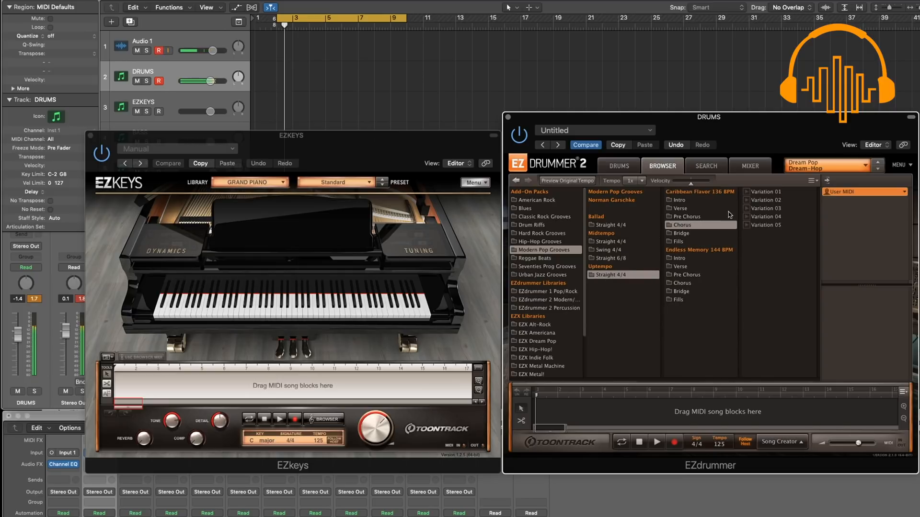
click(747, 200)
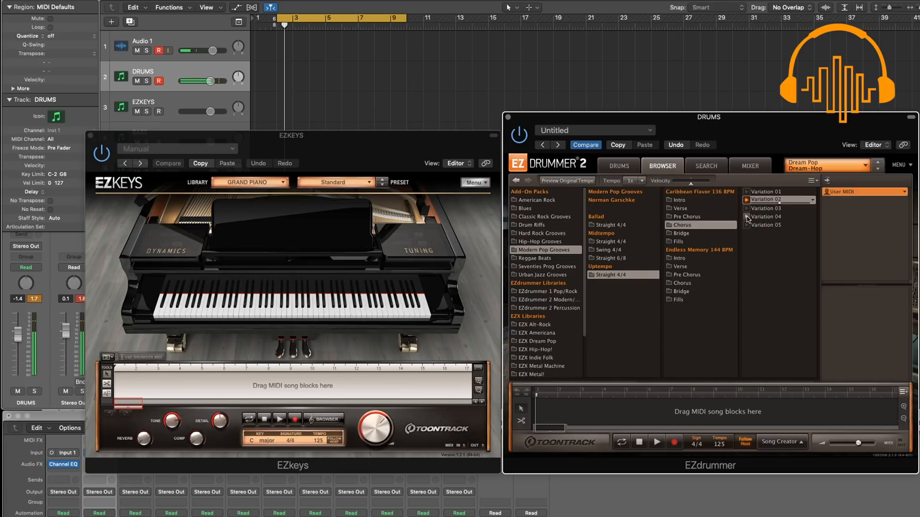
click(747, 217)
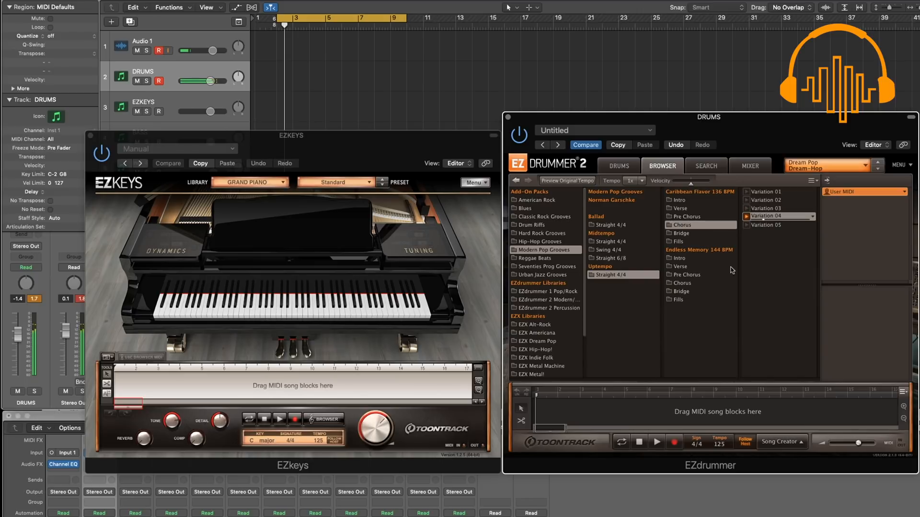
Step: Open the Chorus folder of Endless Memory 144 BPM and preview Variations 02 and 04
click(696, 286)
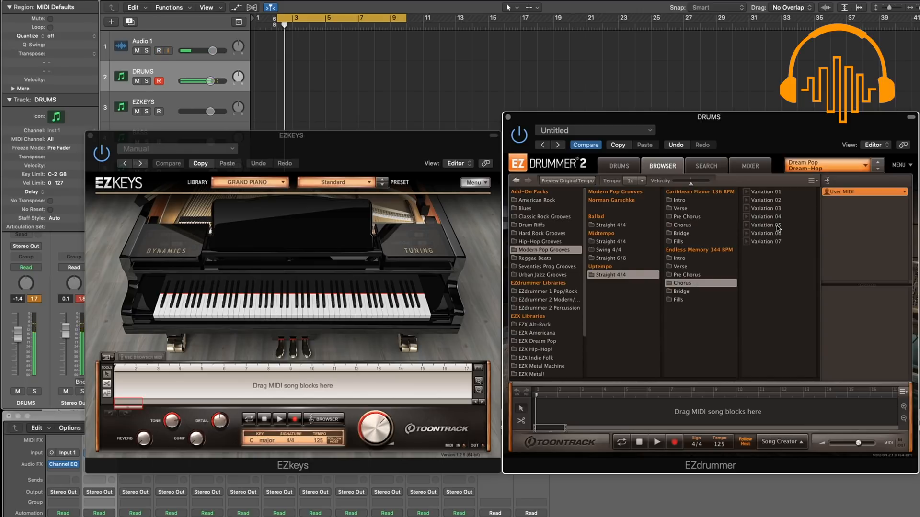
click(747, 203)
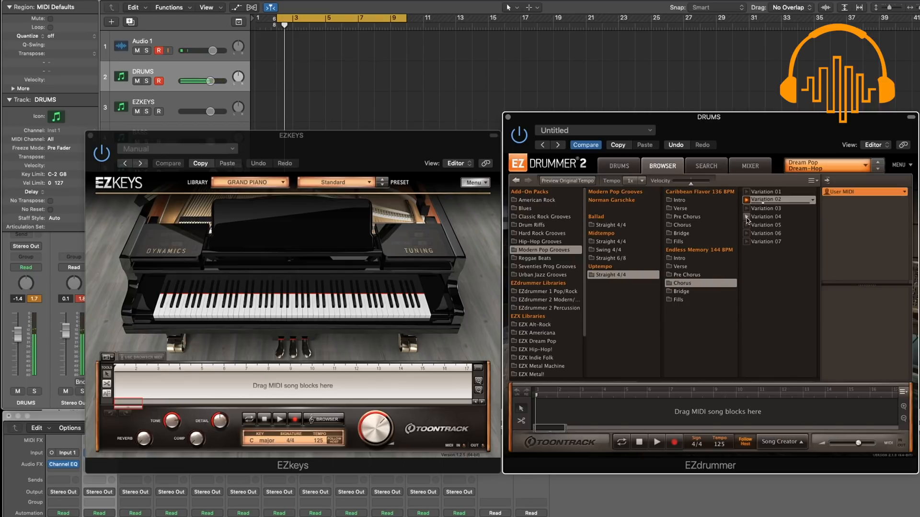
click(746, 217)
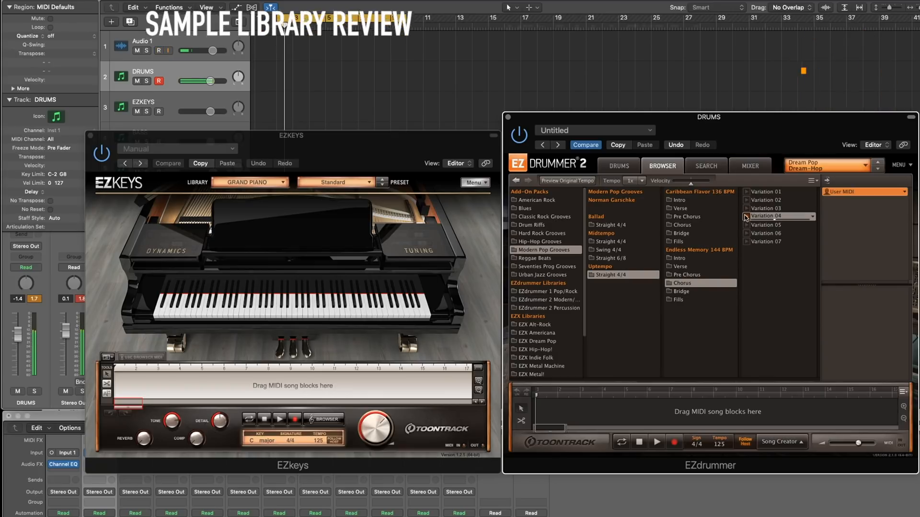
Step: Compare the song sections in the Ballad Straight 4/4 and Midtempo Swing 4/4 folders, ending with Swing 4/4 open
click(618, 225)
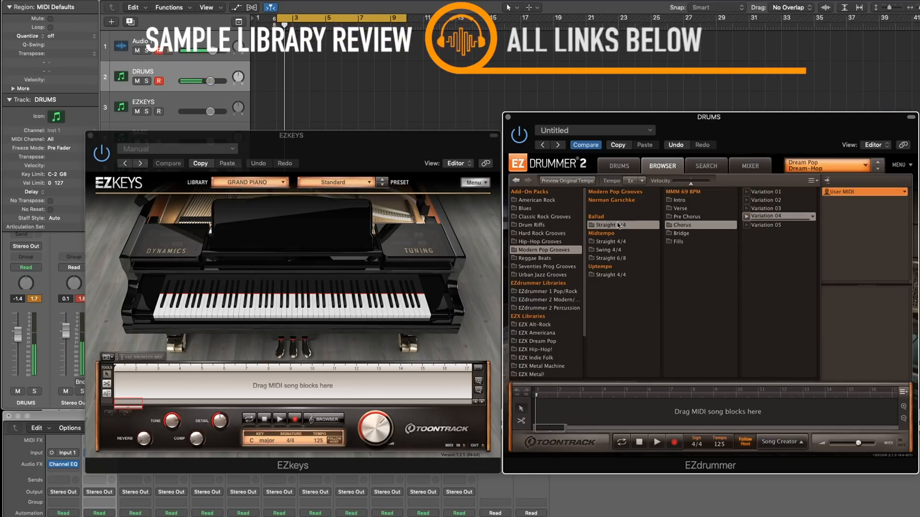
click(632, 248)
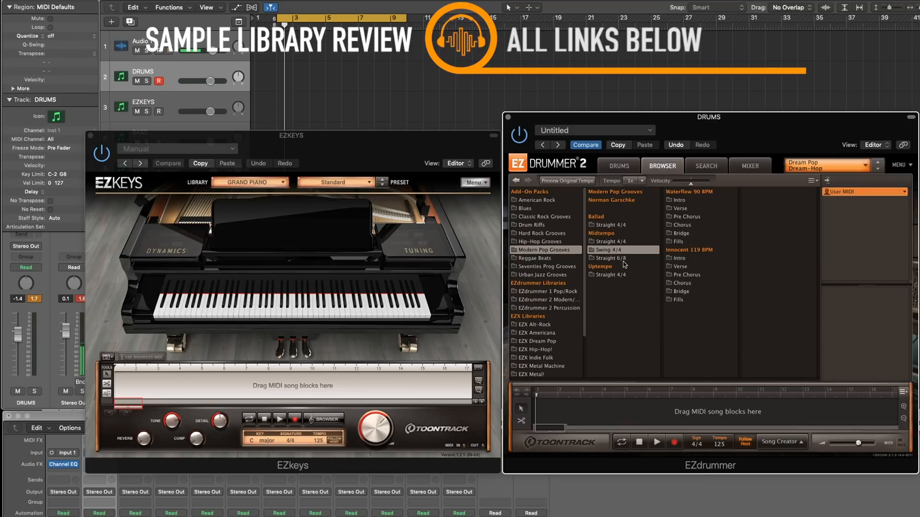
click(620, 227)
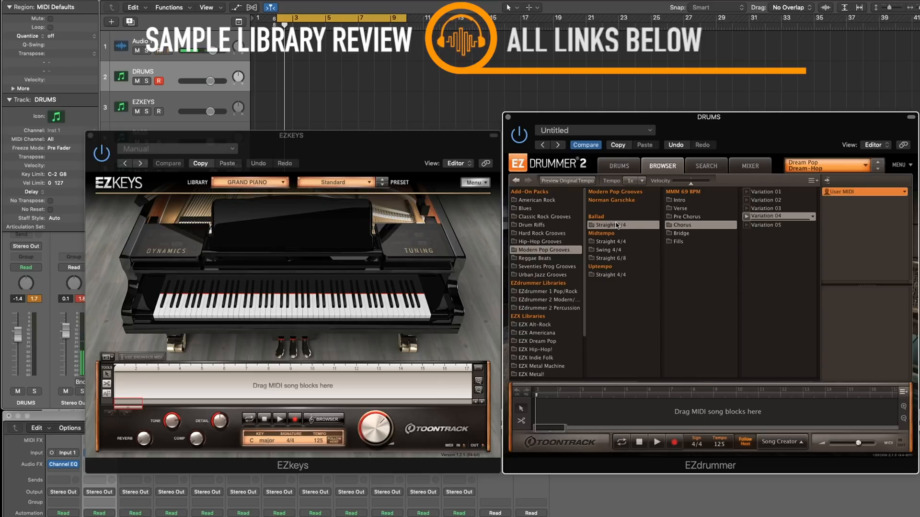
click(618, 250)
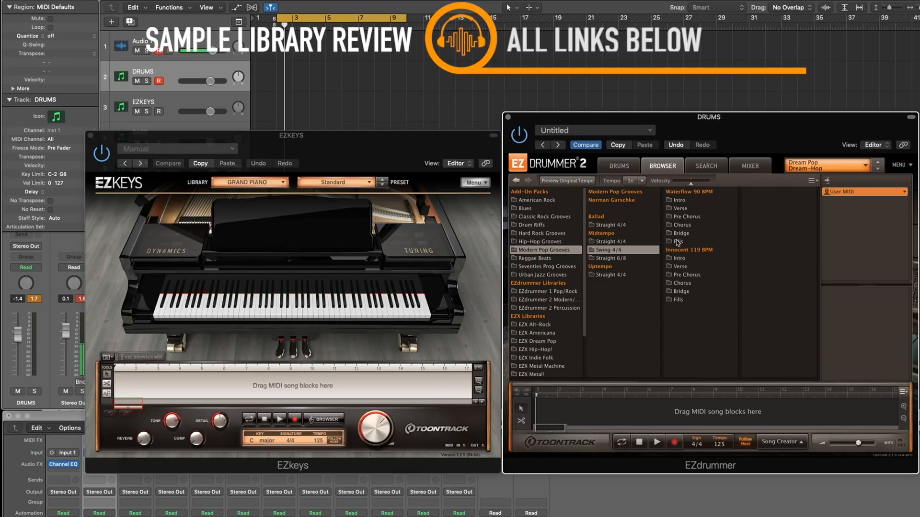
Step: Compare the song sections in the Midtempo Straight 4/4, Midtempo Swing 4/4 and Uptempo Straight 4/4 folders
click(626, 242)
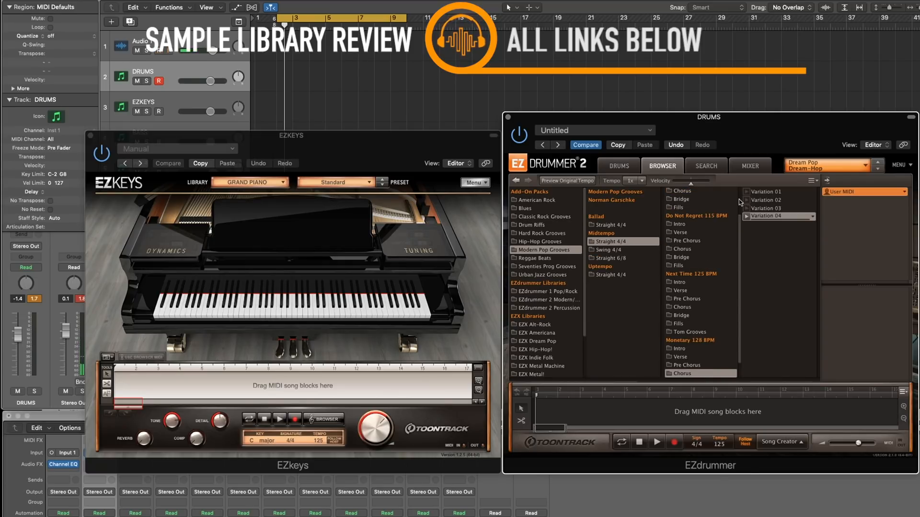
scroll(742, 335, up, 3)
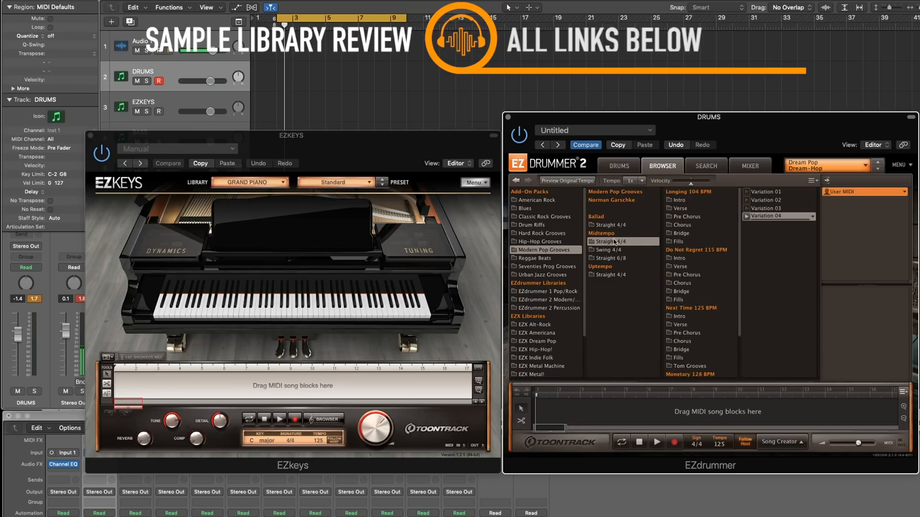
click(628, 251)
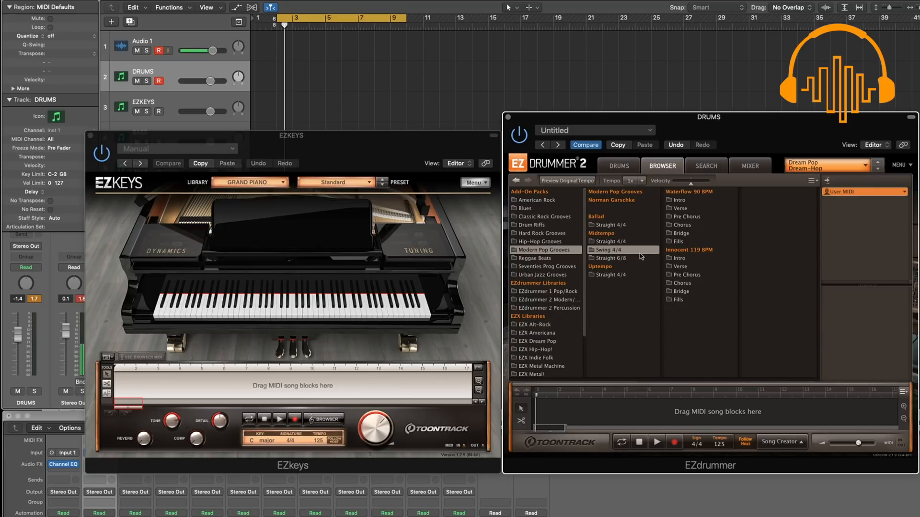
click(629, 275)
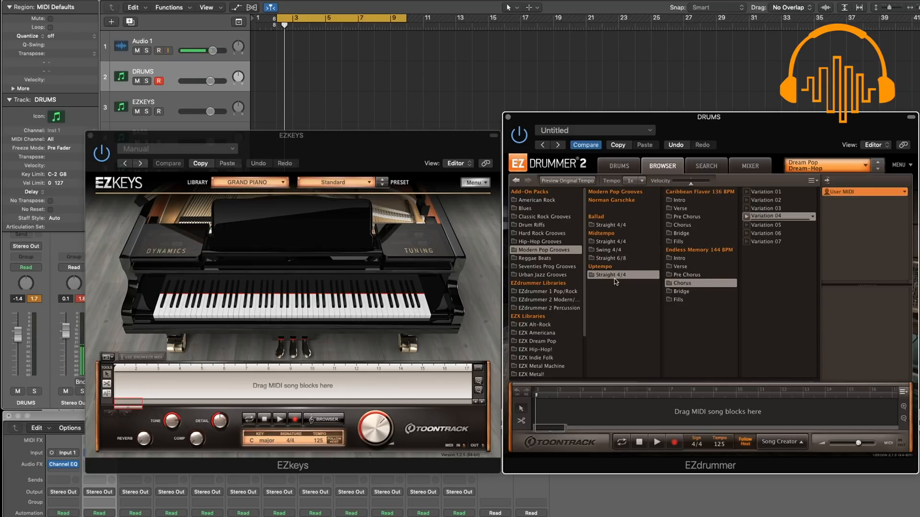
Step: Open the Chorus folder of So Far 82 BPM in Midtempo Straight 6/8 and preview Variations 02 and 04
click(623, 259)
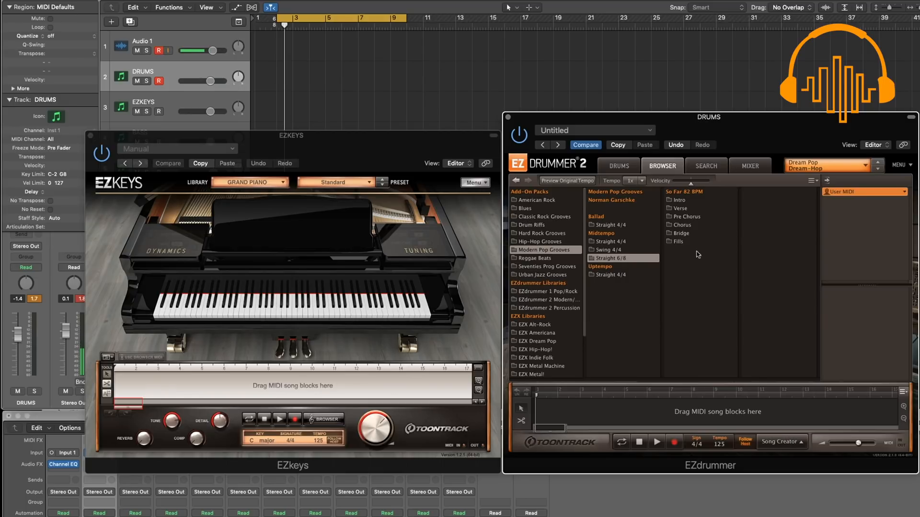
click(692, 226)
click(747, 200)
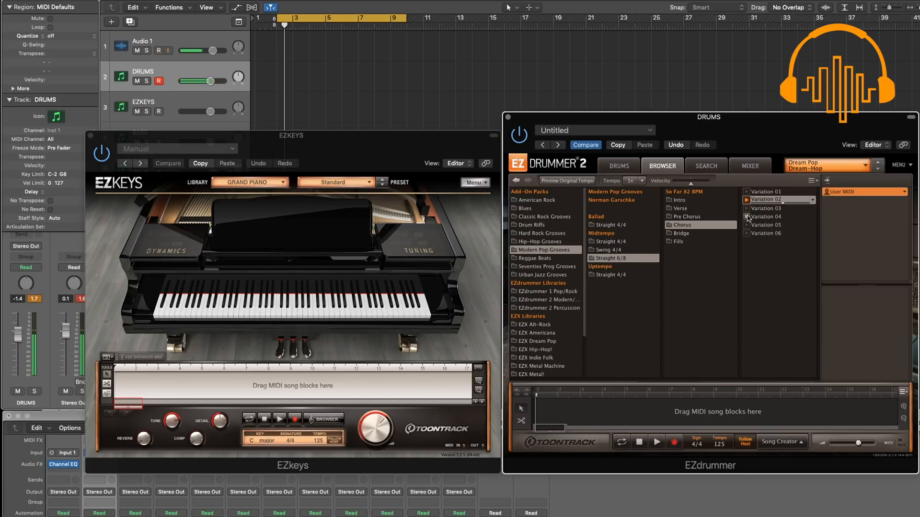
click(747, 218)
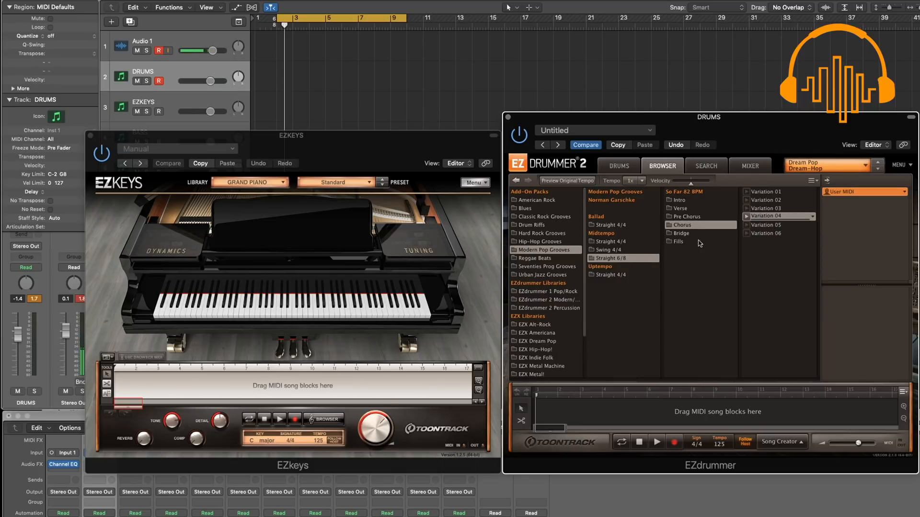
Step: Review the Midtempo Straight 4/4 songs, then return to the Straight 6/8 Chorus folder and preview Variation 02
click(617, 229)
click(616, 243)
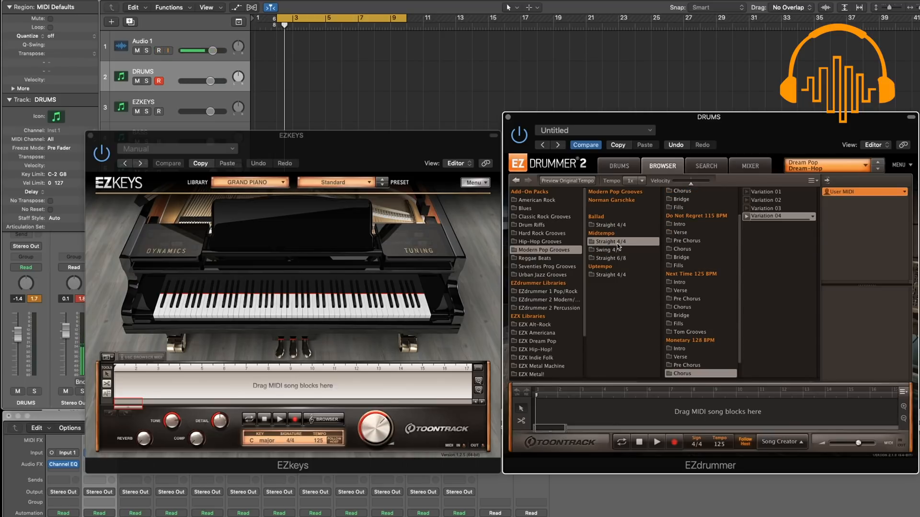
scroll(737, 372, up, 3)
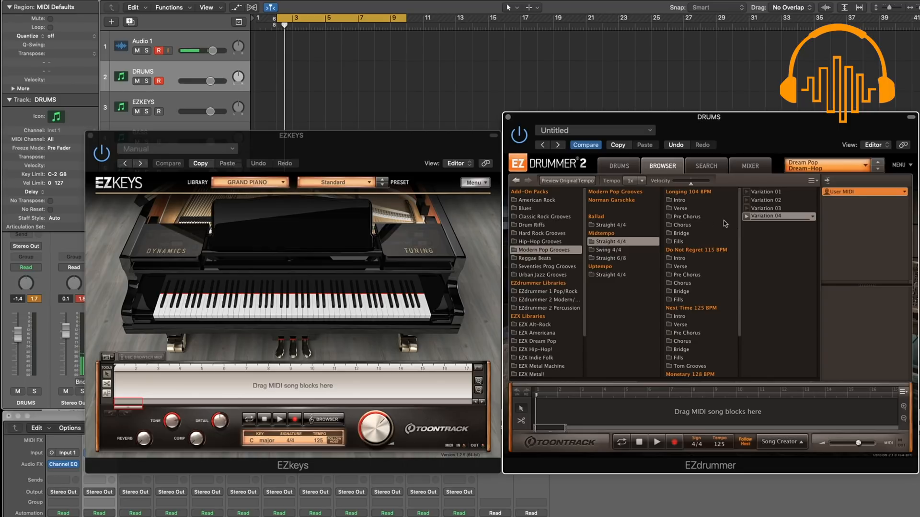
click(624, 259)
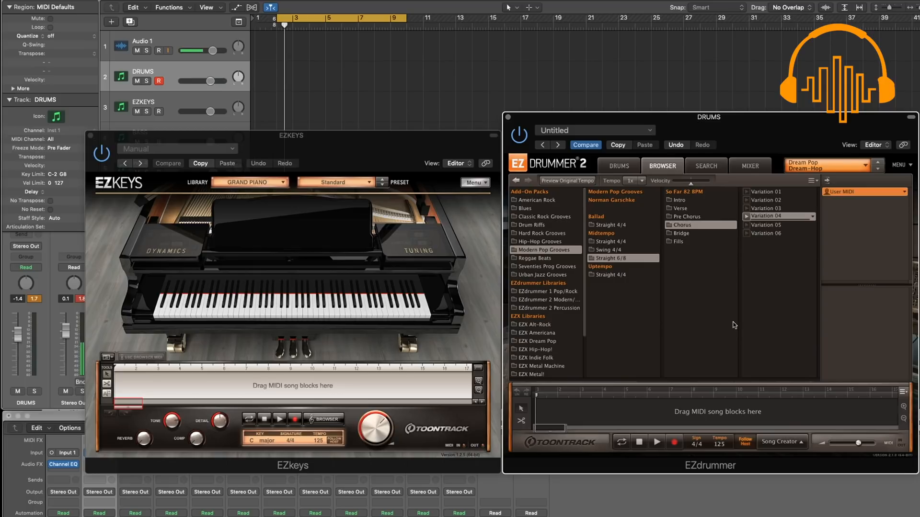
click(747, 200)
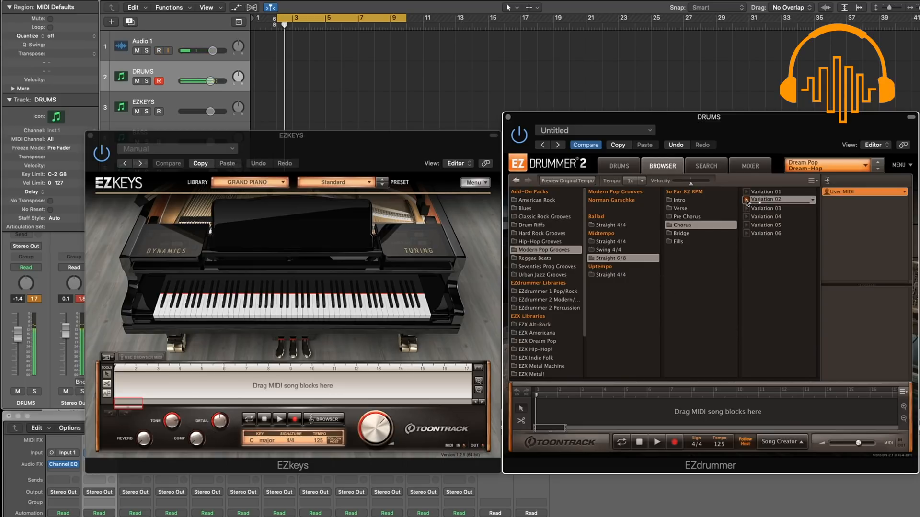
Step: Close the EZkeys window, select the BASS track, and open its VB-ROYAL instrument beside the EZdrummer window
click(90, 136)
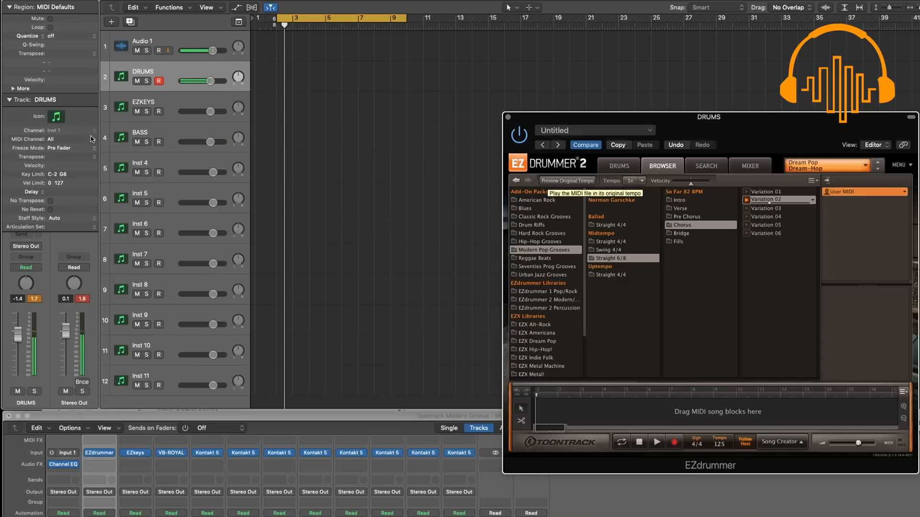
scroll(227, 485, down, 5)
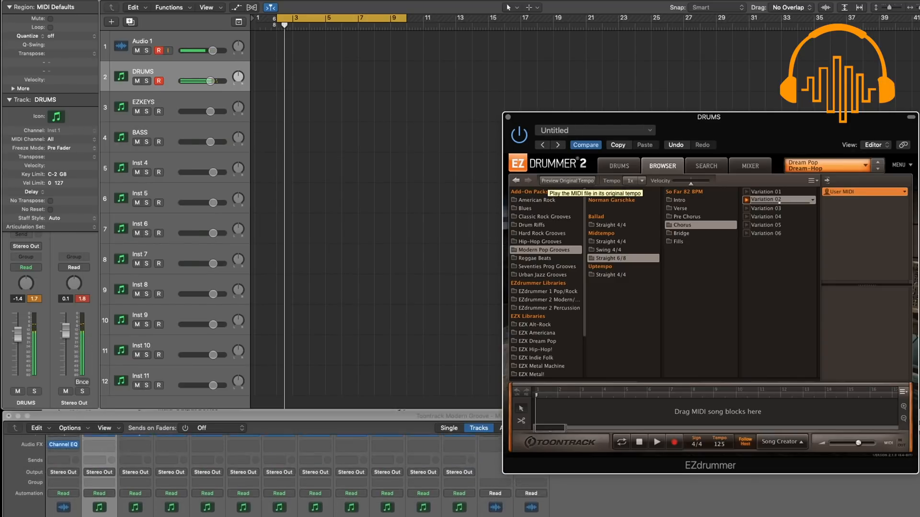
click(163, 120)
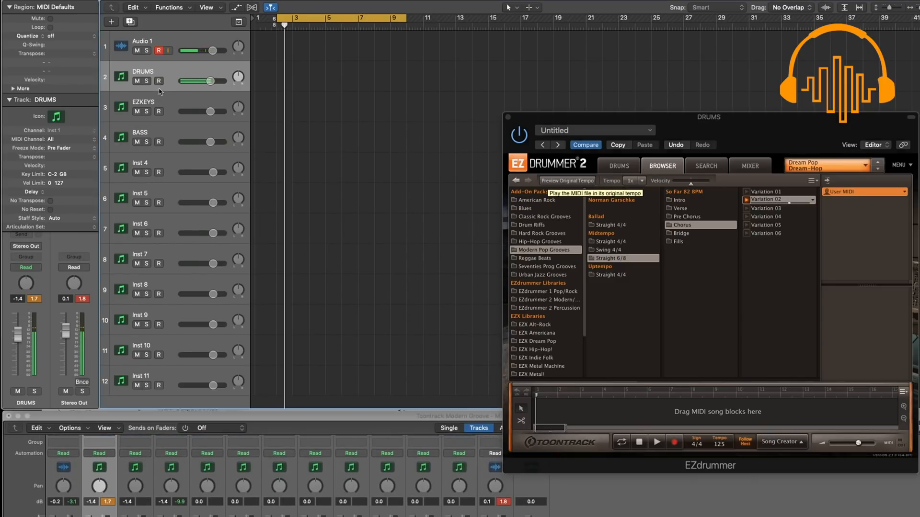
click(159, 137)
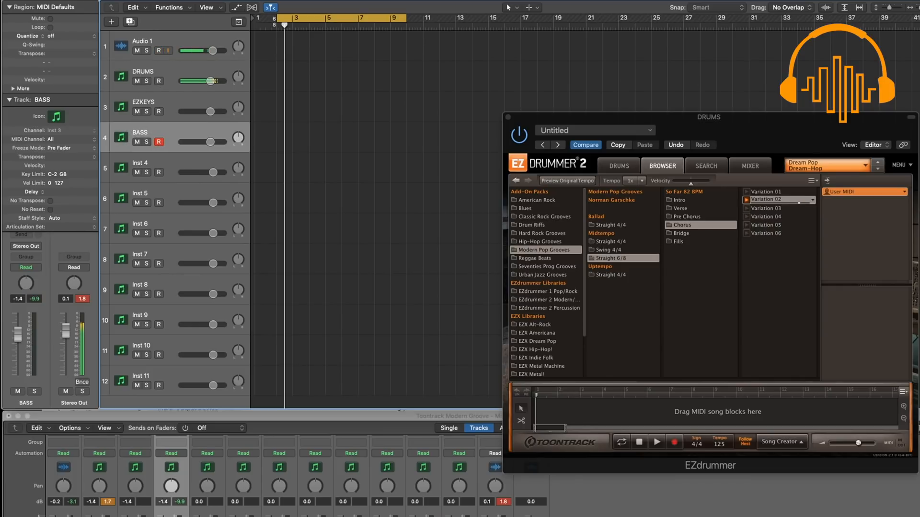
scroll(185, 498, up, 5)
scroll(186, 498, down, 3)
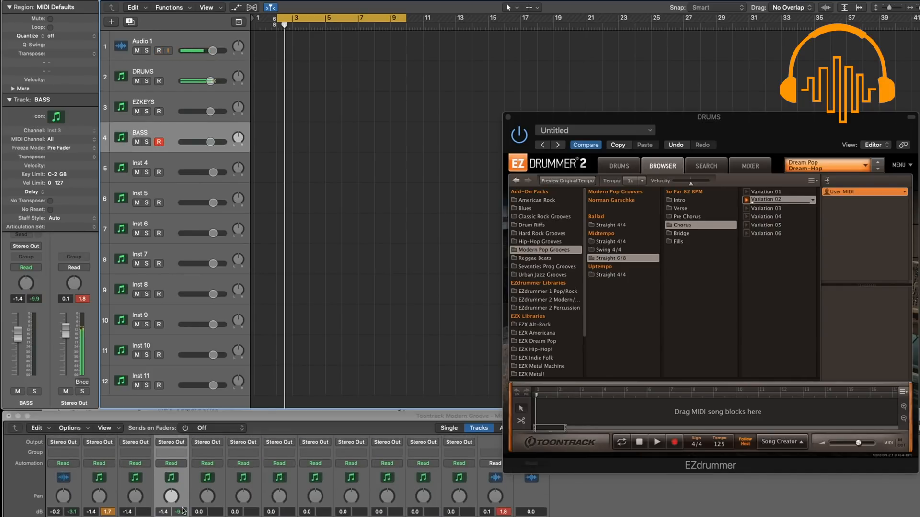
click(171, 478)
click(172, 478)
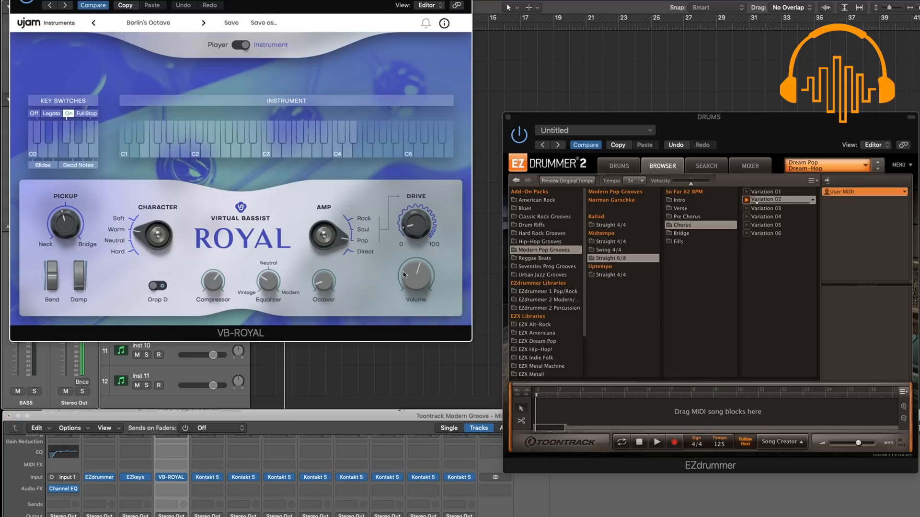
drag(325, 1, 347, 155)
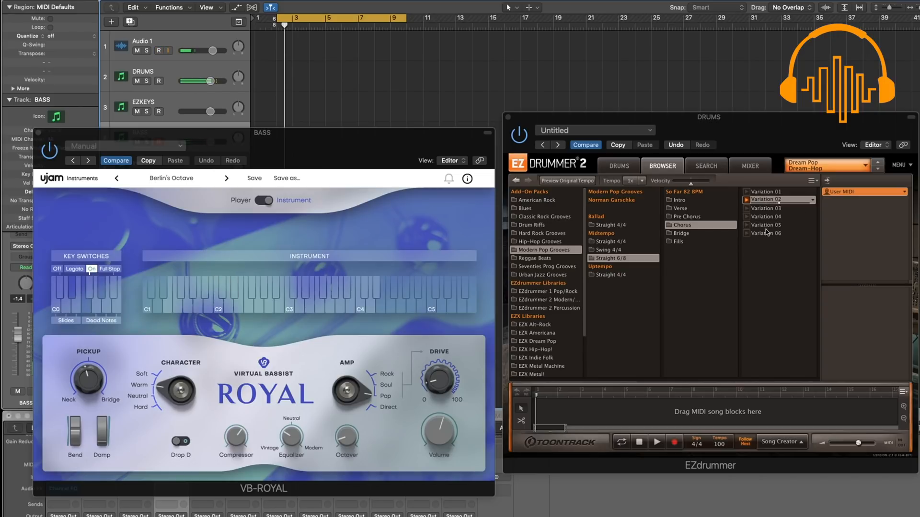
Step: Preview Variations 03 and 05 of the So Far 82 BPM Chorus and place Variation 05 on the DRUMS track at bar 2
click(749, 209)
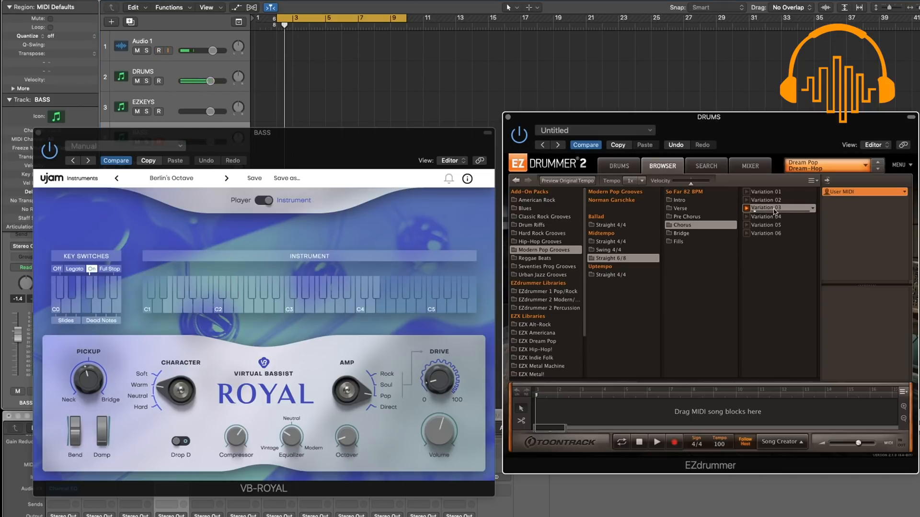
click(746, 225)
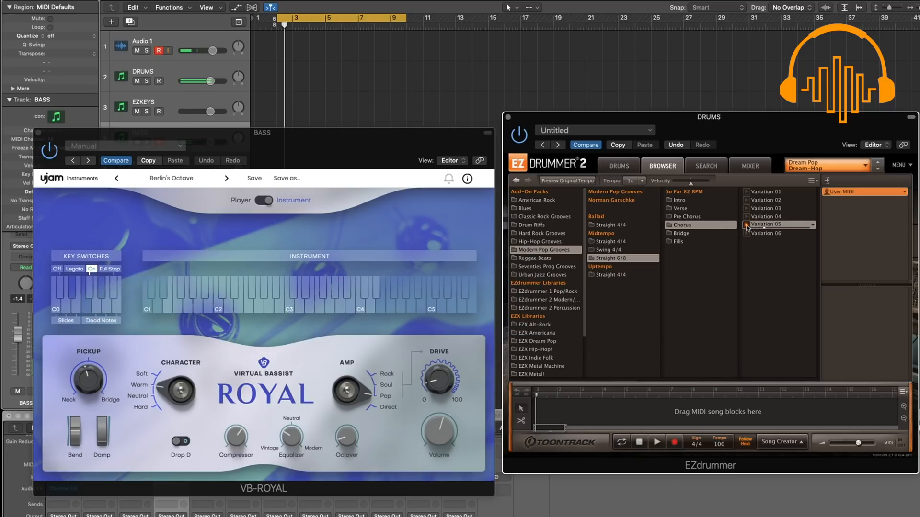
drag(759, 226, 285, 75)
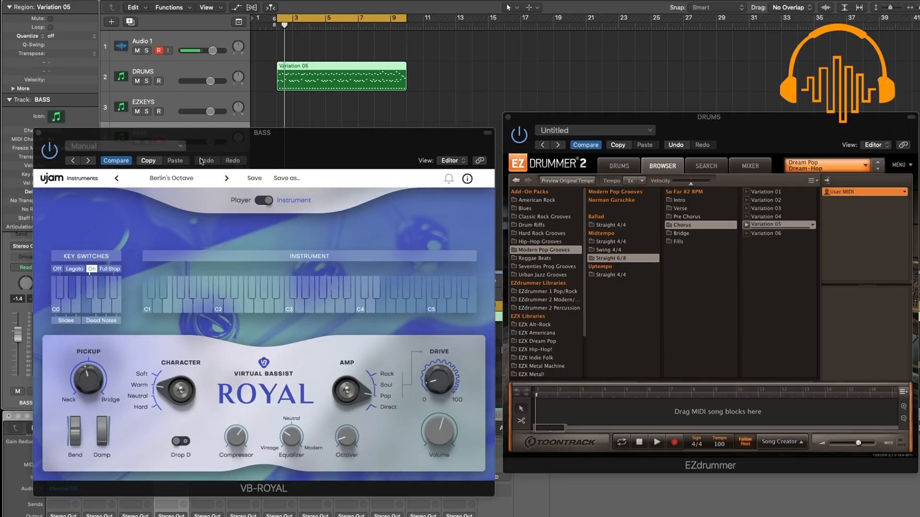
Step: Move the bass instrument window aside to examine the Variation 05 notes in the piano roll, then move it back
drag(101, 137, 589, 379)
scroll(358, 357, right, 5)
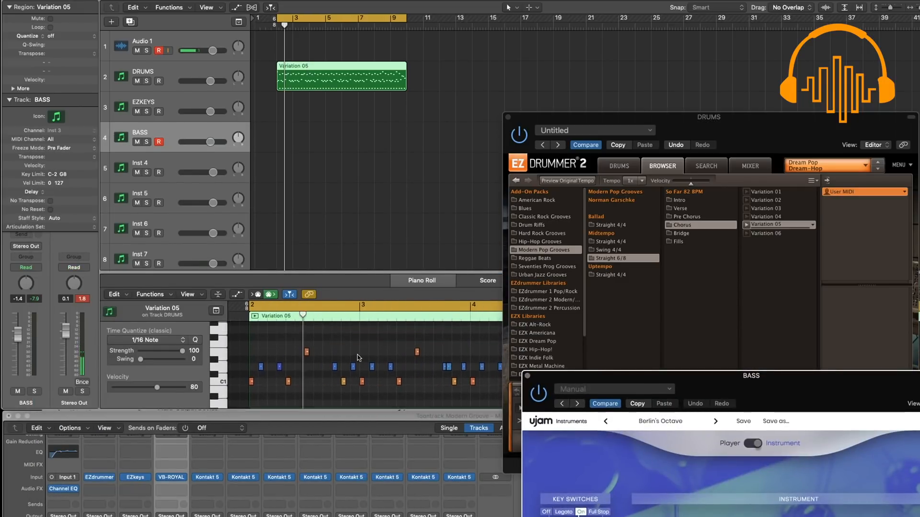
scroll(358, 358, left, 5)
scroll(358, 358, down, 1)
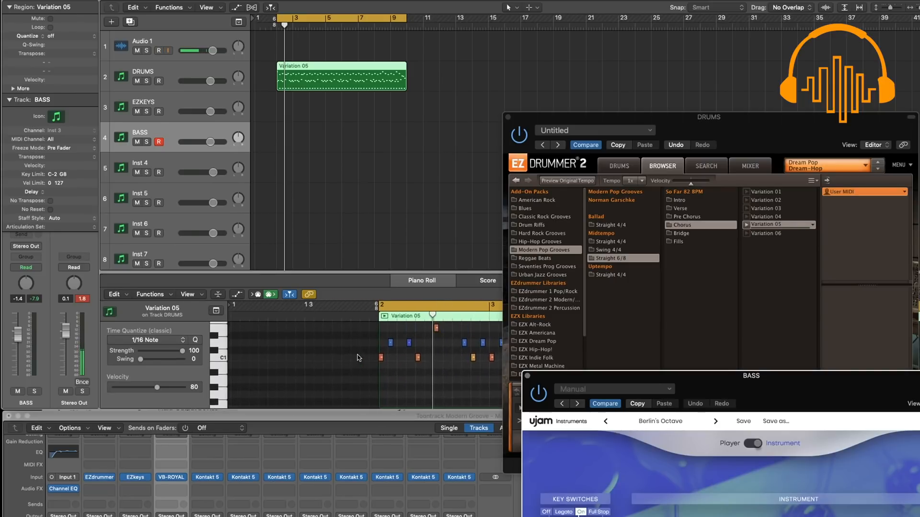
drag(605, 380, 110, 124)
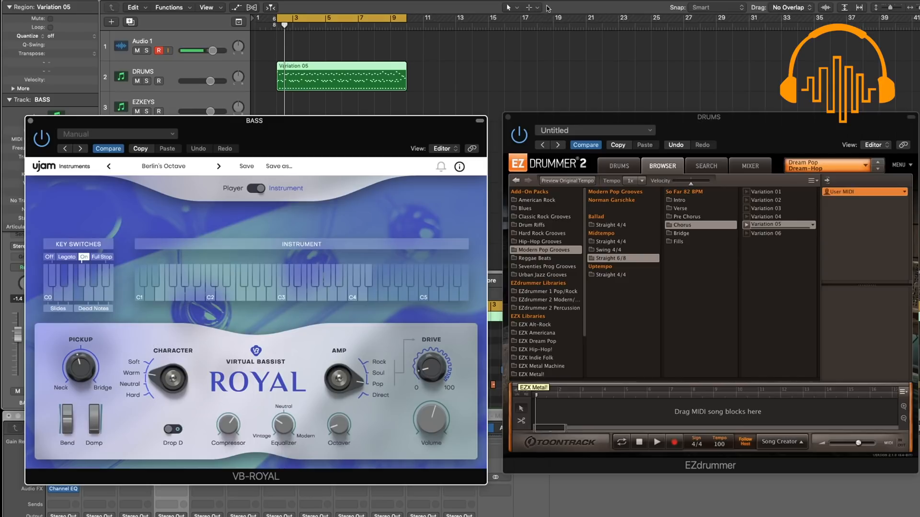
Step: Rename the drum region with the Text Tool to "MP MT 6/8 Variation 05"
click(516, 8)
click(527, 18)
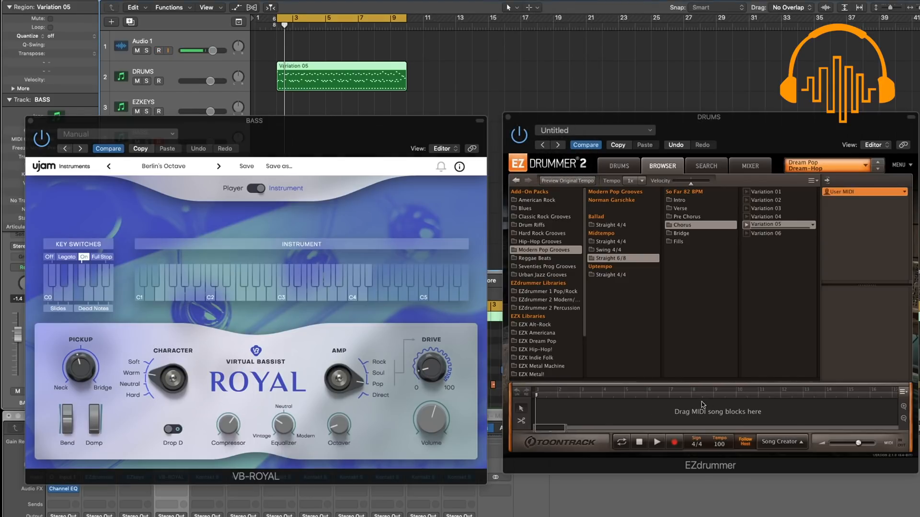
click(515, 8)
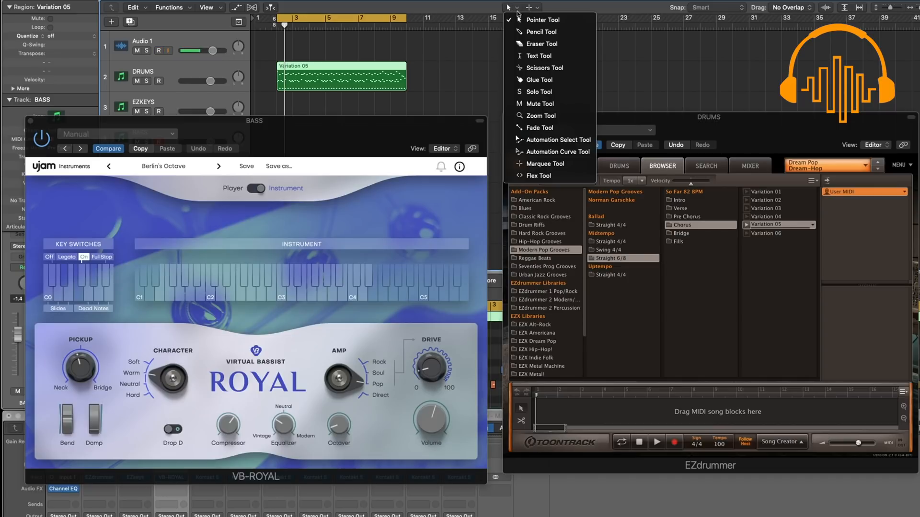
click(539, 55)
click(302, 65)
click(316, 65)
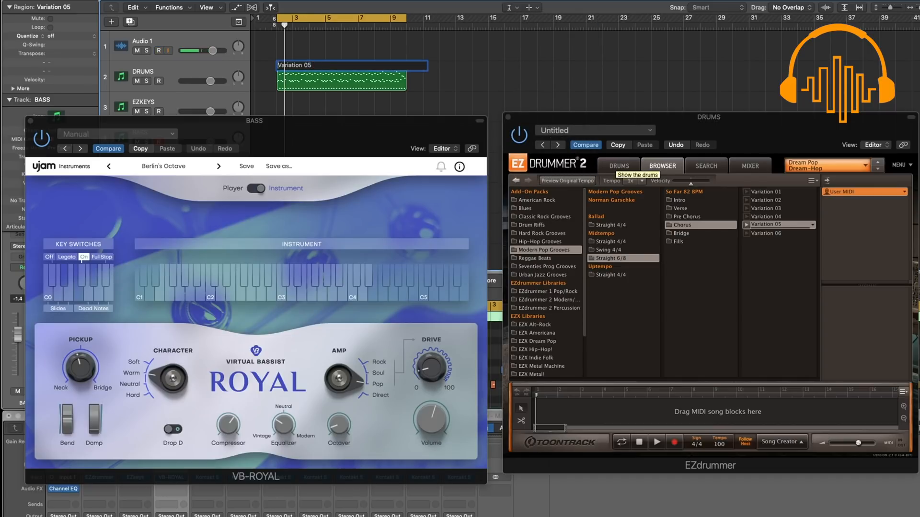
text(MP )
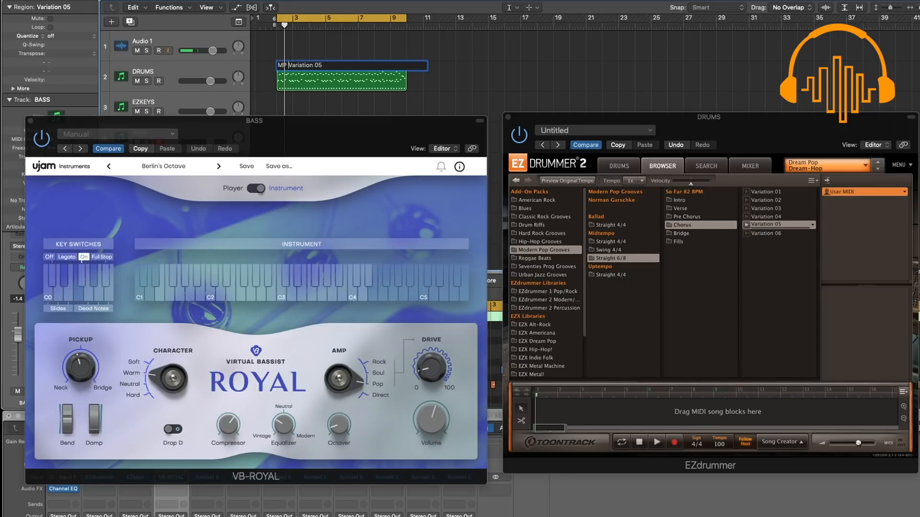
text(MT S)
key(BackSpace)
text(6/8)
key(Return)
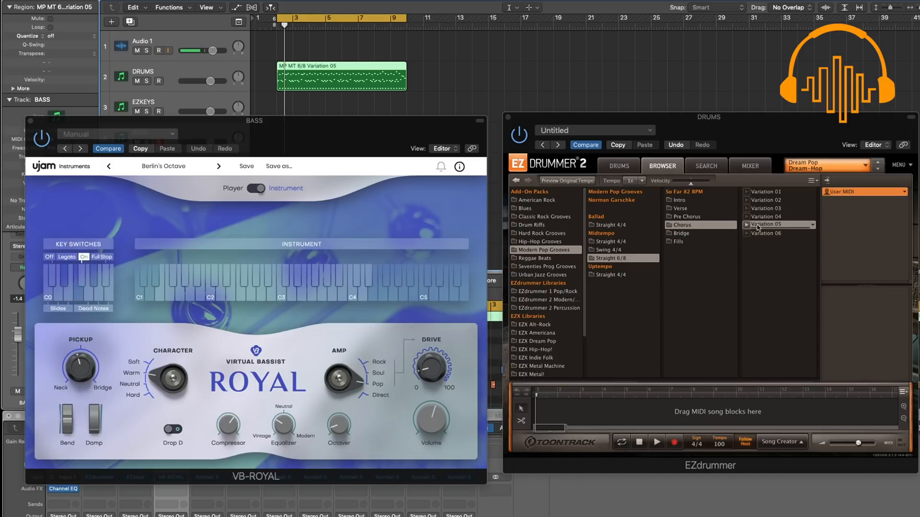
Step: Retrace the groove's folder path in Modern Pop Grooves back to the Midtempo Straight 6/8 Chorus folder
click(573, 250)
click(548, 242)
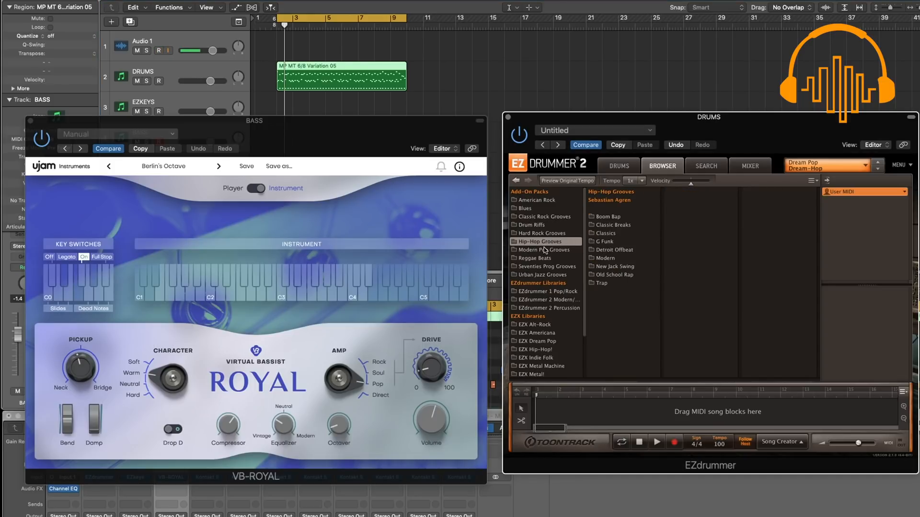
click(544, 249)
click(606, 225)
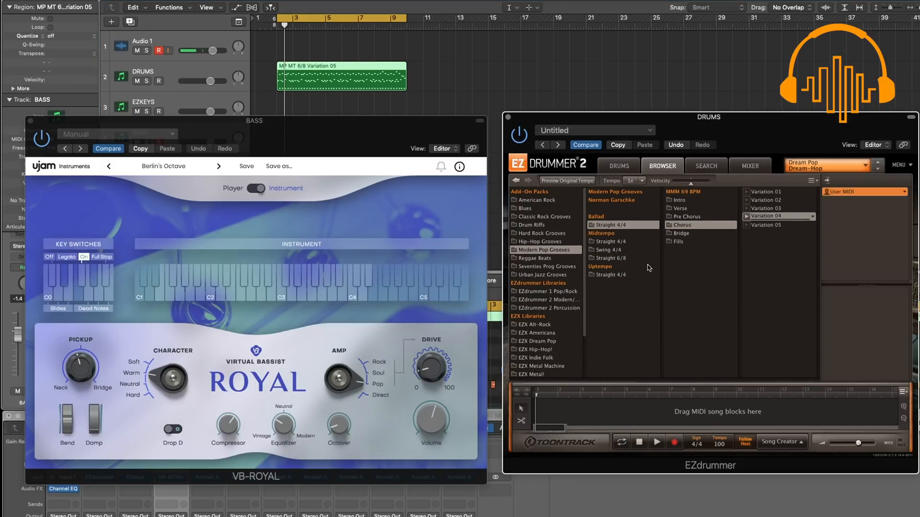
click(606, 259)
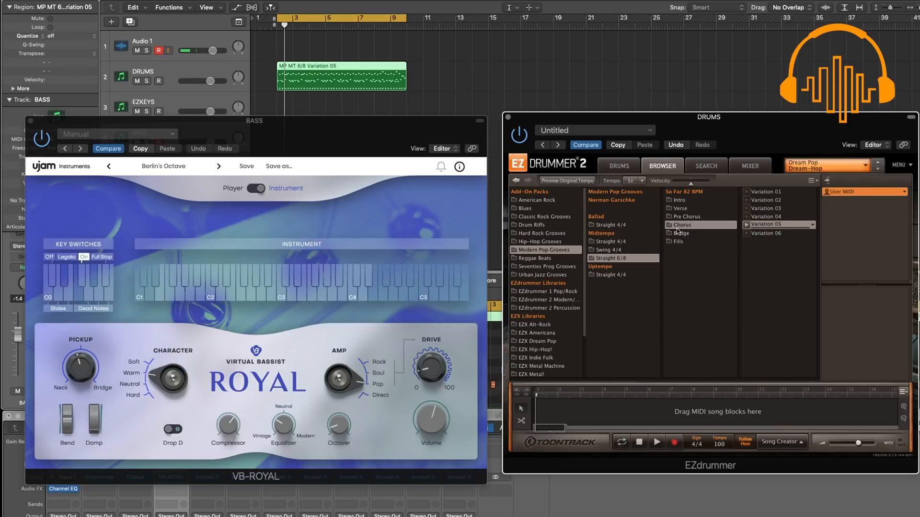
Step: Insert "CH" after "6/8" in the drum region's name to mark it as a chorus
double_click(309, 67)
click(309, 68)
text(CH)
key(Return)
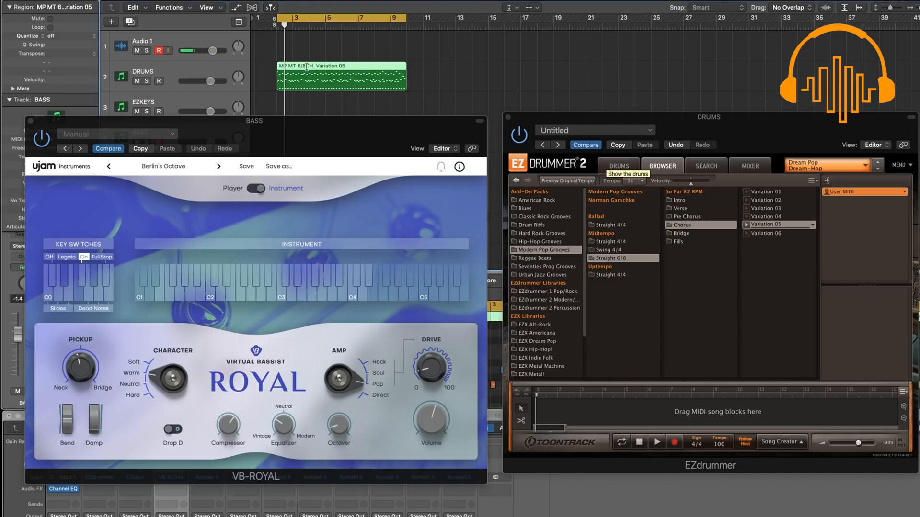
Step: Preview Variation 06 of the So Far 82 BPM Chorus and move the bass instrument window clear of the BASS track
click(745, 233)
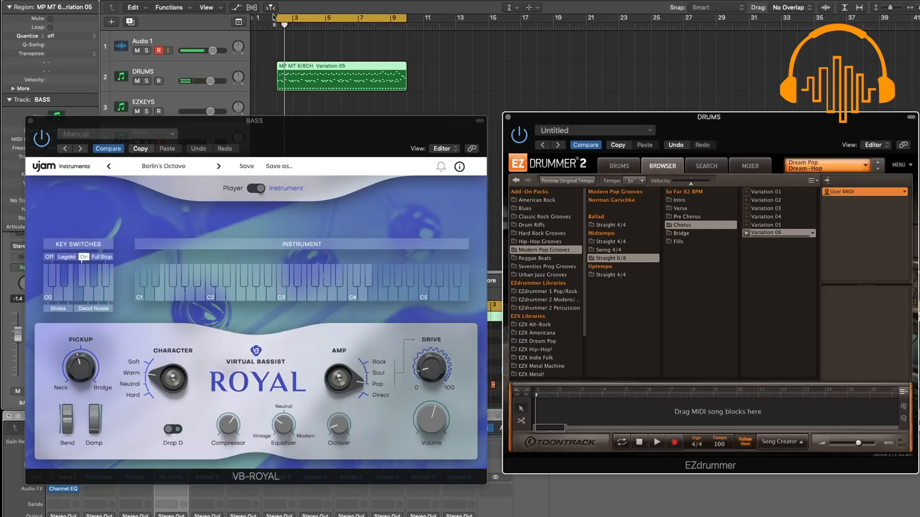
drag(222, 124, 235, 177)
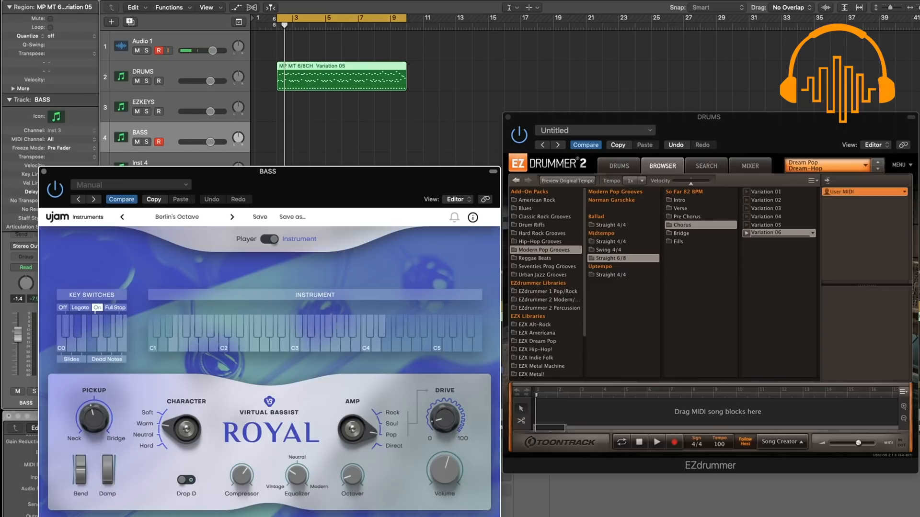
Step: Perform a bass line over the looping drum groove and capture it as a region on the BASS track from bar 2 to bar 10
key(space)
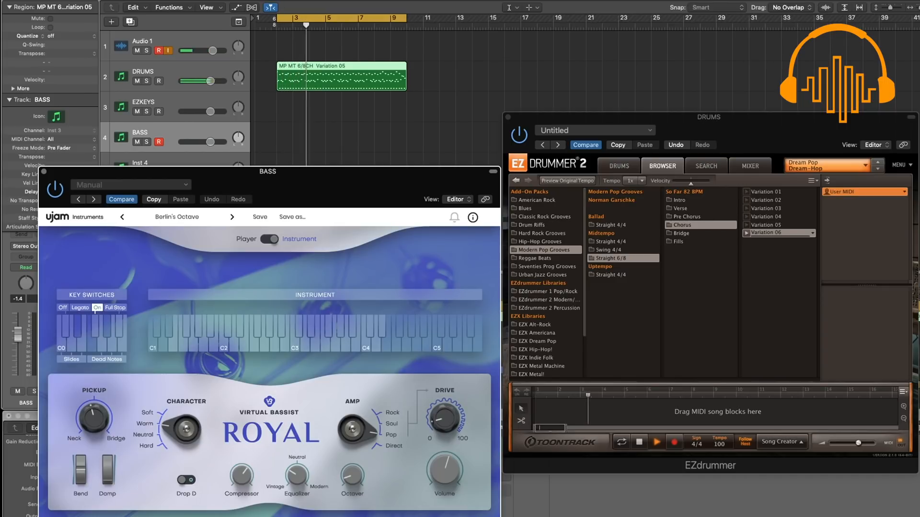
key(space)
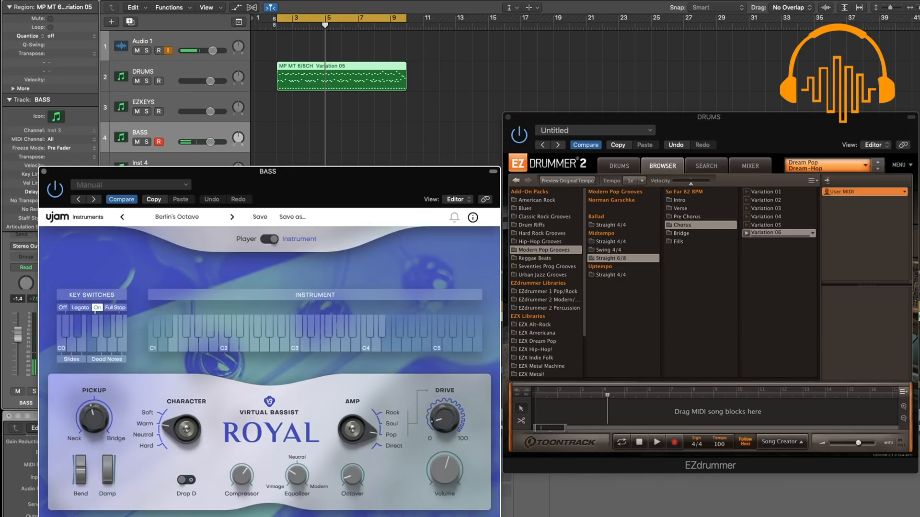
key(space)
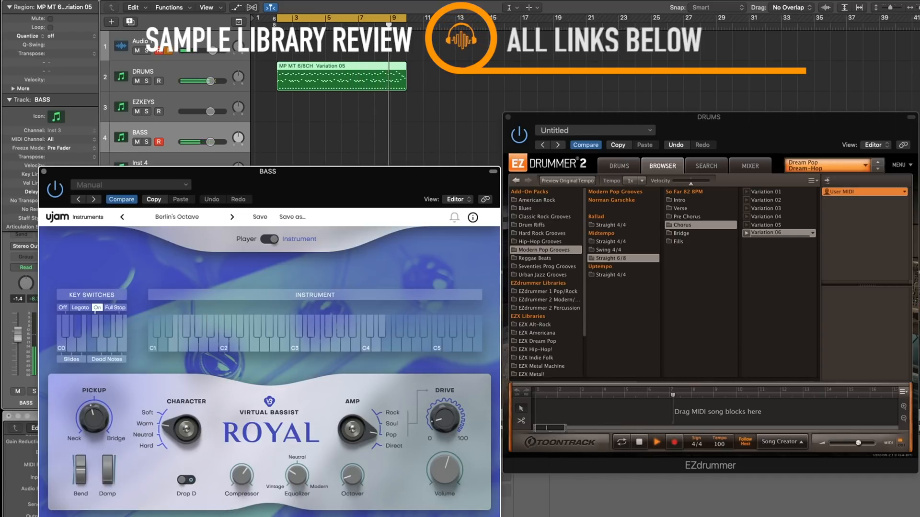
click(238, 21)
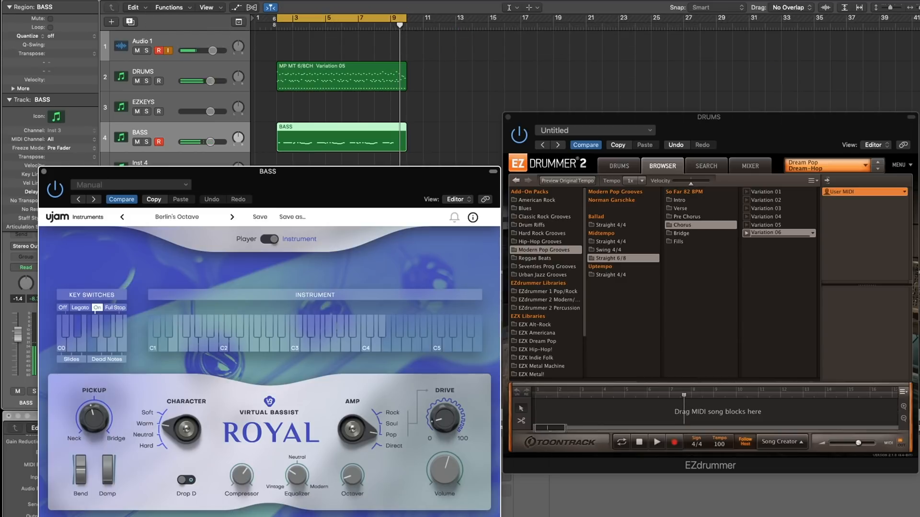
key(space)
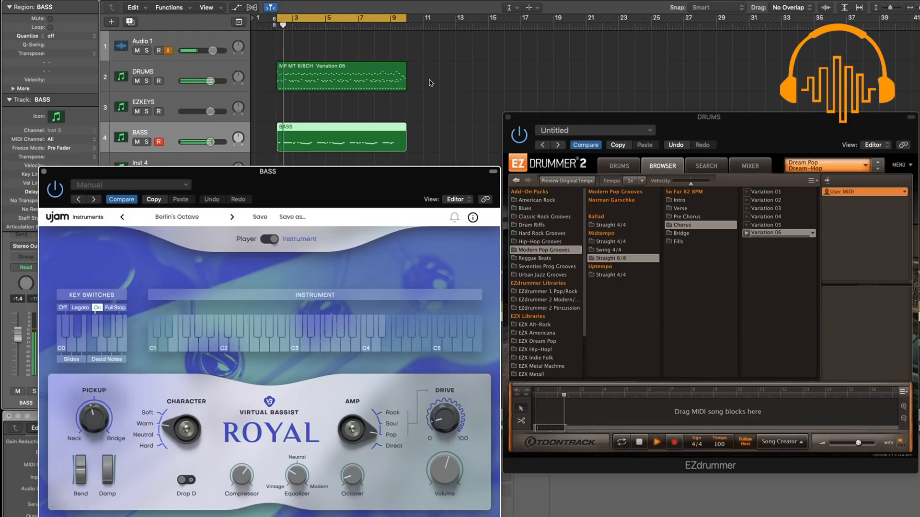
Step: Switch back to the Pointer tool, select the BASS region and close the bass instrument window
key(shift+n)
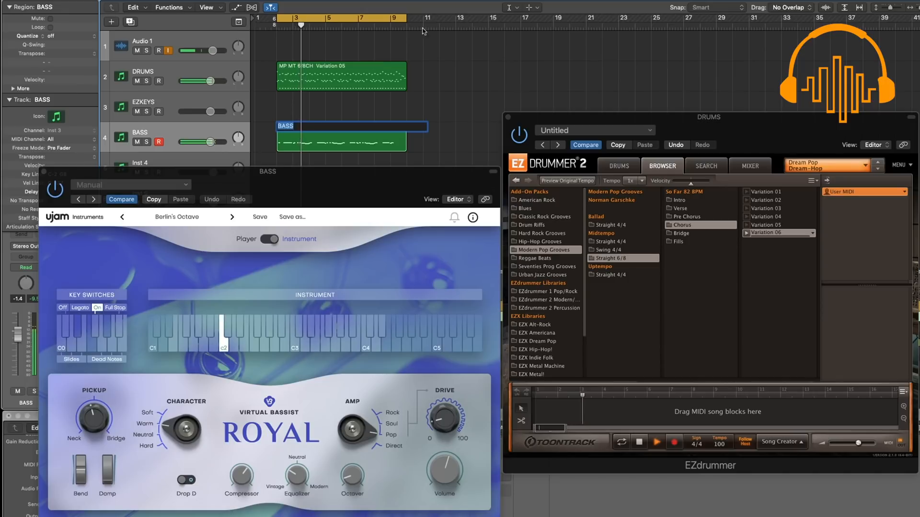
click(508, 7)
click(522, 15)
click(345, 137)
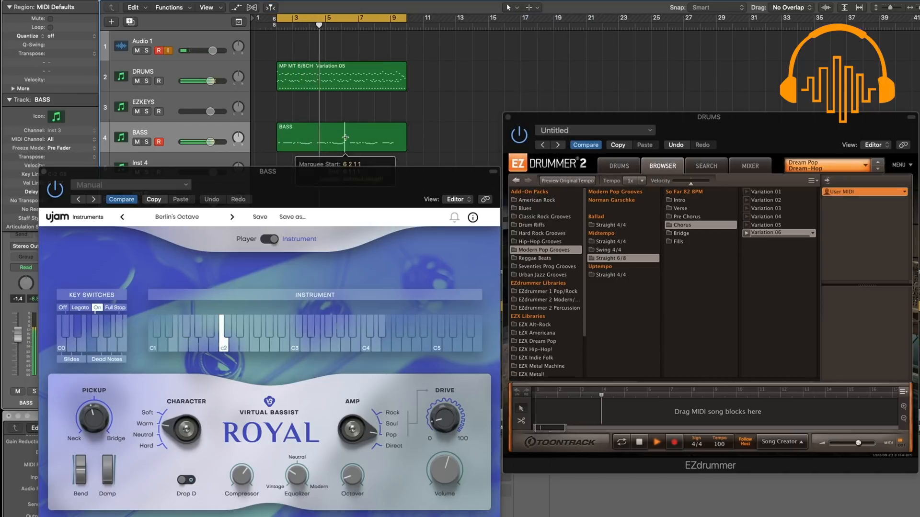
click(345, 137)
click(42, 177)
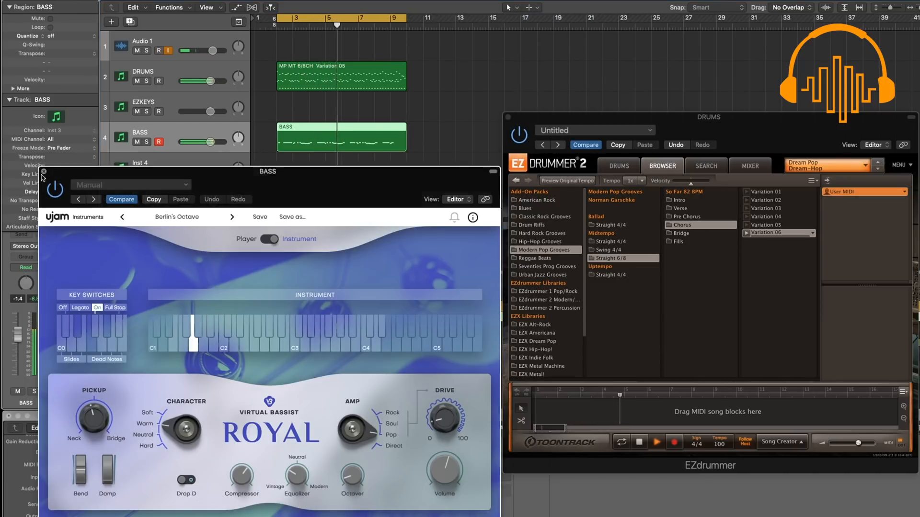
click(43, 171)
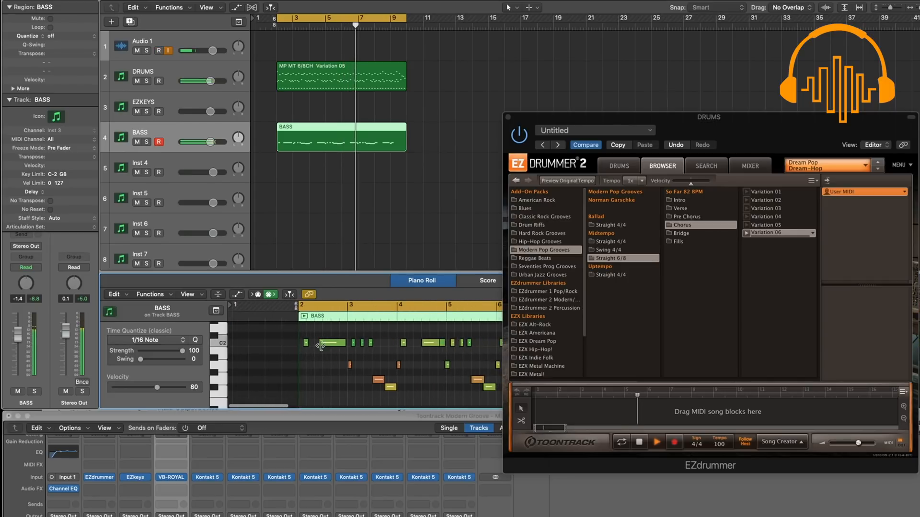
Step: Place a C2 bass note at the start of bar 2 in the Piano Roll and play the part back
right_click(320, 345)
click(316, 338)
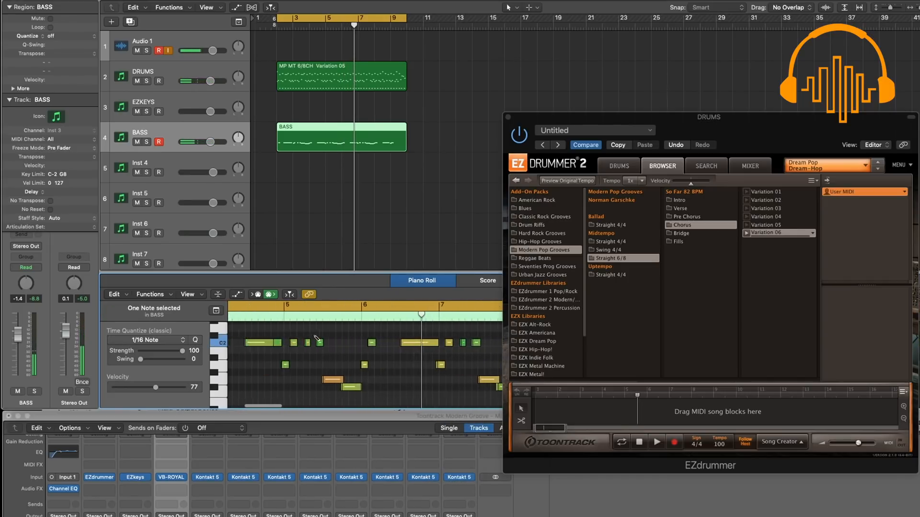
scroll(368, 346, left, 5)
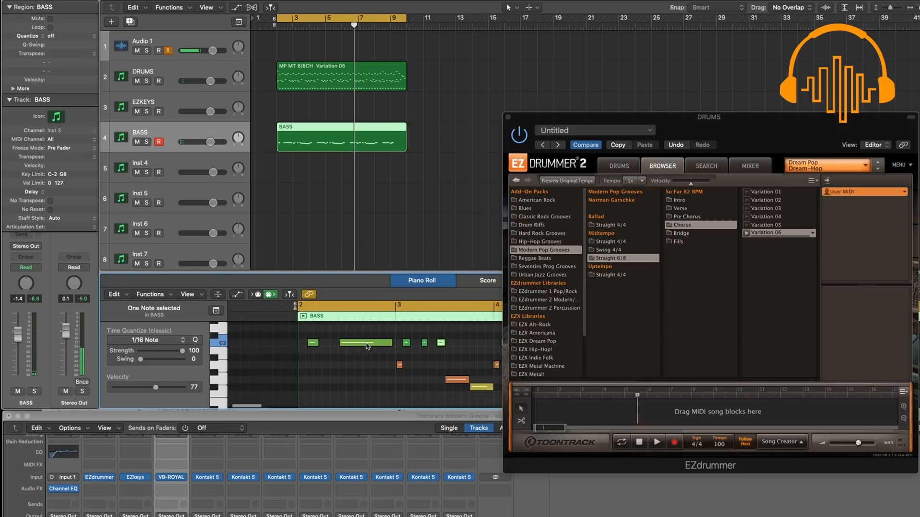
scroll(367, 346, right, 2)
drag(266, 329, 242, 330)
drag(361, 341, 241, 343)
key(space)
scroll(301, 351, left, 2)
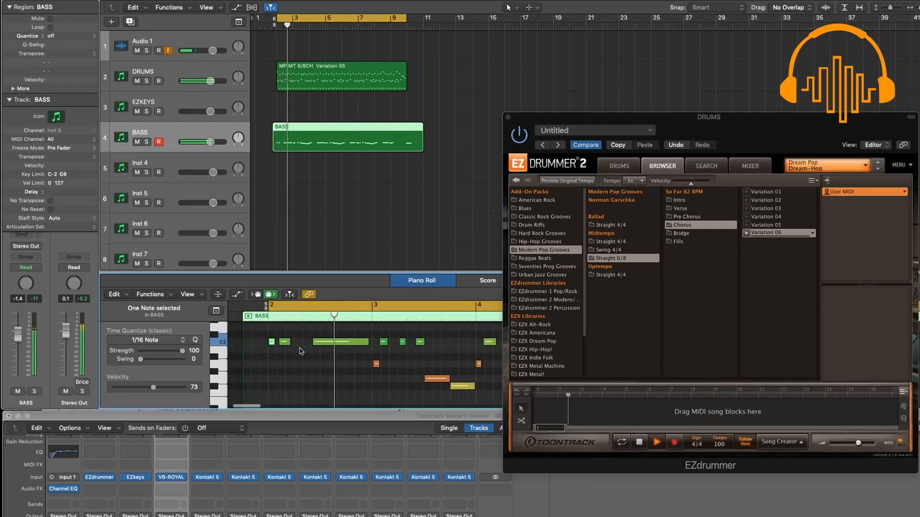
scroll(311, 354, left, 3)
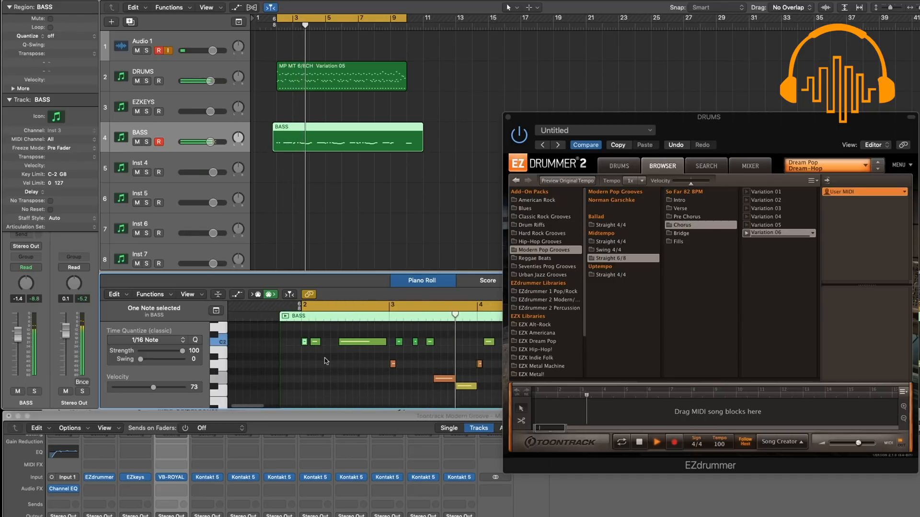
Step: Stop playback and select the "MP MT 6/8CH Variation 05" region on the DRUMS track
key(space)
click(334, 70)
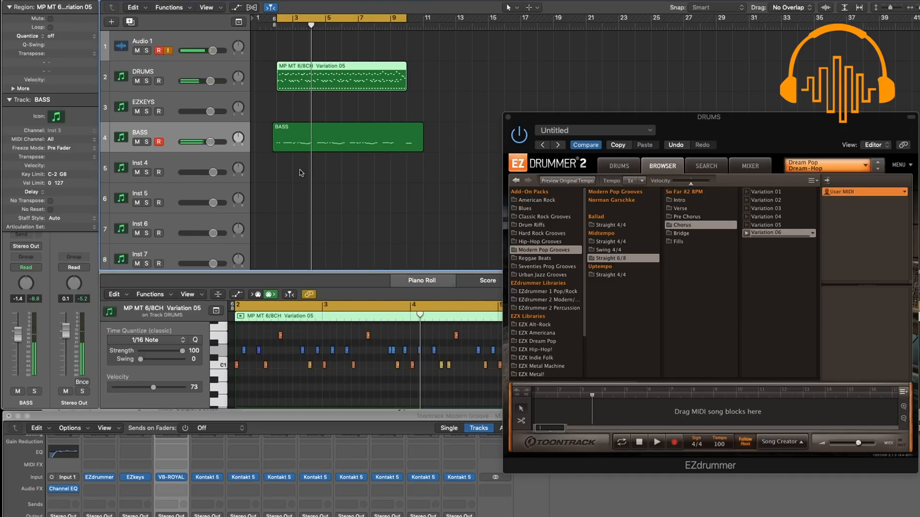
right_click(304, 72)
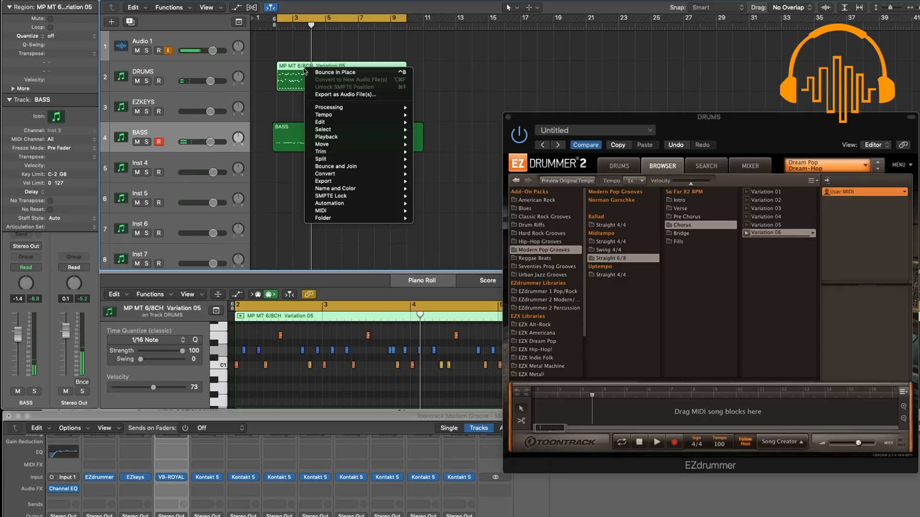
click(274, 71)
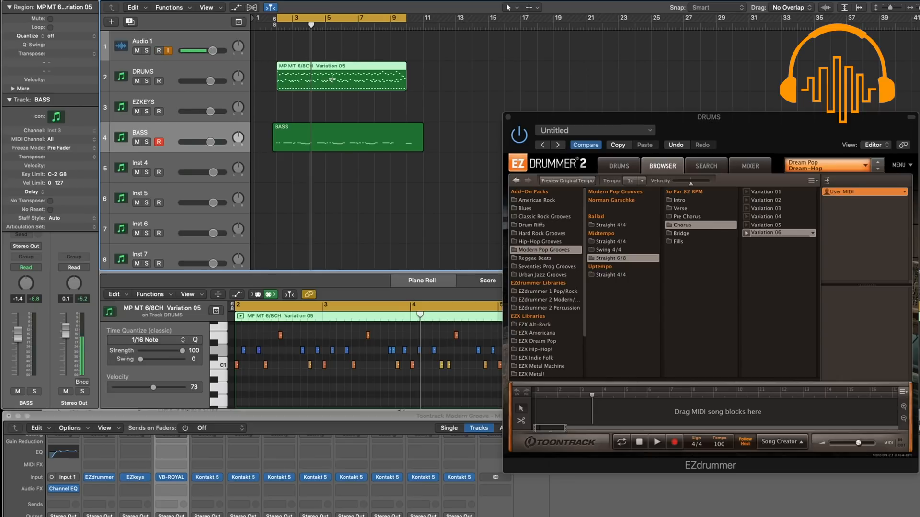
click(59, 143)
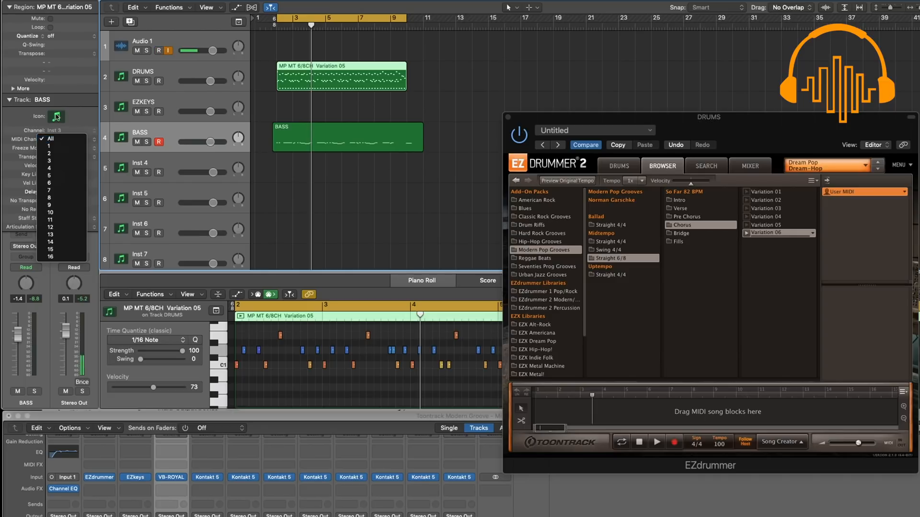
click(71, 95)
Step: Make a groove template from the selected drum region and look it up among the quantize options
click(60, 36)
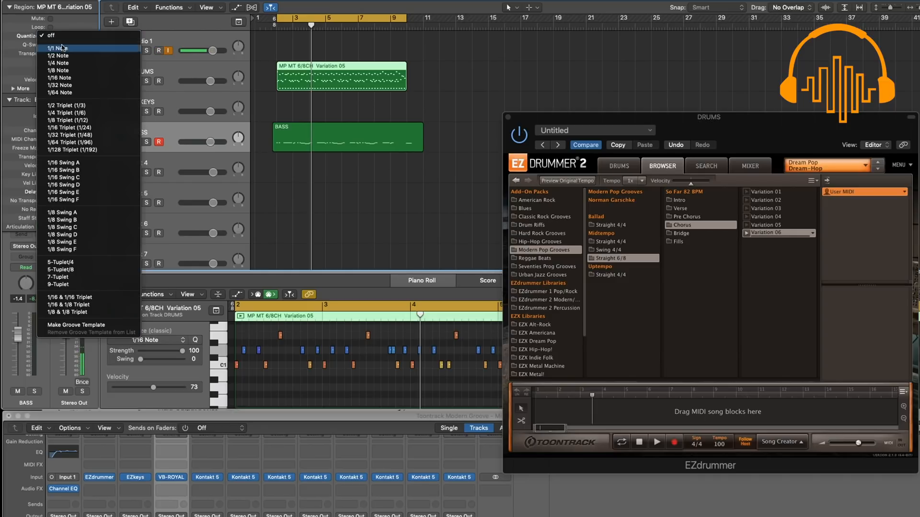
click(102, 325)
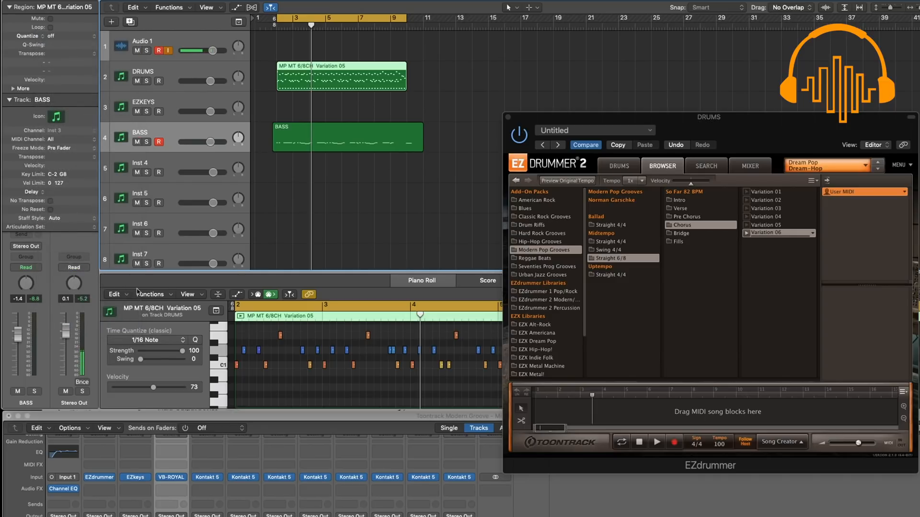
click(60, 37)
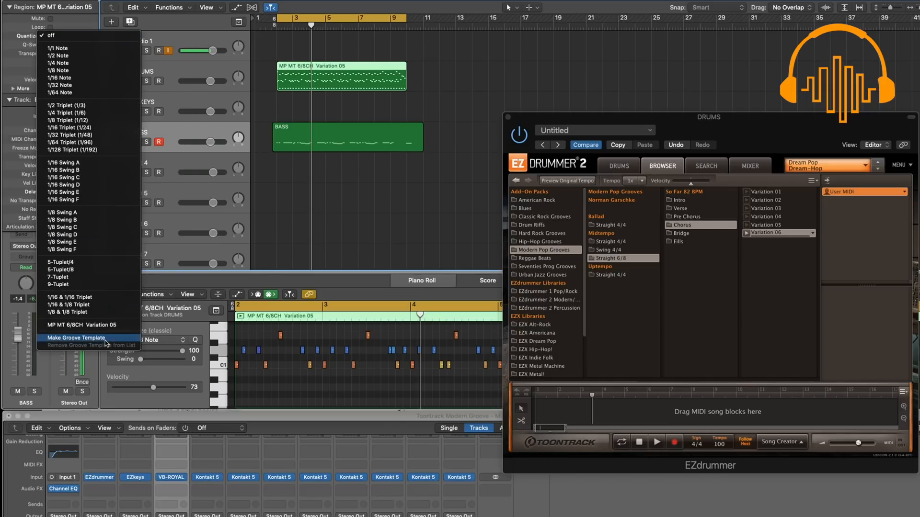
click(109, 326)
Step: Quantize the BASS region with the "MP MT 6/8CH Variation 05" groove template
click(341, 128)
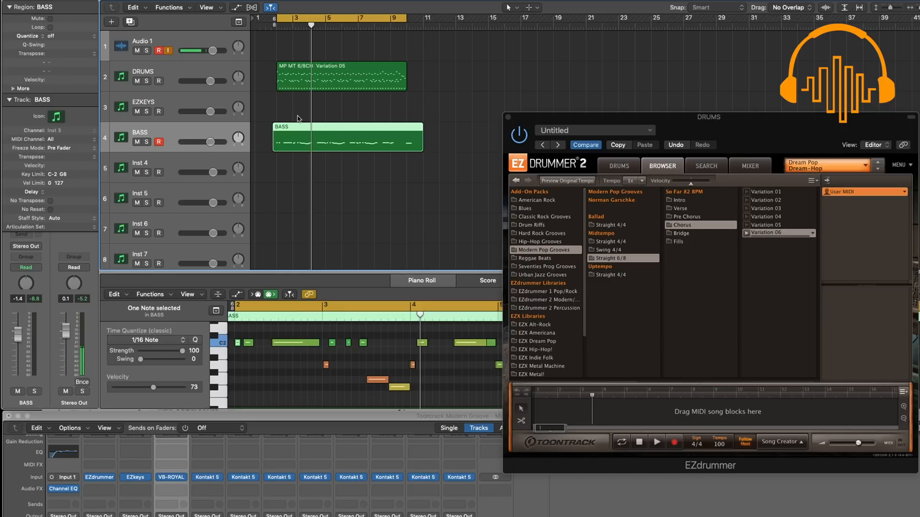
click(59, 38)
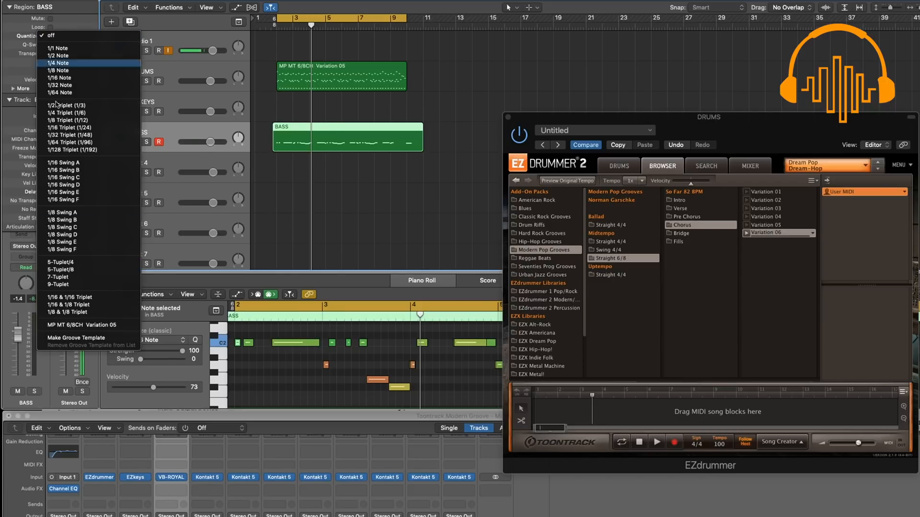
click(91, 326)
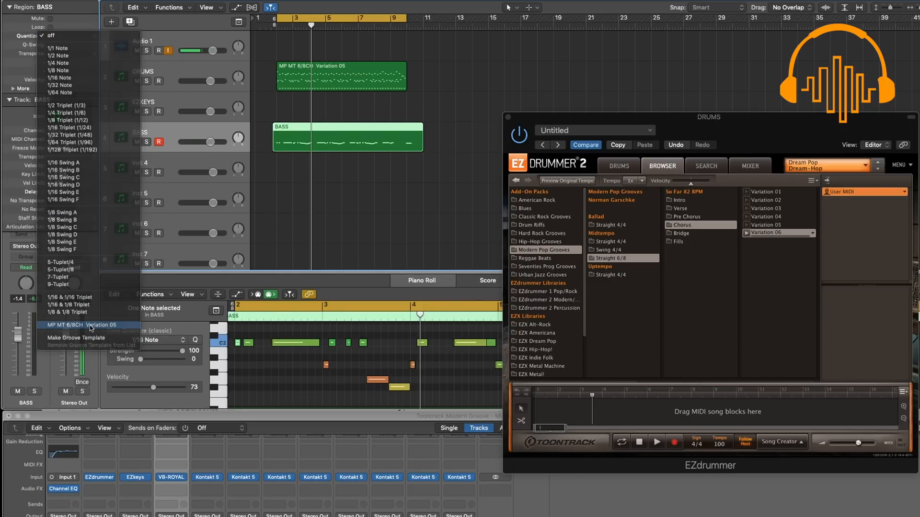
Step: Enlarge the Piano Roll editor upward and play back the groove-quantized bass notes
scroll(439, 365, down, 5)
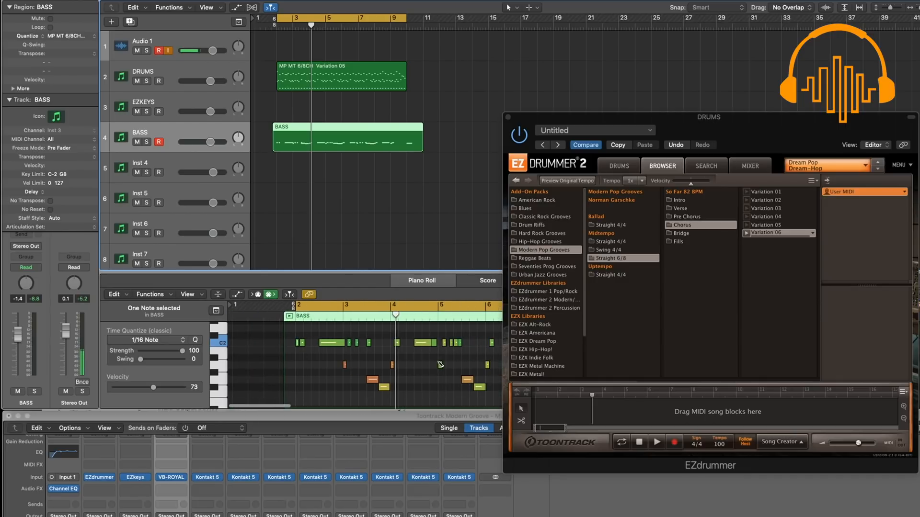
drag(379, 272, 379, 164)
scroll(380, 268, up, 5)
scroll(379, 268, left, 3)
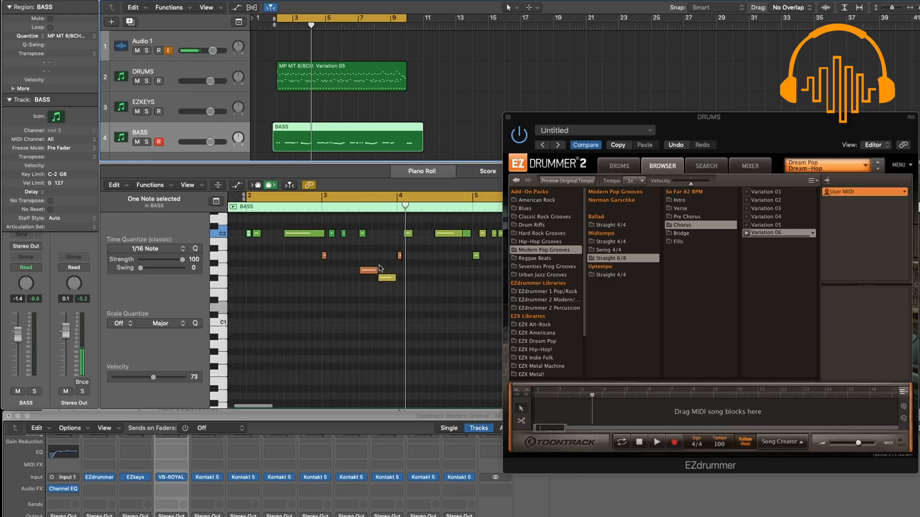
scroll(288, 242, left, 2)
scroll(288, 242, down, 3)
key(space)
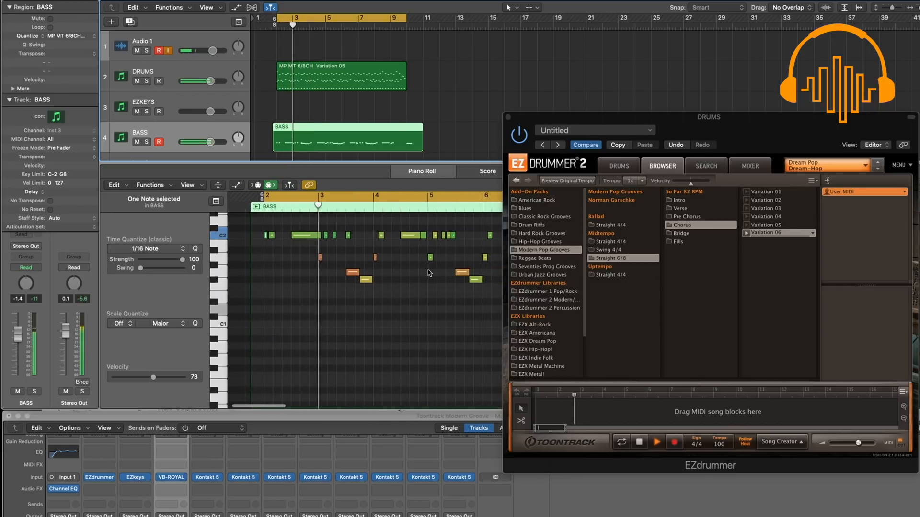
scroll(427, 269, right, 2)
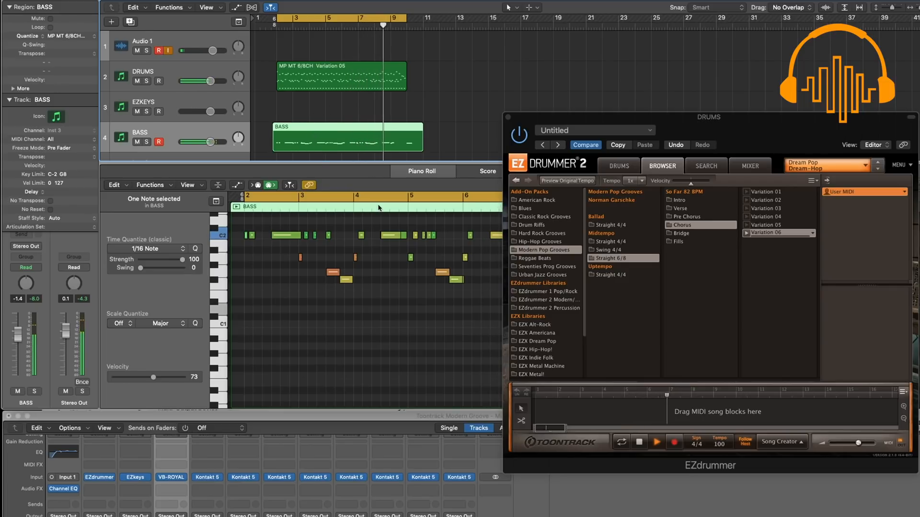
Step: Reveal the BASS region's additional quantize parameters and set Q-Strength to 36%
click(65, 38)
click(65, 37)
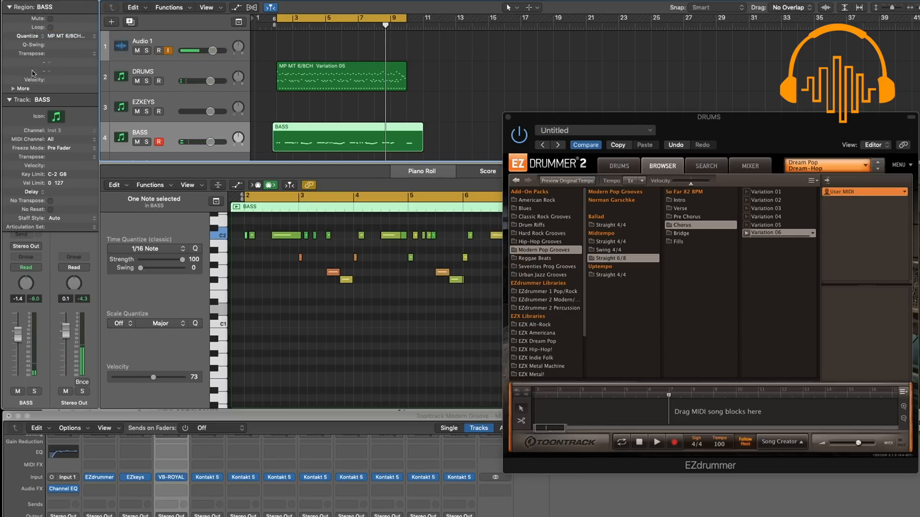
click(12, 89)
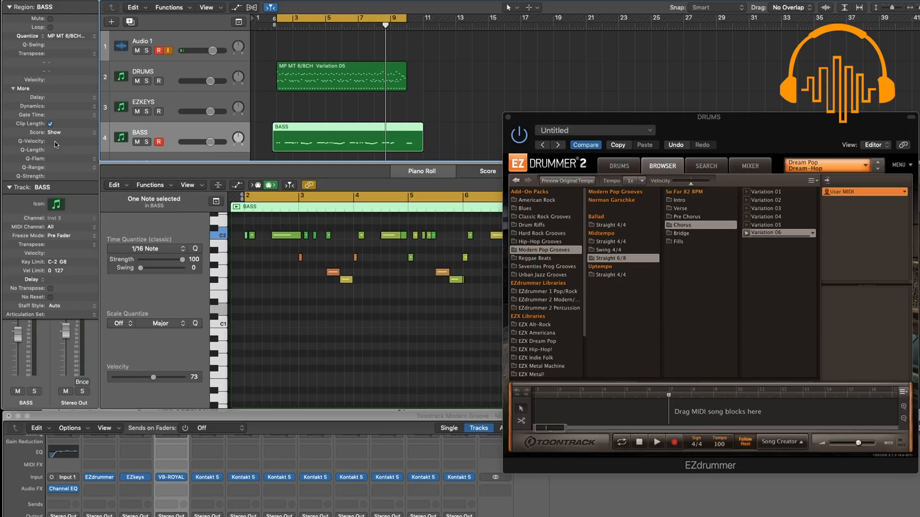
drag(54, 147, 56, 145)
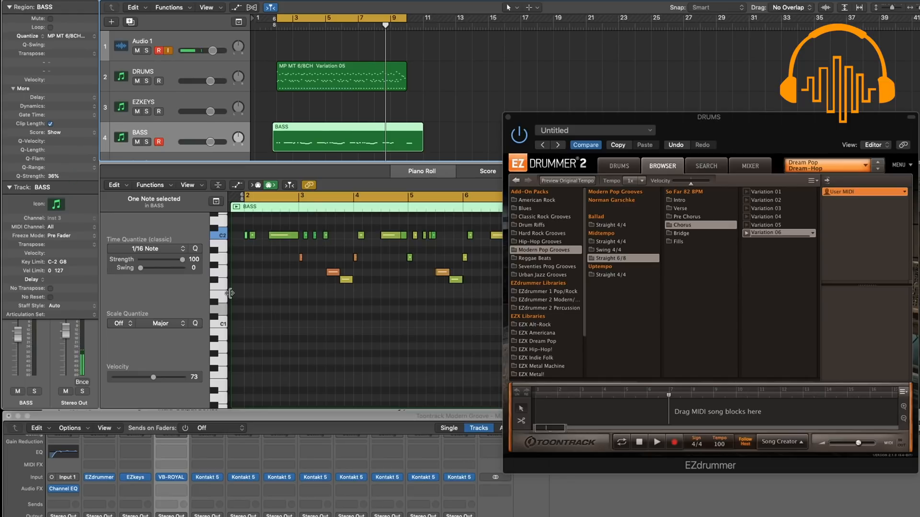
Step: Play back the bass part at the reduced quantize strength and examine its notes around bars 7 to 9
key(space)
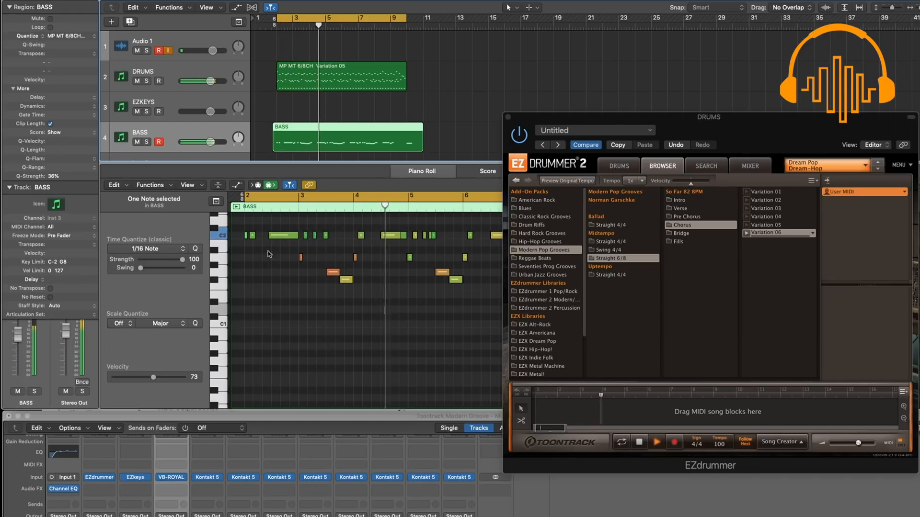
click(271, 236)
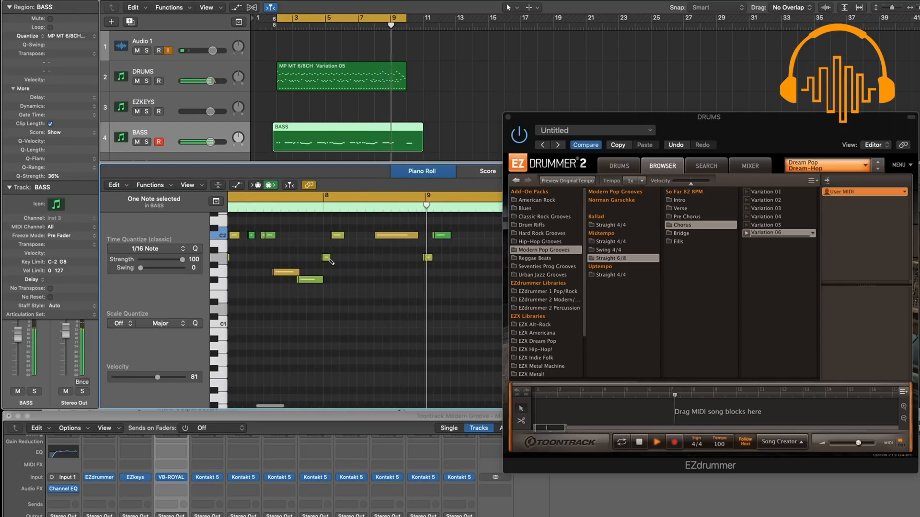
scroll(373, 256, left, 2)
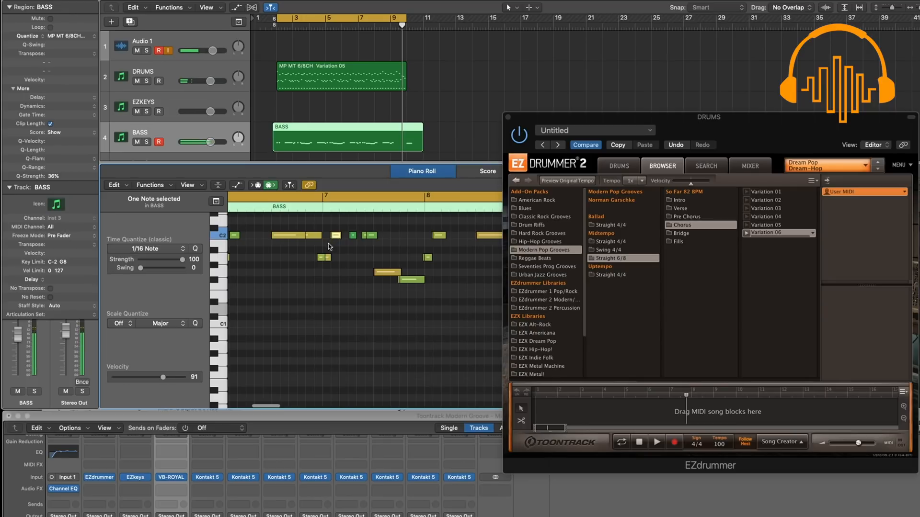
Step: Trim all the BASS region's notes to remove overlaps with adjacent notes, shortening any overlapped notes that resemble chords
click(306, 235)
key(super+a)
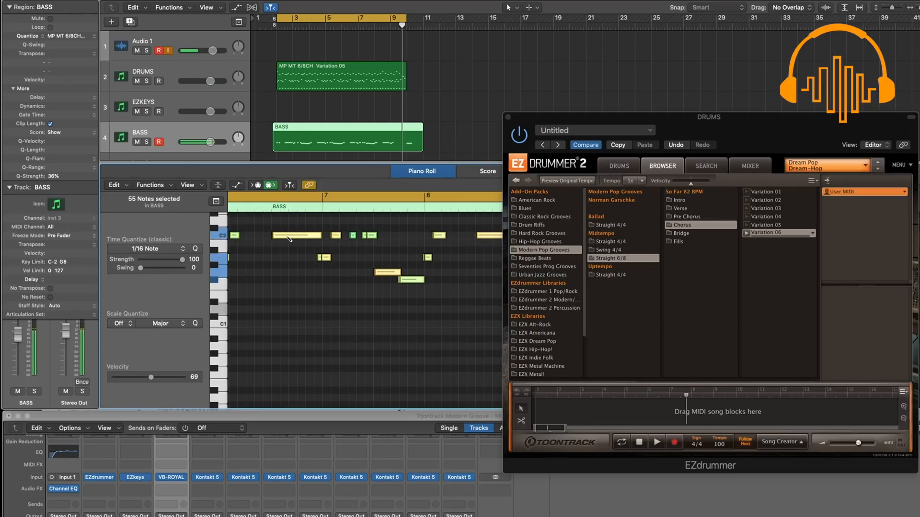
click(150, 185)
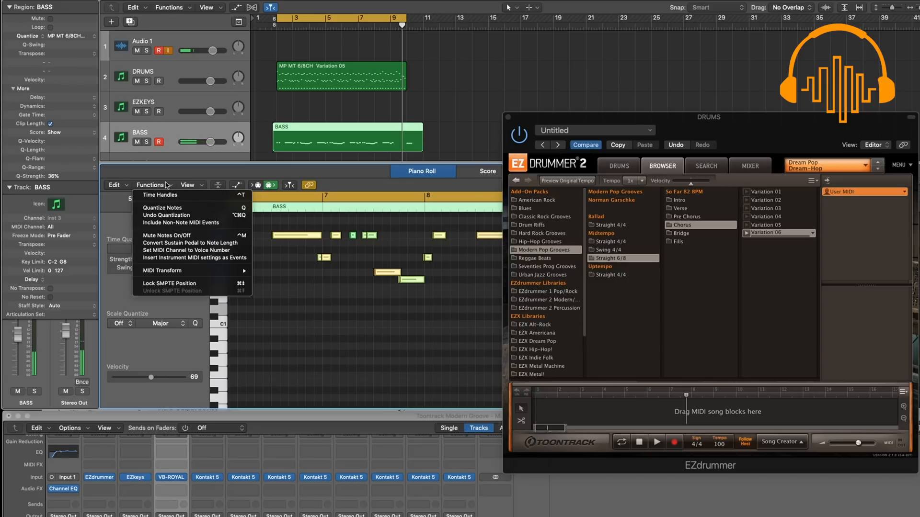
click(166, 185)
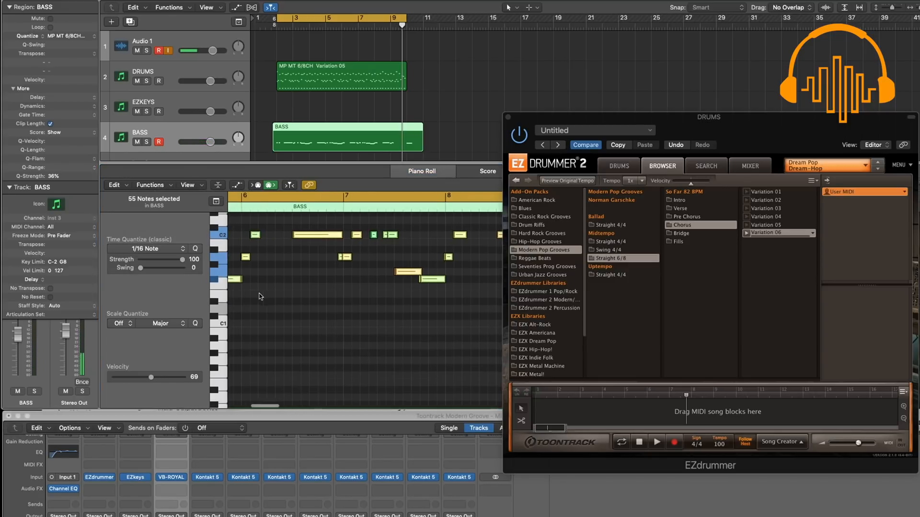
click(163, 186)
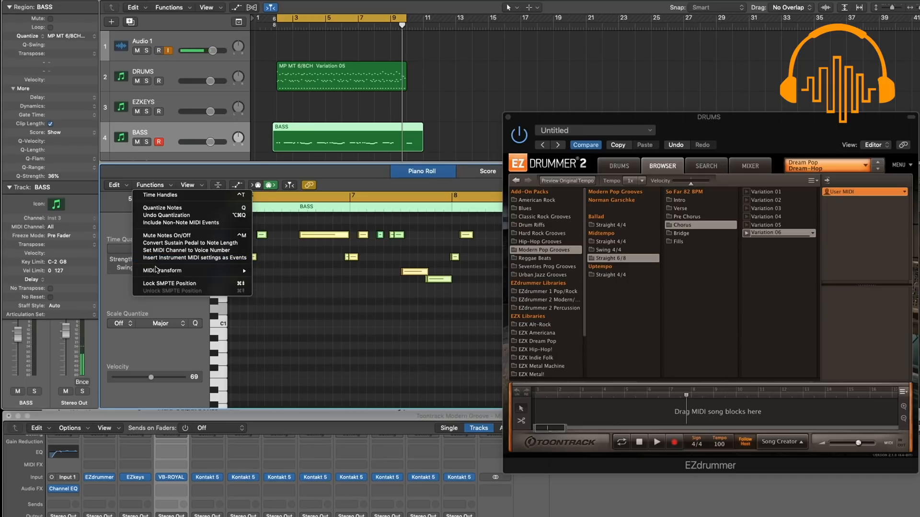
click(119, 187)
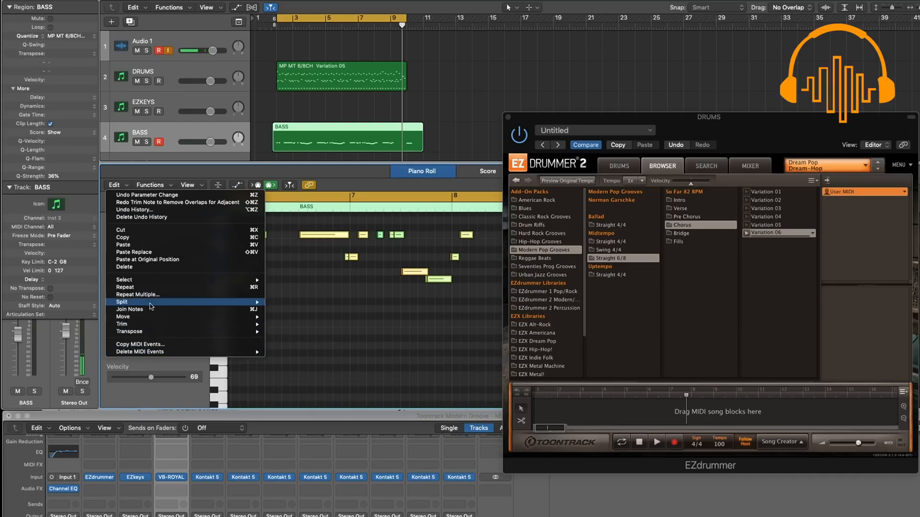
mouse_move(143, 285)
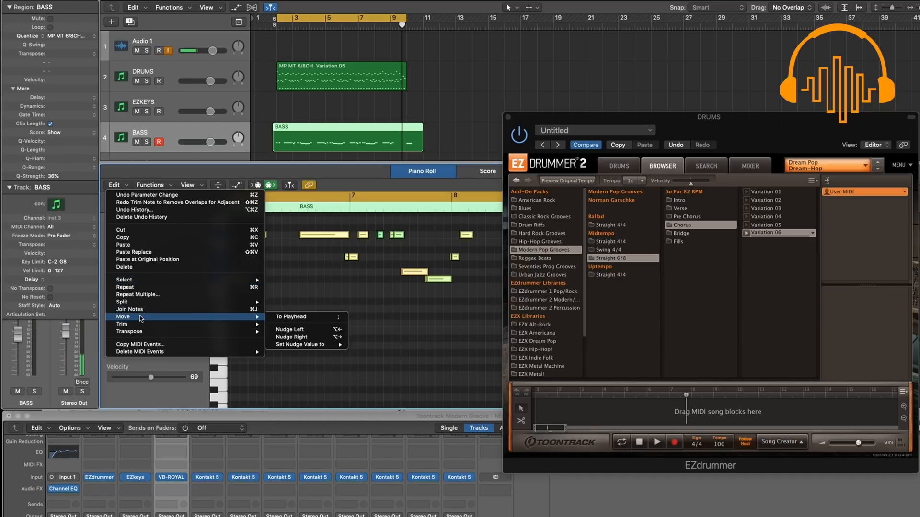
mouse_move(139, 326)
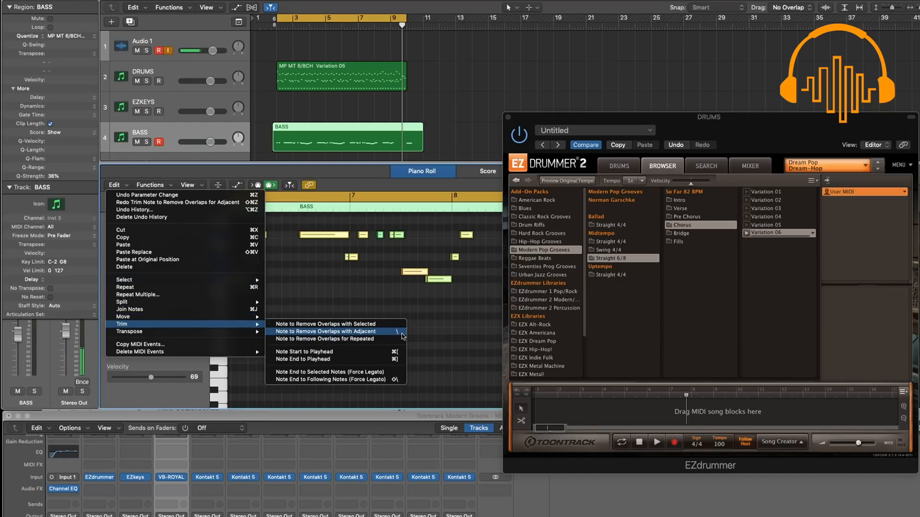
click(335, 331)
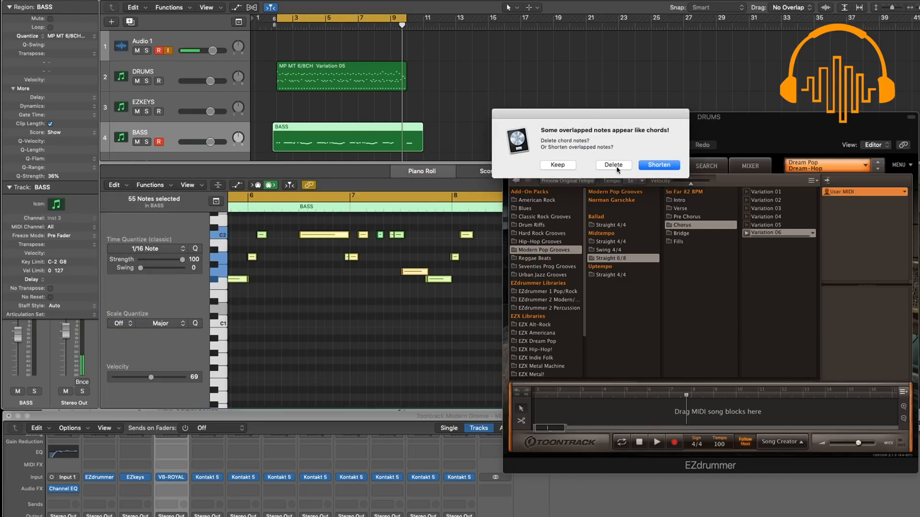
click(659, 164)
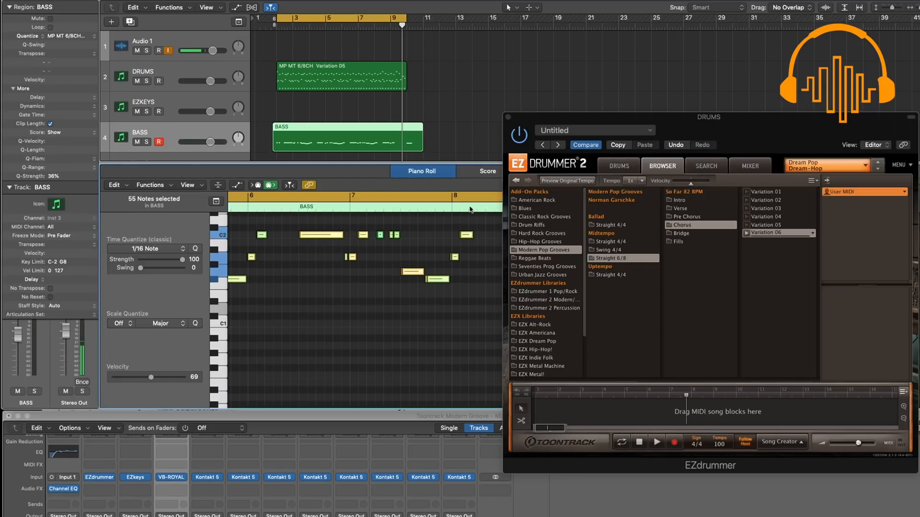
Step: Play back the trimmed bass part and adjust the end of the very short C2 note in the middle of bar 3
key(space)
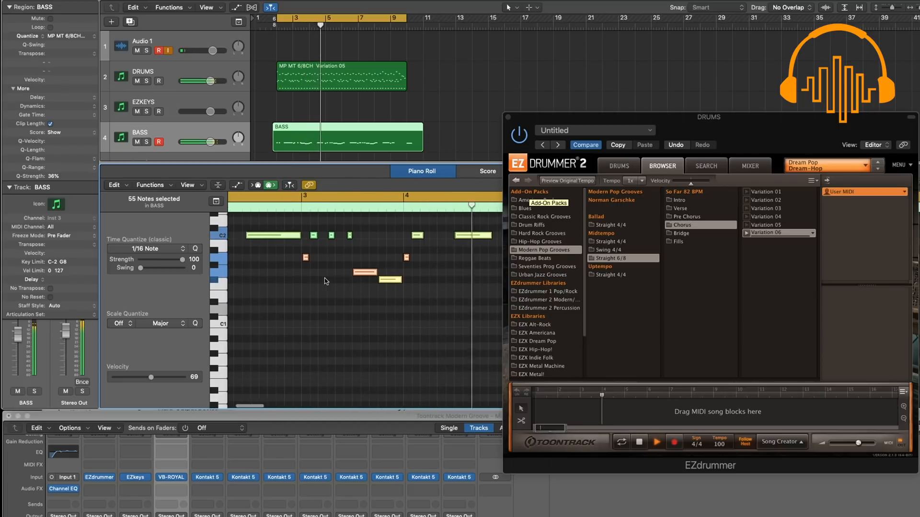
drag(350, 236, 354, 236)
click(338, 248)
key(space)
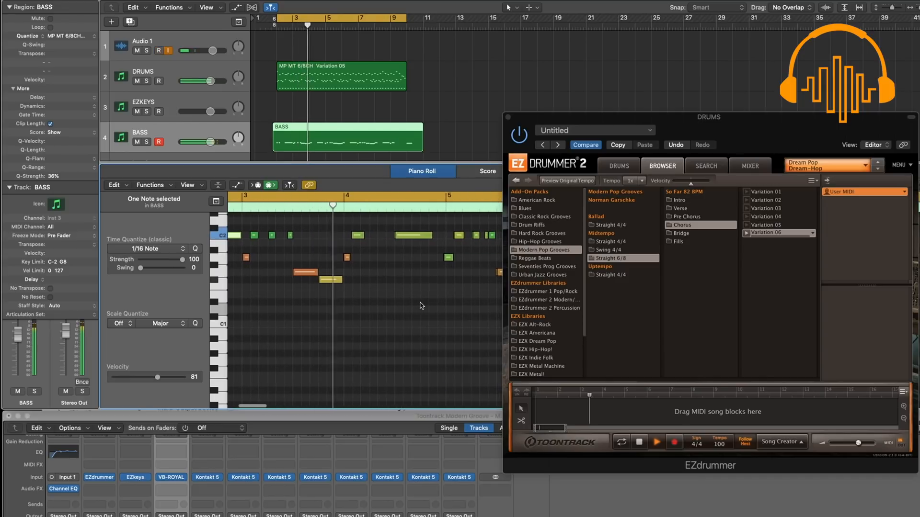
Step: Trim the overlap at the start of the long C2 note in bar 4, keep the chord-like notes, and resume playback
ctrl+alt+click(346, 262)
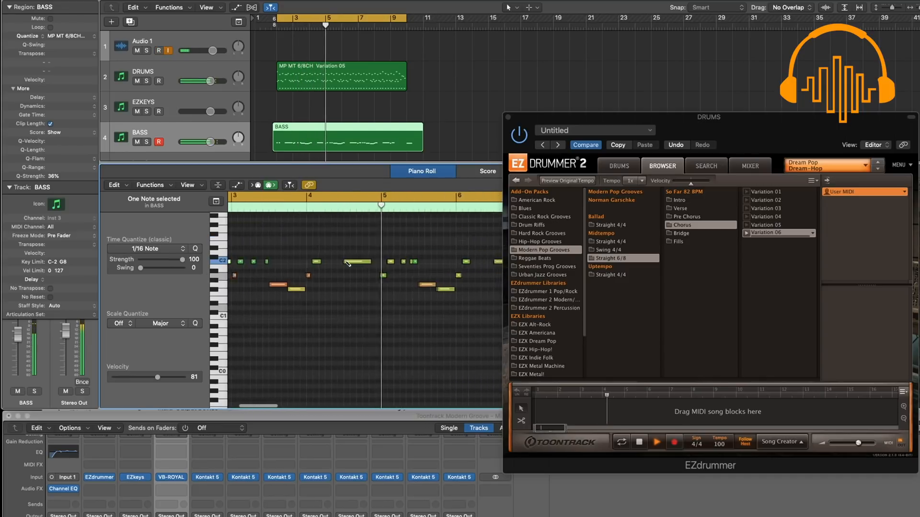
ctrl+alt+click(345, 261)
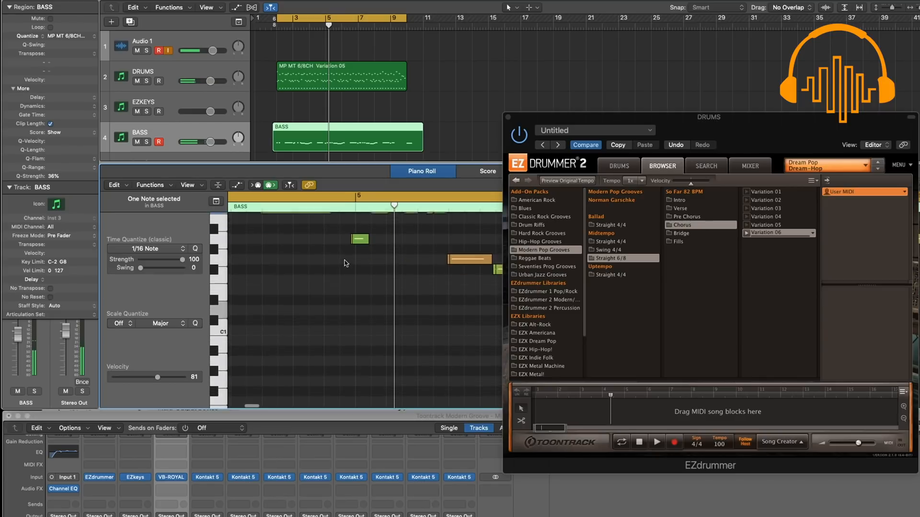
scroll(288, 288, left, 3)
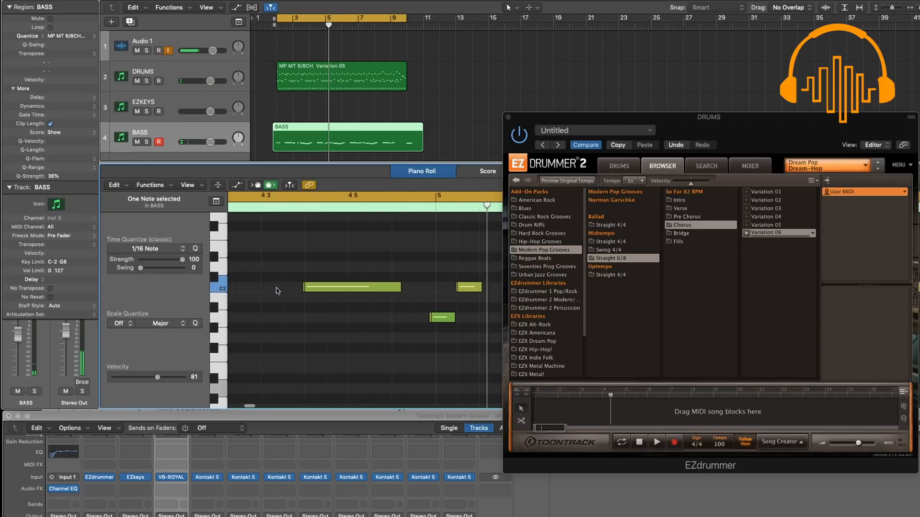
click(308, 286)
drag(315, 292, 308, 287)
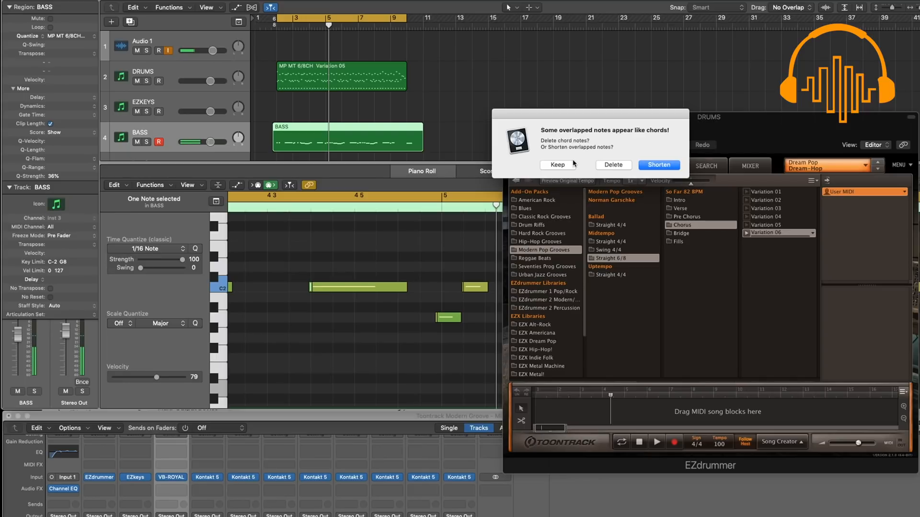
click(573, 164)
key(space)
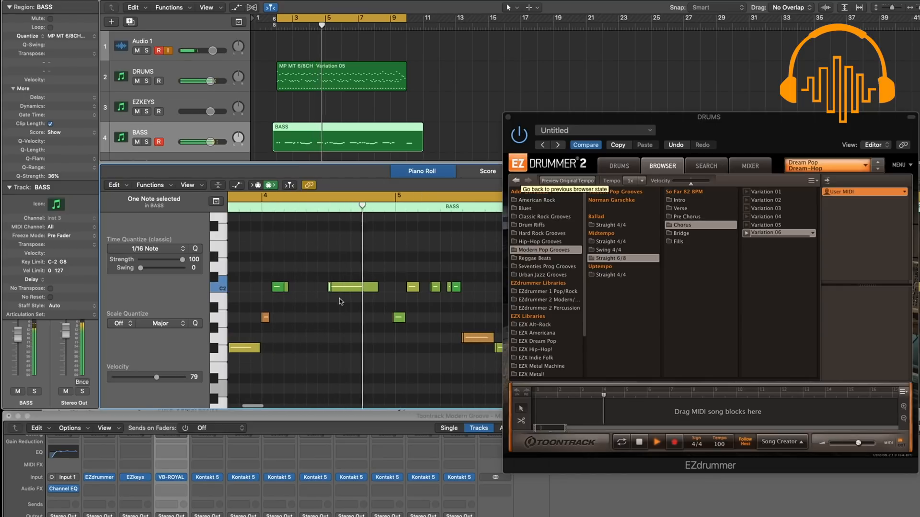
Step: Adjust the two adjoining short C2 notes between positions 5 3 and 5 5 and play the bass part onward
key(space)
scroll(420, 310, right, 3)
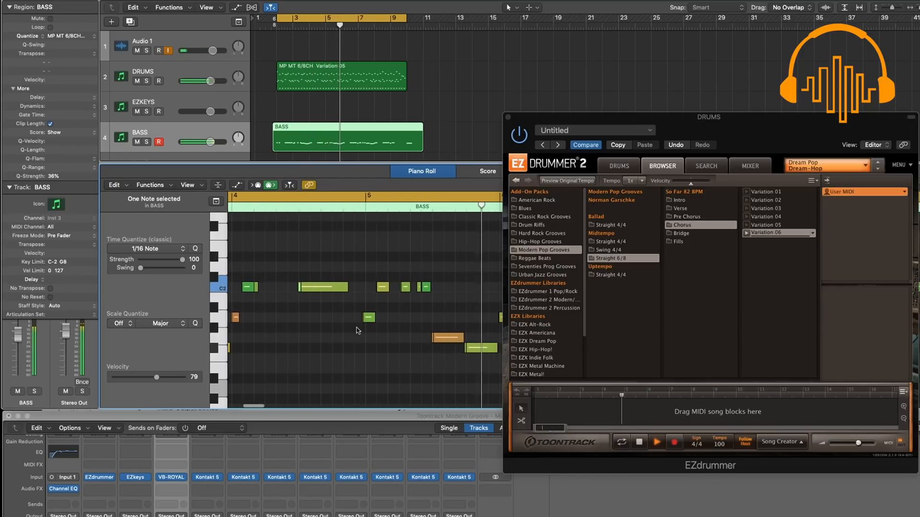
key(super+Right)
key(super+Right)
key(super+Right)
scroll(348, 295, left, 3)
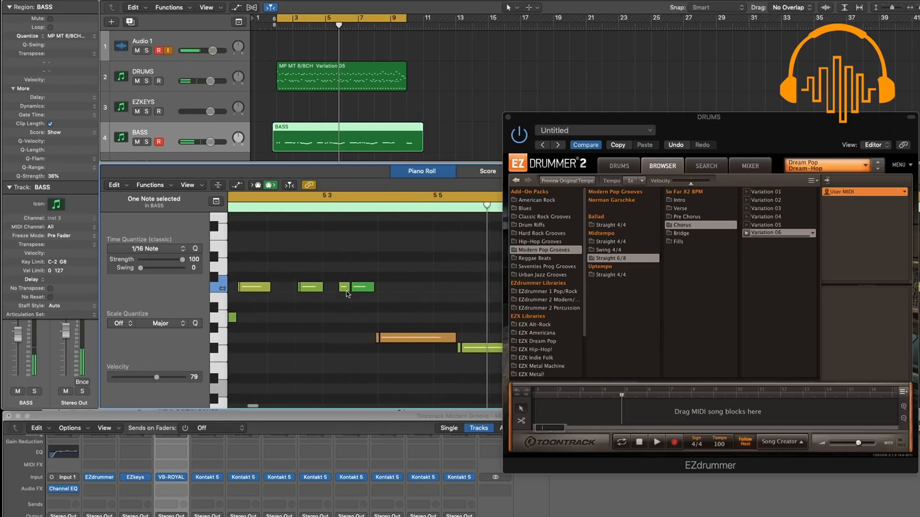
drag(386, 288, 349, 290)
scroll(314, 243, down, 3)
click(316, 192)
key(space)
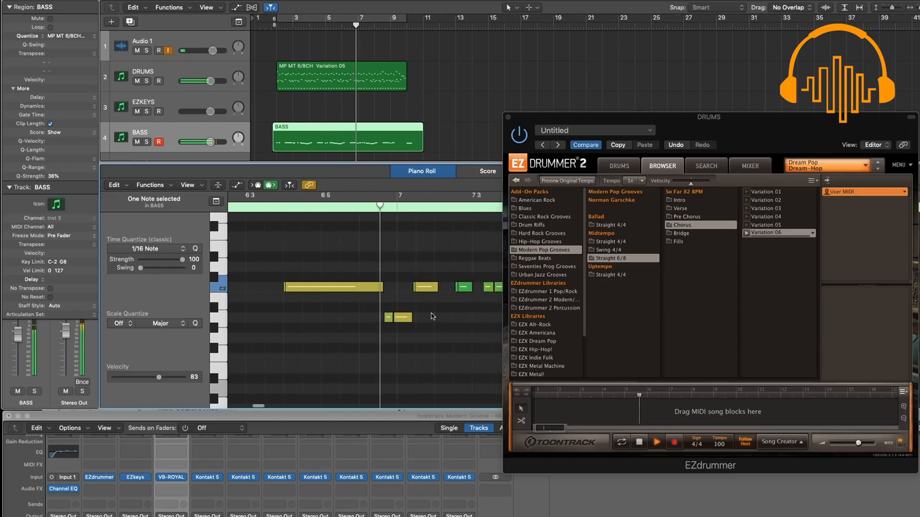
Step: Clean up the extra short note just before the bar 7 downbeat and resume playback
key(space)
drag(291, 320, 306, 316)
key(space)
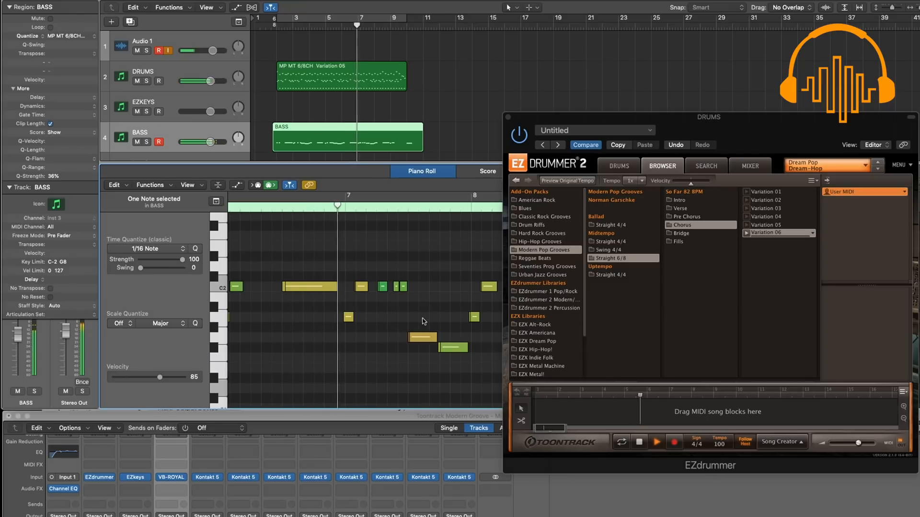
Step: Shorten the first of the two adjoining short C2 notes in bar 7 to 0 0 0 96 and resume playback
key(space)
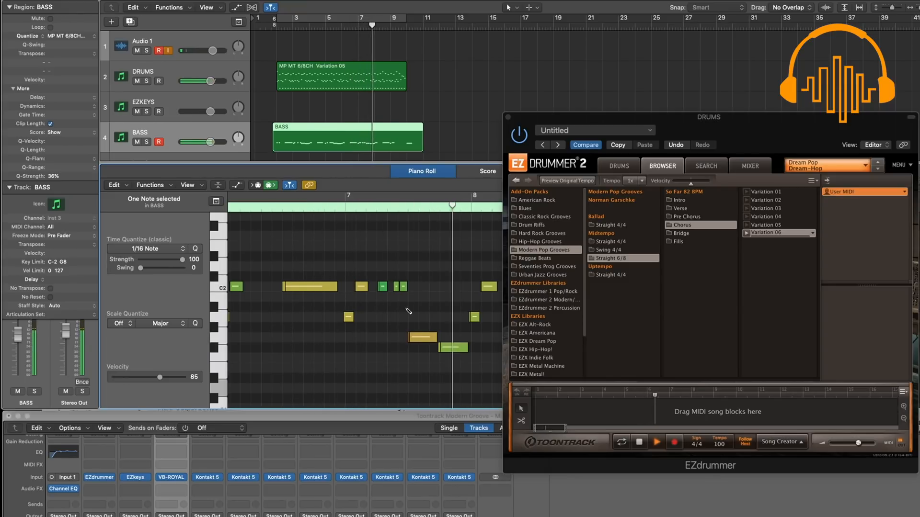
key(super+Right)
key(super+Right)
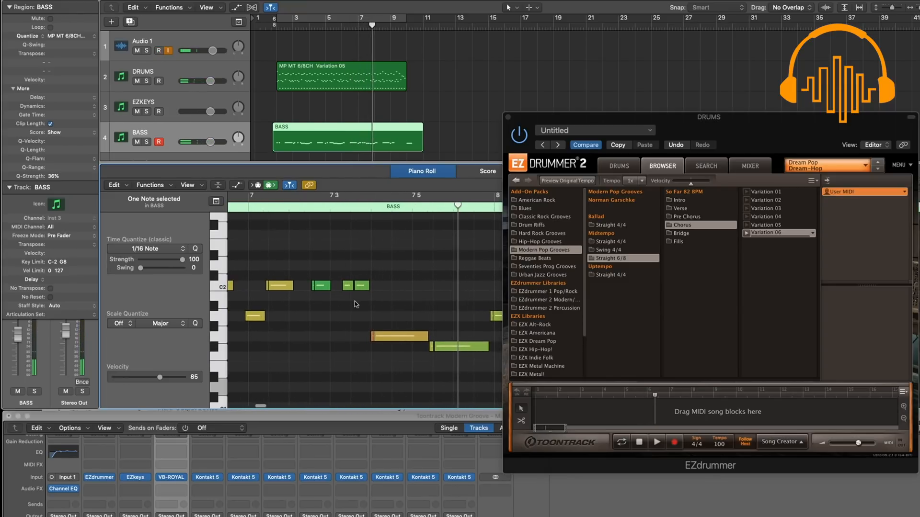
click(350, 288)
key(super+Left)
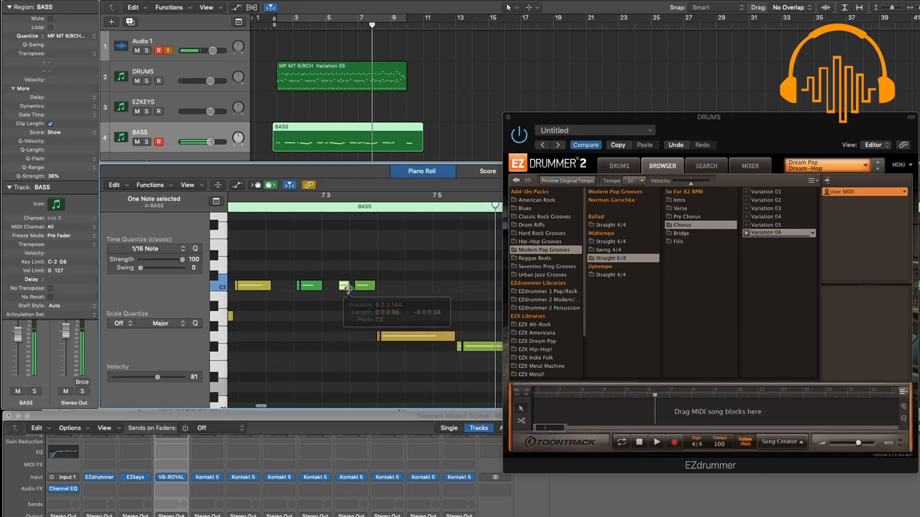
click(352, 287)
key(space)
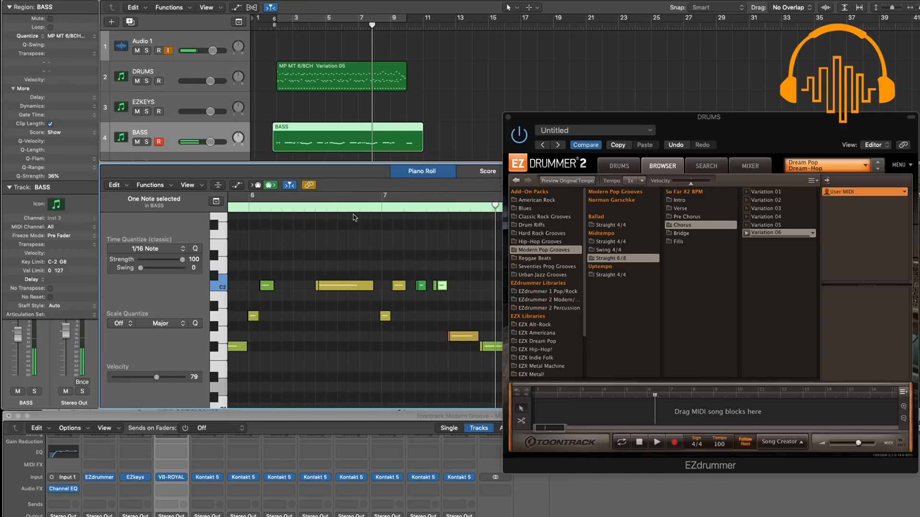
Step: Listen through bar 9 and shorten the BASS region so it ends together with the DRUMS region
key(super+Left)
scroll(392, 290, right, 4)
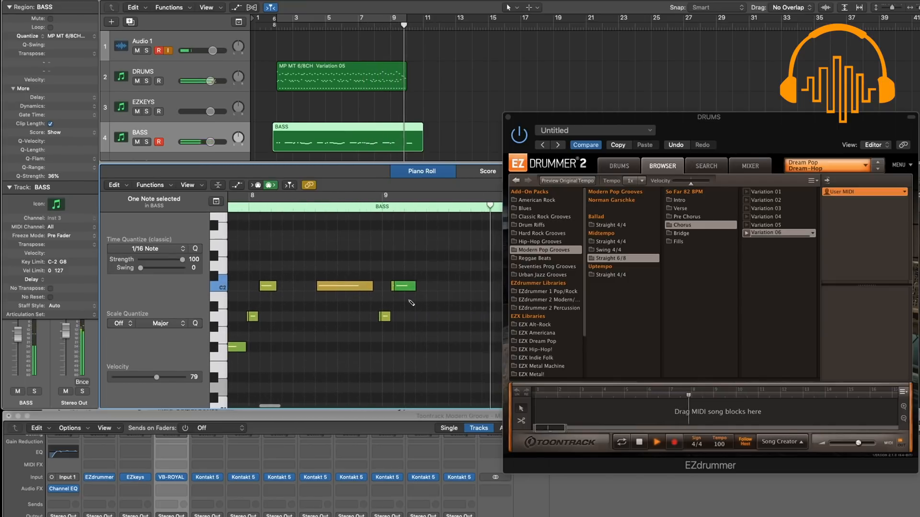
key(super+Left)
key(space)
click(423, 149)
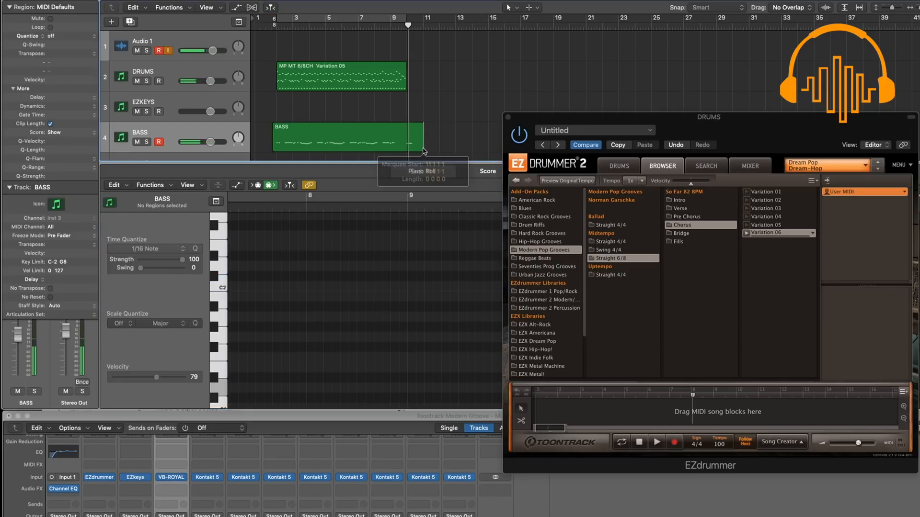
drag(422, 148, 406, 148)
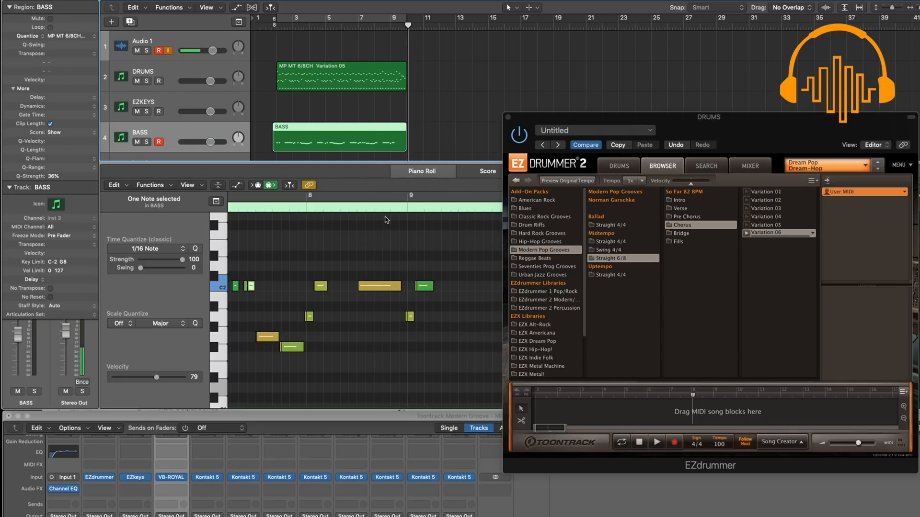
Step: Open the EZkeys instrument, close the EZdrummer and Piano Roll views, and place the EZkeys window beside the track regions
click(135, 477)
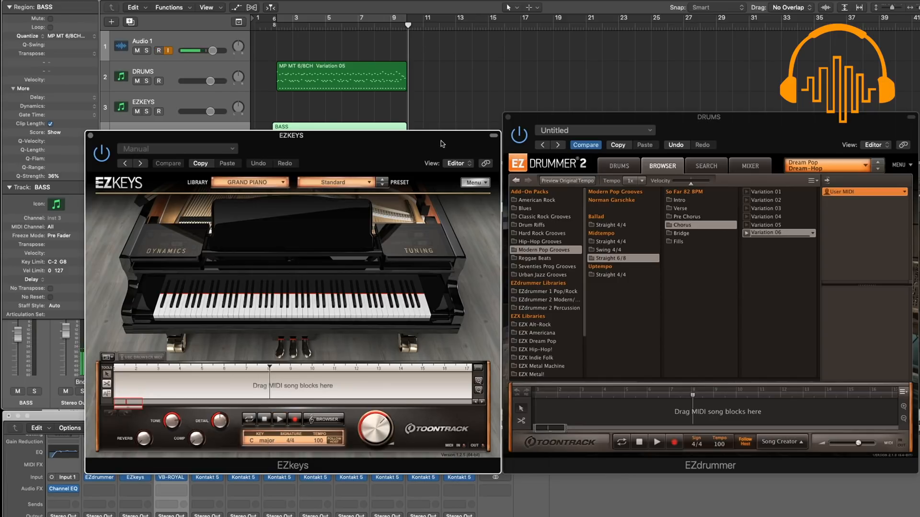
click(508, 117)
drag(347, 147, 714, 95)
key(x)
key(x)
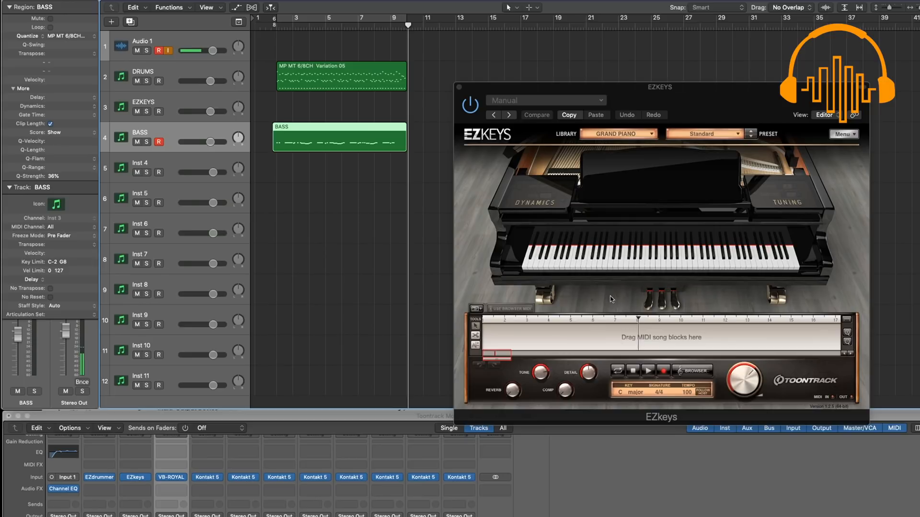
Step: Browse the EZkeys MIDI library to Modern Pop, Straight 6/8, Modern Calm 62 BPM, Chorus and preview Variation 01
click(489, 339)
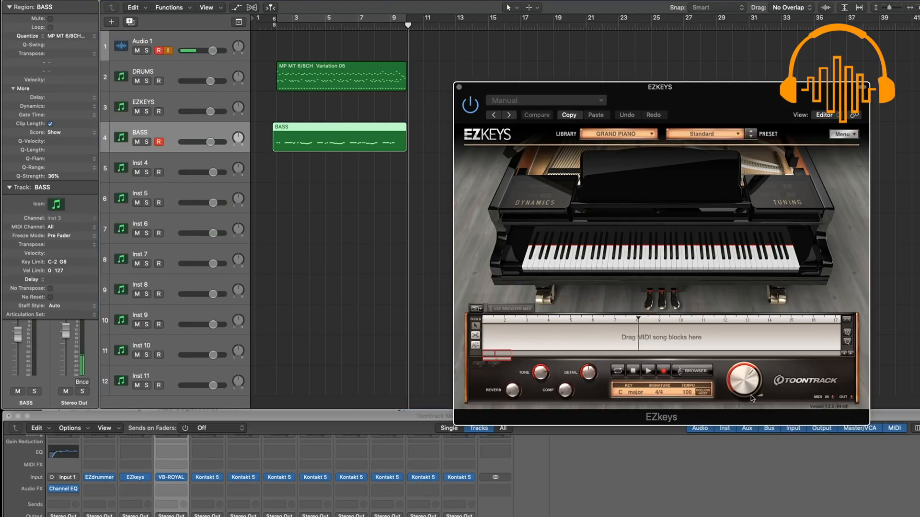
click(688, 372)
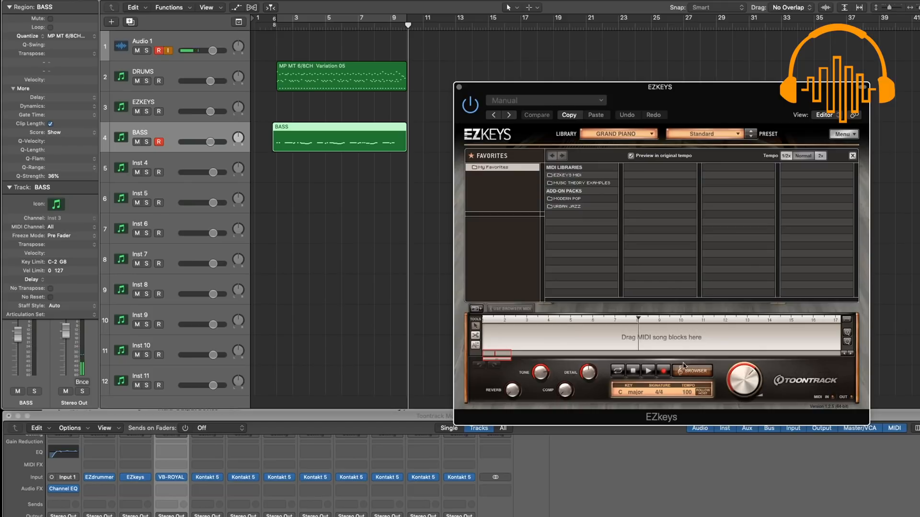
click(585, 199)
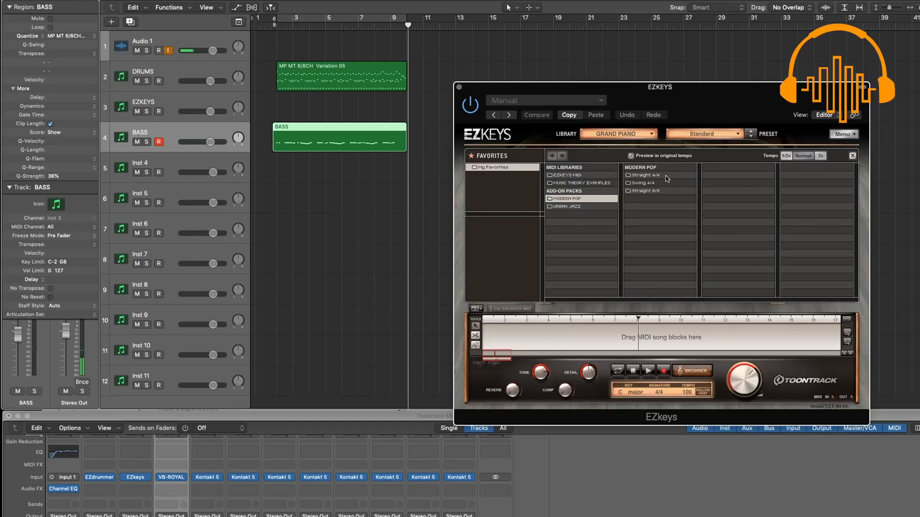
click(658, 191)
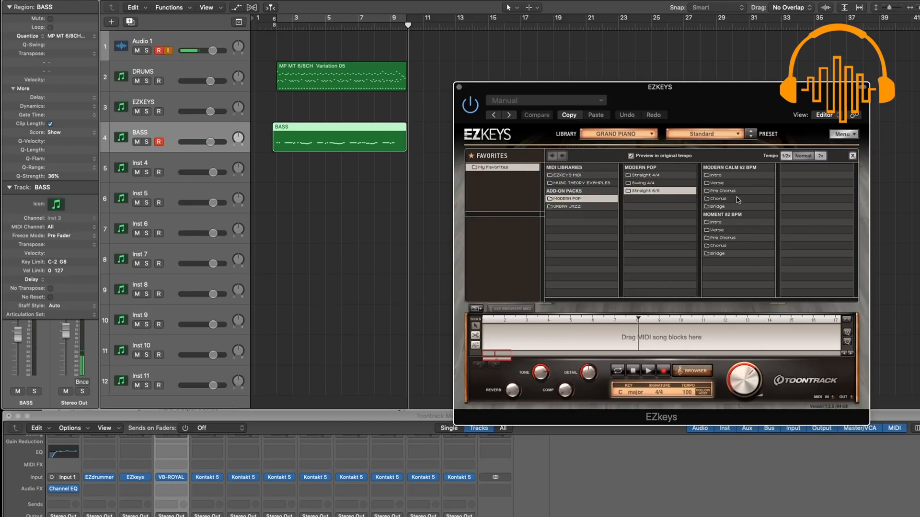
click(736, 199)
click(786, 167)
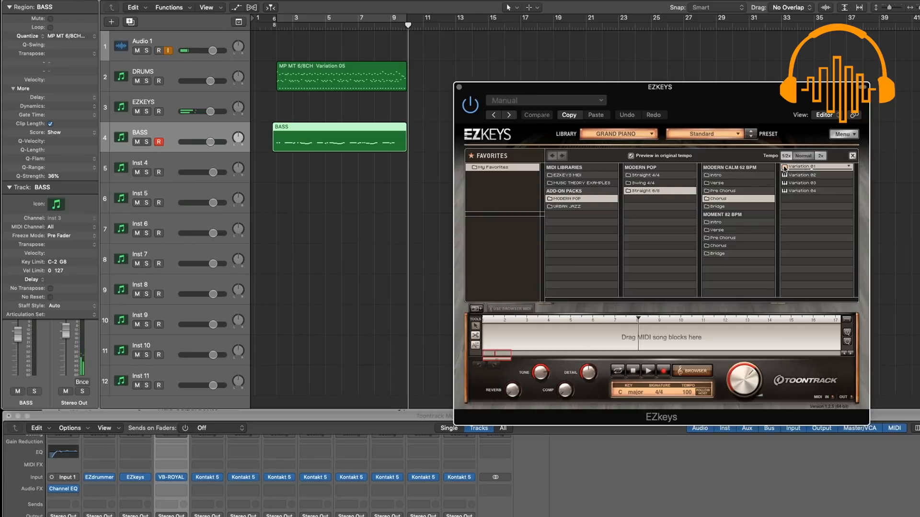
key(space)
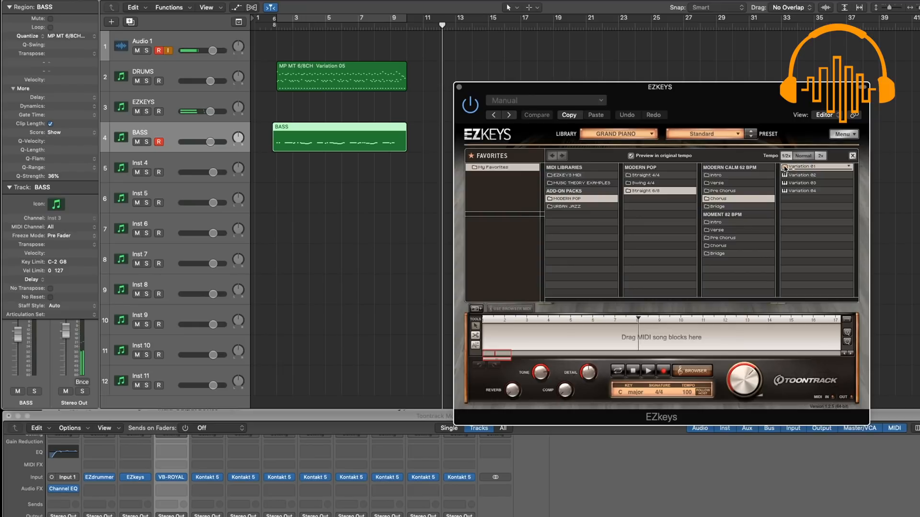
Step: Add an empty C block to the EZkeys song track and place the Variation 01 chorus block at bar 2
click(476, 309)
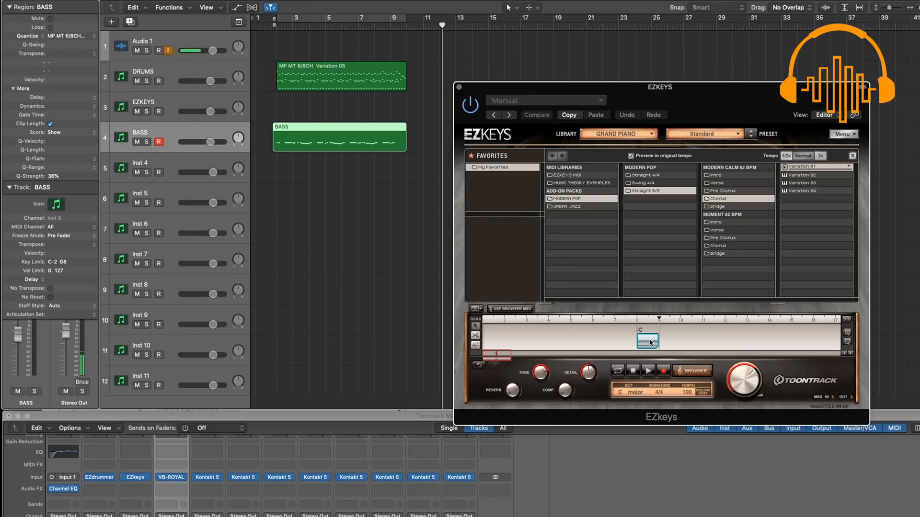
key(Delete)
key(super+z)
drag(660, 319, 418, 322)
click(506, 319)
drag(790, 172, 508, 342)
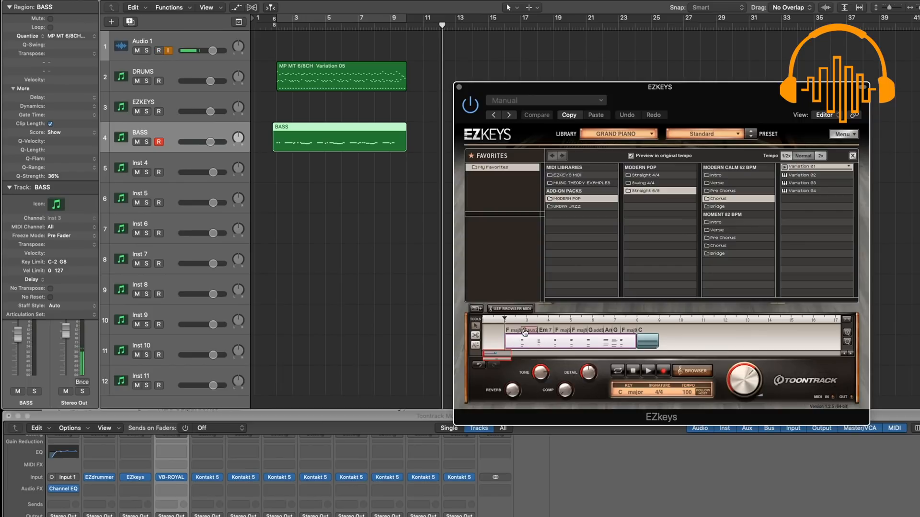
Step: Change the first chord of the Variation 01 block to Am with the chord wheel
click(511, 332)
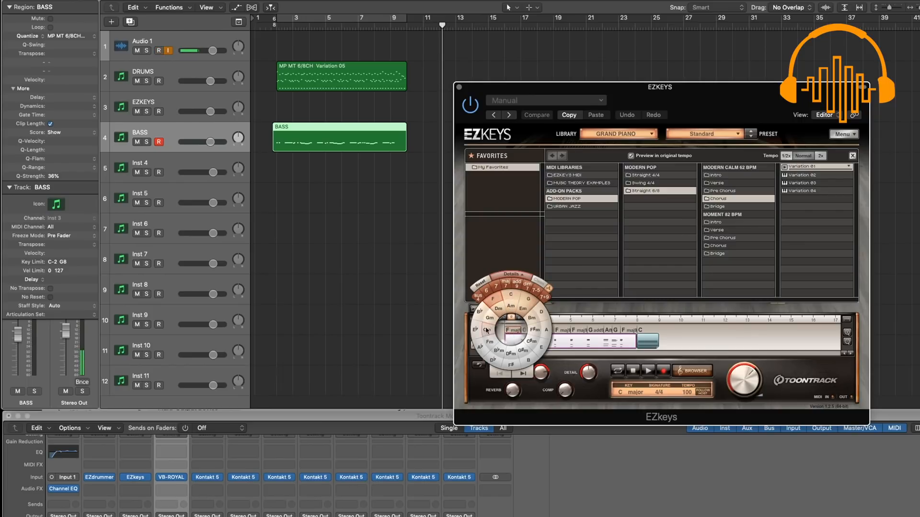
click(514, 309)
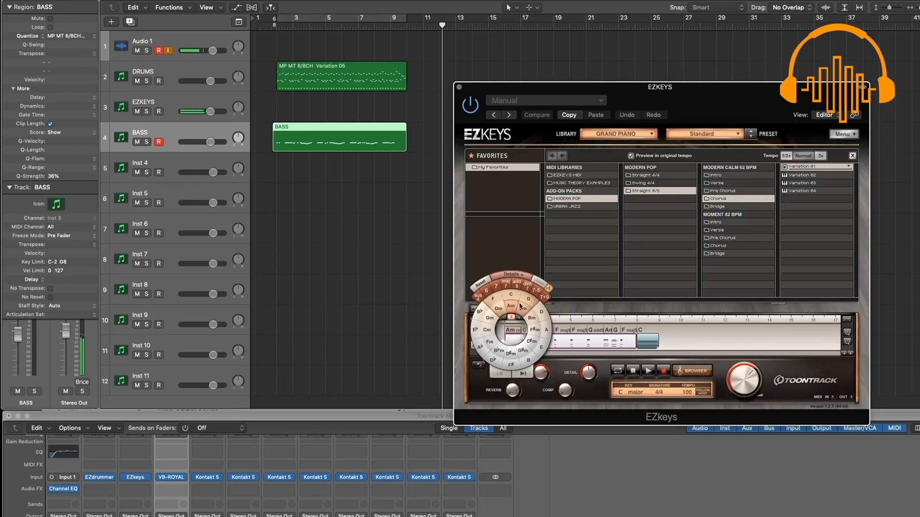
click(514, 336)
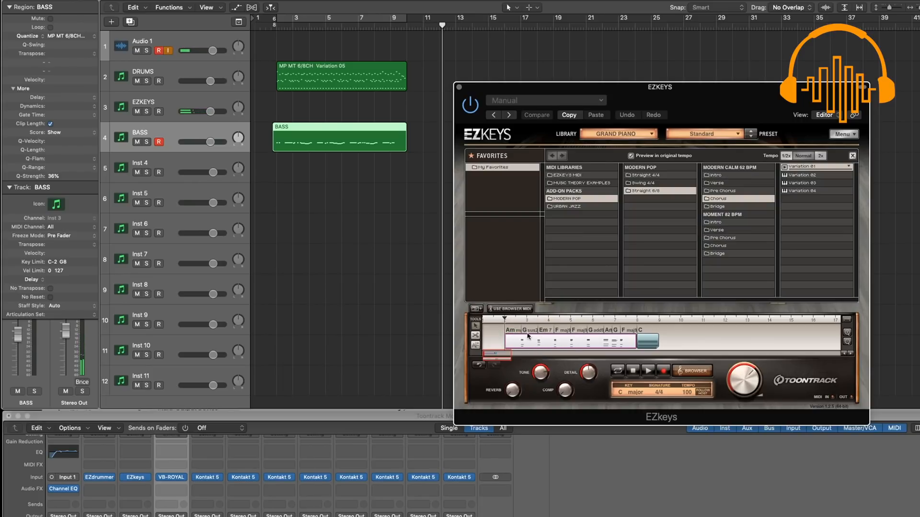
click(515, 332)
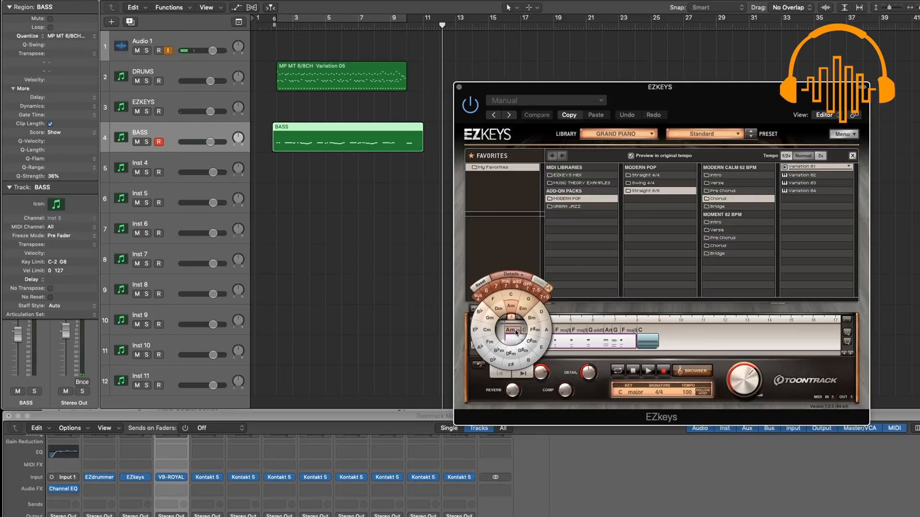
click(515, 335)
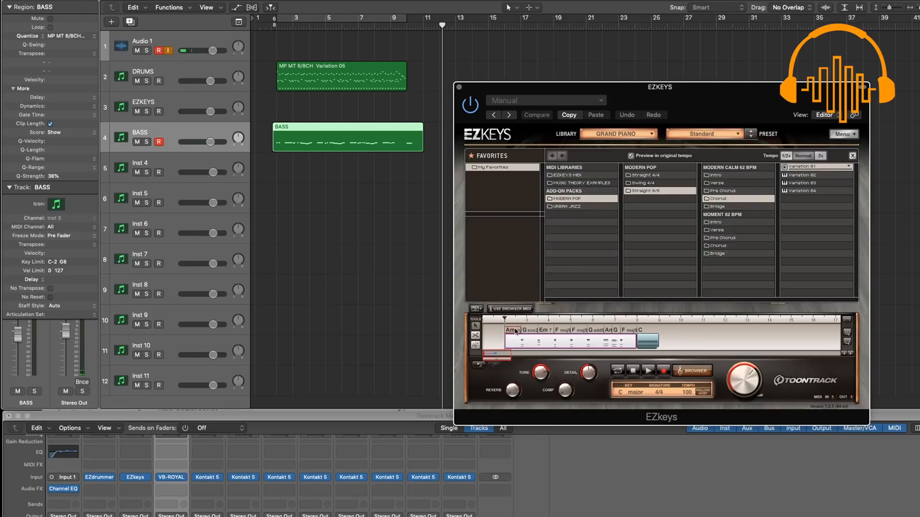
Step: Play the song from bar 2 with the EZkeys block and examine the chord wheel on its chords
key(space)
click(503, 320)
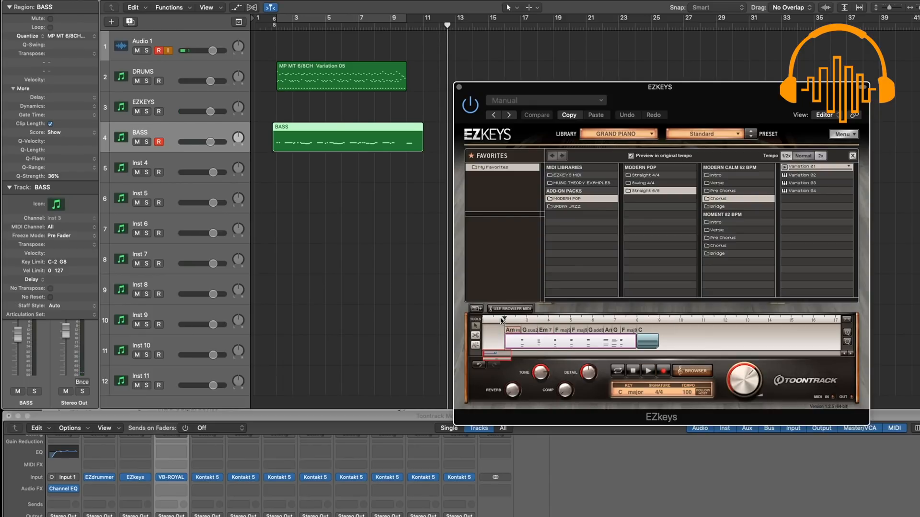
click(277, 29)
key(space)
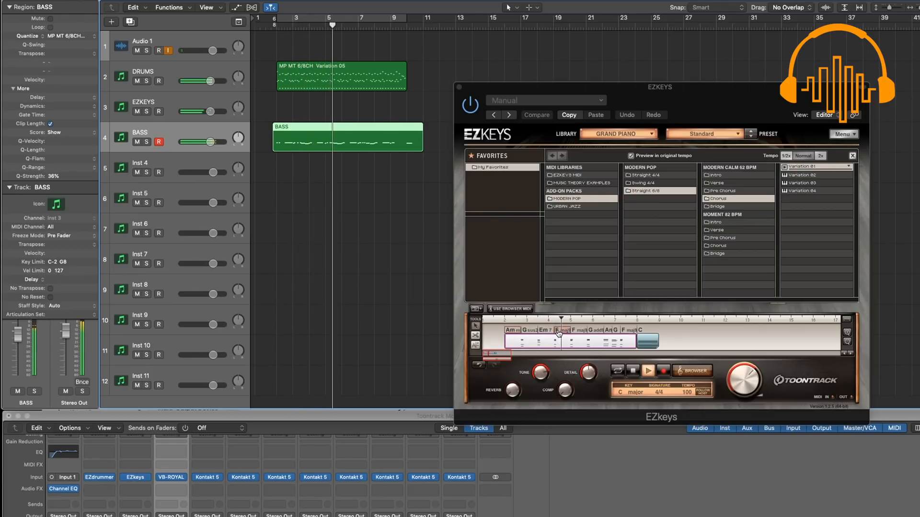
click(573, 333)
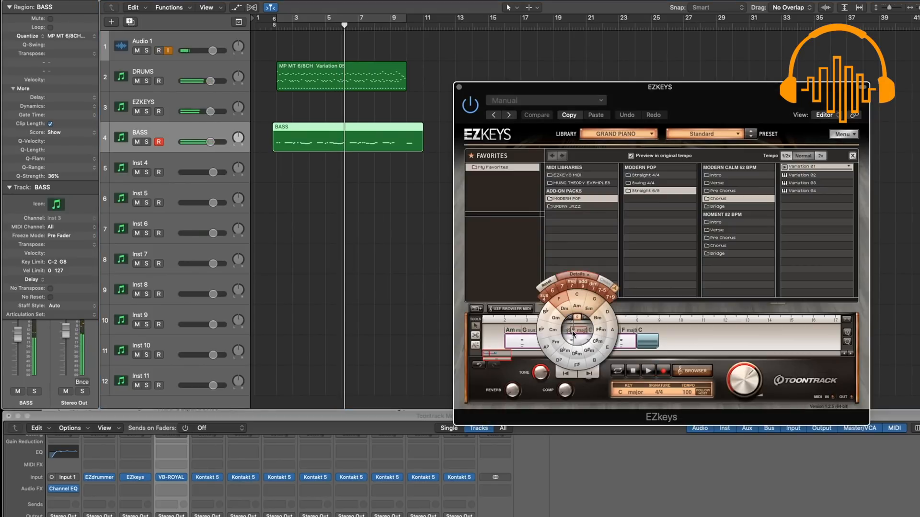
click(508, 330)
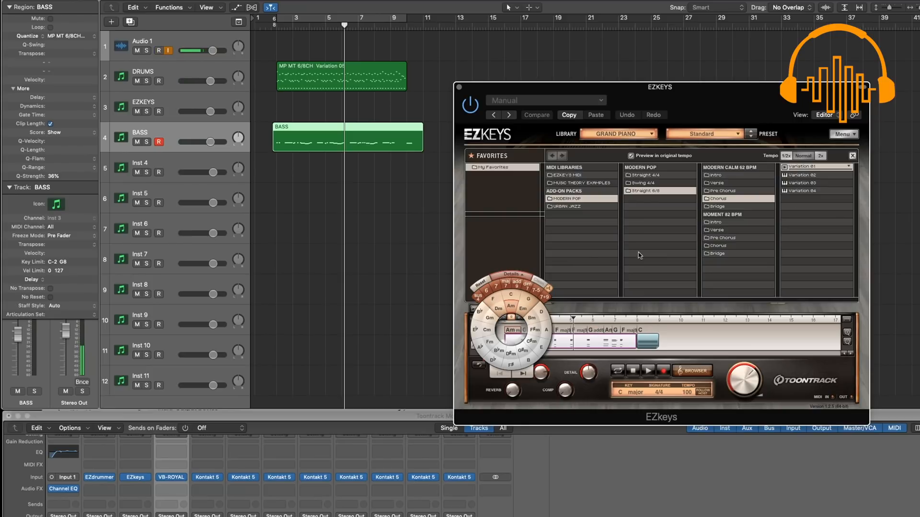
click(658, 330)
click(521, 341)
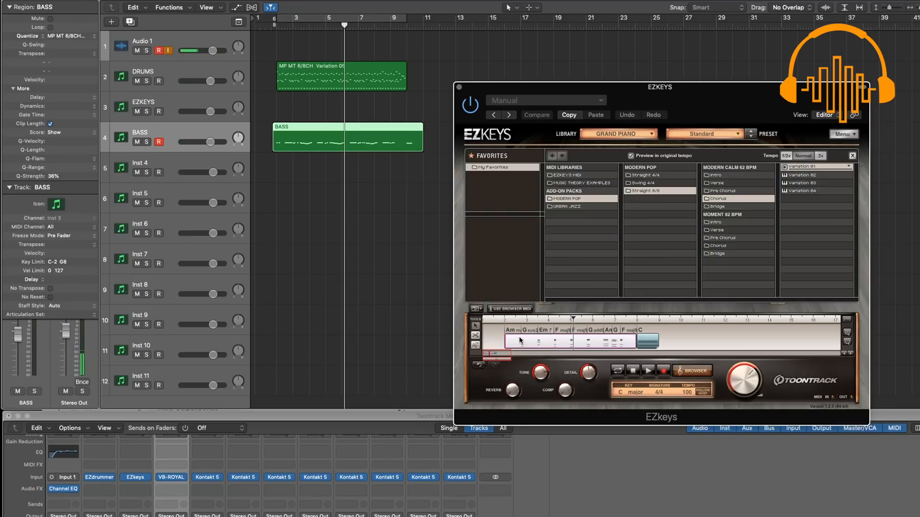
Step: Preview chorus Variations 02 and 03 and return the EZkeys song position to bar 2
click(784, 175)
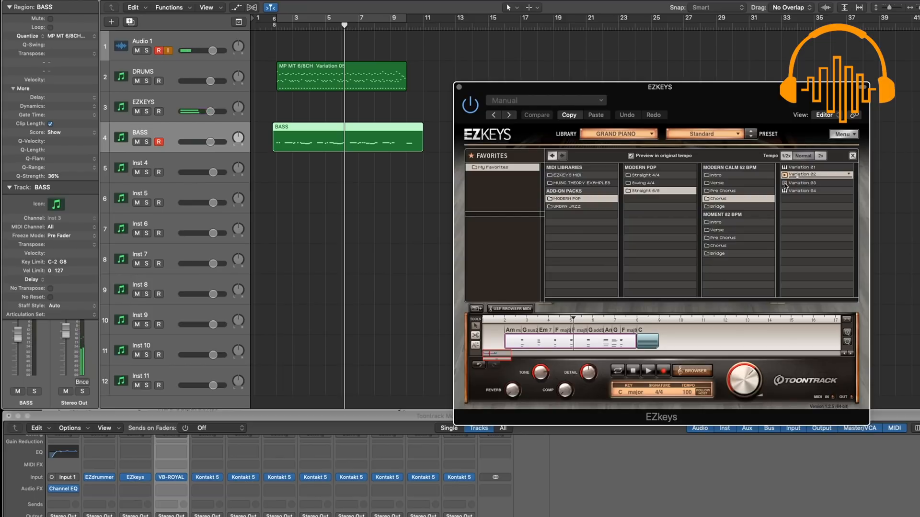
click(784, 184)
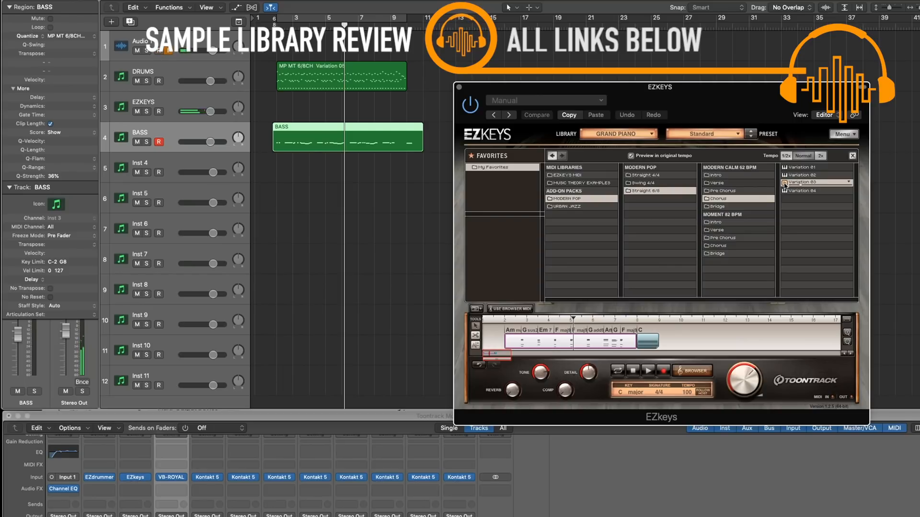
click(504, 320)
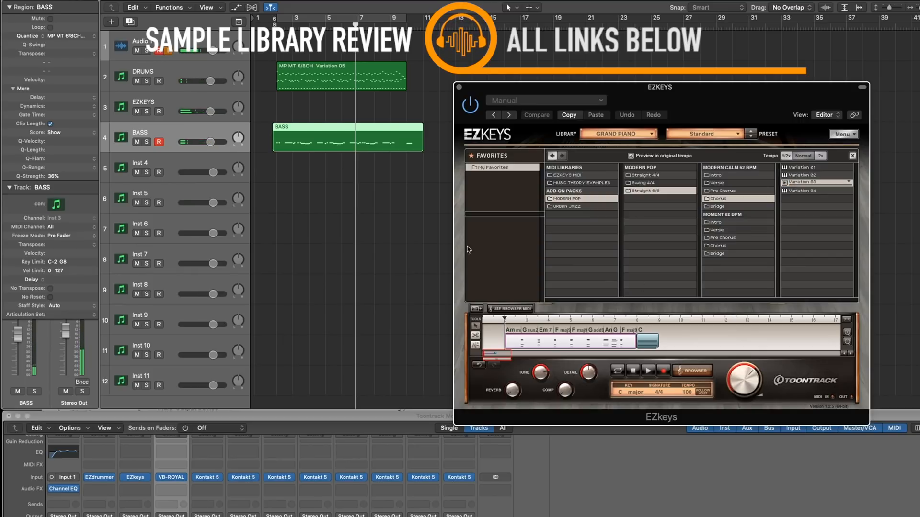
click(648, 371)
click(788, 183)
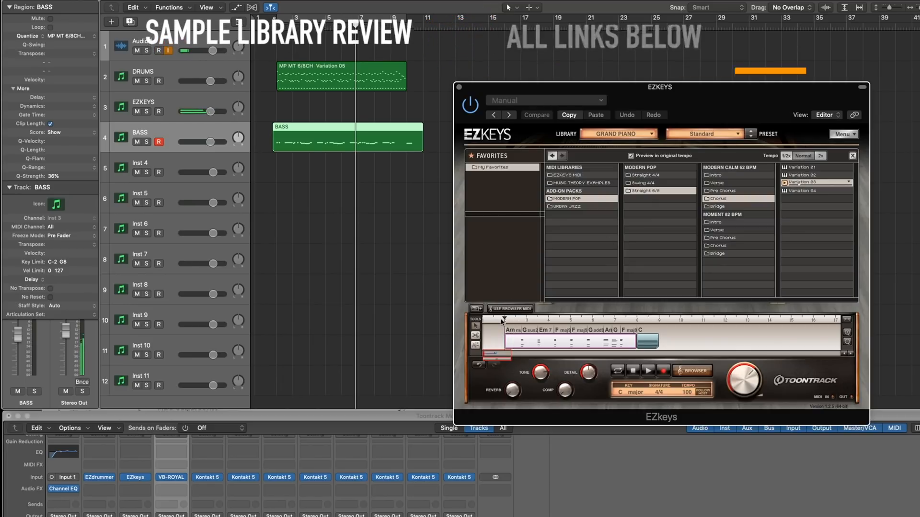
Step: Add and lengthen an empty C block, trim the Variation 01 block to its last chord, and place Variation 03 at bar 2
click(477, 309)
click(545, 343)
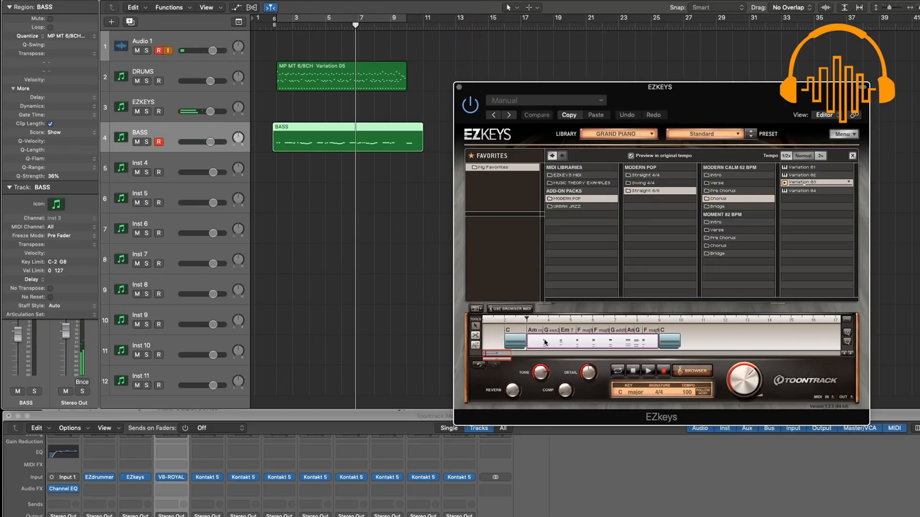
drag(528, 335, 658, 334)
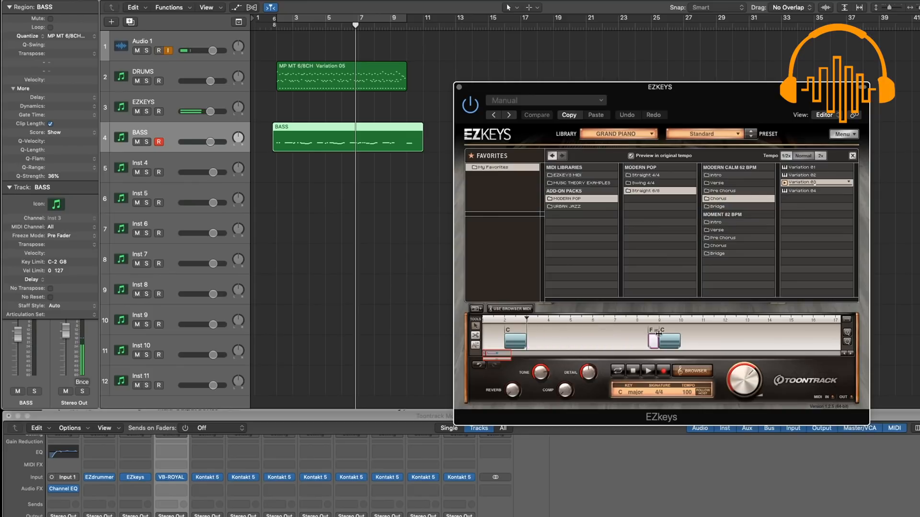
drag(523, 342, 593, 341)
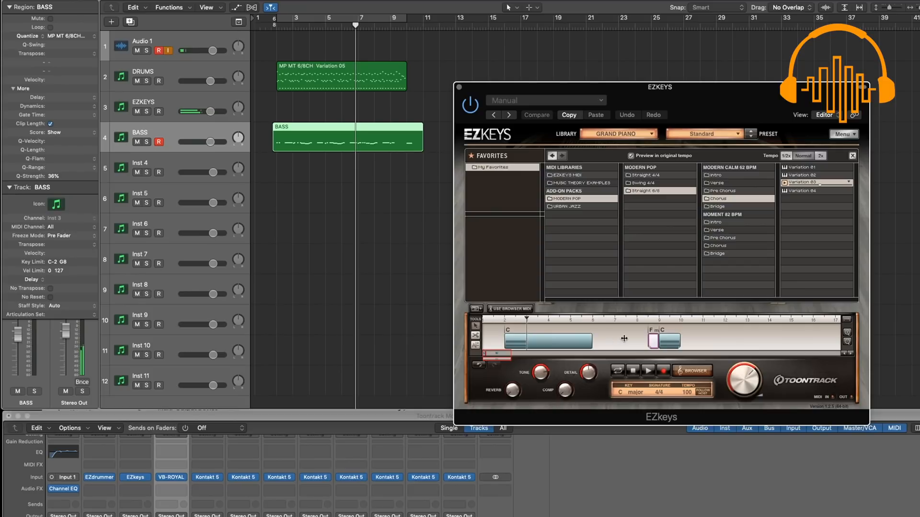
drag(797, 187, 506, 343)
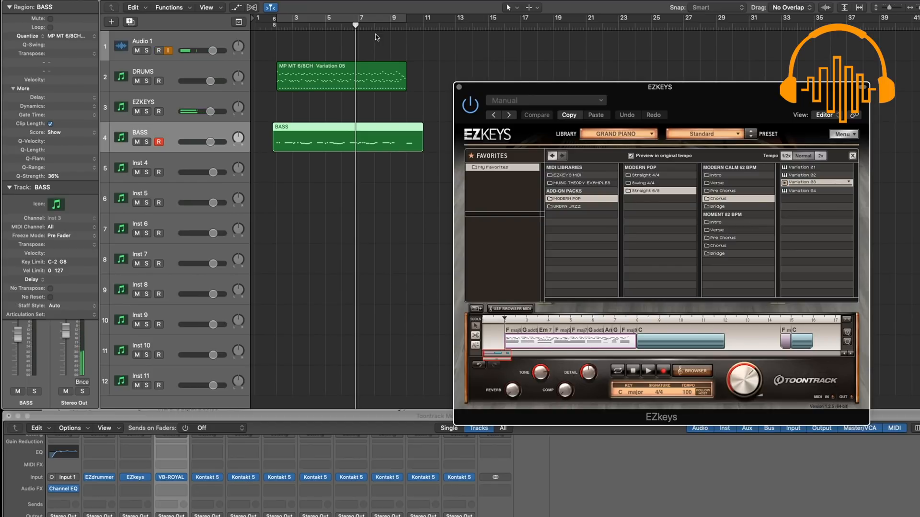
Step: Play the song from bar 2 to hear the Variation 03 block together with the drums and bass
click(281, 26)
key(space)
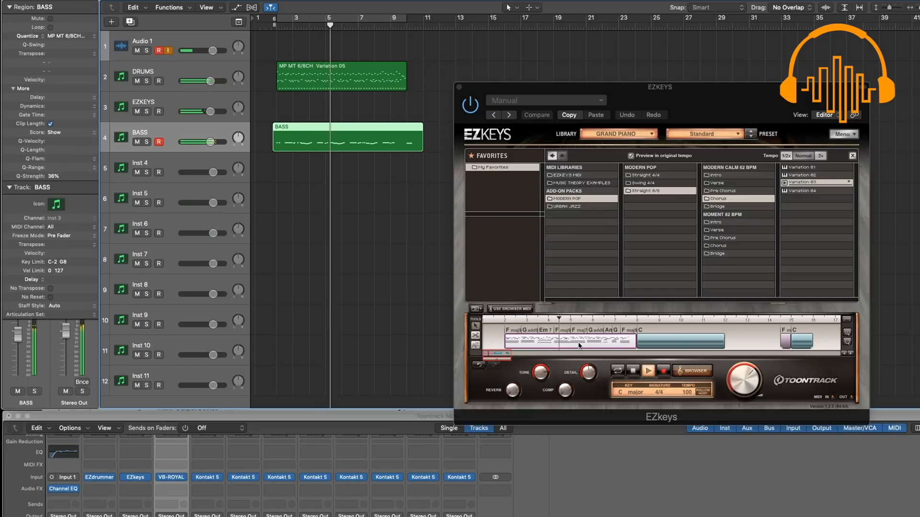
key(space)
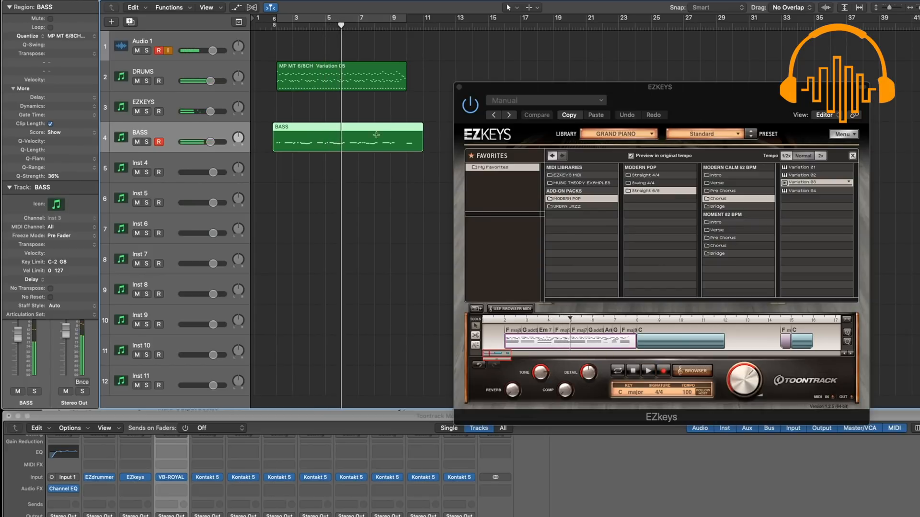
Step: Replay the song from bar 2 and mute the EZKEYS track during playback
click(278, 29)
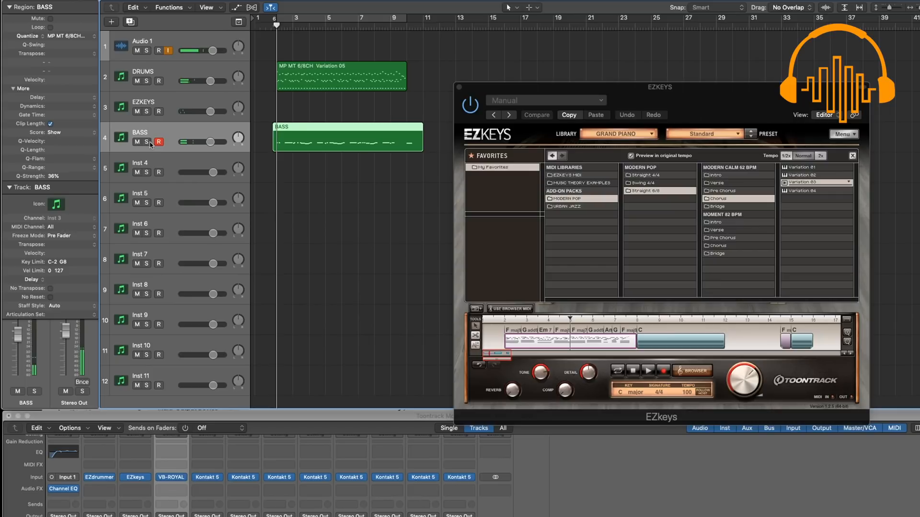
key(space)
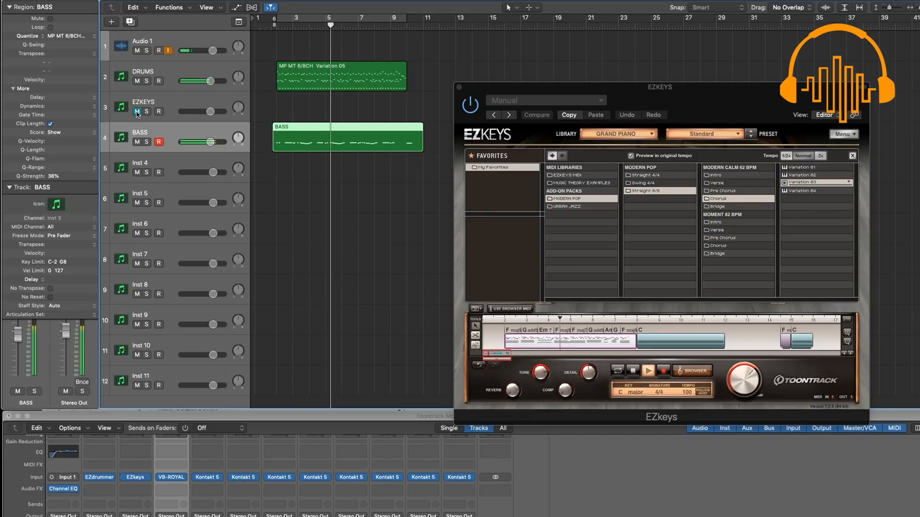
key(space)
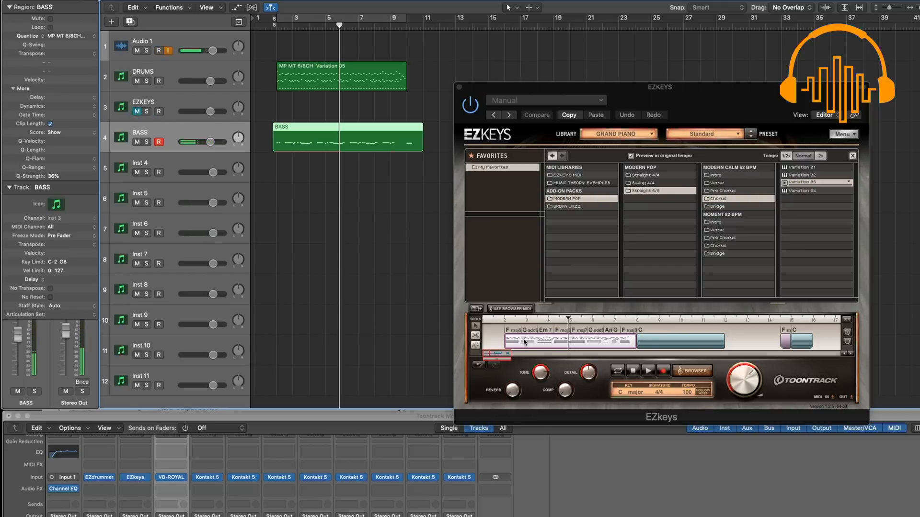
Step: Place a second Variation 03 block at bar 8, directly after the first one on the EZkeys song track
click(677, 341)
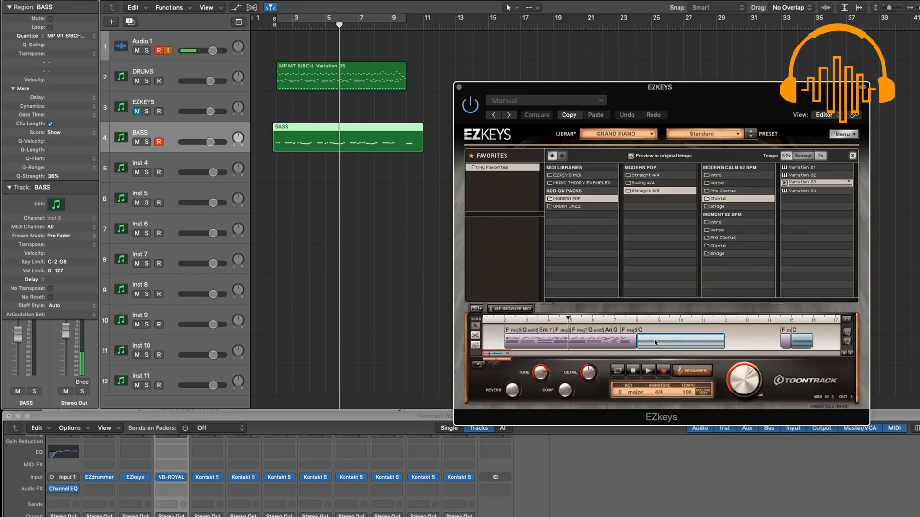
click(637, 322)
drag(796, 183, 639, 344)
Step: Show the chord wheel details for the second Variation 03 block's first chord and change that chord to C#m
click(643, 332)
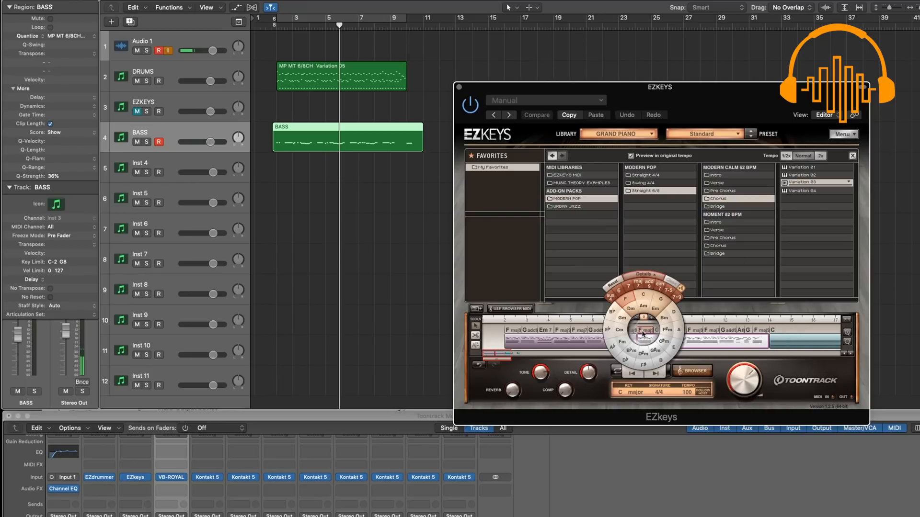
click(650, 275)
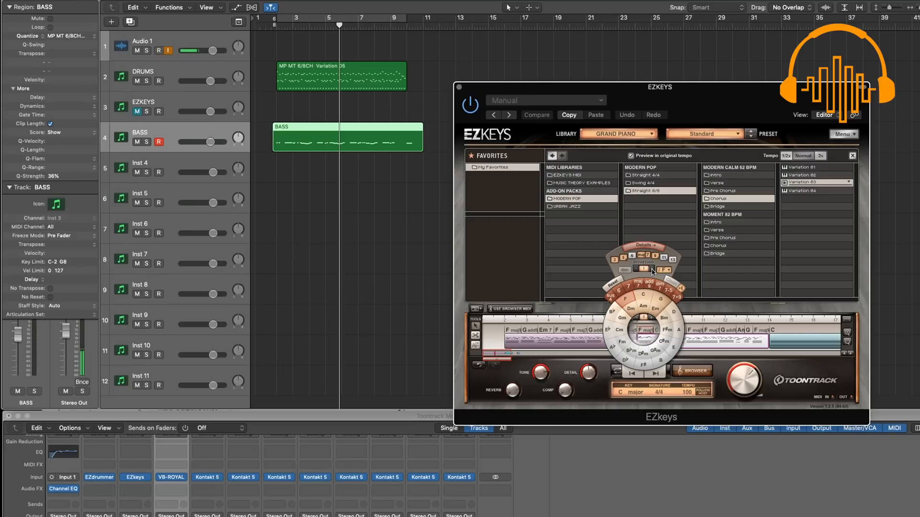
click(664, 341)
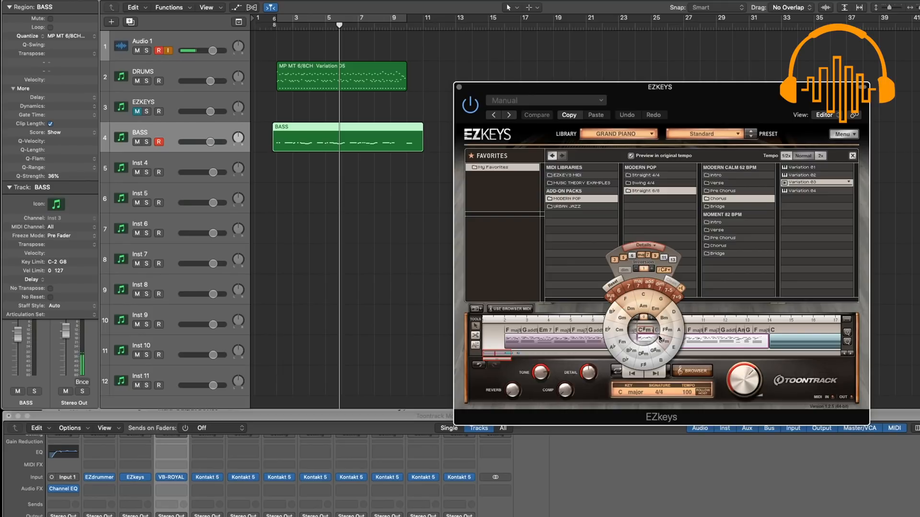
Step: Change the first chord of the second Variation 03 block to Am and play back that block
click(645, 333)
click(645, 333)
click(644, 305)
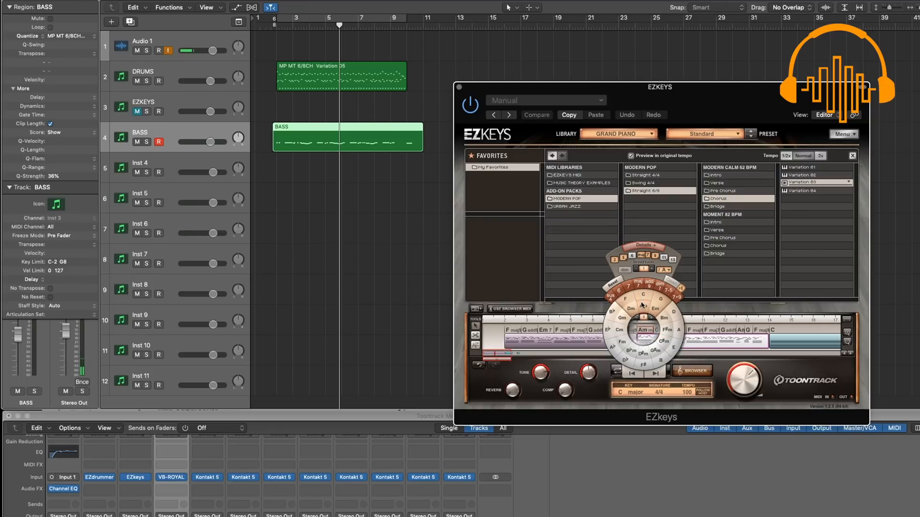
click(394, 32)
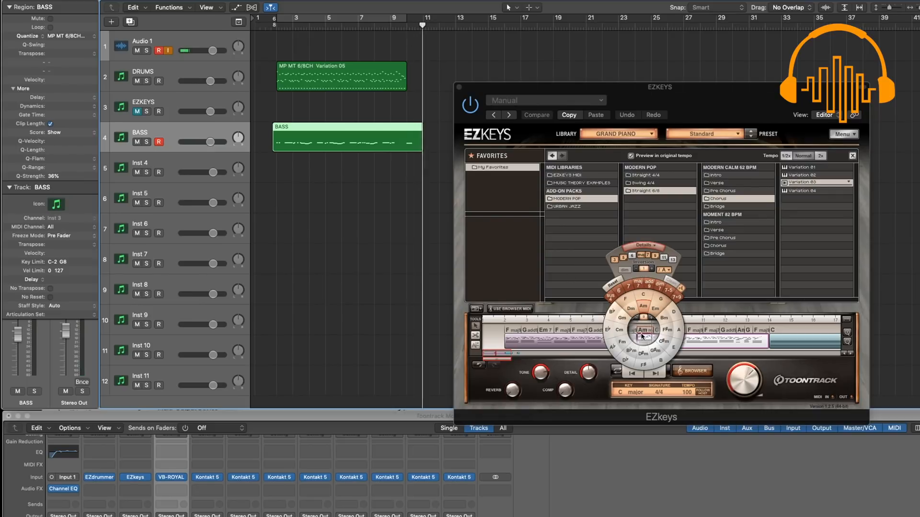
click(703, 340)
key(space)
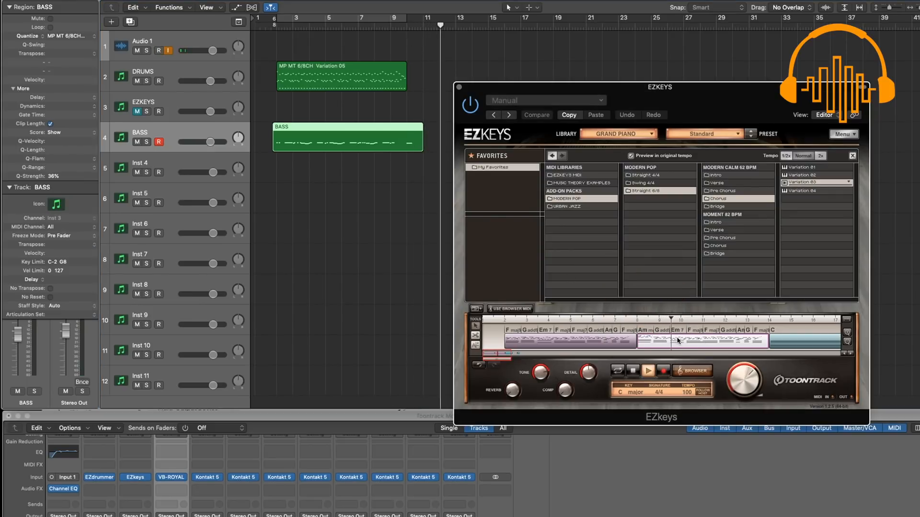
Step: Play the song from bar 2 with EZKEYS unmuted and skip ahead to about bar 10
click(276, 24)
key(space)
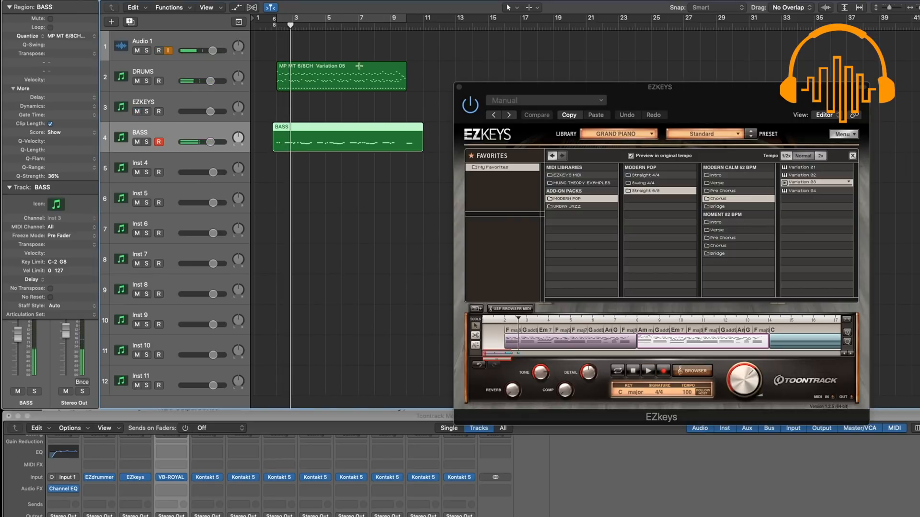
click(407, 28)
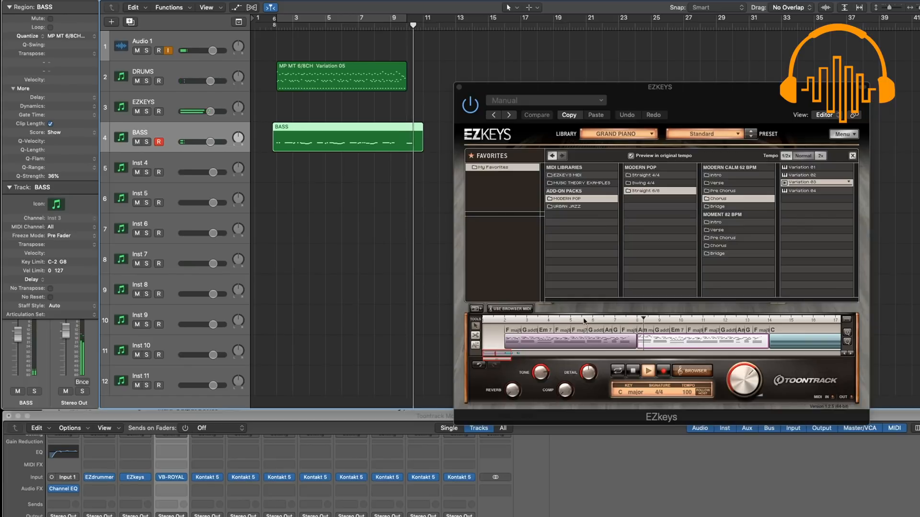
Step: Adjust the inversion of the second block's Am chord in the chord details and play the song from bar 2
click(641, 331)
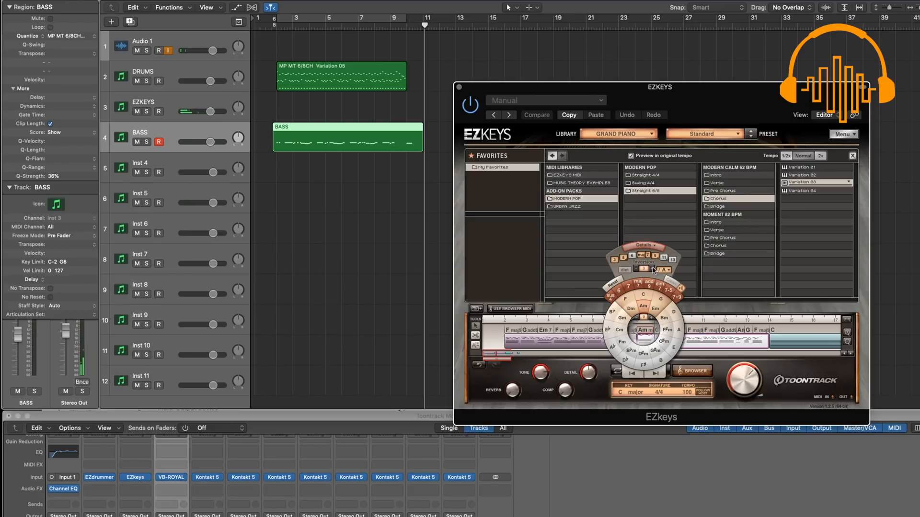
click(636, 269)
click(278, 23)
key(space)
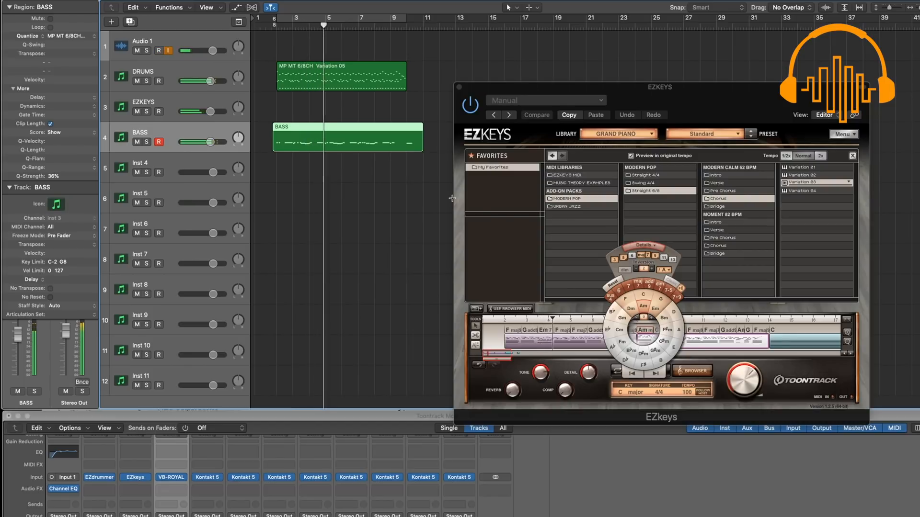
key(space)
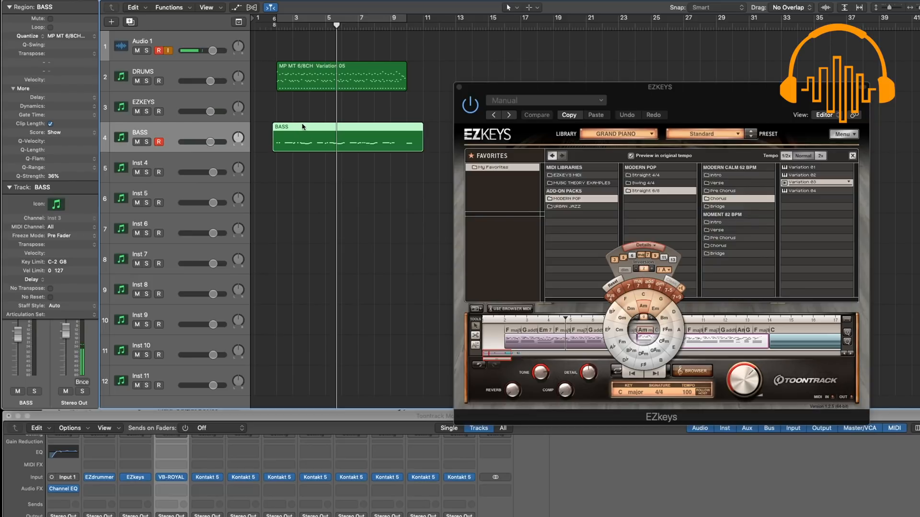
Step: Turn on the cycle over bars 2 to 10, select the first Variation 03 block and play the cycle
click(280, 18)
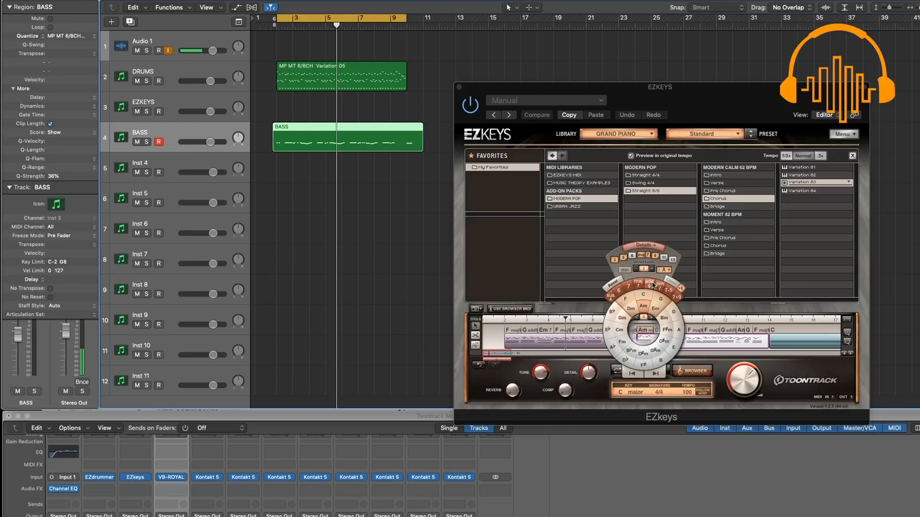
click(560, 308)
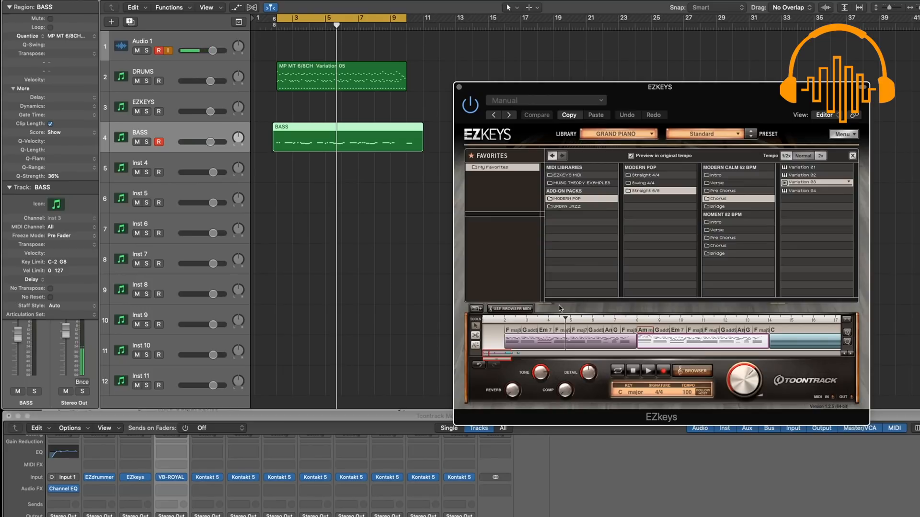
click(527, 340)
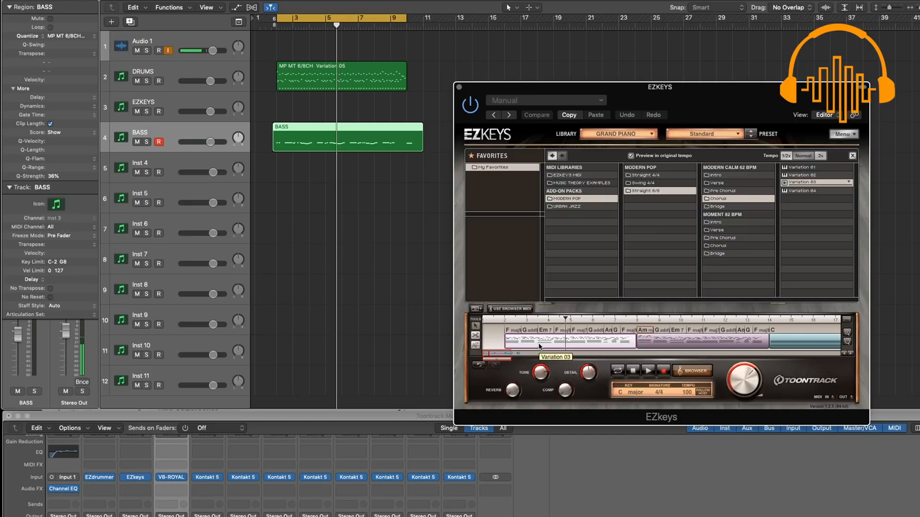
key(space)
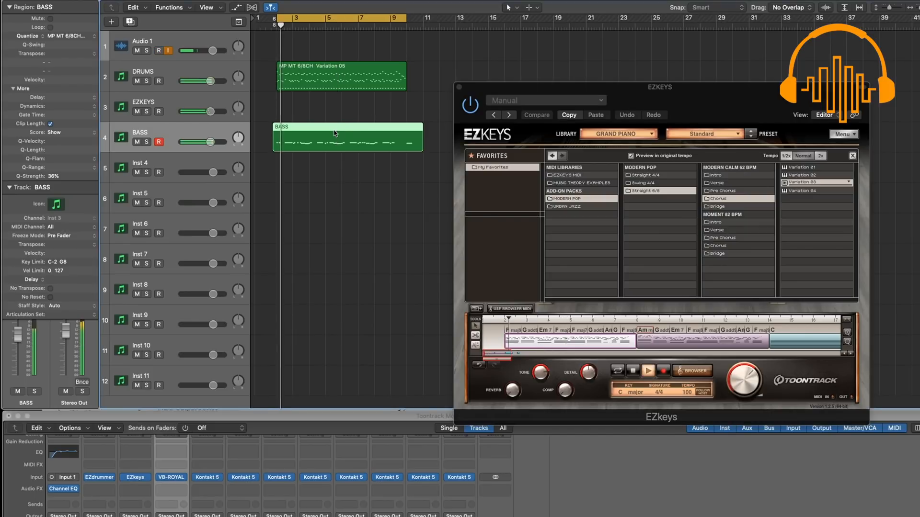
Step: Open the BASS region in the Piano Roll, raise the three short C2 notes in bar 3 to D2 and resume playback
double_click(309, 130)
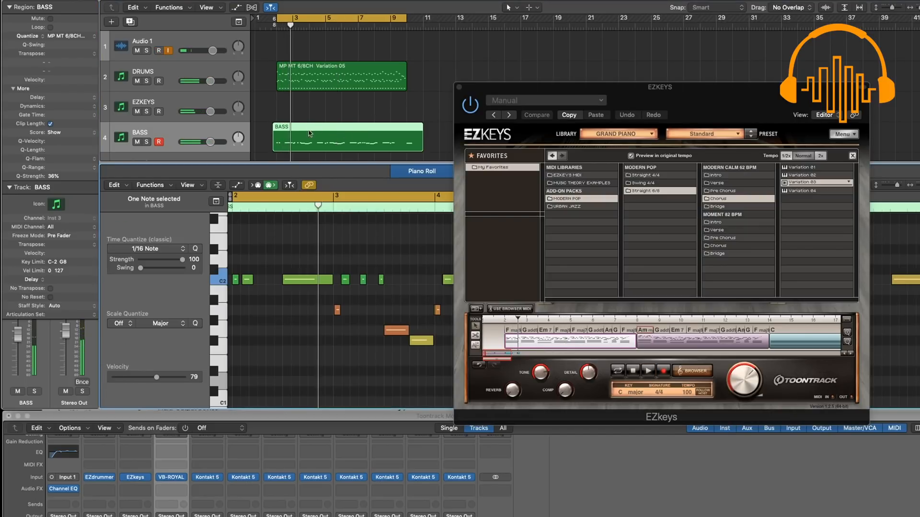
click(337, 310)
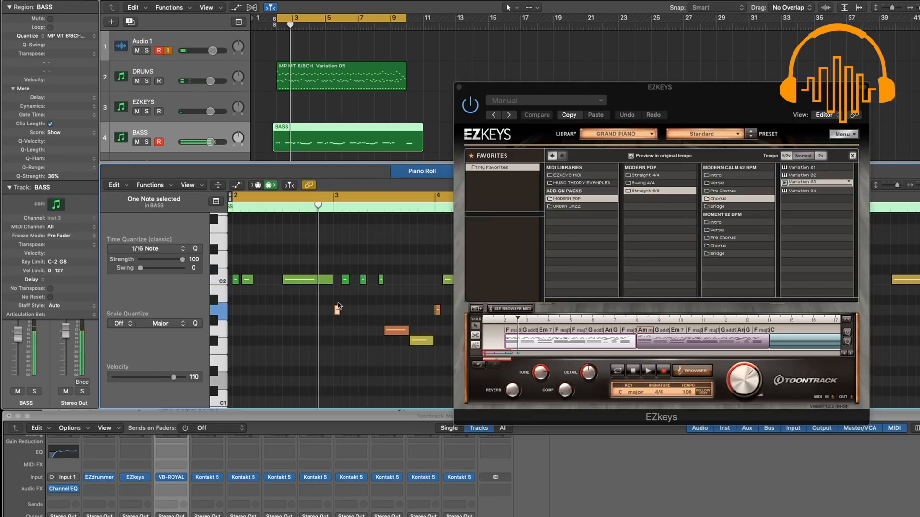
drag(341, 266, 395, 298)
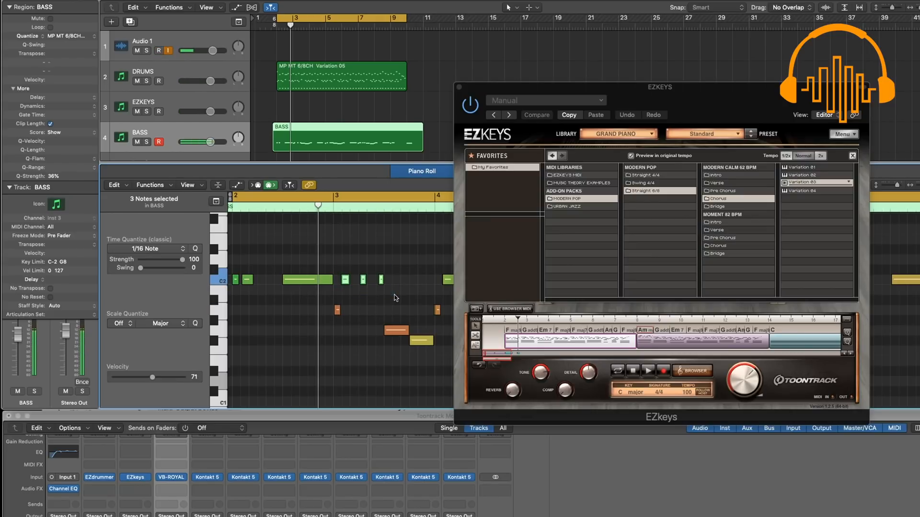
key(alt+Up)
key(alt+Up)
key(space)
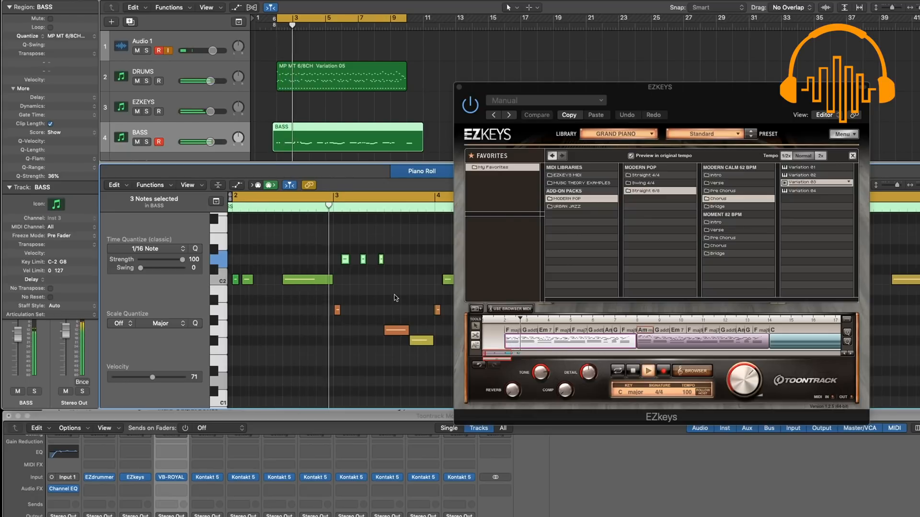
Step: Raise the last long bass note in bar 3 by a semitone to G1
click(396, 331)
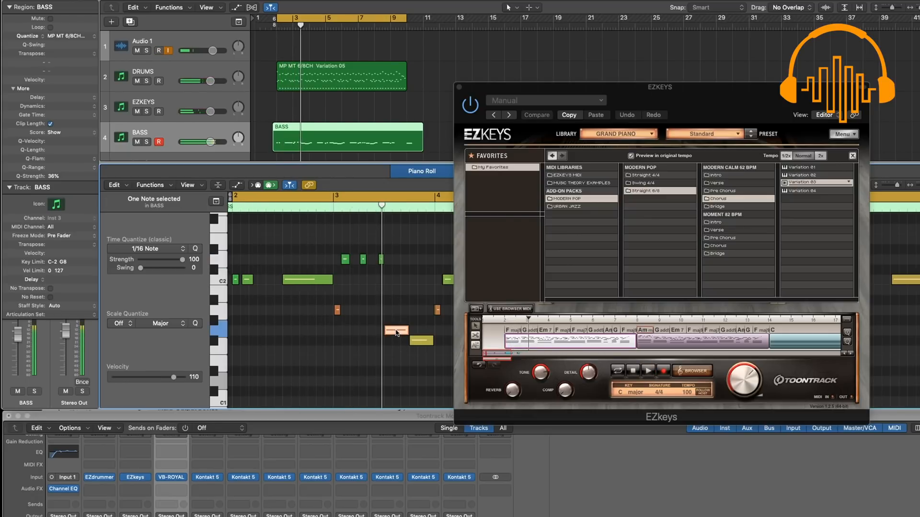
key(Right)
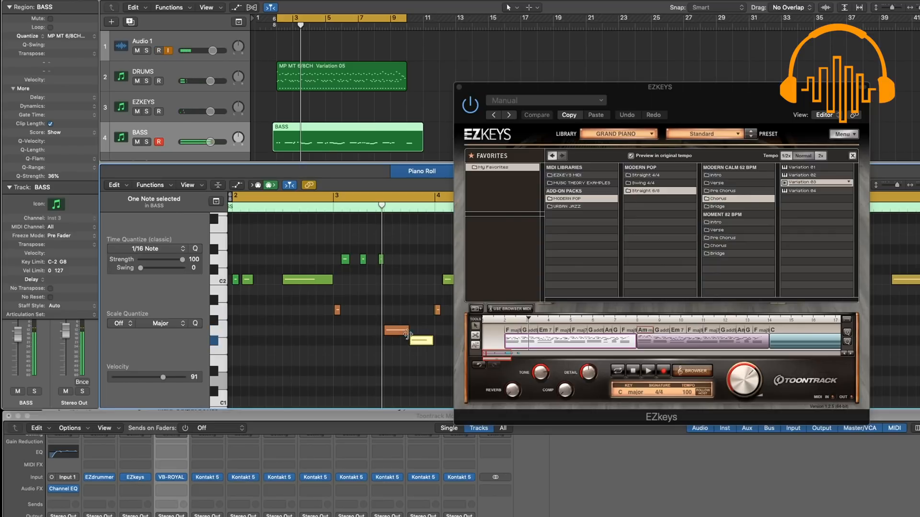
key(alt+Up)
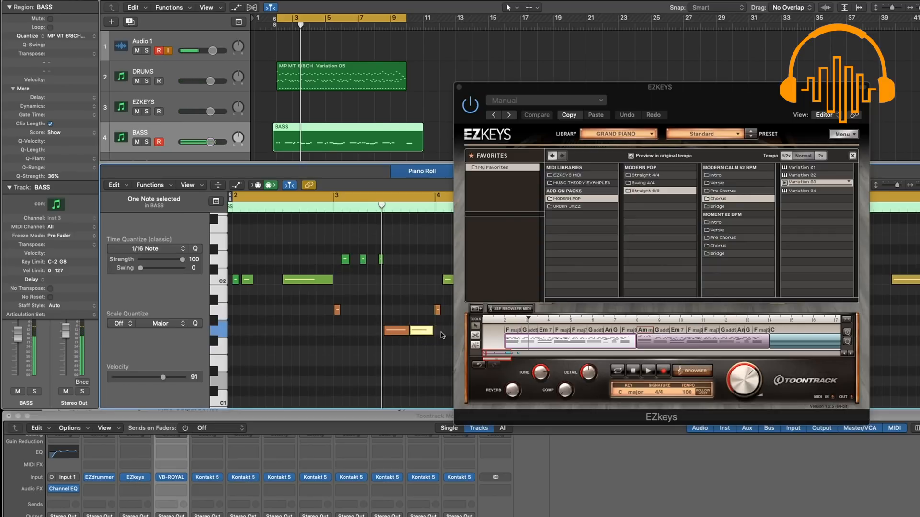
Step: Raise the C2 bass notes in bar 4 by four semitones to E2
scroll(431, 330, right, 5)
click(357, 310)
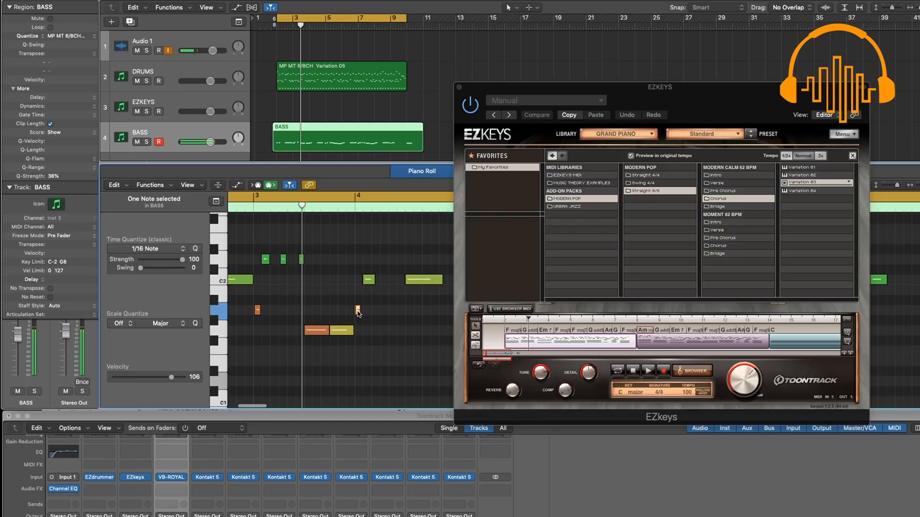
key(super+a)
click(368, 284)
drag(441, 255, 369, 285)
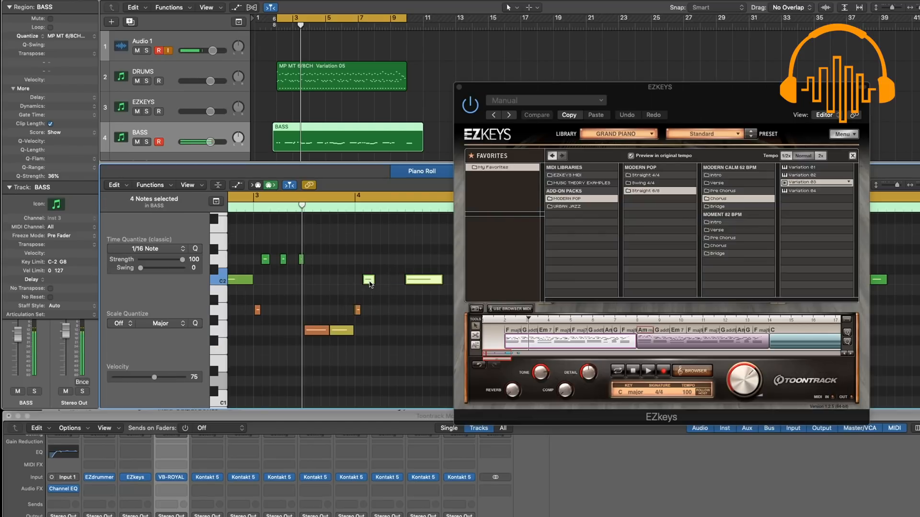
key(alt+Up)
key(alt+Up)
key(alt+Up)
key(alt+Up)
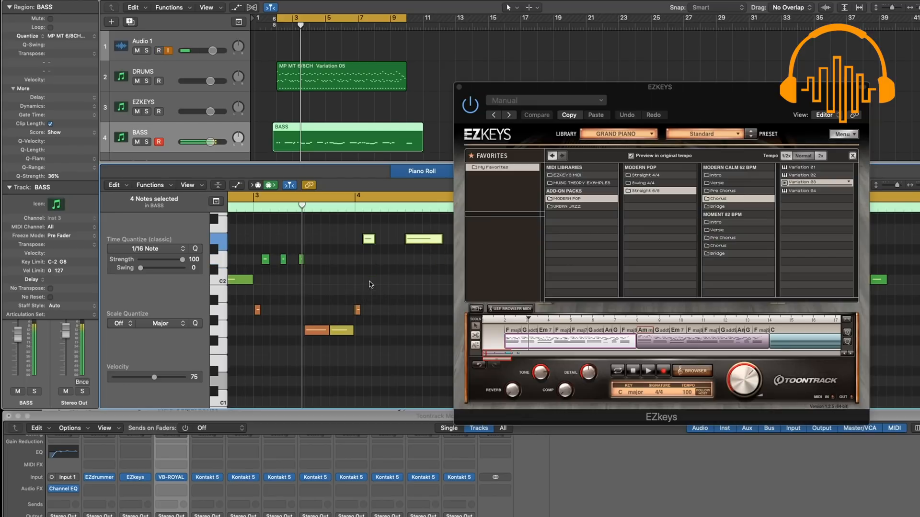
Step: Lower the long E2 note in bar 4 by an octave to E1 and replay the passage with the cycle off
click(418, 239)
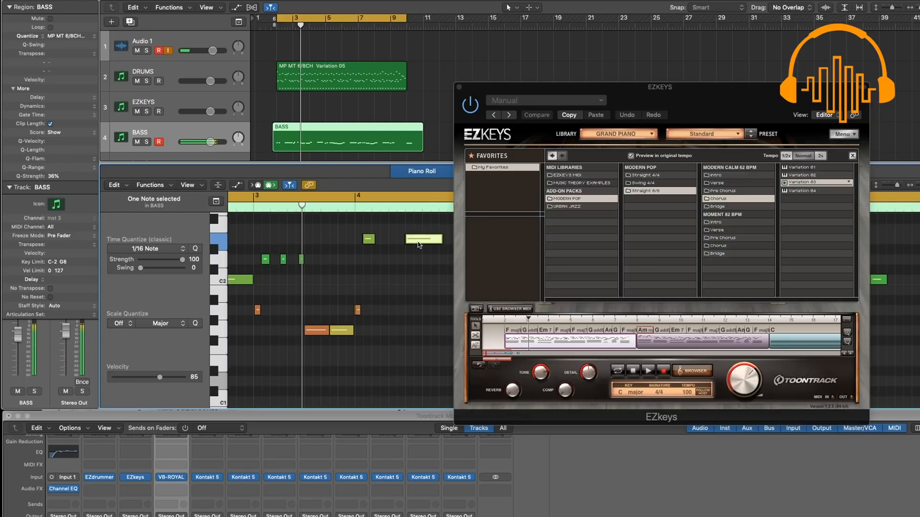
key(alt+shift+Down)
click(407, 239)
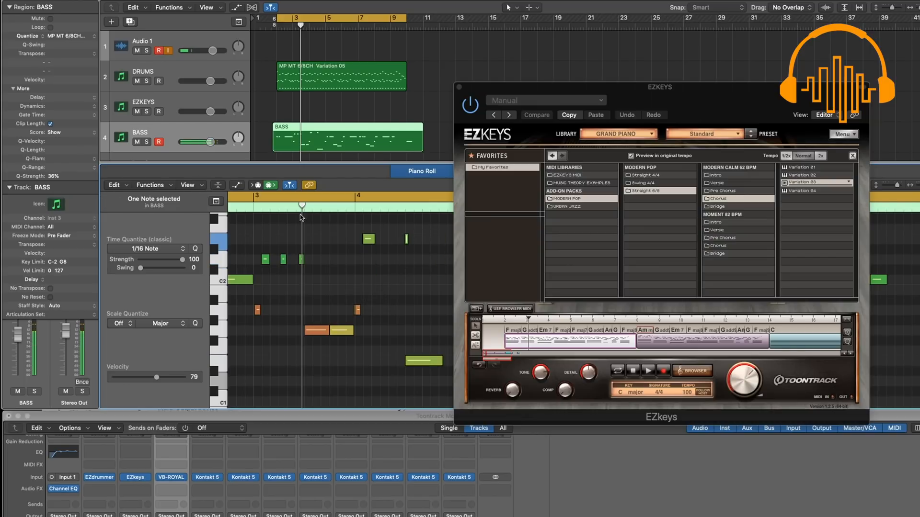
click(320, 19)
key(space)
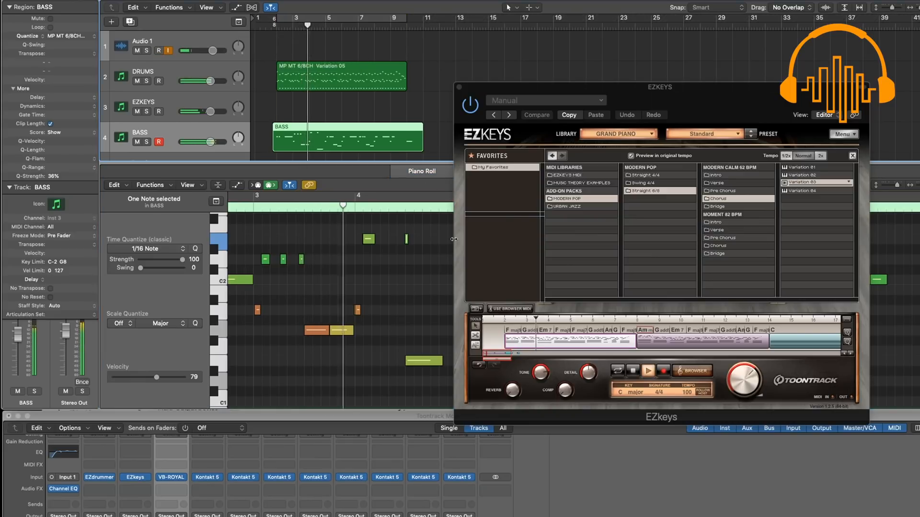
click(396, 306)
key(space)
Step: Lower the last of the short C2 bass notes in bar 5 to F1 and resume playback with the cycle on
click(358, 310)
click(368, 281)
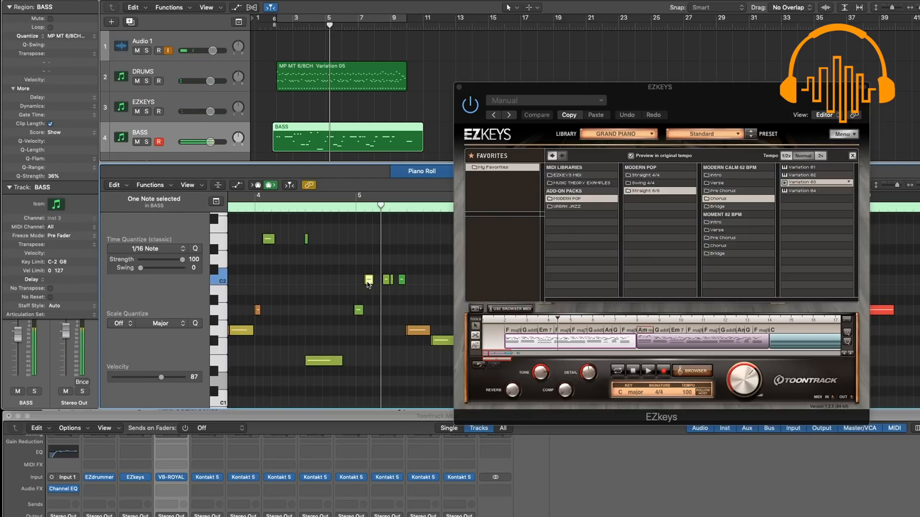
click(389, 280)
key(alt+Down)
key(alt+shift+Down)
key(alt+Up)
key(alt+Up)
key(alt+Up)
key(alt+Up)
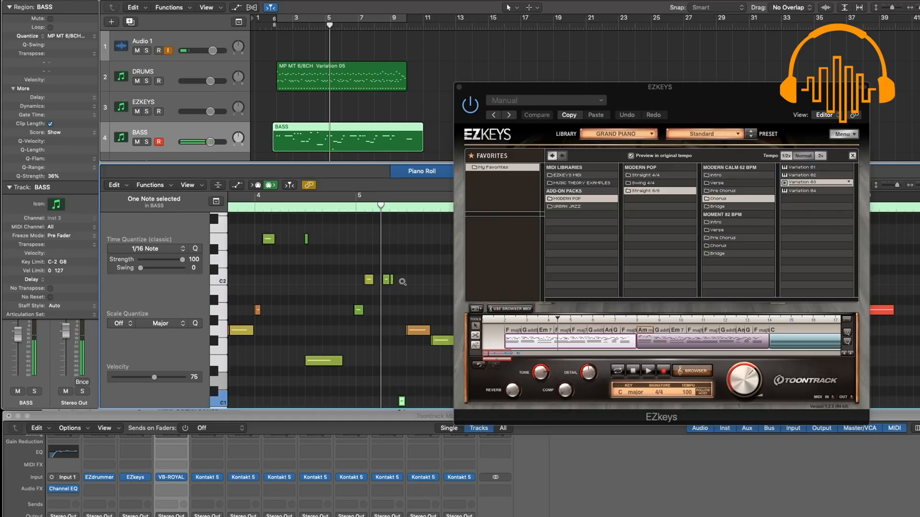
key(alt+Up)
key(alt+Up)
key(Right)
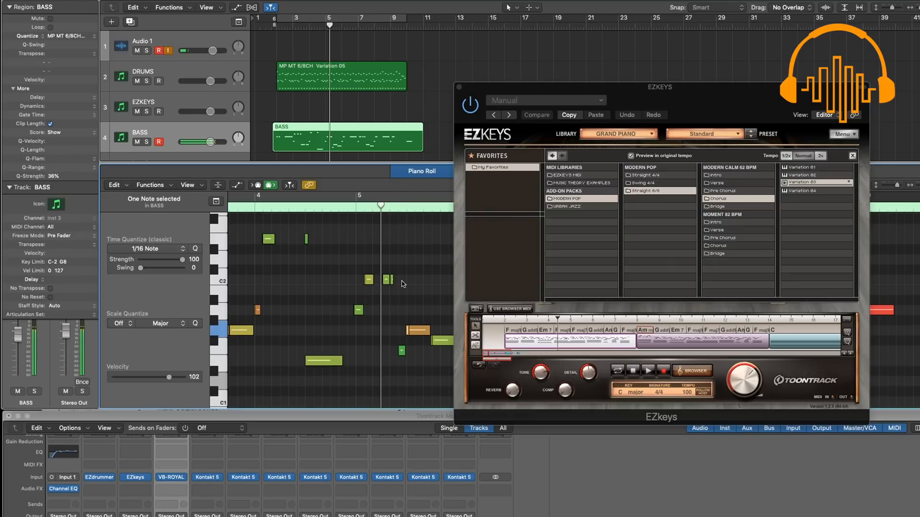
key(space)
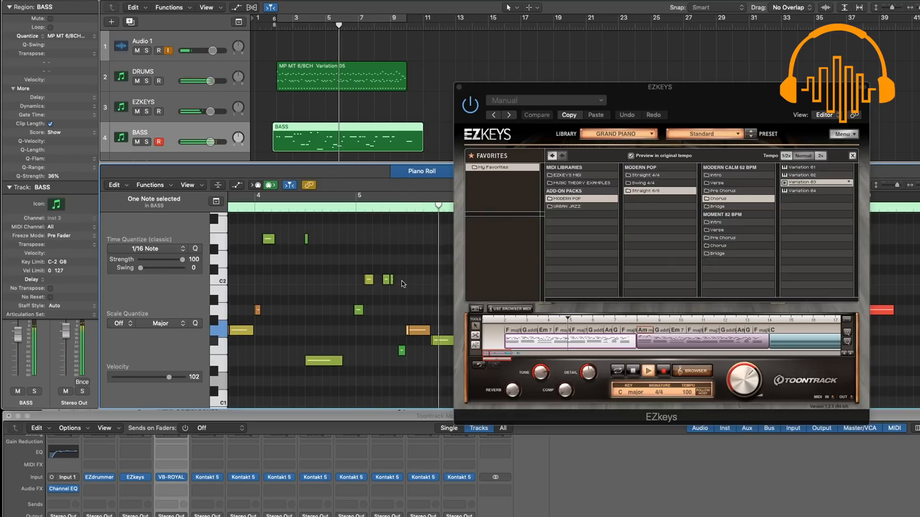
key(c)
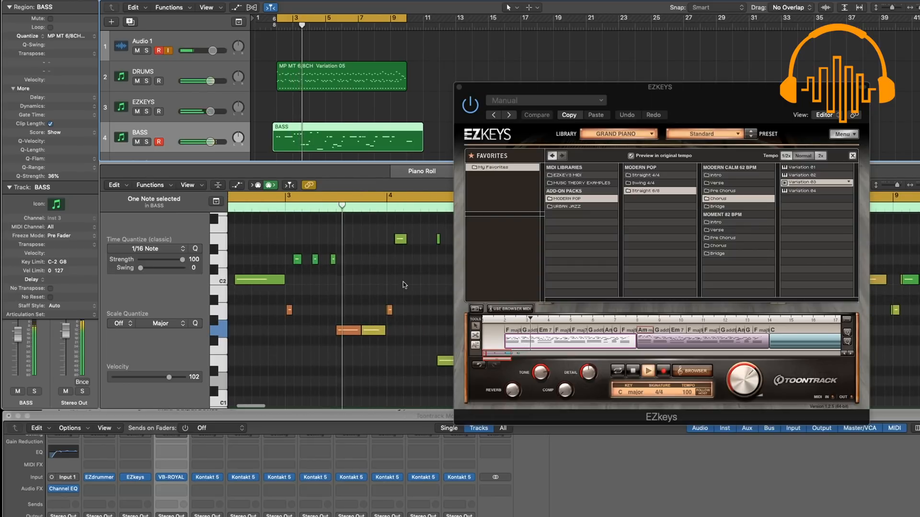
Step: Lower the first long G1 bass note in bar 3 to F#1 and resume playback
click(350, 331)
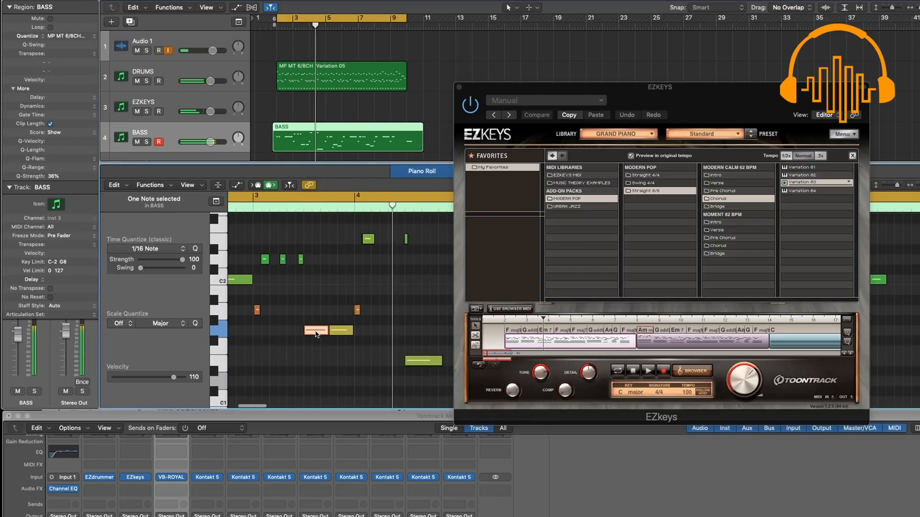
click(316, 330)
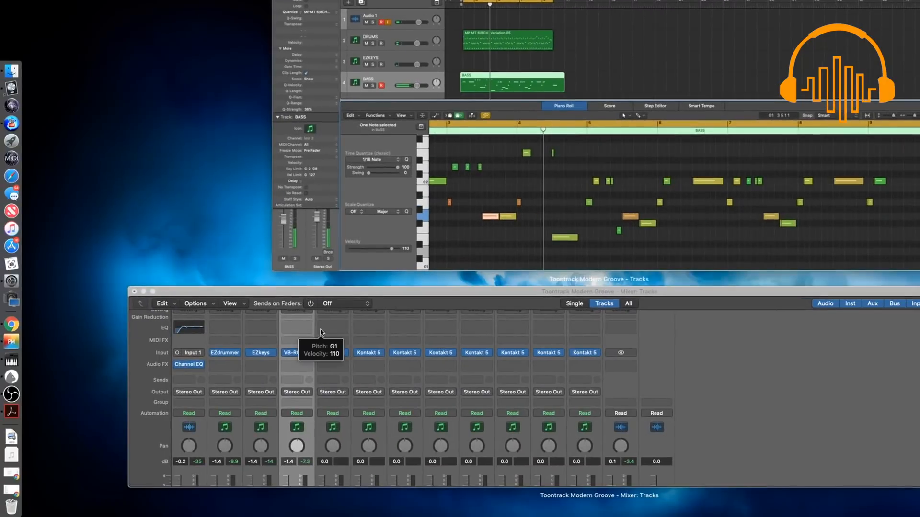
key(ctrl+Down)
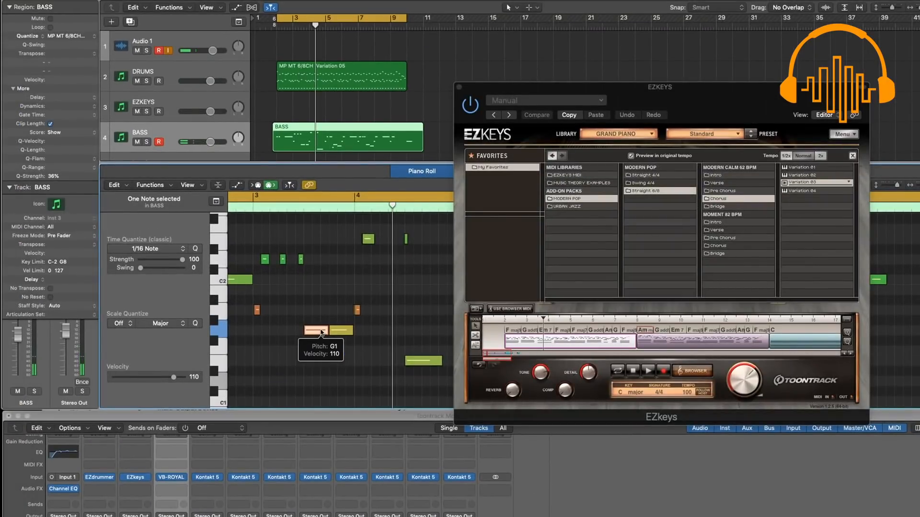
key(alt+Down)
key(Right)
key(alt+Up)
key(alt+Down)
key(space)
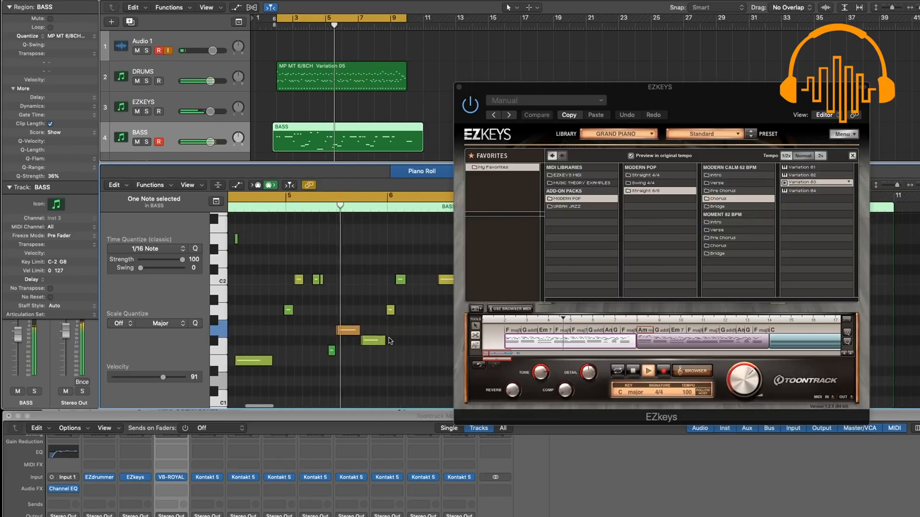
Step: Raise the last long bass note in bar 5 by a semitone to G1 and play the cycle from bar 2
shift+click(369, 341)
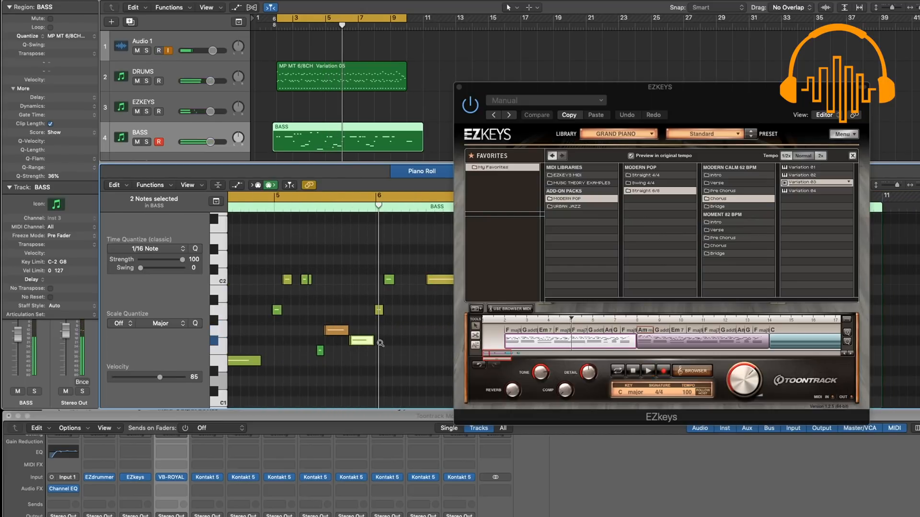
key(alt+Up)
key(space)
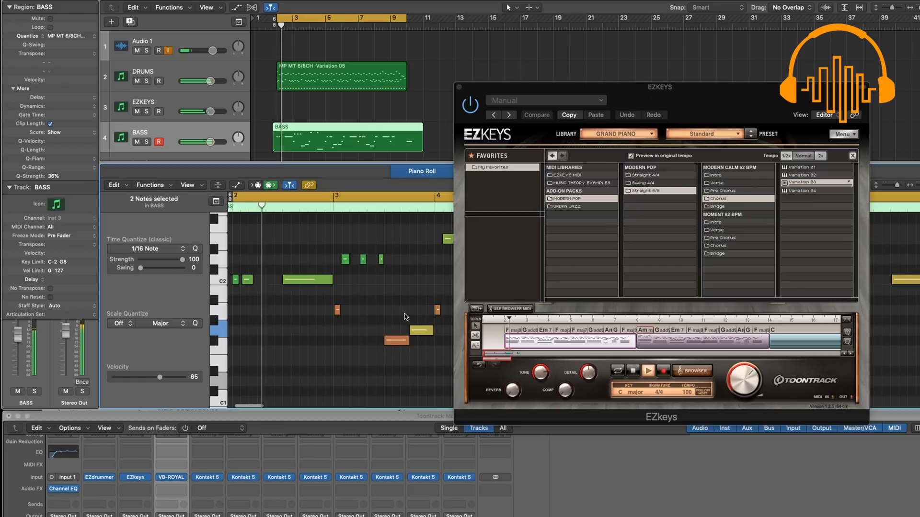
Step: Raise the G1 note just before bar 6 of the BASS region two semitones to A1
scroll(405, 317, right, 5)
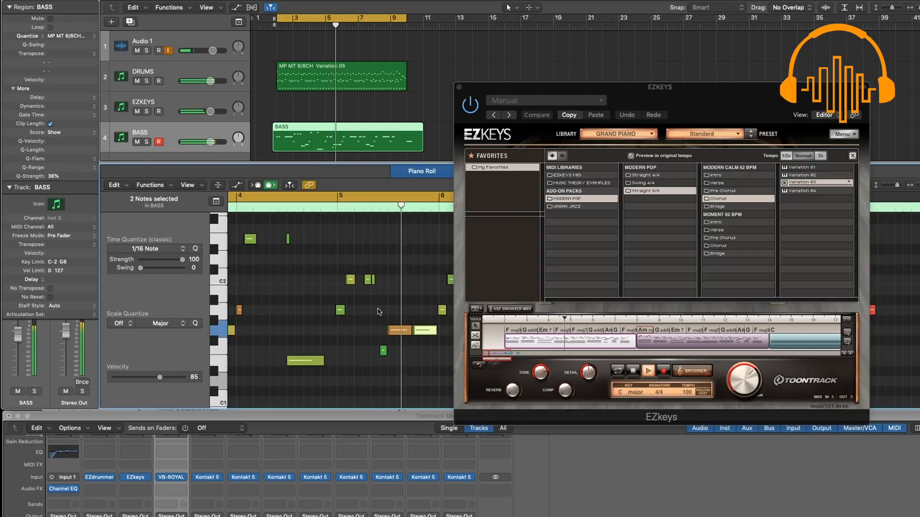
key(space)
drag(399, 314, 376, 340)
key(alt+Up)
key(alt+Up)
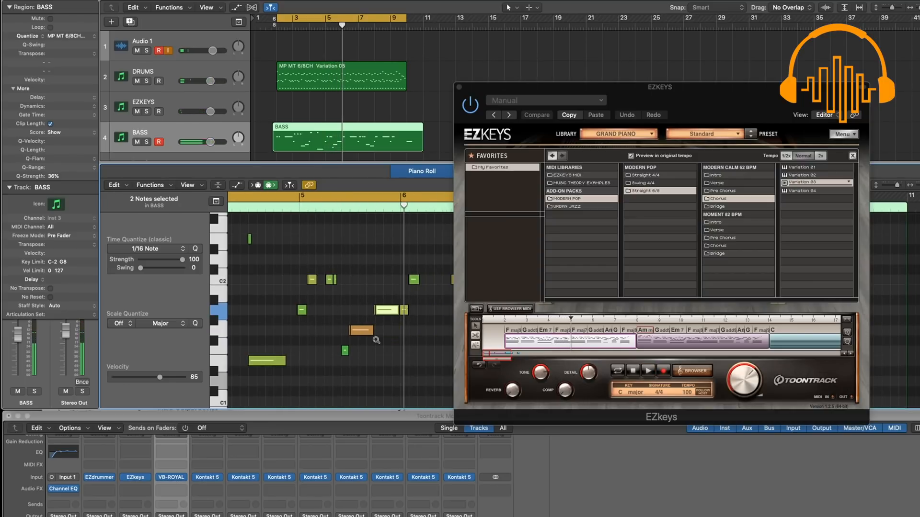
Step: Play on from bar 5 and raise the run of short C2 bass notes after bar 7 two semitones to D2
click(295, 198)
click(294, 204)
key(space)
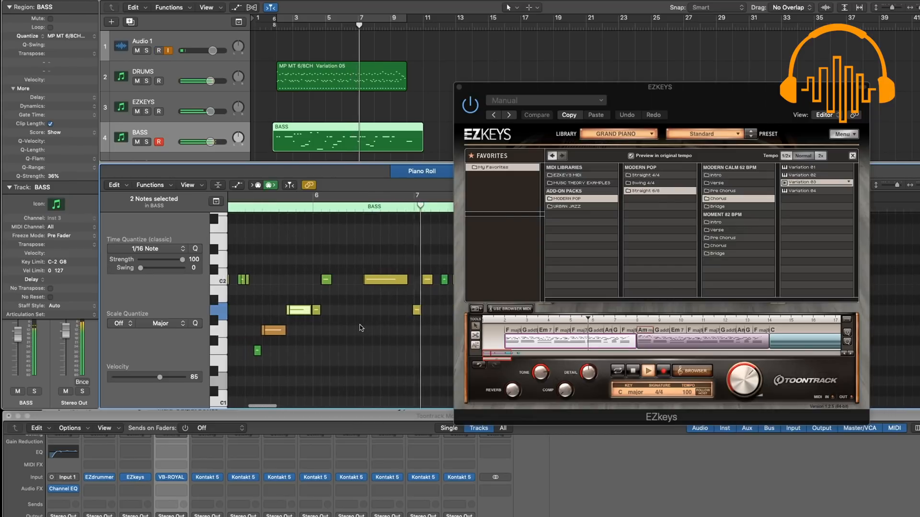
key(space)
drag(321, 267, 365, 289)
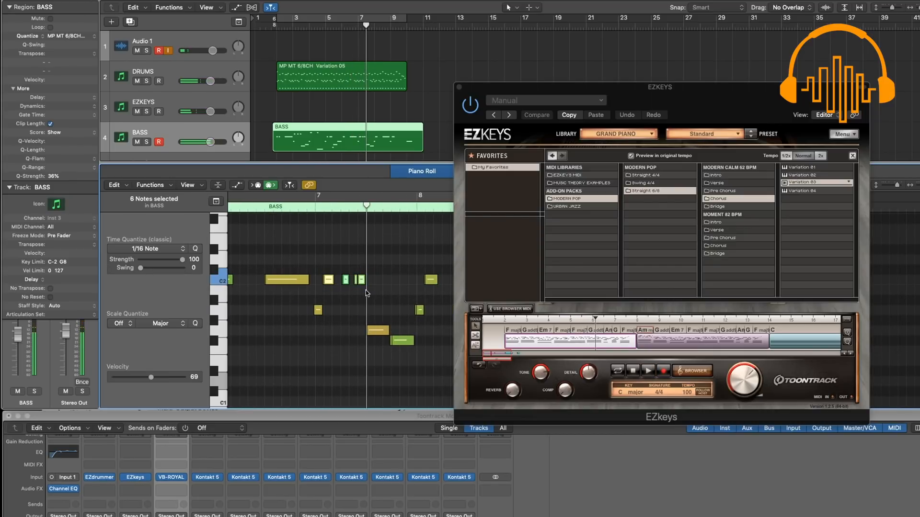
key(alt+Up)
key(alt+Up)
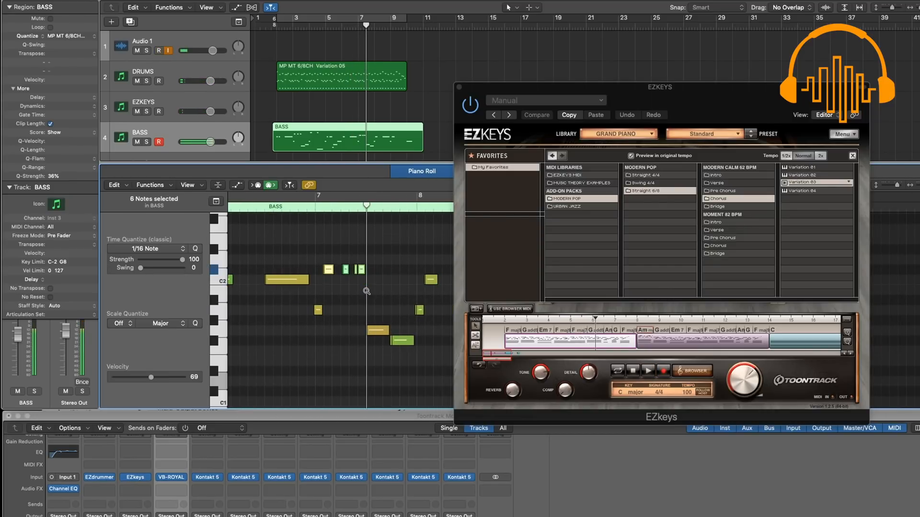
Step: Raise the F♯1 bass note in the second half of bar 7 one semitone to G1 and play the passage back
click(377, 331)
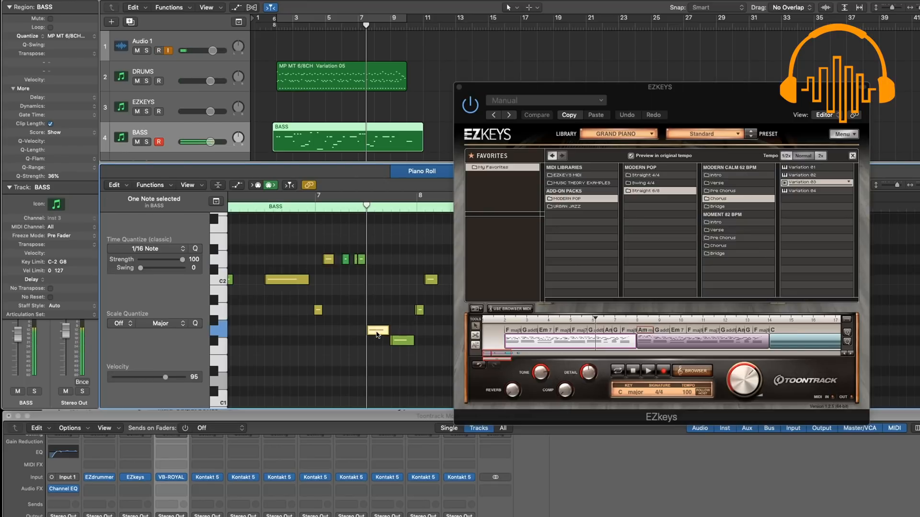
shift+click(401, 339)
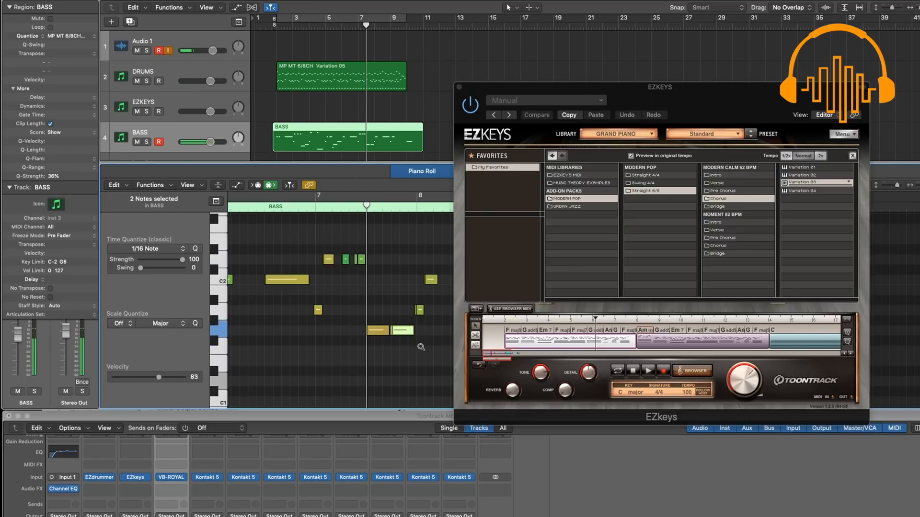
key(space)
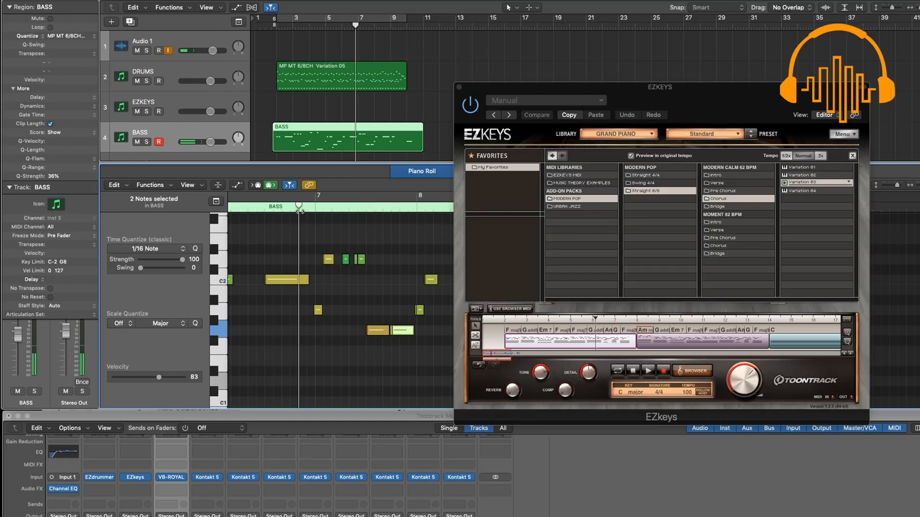
scroll(402, 284, right, 3)
key(space)
Step: Lower the long C2 bass note in the second half of bar 8 four semitones to G♯1 and play it back
click(357, 279)
click(411, 282)
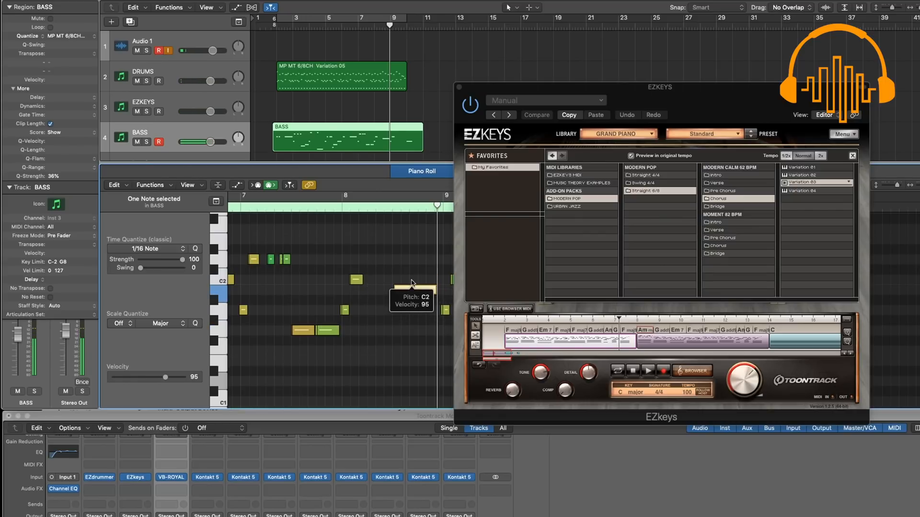
key(alt+Down)
key(alt+Down)
key(alt+Down)
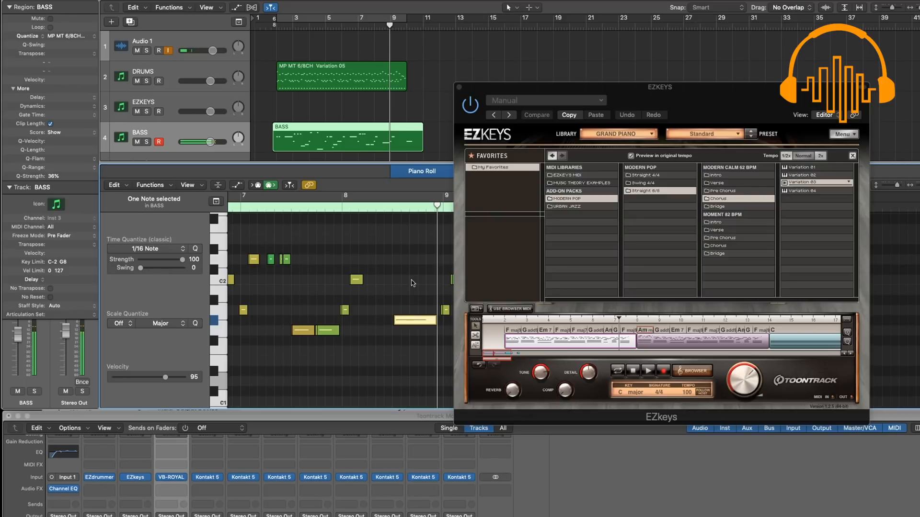
double_click(334, 211)
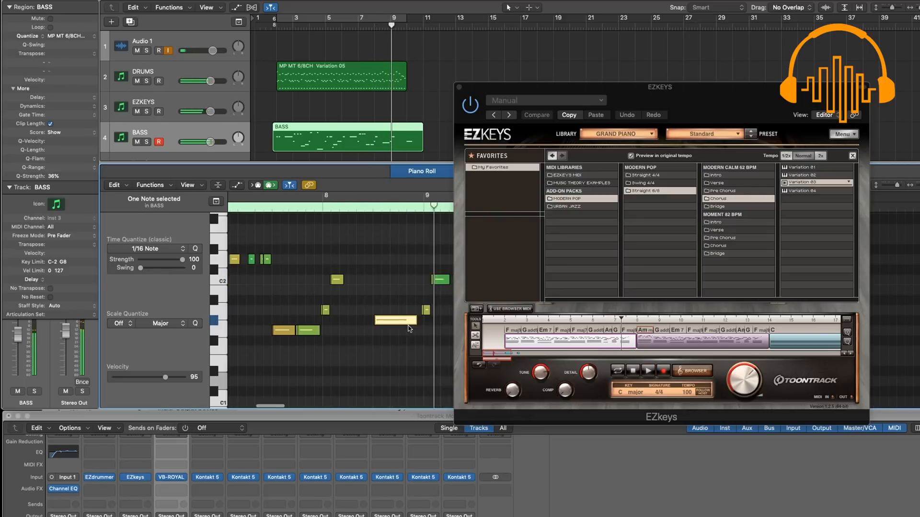
Step: Lower the short A1 bass notes at bar 9 four semitones to F1
scroll(366, 310, right, 3)
click(370, 312)
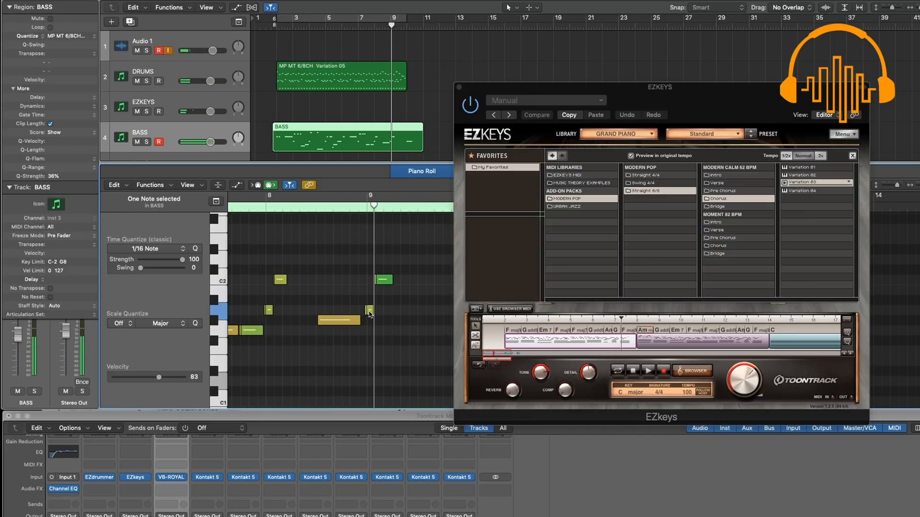
key(alt+Down)
key(alt+Down)
key(alt+Down)
key(alt+Down)
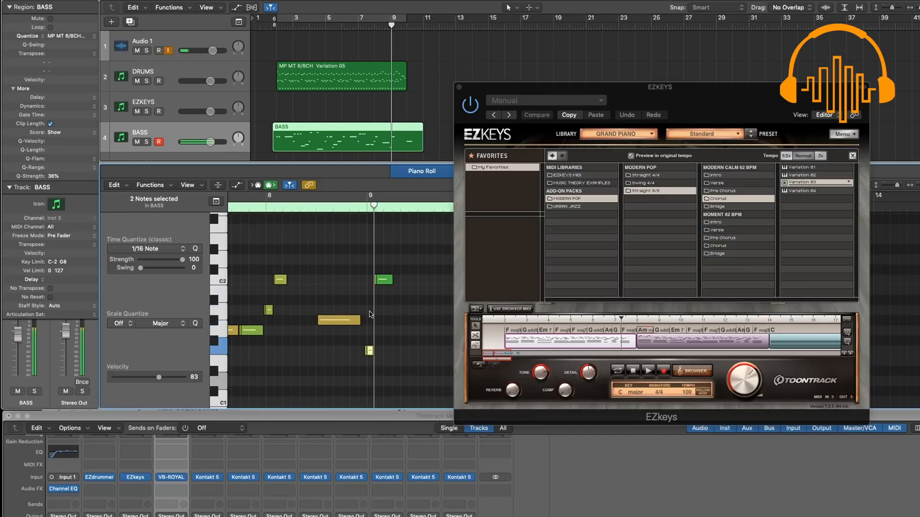
Step: Select the C2 bass notes just after bar 9 and play the arrangement from the start of bar 2
click(376, 281)
shift+click(388, 281)
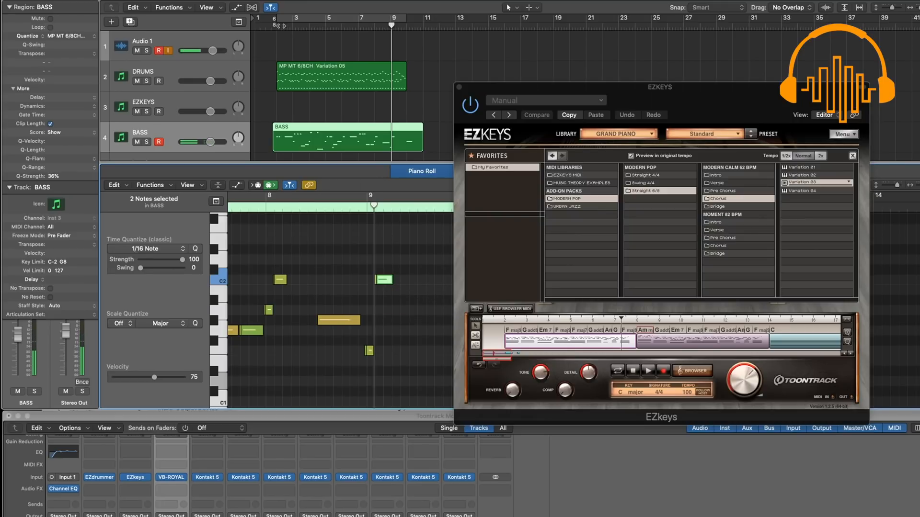
click(276, 26)
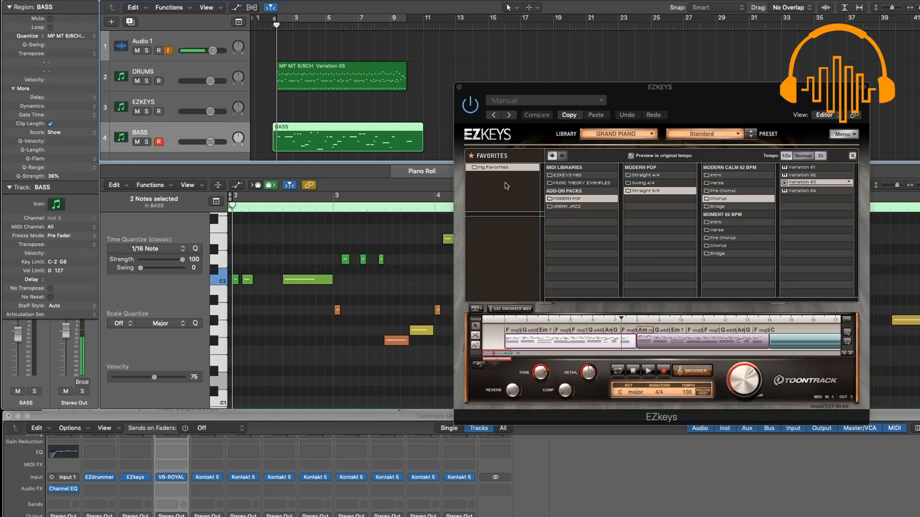
key(space)
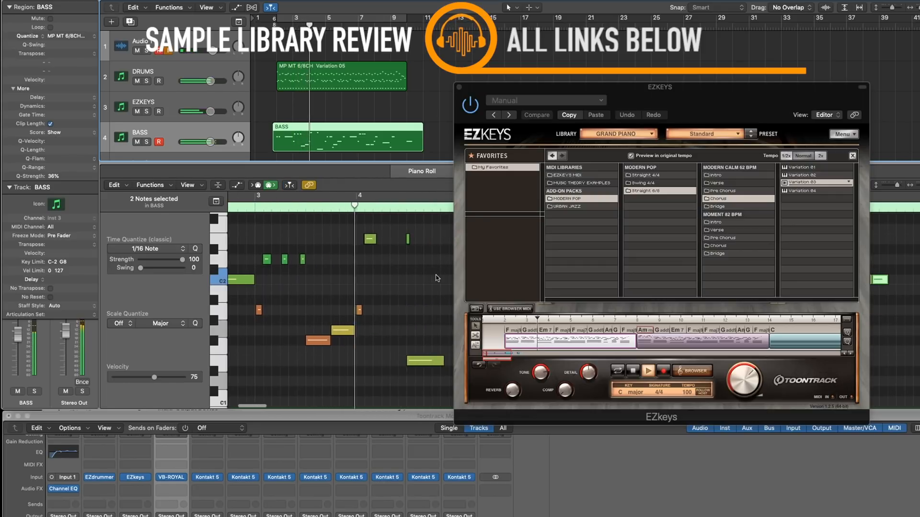
key(space)
Step: Raise the F♯1 note in the second half of bar 3 to G1 and the G1 note following it to D2
click(316, 340)
key(alt+Up)
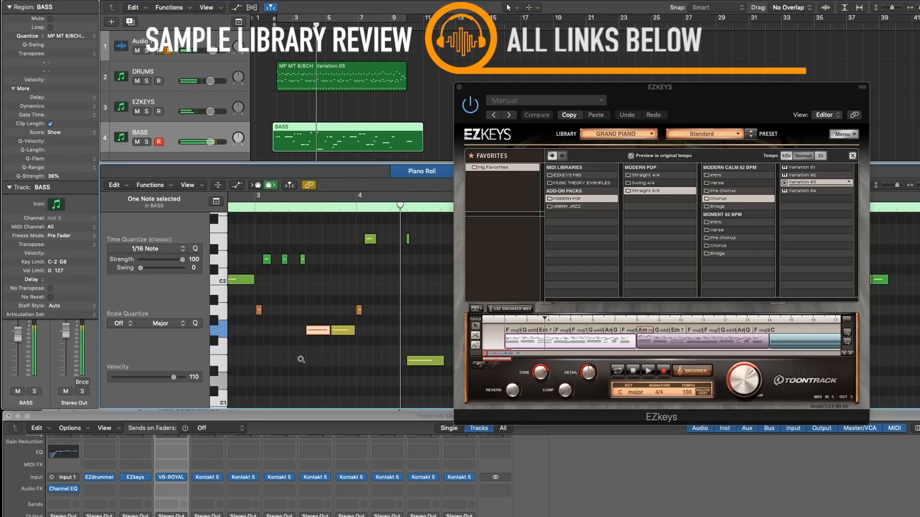
key(alt+Up)
key(alt+Up)
key(alt+Up)
key(alt+Up)
key(alt+Up)
key(alt+Up)
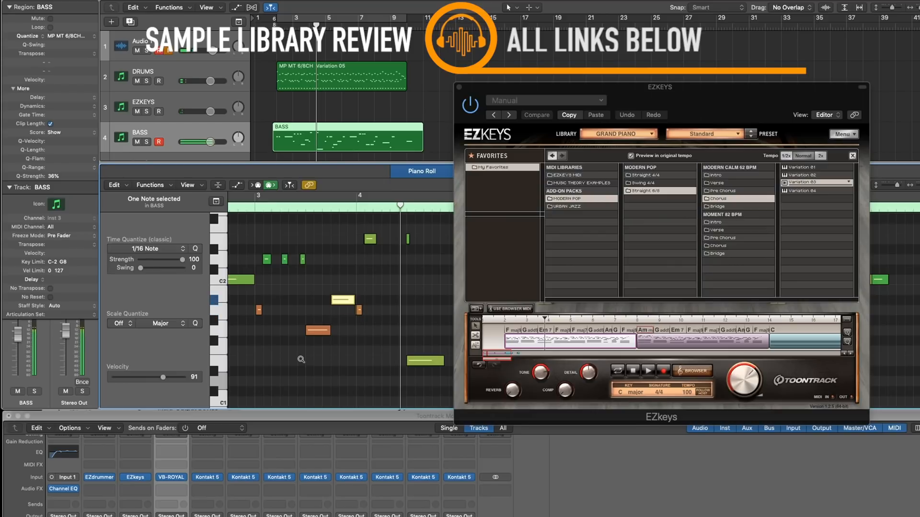
key(alt+Up)
Step: Play the arrangement from bar 2 with cycling switched on, and deselect the notes in the BASS region
key(space)
key(space)
click(332, 18)
key(space)
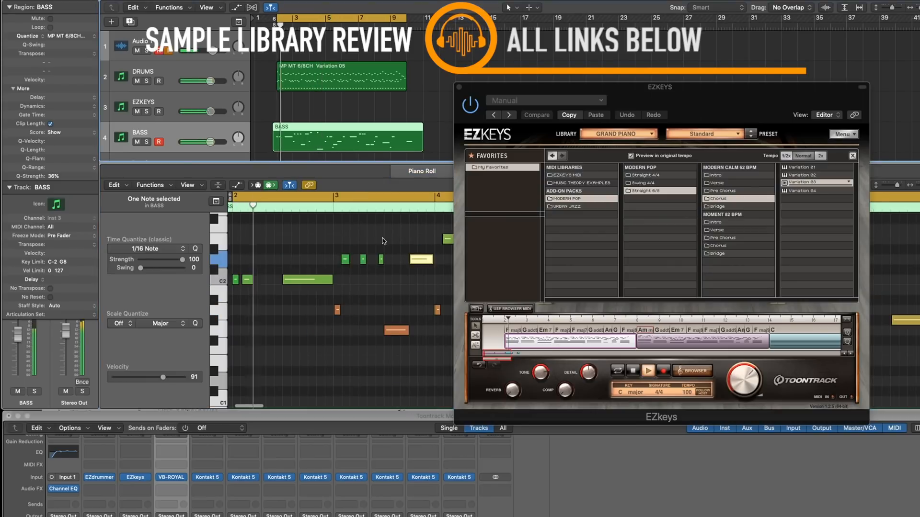
click(379, 276)
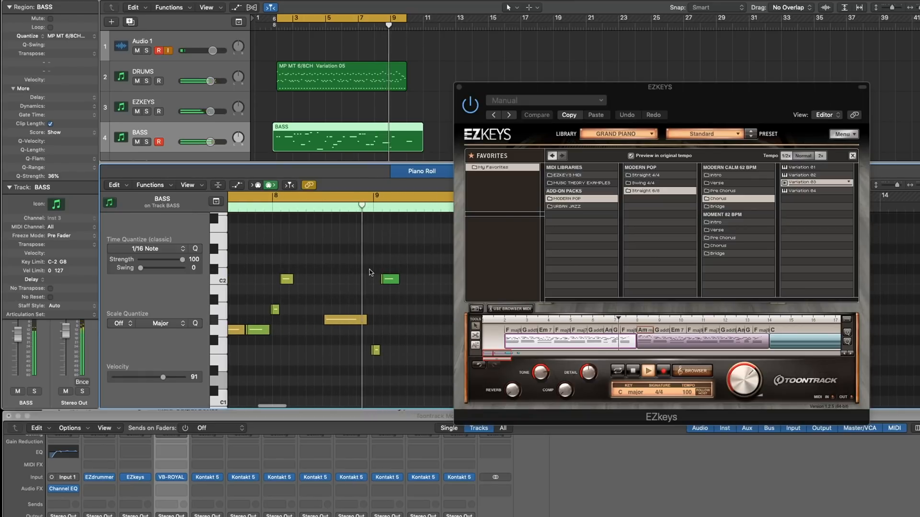
Step: Turn cycling off, replay the passage from late bar 8 and delete the red A1 bass note starting at bar 10
drag(353, 283, 388, 281)
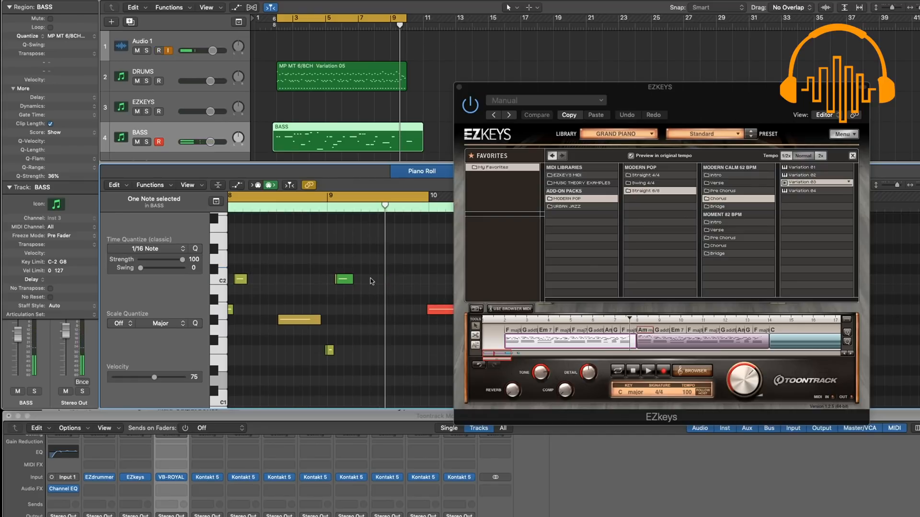
click(314, 199)
click(306, 208)
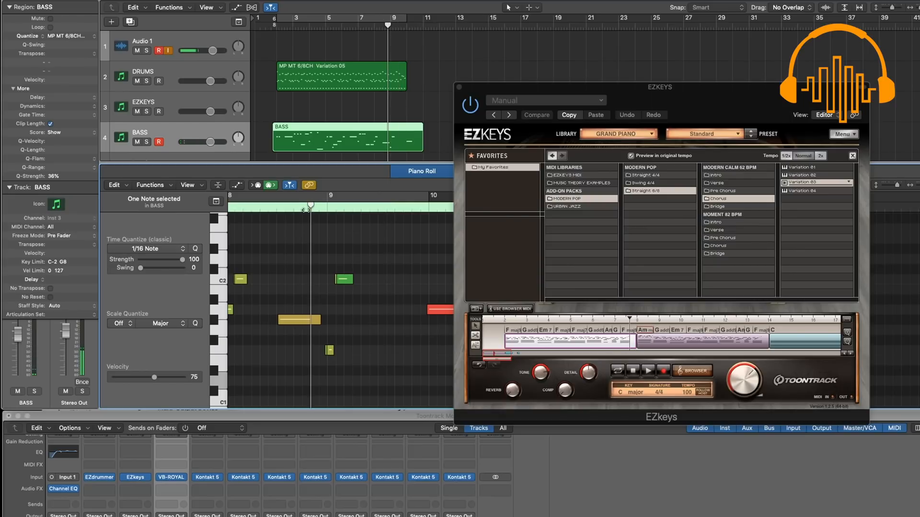
key(space)
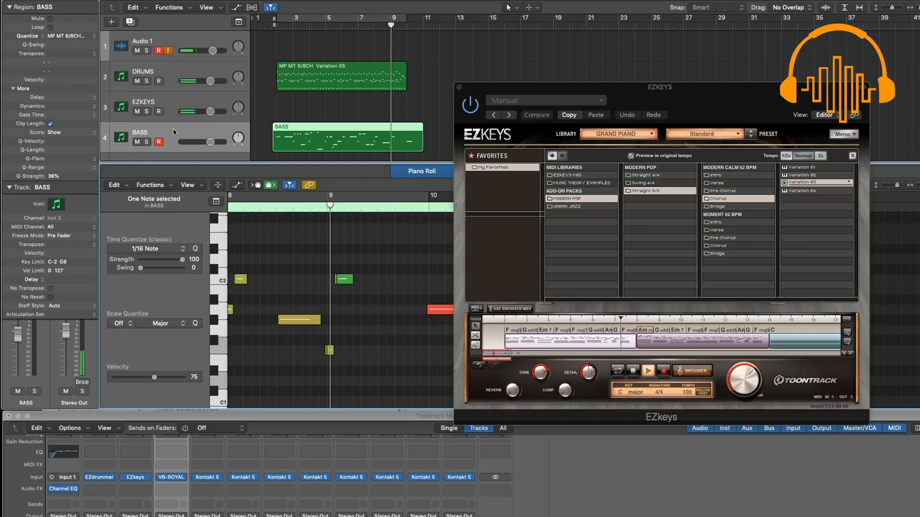
click(261, 208)
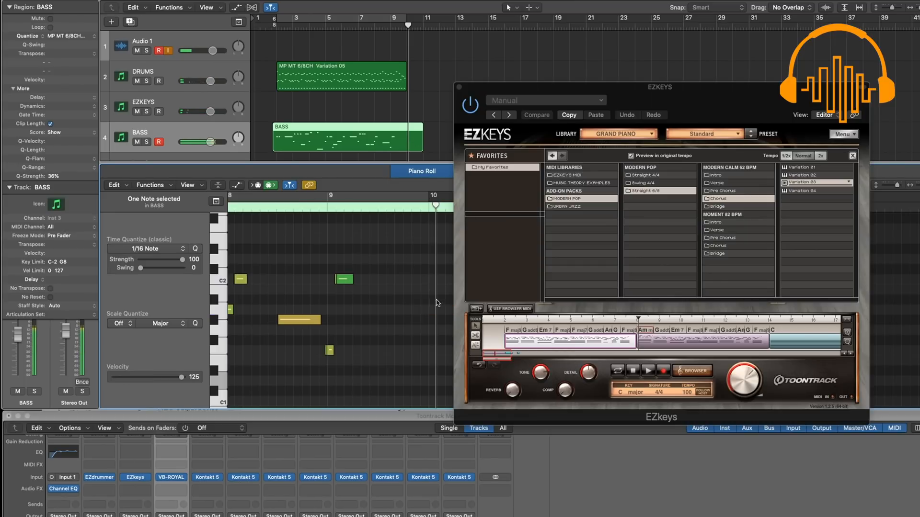
Step: Play bass notes along with the passage around bar 9 and capture the performance as a recording, adding C2 notes in bar 9
click(337, 18)
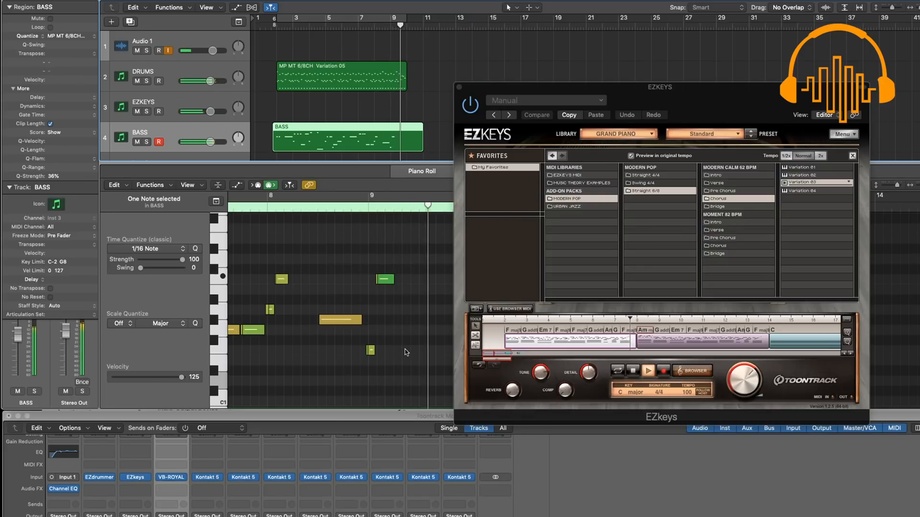
click(283, 210)
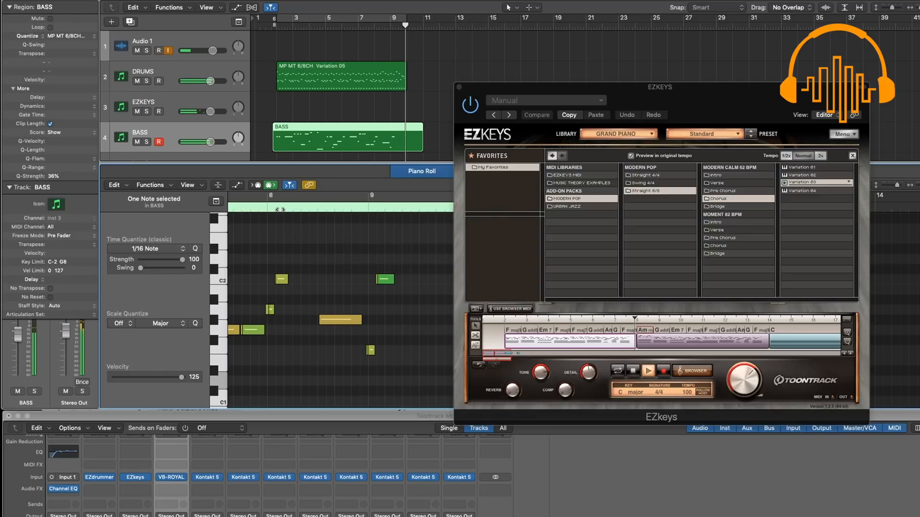
key(shift+r)
key(space)
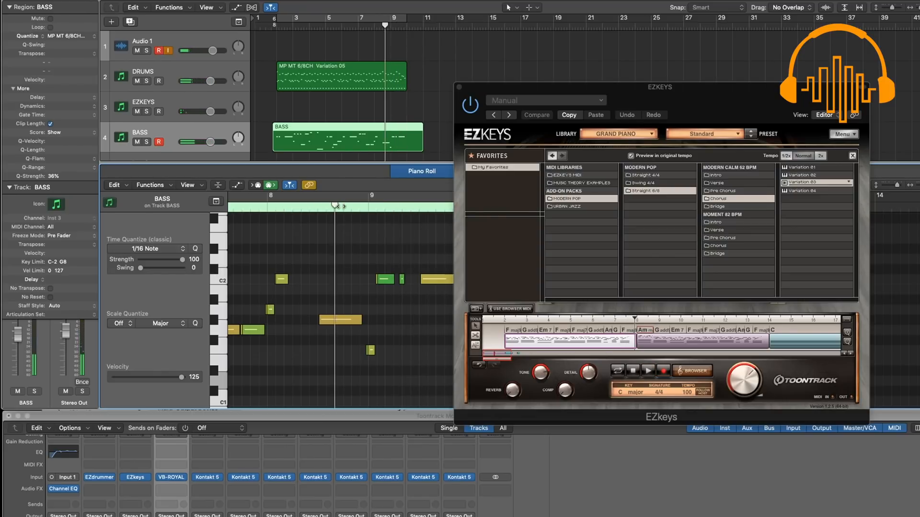
Step: Transpose the long C2 bass note in the second half of bar 9 up an octave to C3 and play it back
click(372, 280)
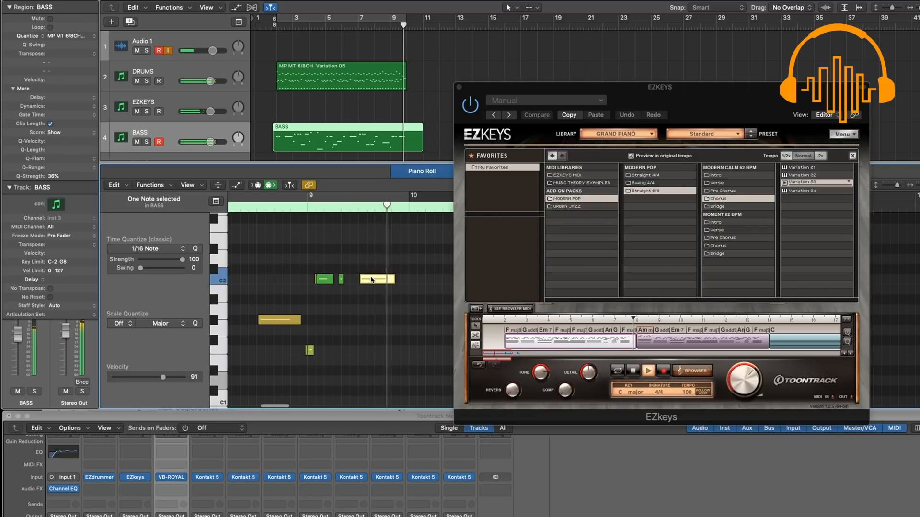
key(space)
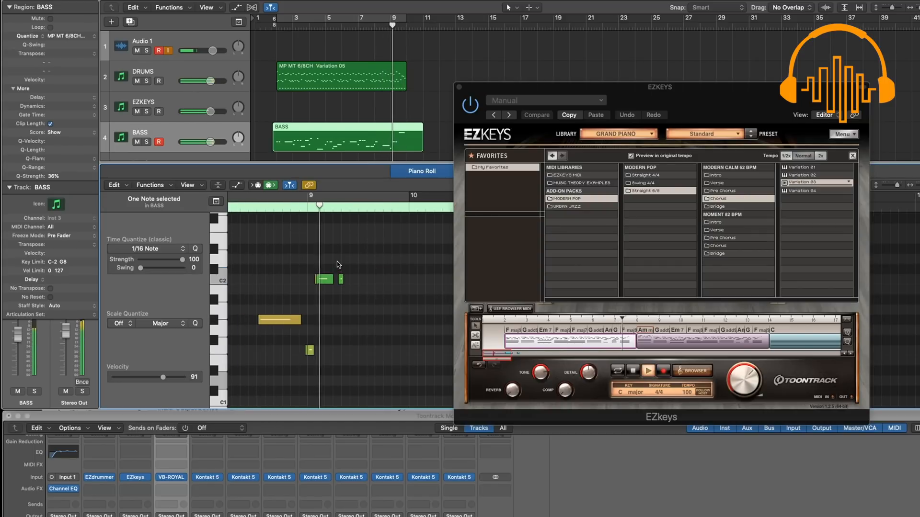
ctrl+alt+click(395, 295)
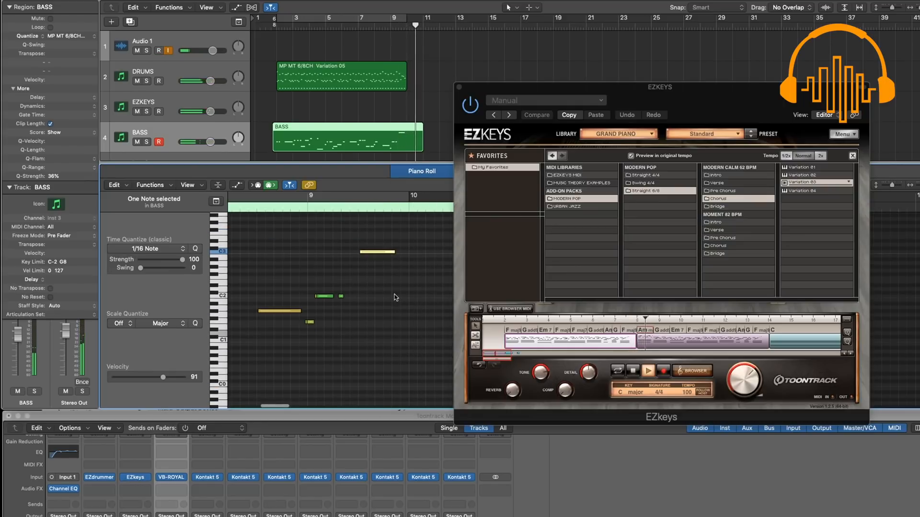
Step: Insert the Modern Calm Chorus Variation 03 pattern after the first block of the EZkeys timeline
click(640, 332)
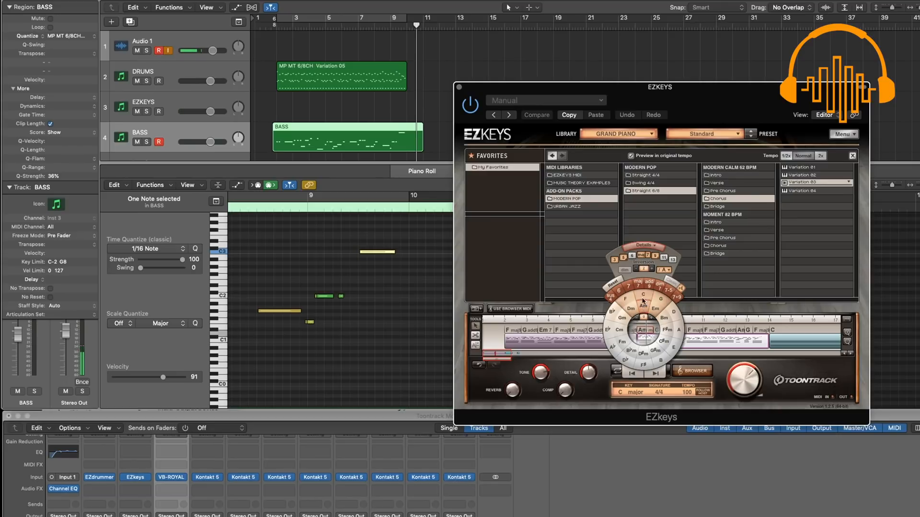
click(789, 183)
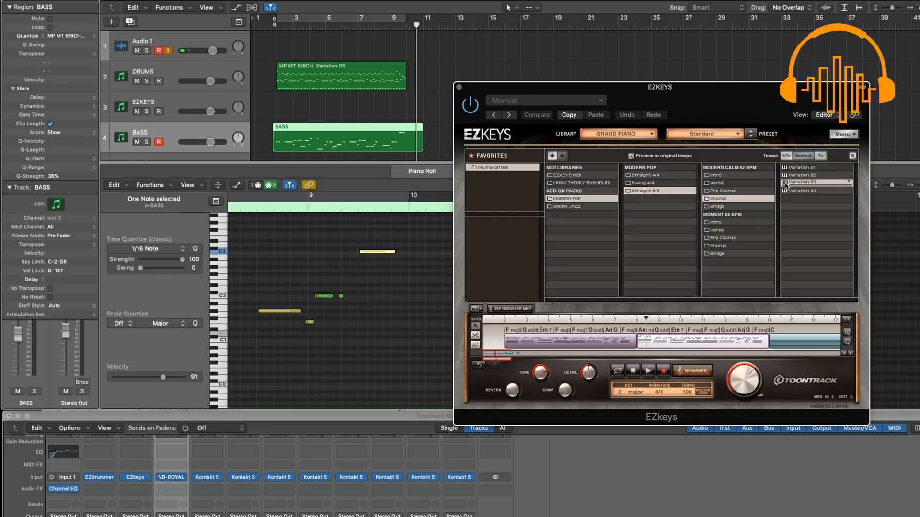
drag(800, 187, 670, 336)
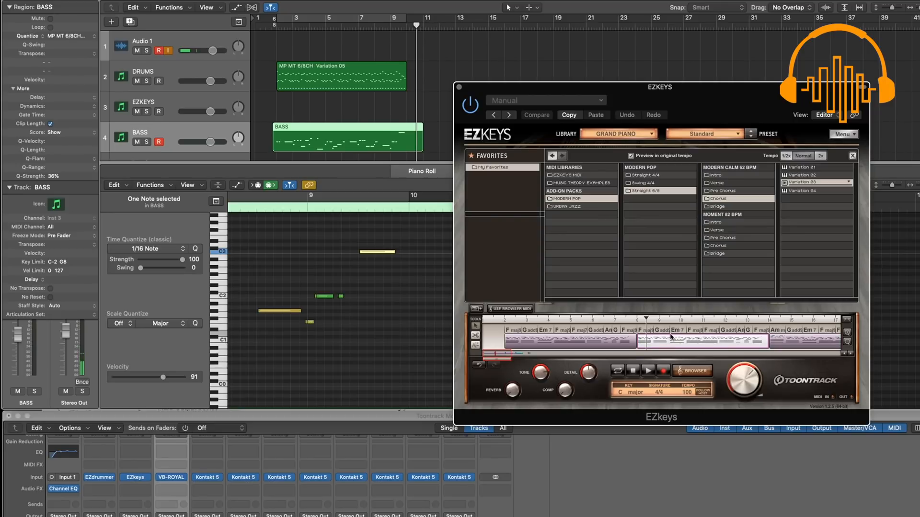
Step: Copy the BASS region to directly before bar 10 on its track, and audition Chorus Variation 04 in EZkeys
drag(304, 129, 438, 128)
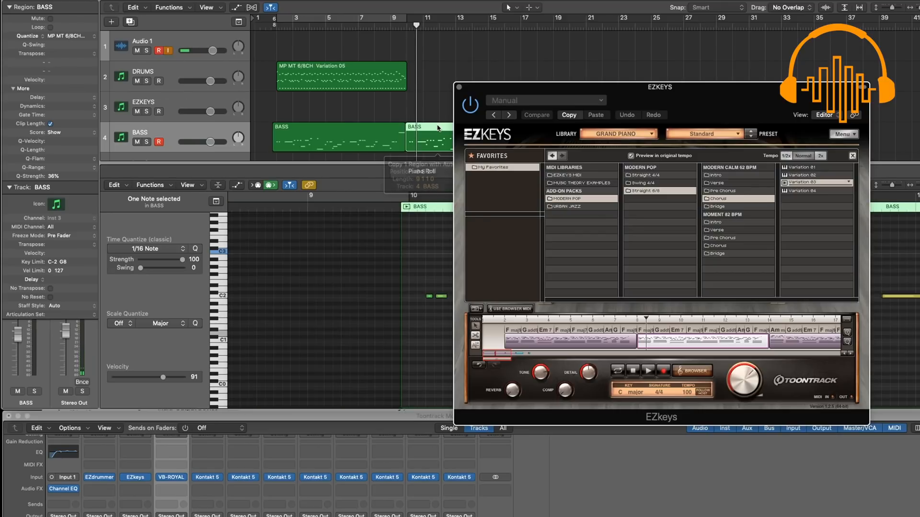
click(784, 191)
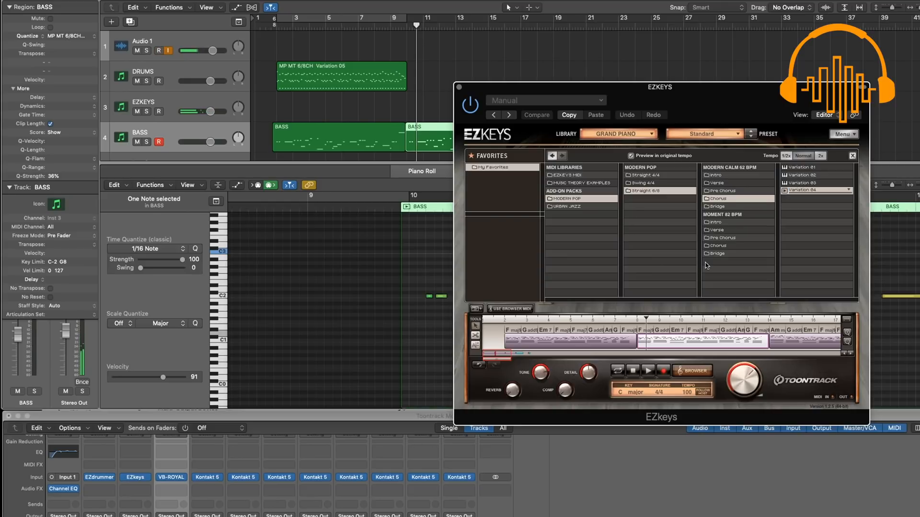
Step: Audition the So Far Chorus Variation 01 groove in EZdrummer and place it at bar 2 on the DRUMS track, before the Variation 05 region
click(89, 479)
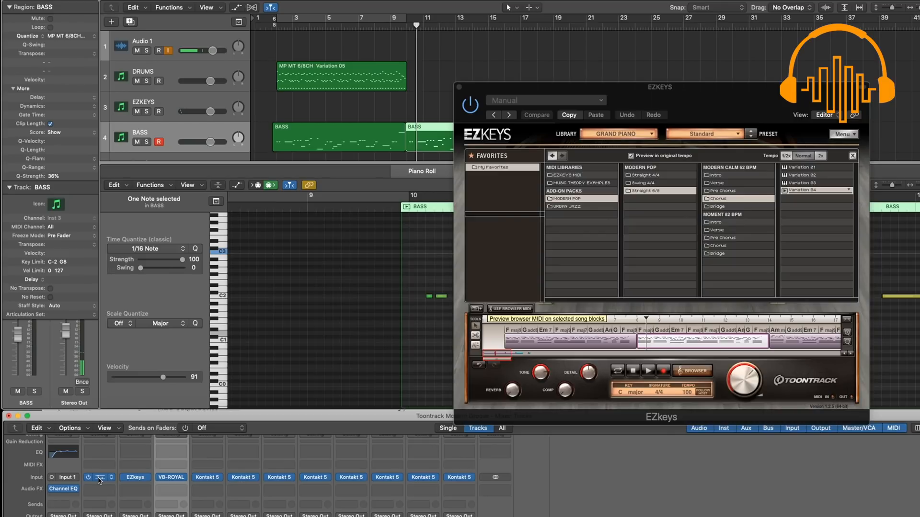
click(99, 479)
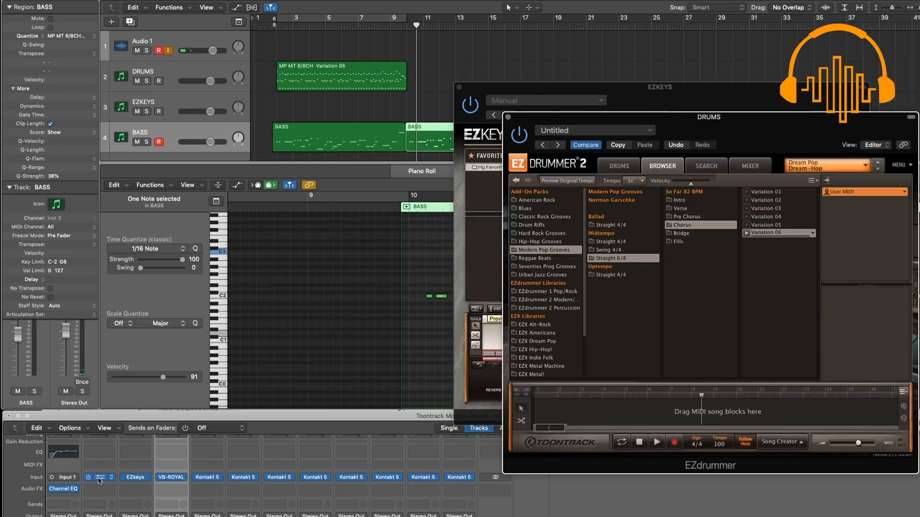
click(746, 192)
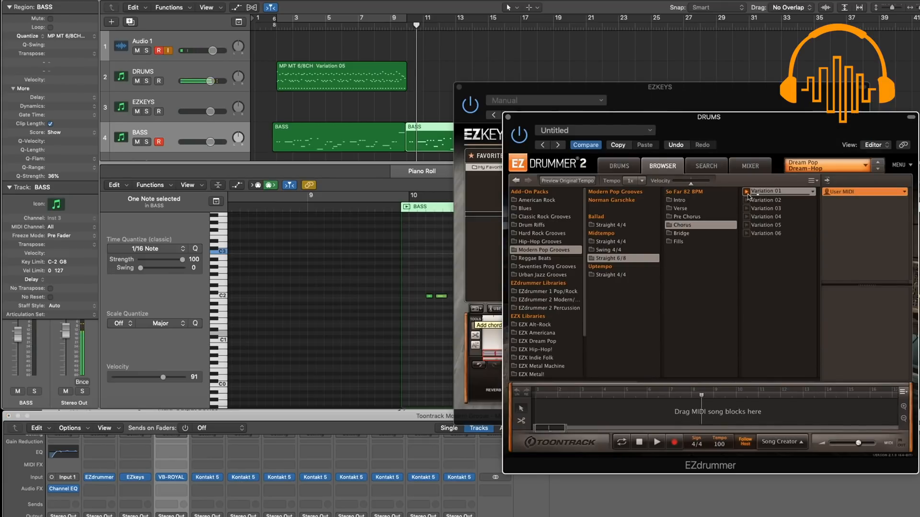
mouse_move(756, 194)
mouse_down()
mouse_move(424, 71)
mouse_move(384, 73)
mouse_move(626, 73)
mouse_move(434, 73)
mouse_up()
shift+click(499, 75)
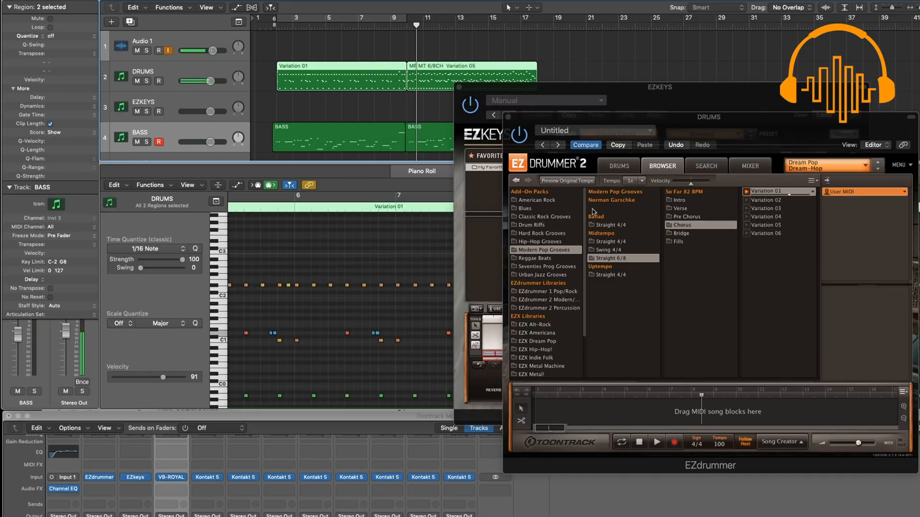
click(746, 192)
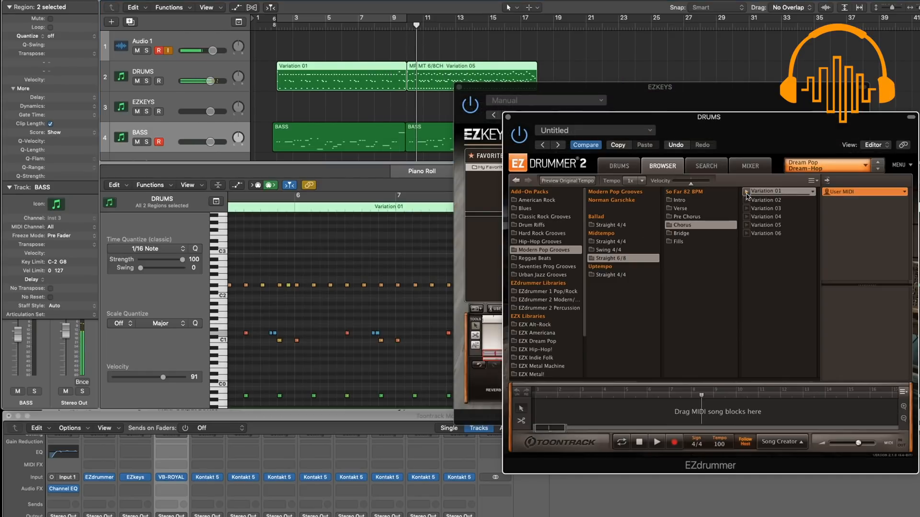
Step: Play the arrangement from bar 2, lower the BASS track's volume to -5.4 dB, and display the mixer
click(277, 28)
key(space)
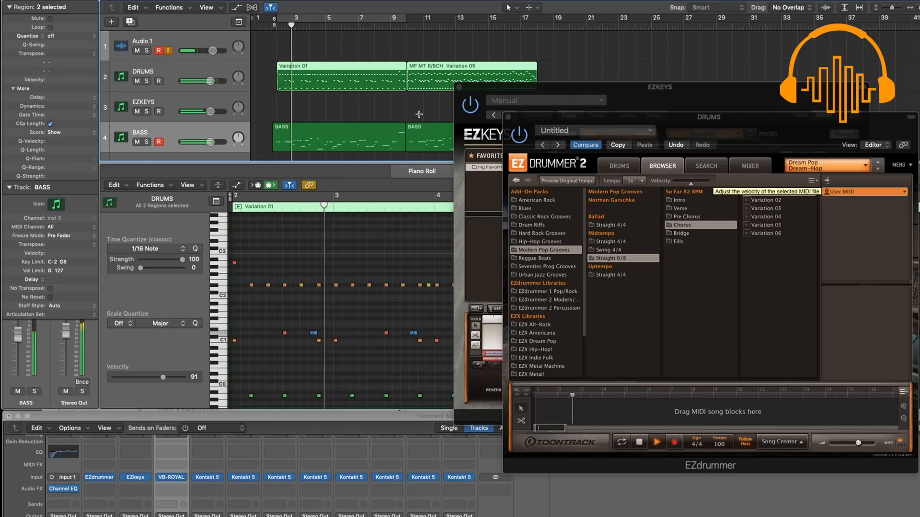
drag(508, 119, 622, 148)
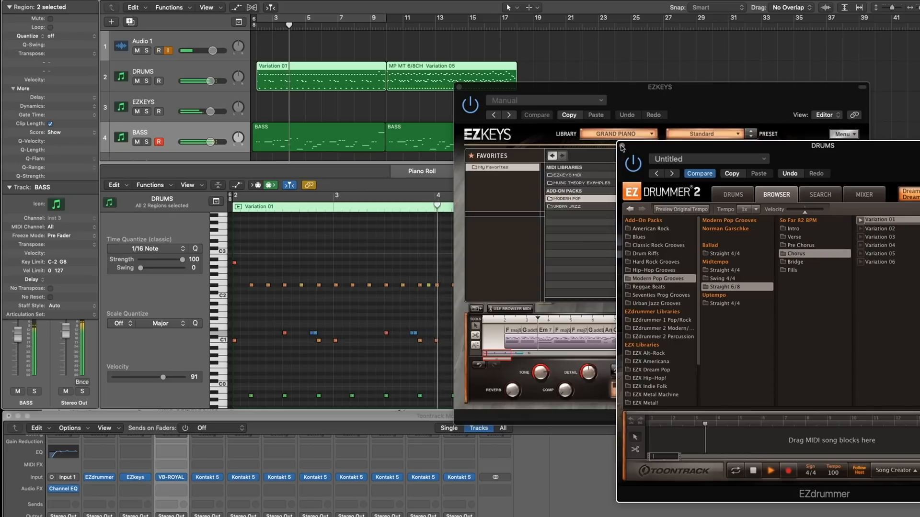
click(145, 132)
scroll(268, 474, down, 4)
drag(171, 512, 171, 516)
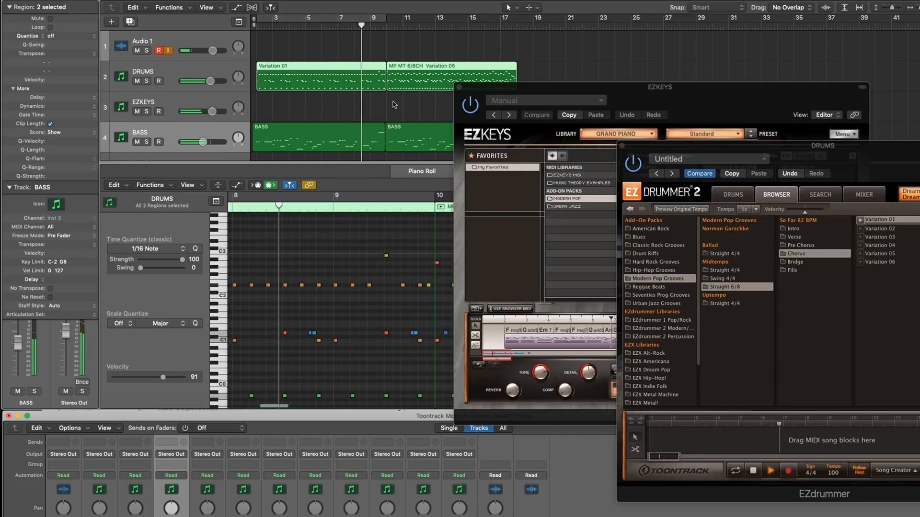
key(x)
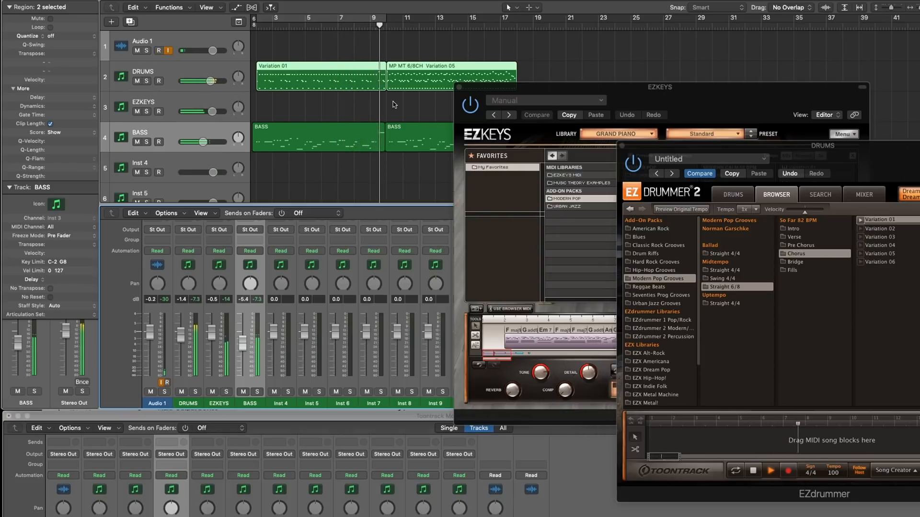
Step: Delete the second BASS region and trim the start of the first BASS region to bar 2
click(419, 129)
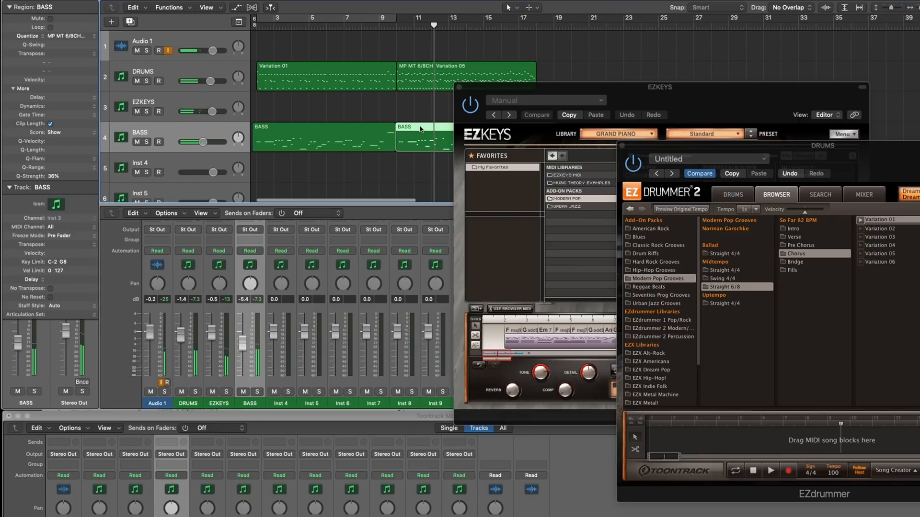
key(Delete)
scroll(360, 140, down, 3)
scroll(360, 141, up, 8)
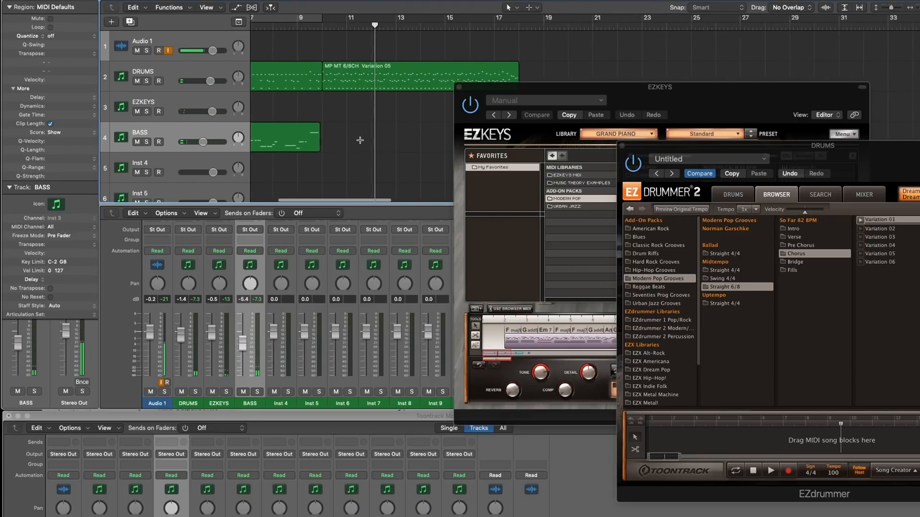
scroll(361, 143, left, 2)
scroll(360, 142, left, 5)
drag(308, 140, 316, 134)
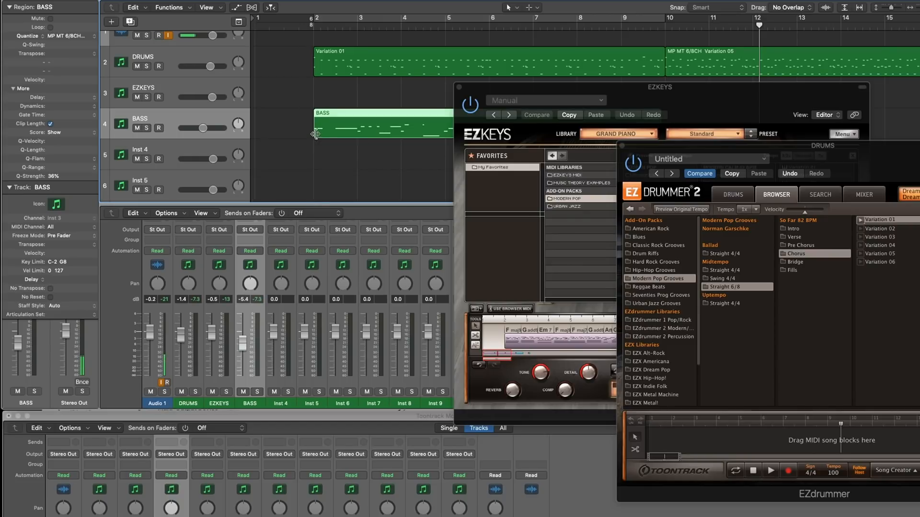
Step: Copy the trimmed BASS region to bar 10 on its track and play back the arrangement
scroll(316, 134, right, 3)
scroll(280, 116, down, 5)
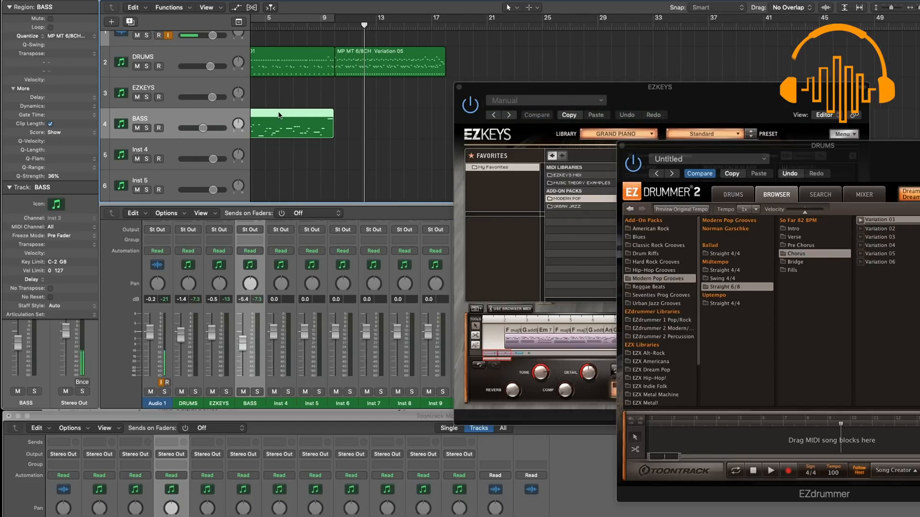
scroll(279, 115, left, 1)
alt+drag(291, 116, 402, 117)
key(space)
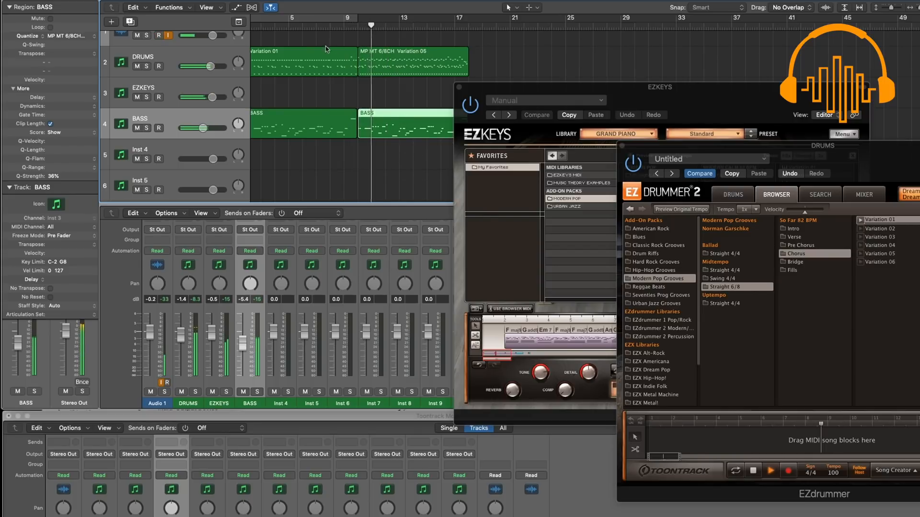
key(space)
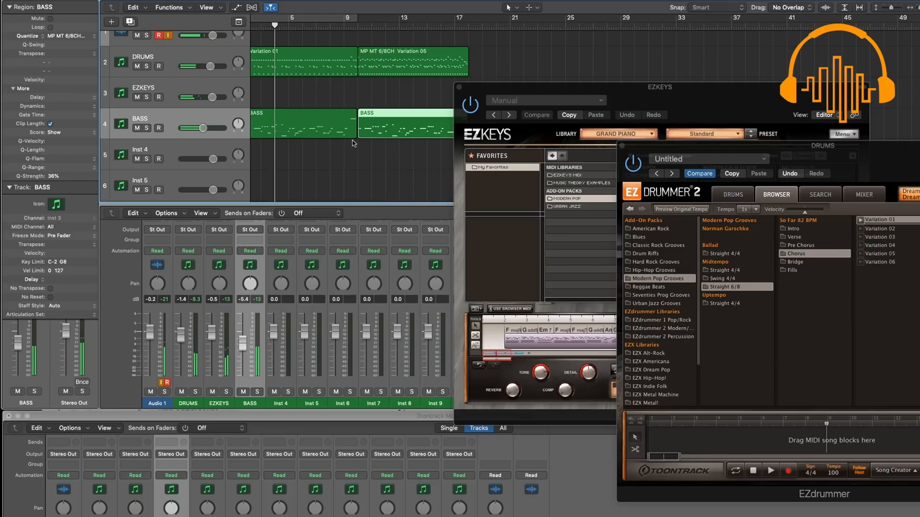
scroll(324, 101, down, 10)
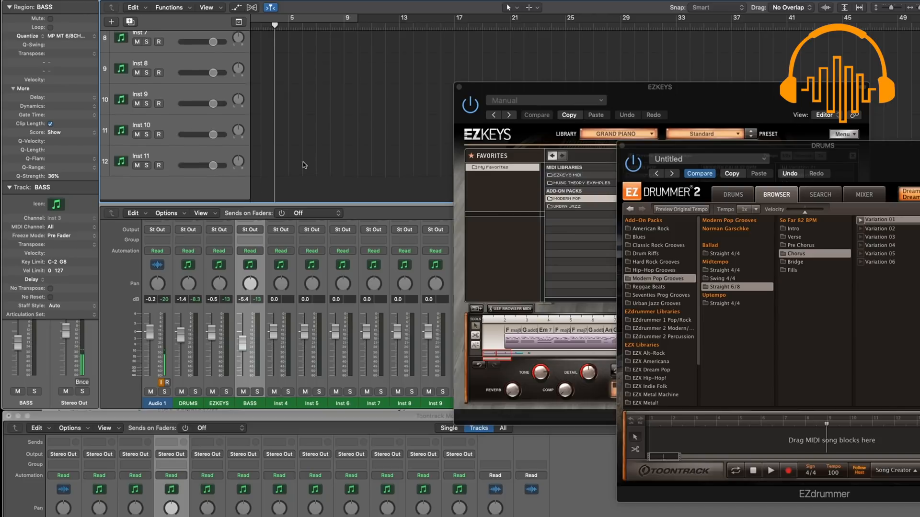
scroll(303, 165, up, 10)
key(space)
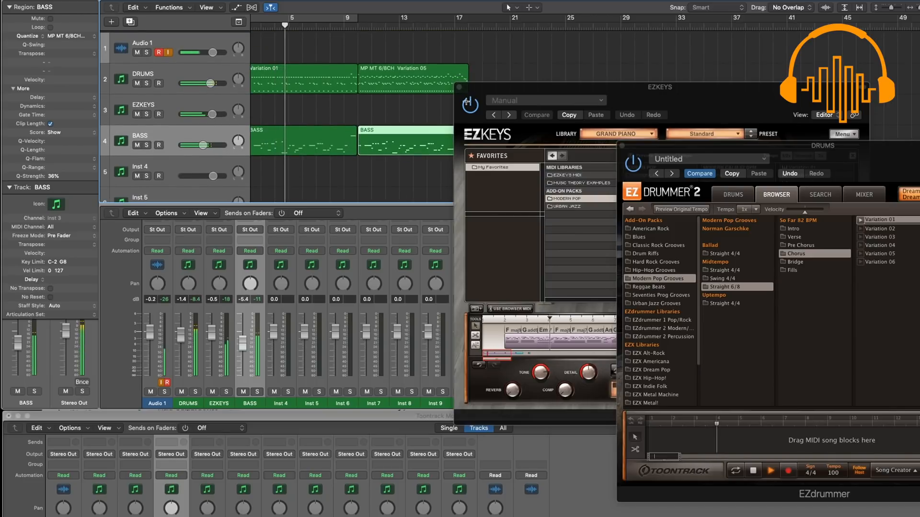
Step: Place the first two EZkeys song blocks on the Inst 4 track at bars 2 and 10, and mute the EZKEYS track
click(621, 146)
drag(529, 342, 285, 170)
drag(673, 343, 371, 175)
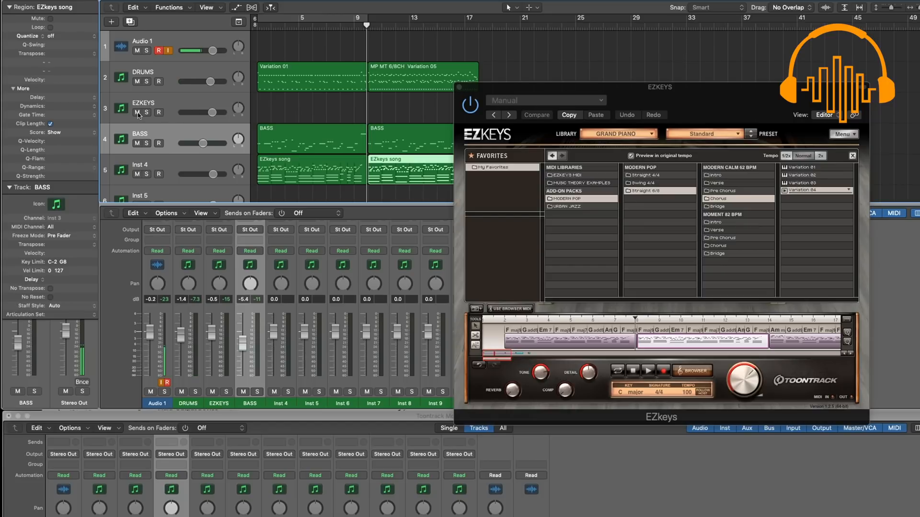
click(190, 164)
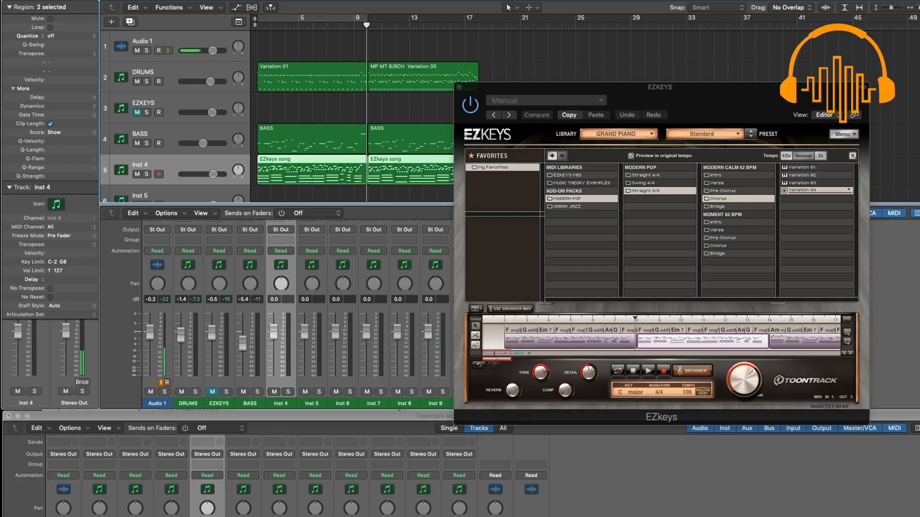
Step: Open the Kontakt 5 instrument on the Inst 4 track and browse its installed sound libraries
scroll(281, 474, up, 5)
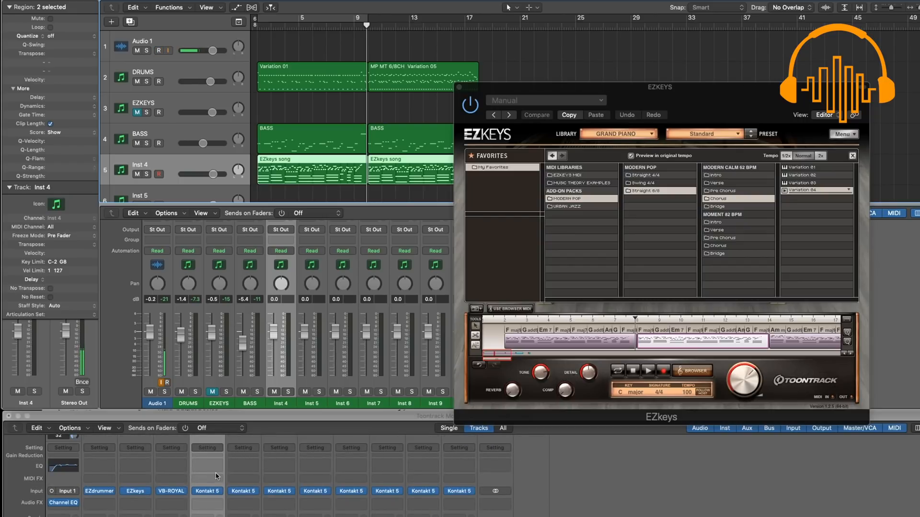
click(218, 459)
click(221, 498)
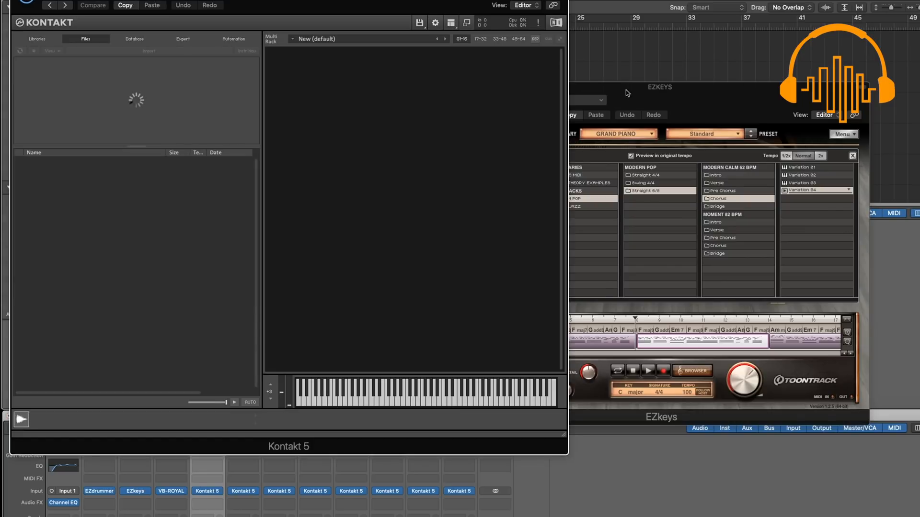
click(628, 93)
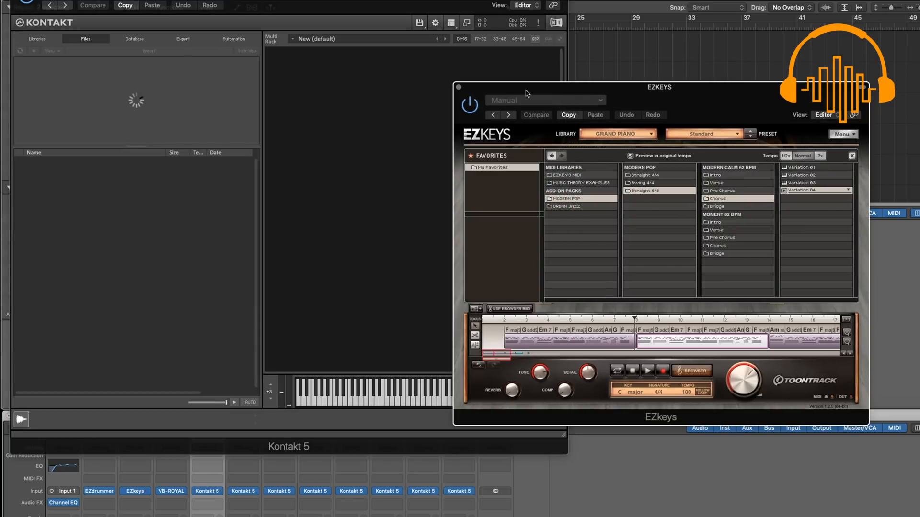
click(459, 88)
drag(375, 4, 693, 73)
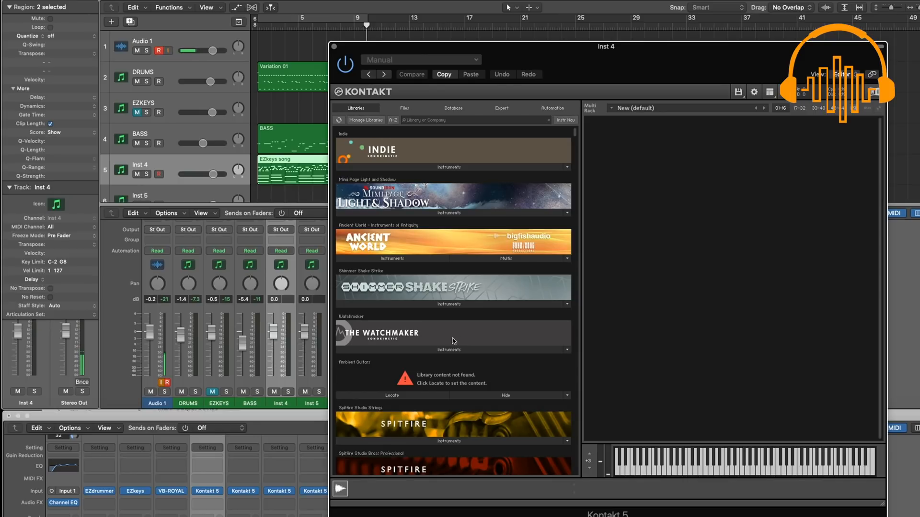
scroll(454, 341, down, 2)
scroll(453, 341, down, 15)
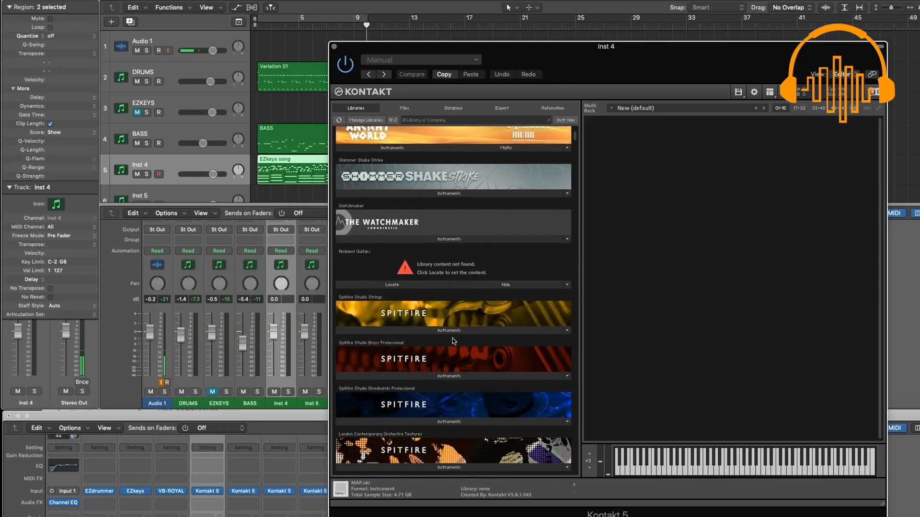
scroll(453, 341, down, 20)
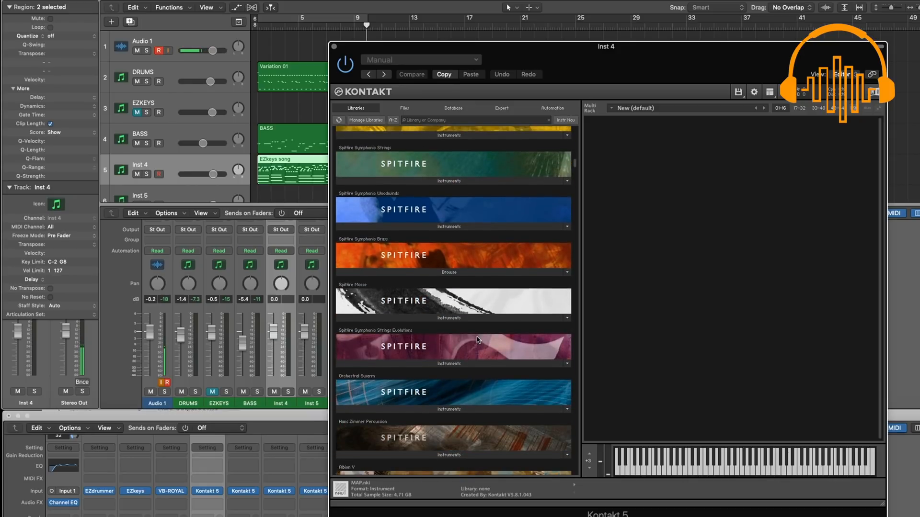
scroll(477, 339, down, 15)
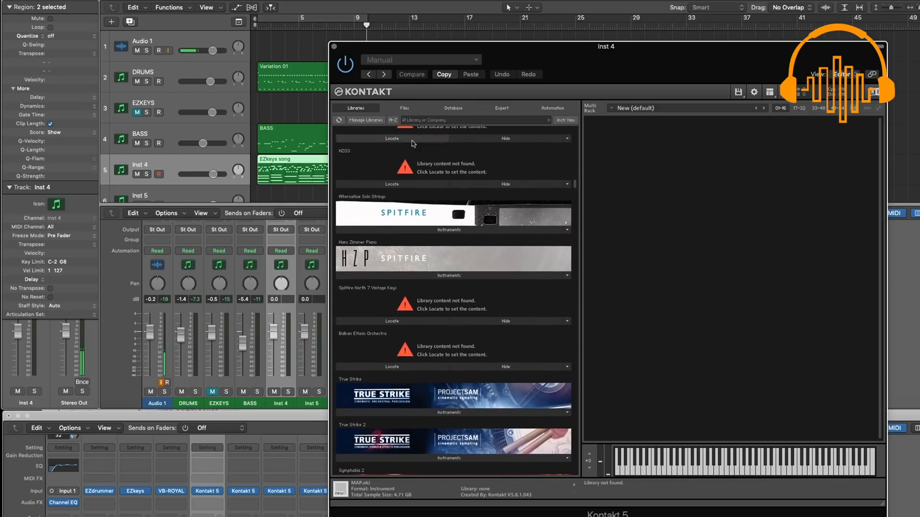
Step: Replace Kontakt 5 with UVIWorkstation on the Inst 4 track and open its sound browser
click(221, 492)
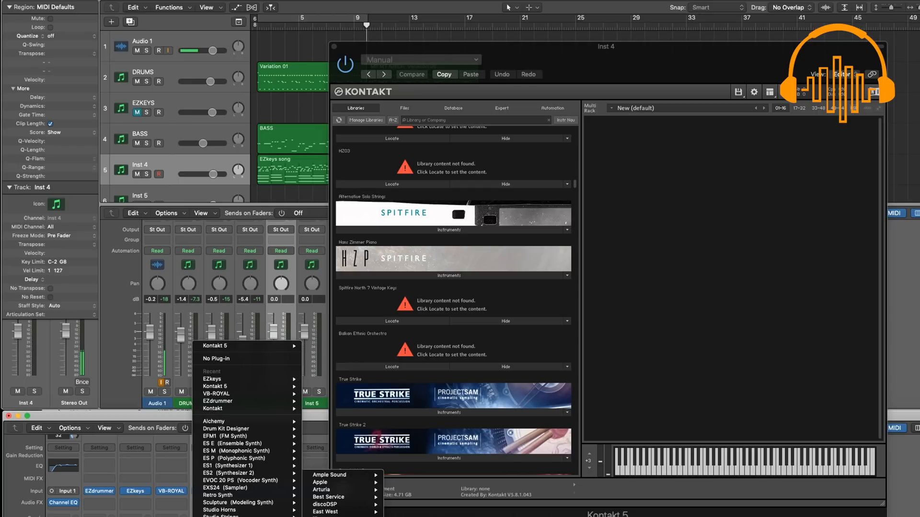
click(412, 510)
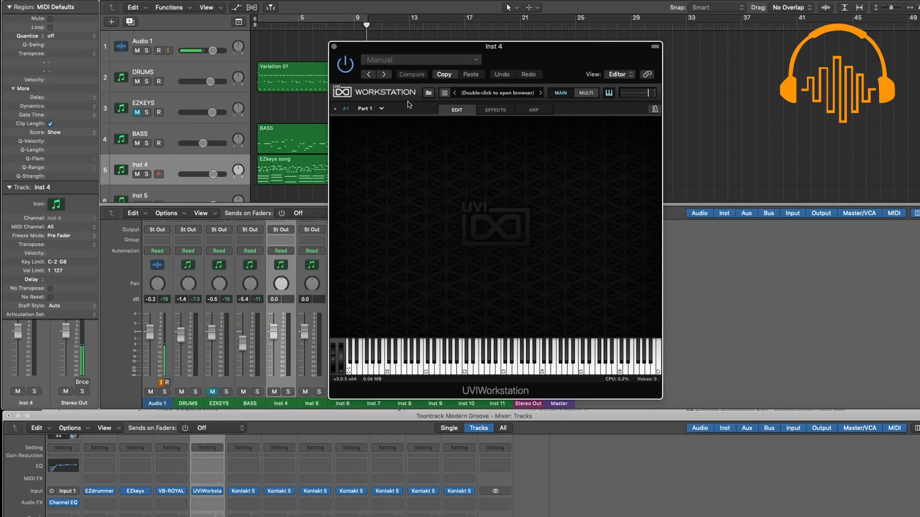
double_click(511, 94)
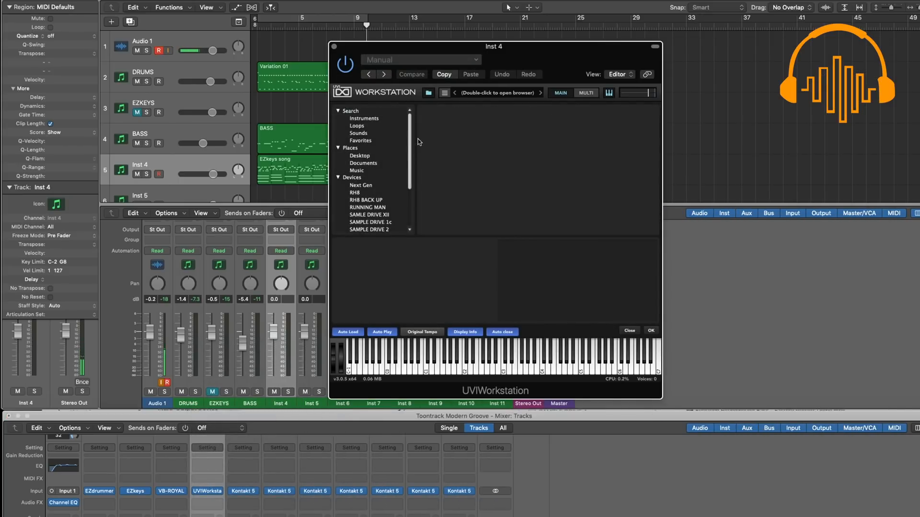
Step: Load the UVS-3200.ufs soundbank from the UVI Libraries folder on SAMPLE DRIVE X
drag(412, 146, 413, 190)
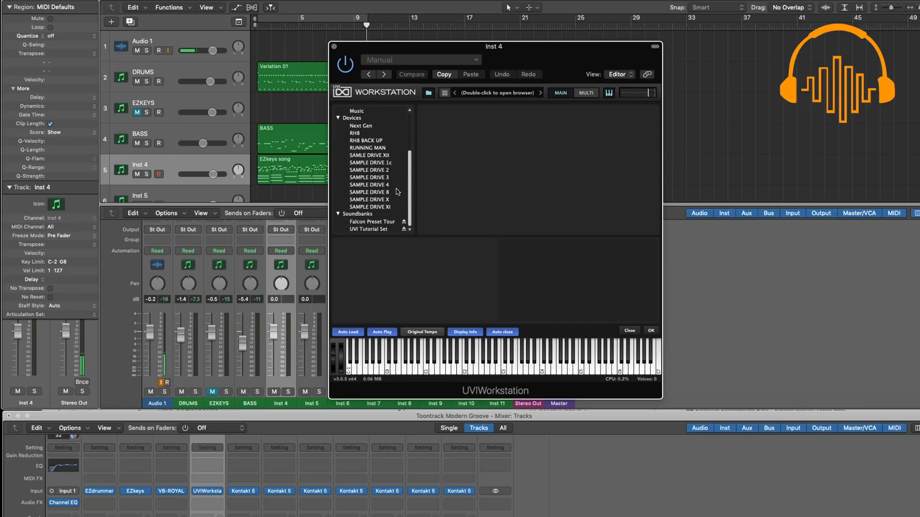
click(393, 206)
click(392, 200)
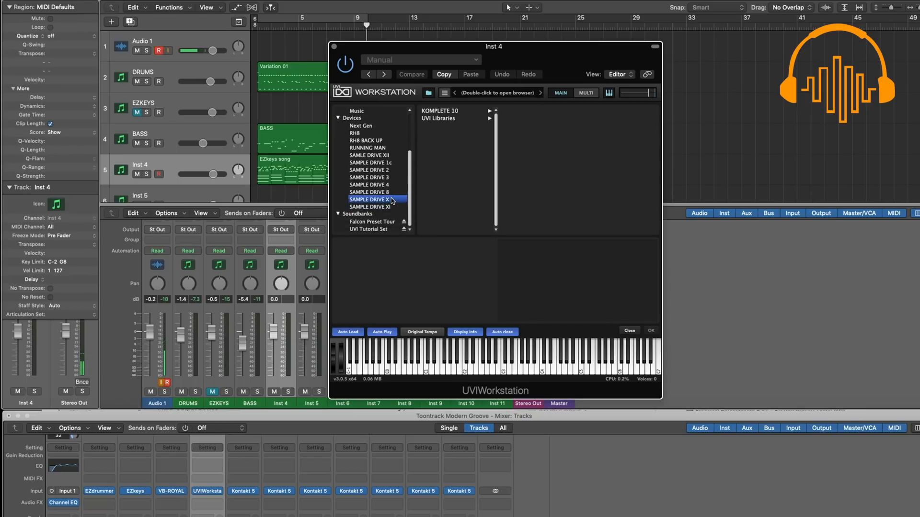
click(455, 118)
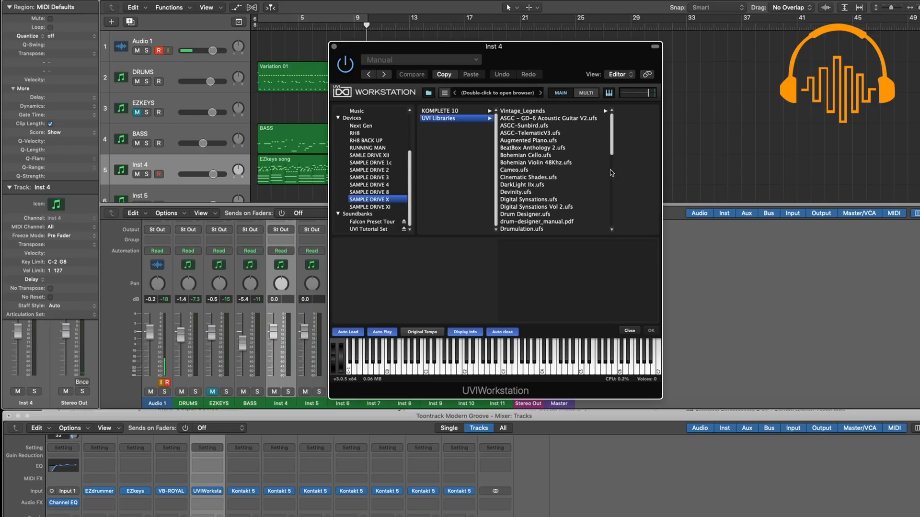
drag(612, 154, 612, 227)
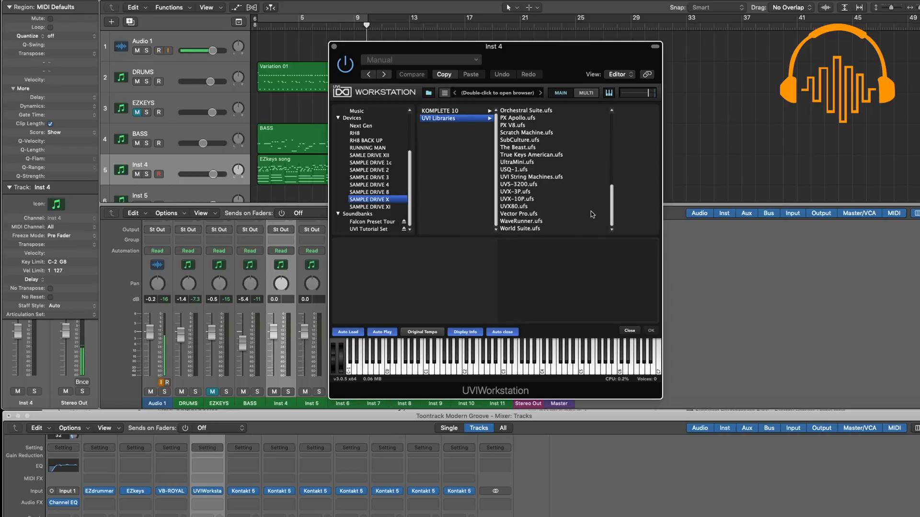
click(535, 186)
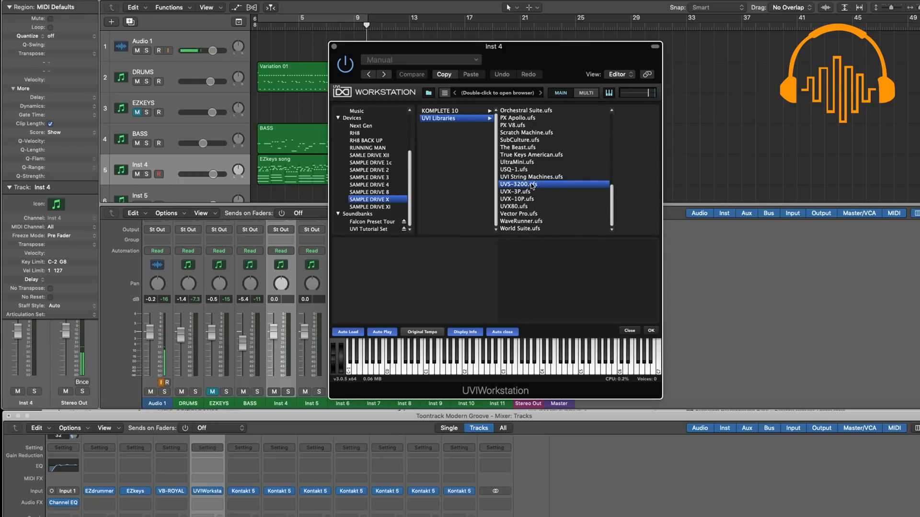
double_click(513, 184)
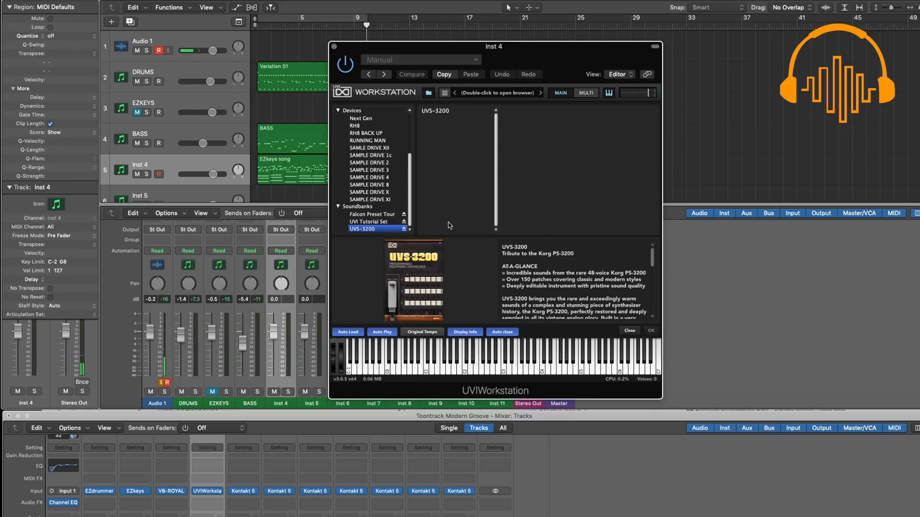
Step: Load the UVS-3200 program and choose the Dreamland Keys preset from its Keyboards category
double_click(440, 112)
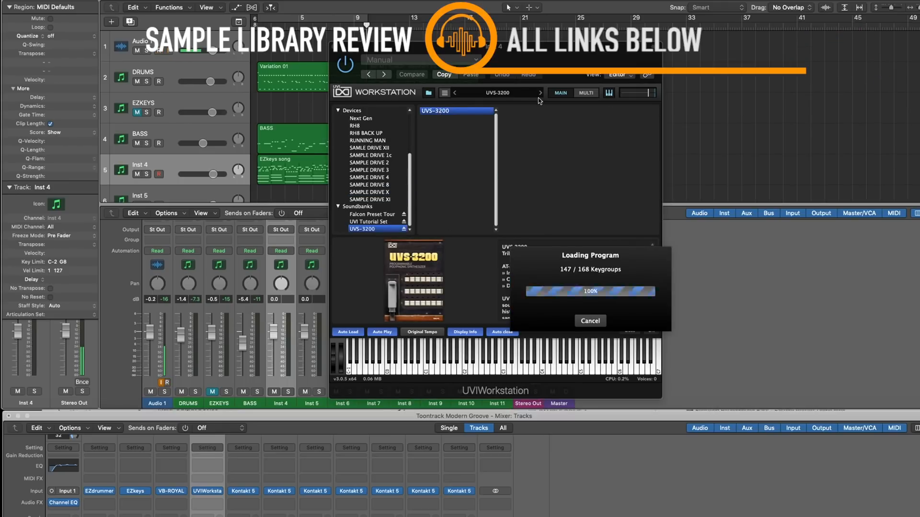
drag(515, 59, 662, 106)
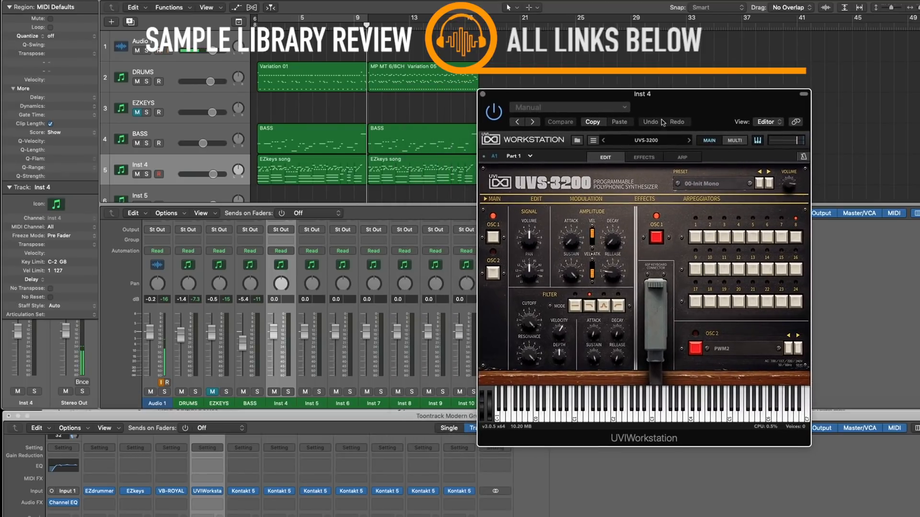
click(705, 187)
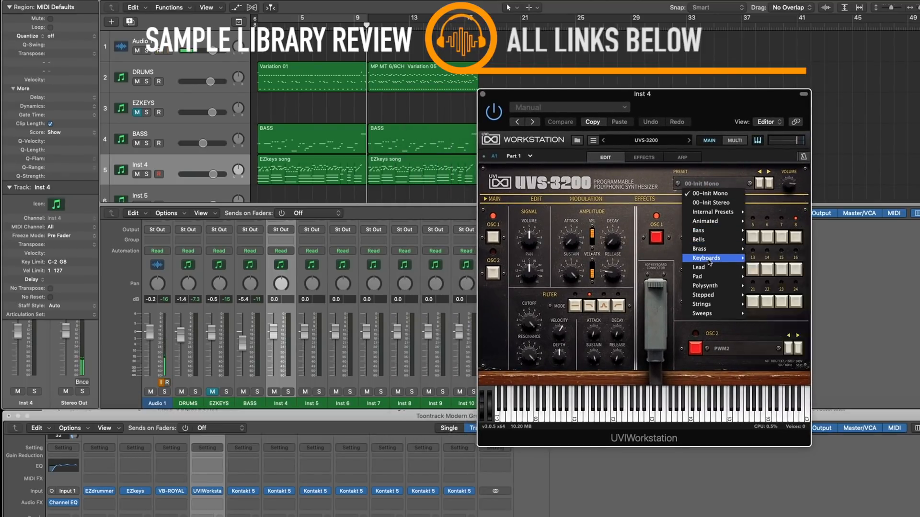
mouse_move(716, 258)
click(771, 268)
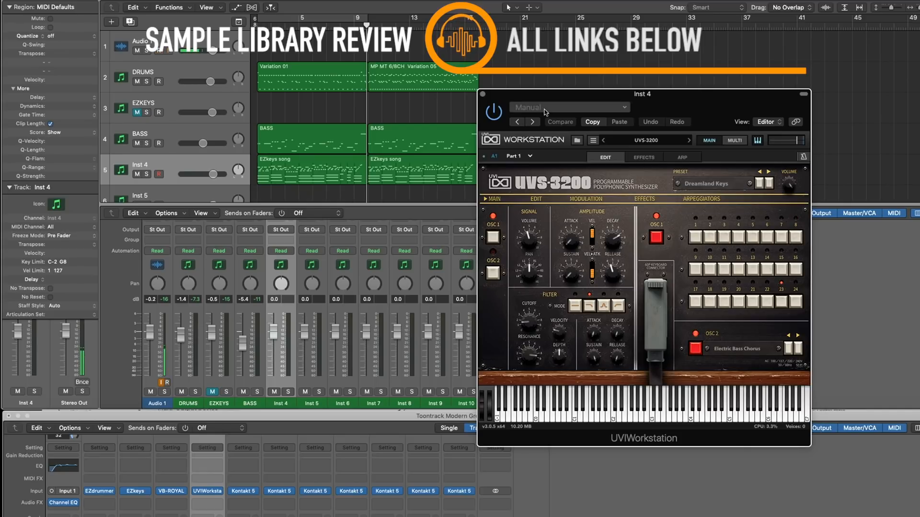
Step: During playback, switch the UVS-3200 to the Harp Landscape preset and lower the Inst 4 track volume to -10.8 dB
key(space)
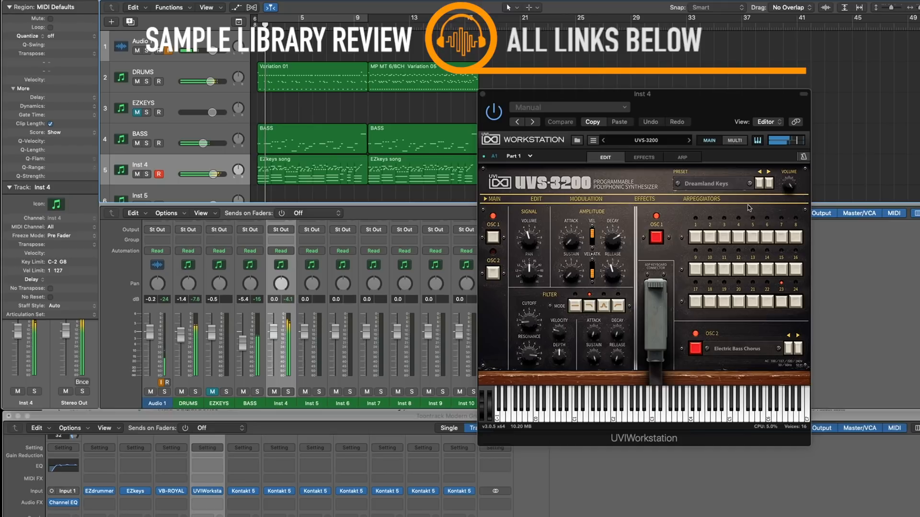
click(769, 184)
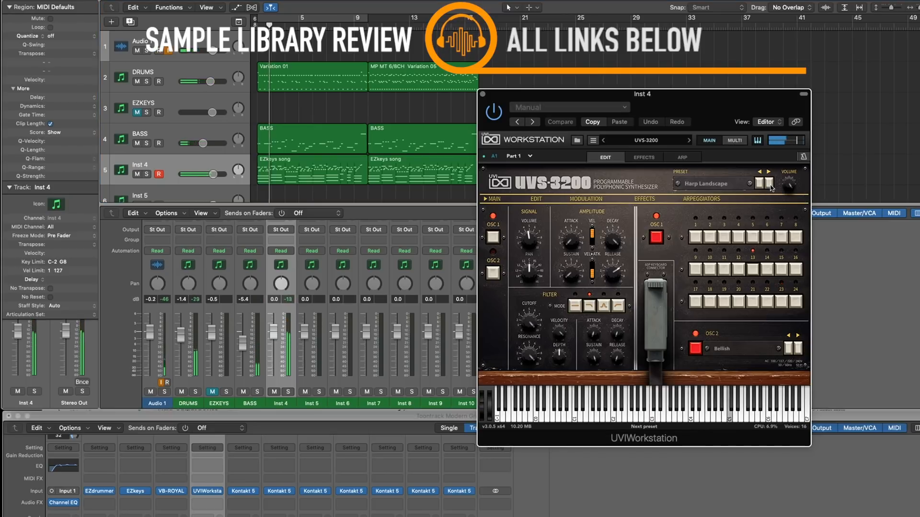
click(222, 468)
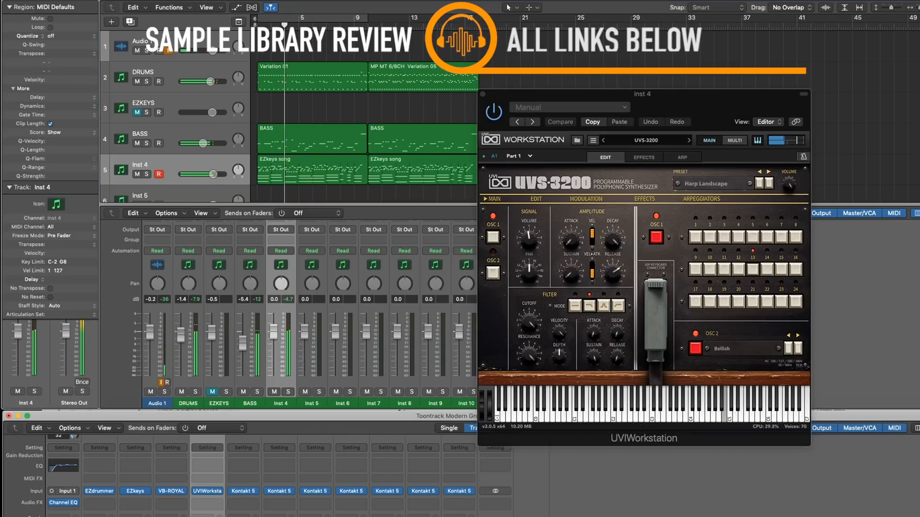
scroll(221, 469, down, 3)
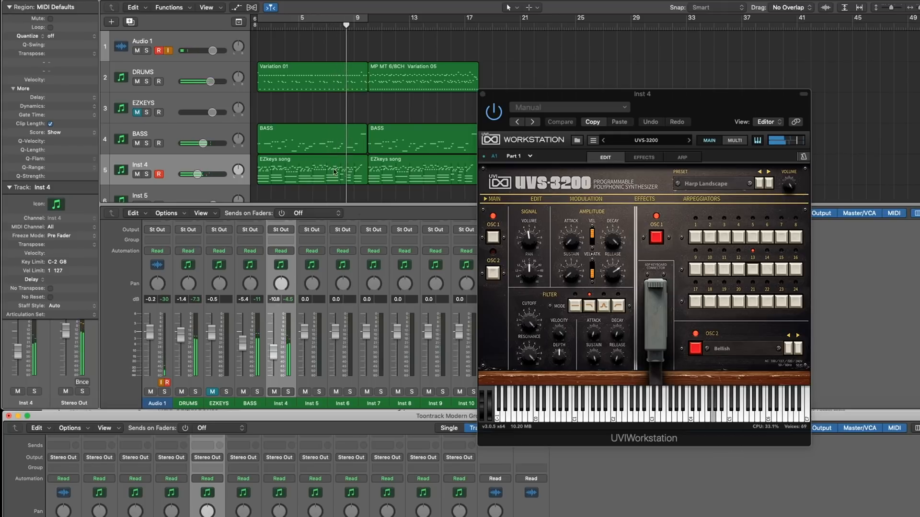
Step: Rename the Inst 4 track as Harp landscape
scroll(161, 121, down, 3)
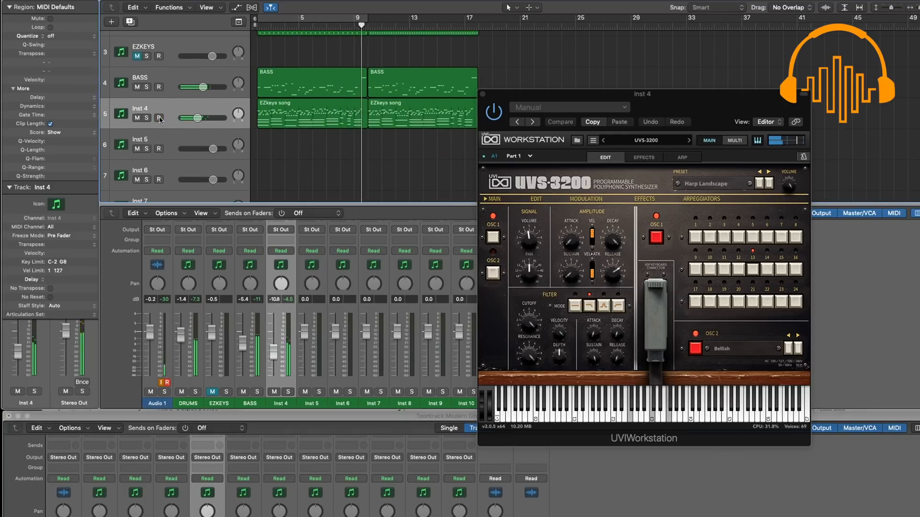
double_click(139, 108)
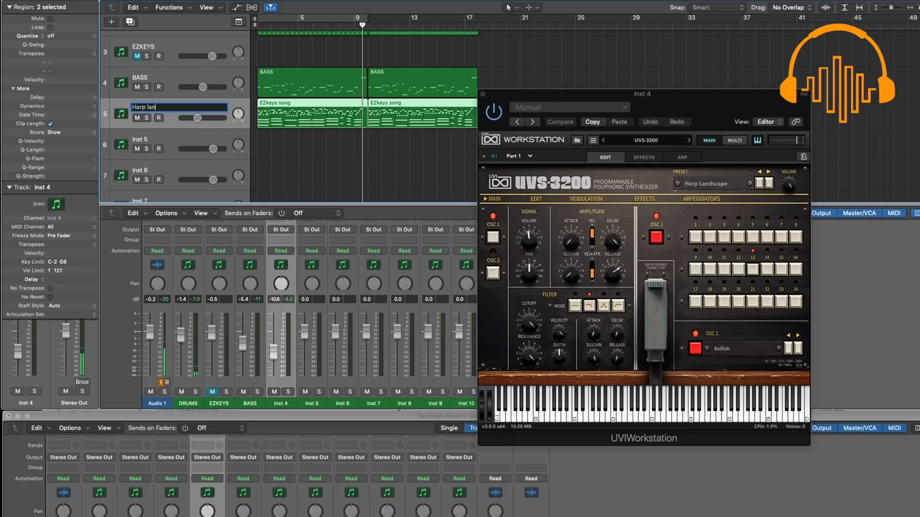
key(Return)
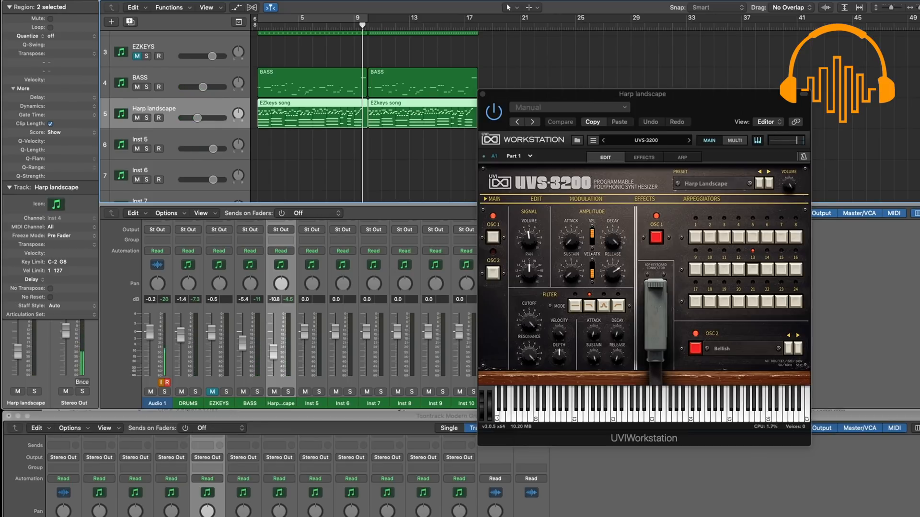
Step: Copy both EZkeys song regions from the Harp landscape track to the Inst 5 track at the same bar positions
shift+click(397, 104)
click(397, 104)
shift+click(360, 107)
drag(314, 106, 317, 141)
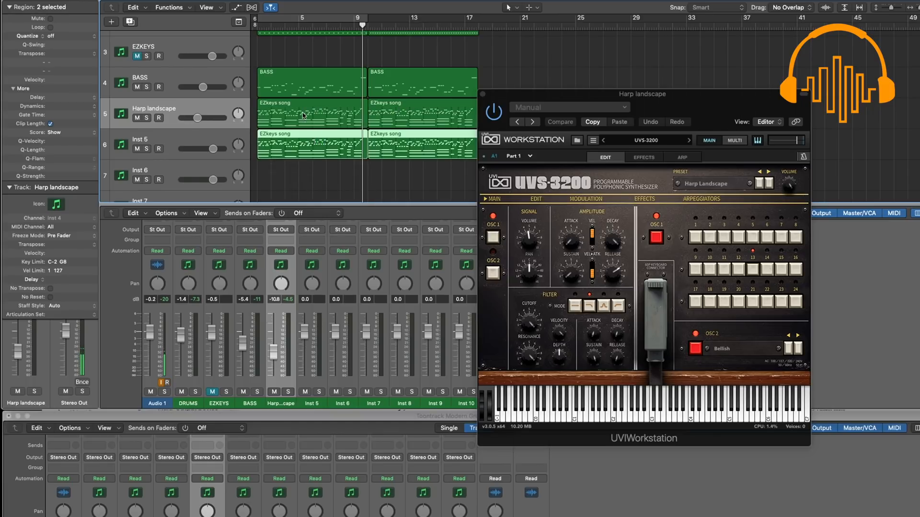
Step: Join the two EZkeys song regions on the Harp landscape track into one region with the Glue tool
click(302, 109)
shift+click(387, 104)
right_click(387, 106)
click(387, 106)
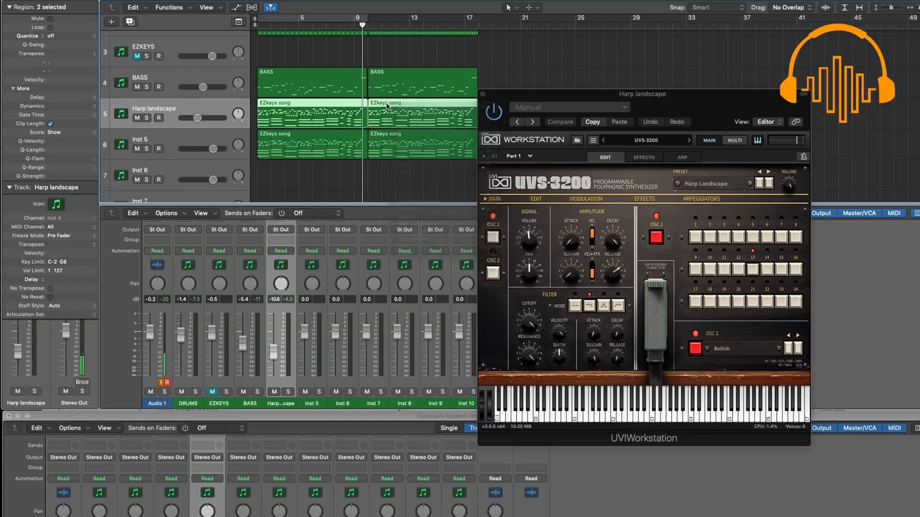
click(511, 9)
click(539, 80)
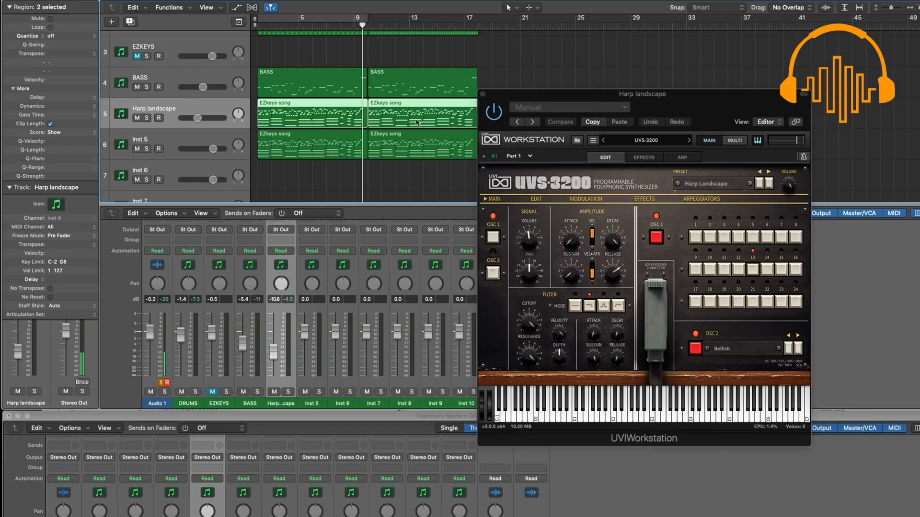
click(508, 8)
click(531, 20)
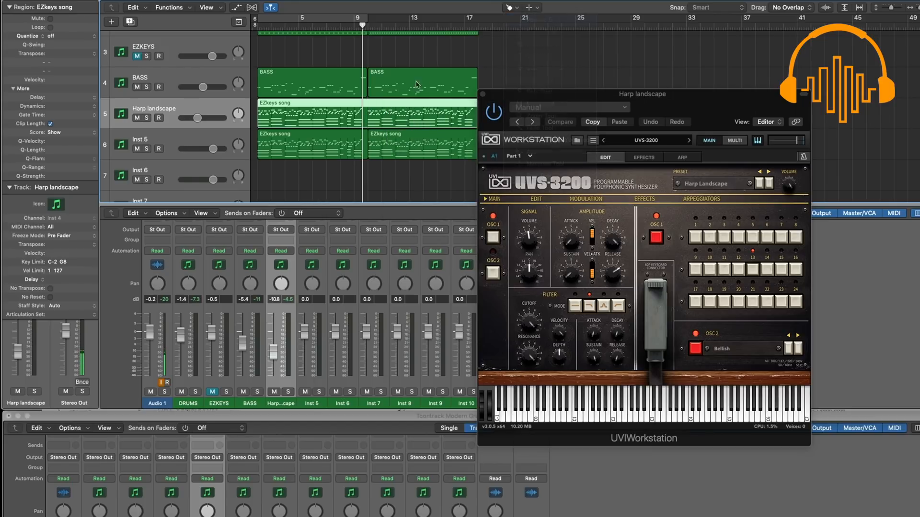
Step: Mute all the low chord notes below C4 in the joined Harp landscape region in the Piano Roll
double_click(448, 105)
click(483, 94)
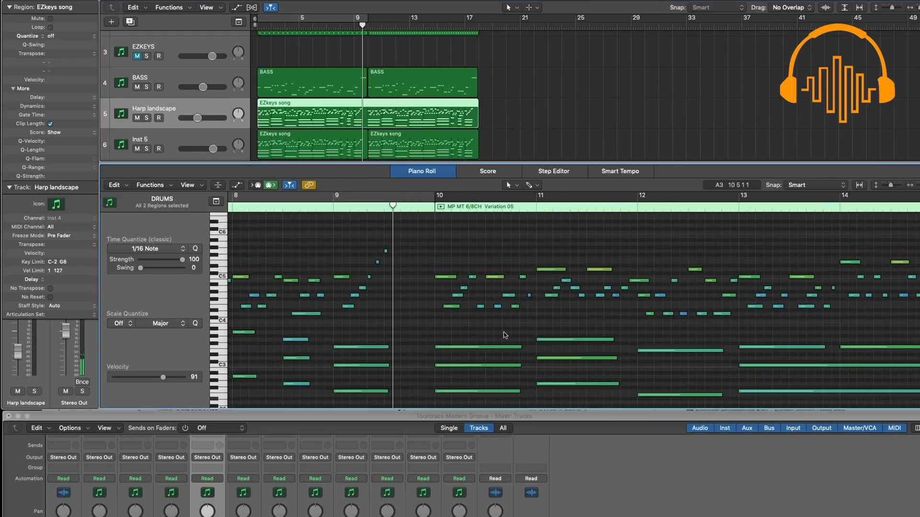
ctrl+alt+click(505, 333)
ctrl+alt+click(504, 333)
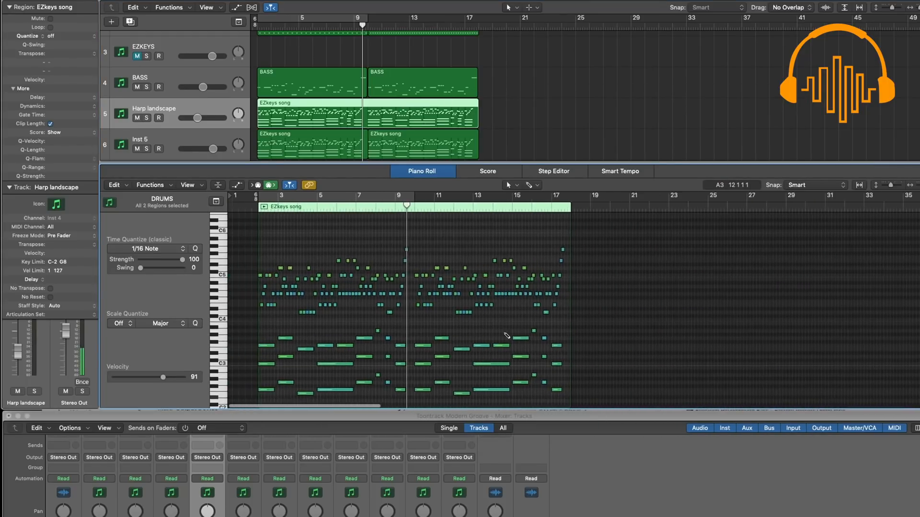
drag(257, 293, 561, 395)
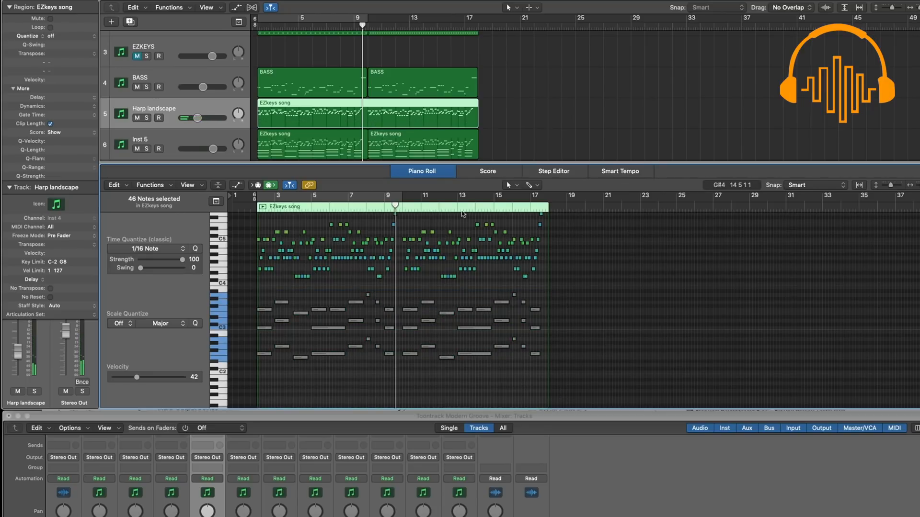
Step: Show both Inst 5 EZkeys song regions in the Piano Roll and select their upper melody notes
click(312, 139)
shift+click(408, 140)
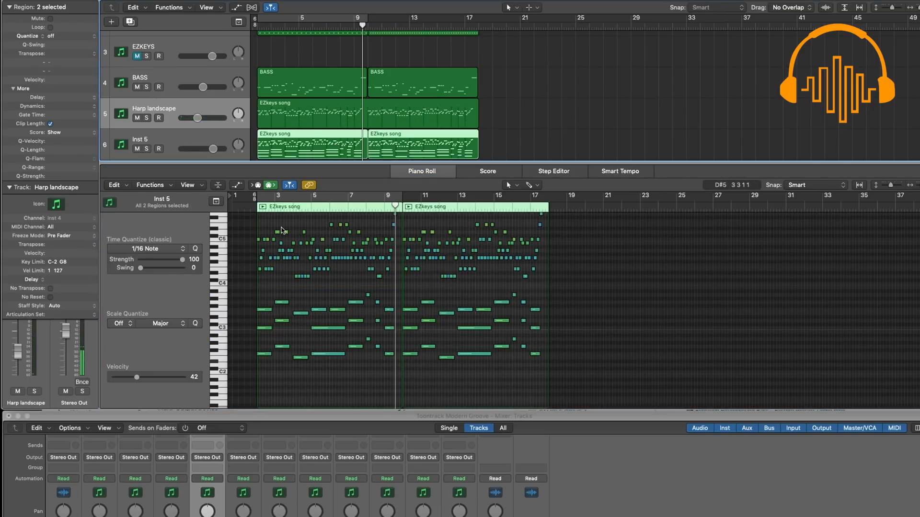
scroll(383, 269, up, 2)
drag(247, 234, 564, 303)
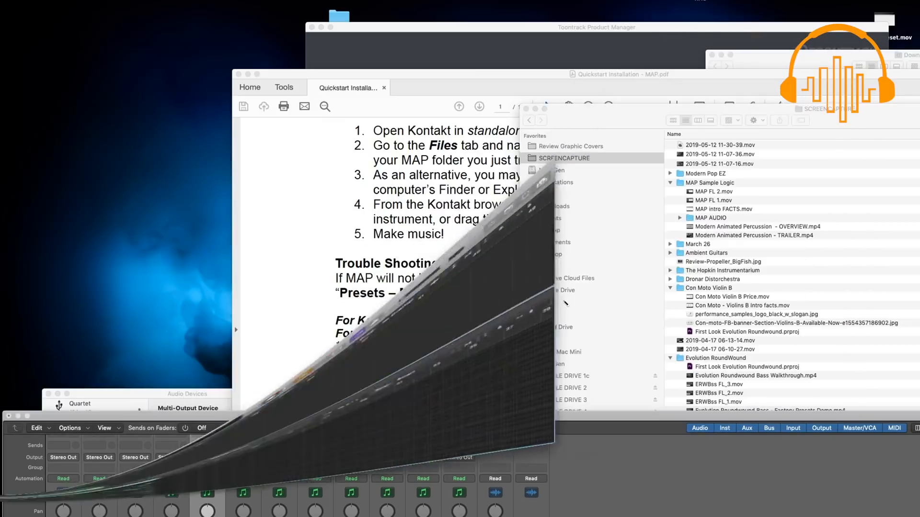
mouse_move(7, 355)
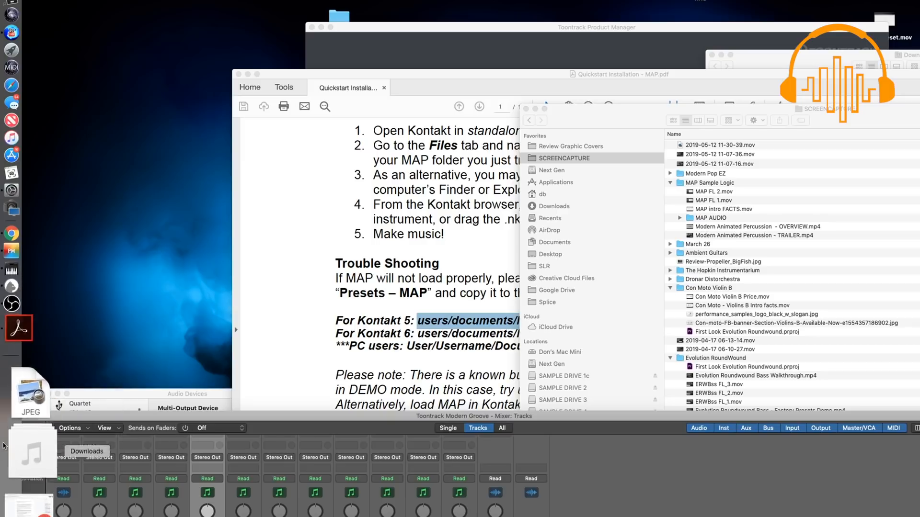
click(13, 493)
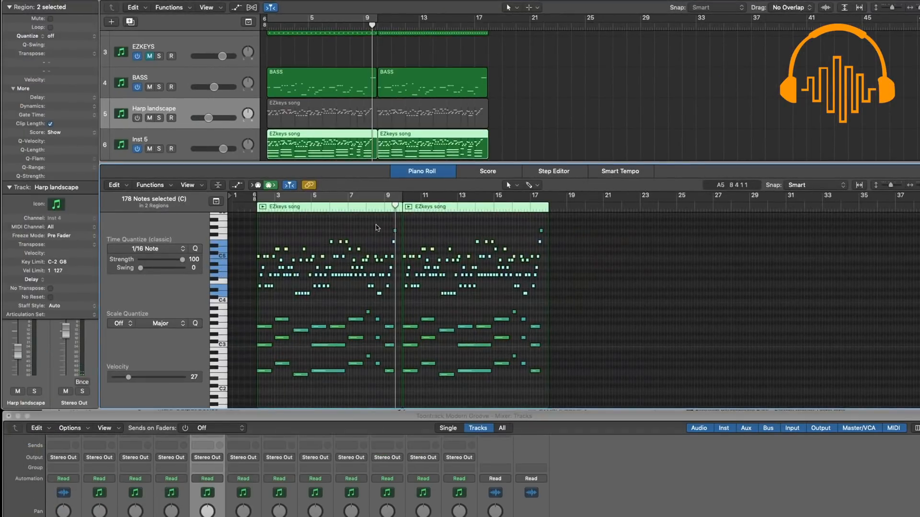
key(ctrl+alt+m)
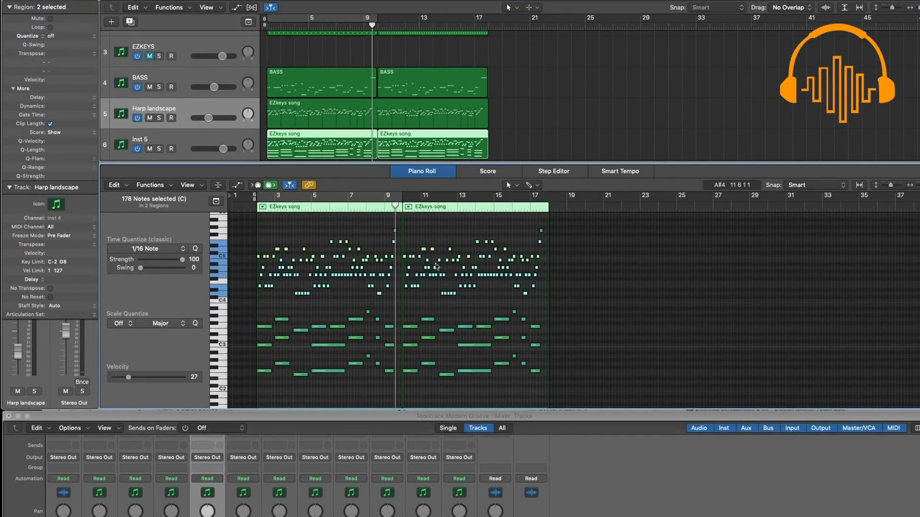
key(super+m)
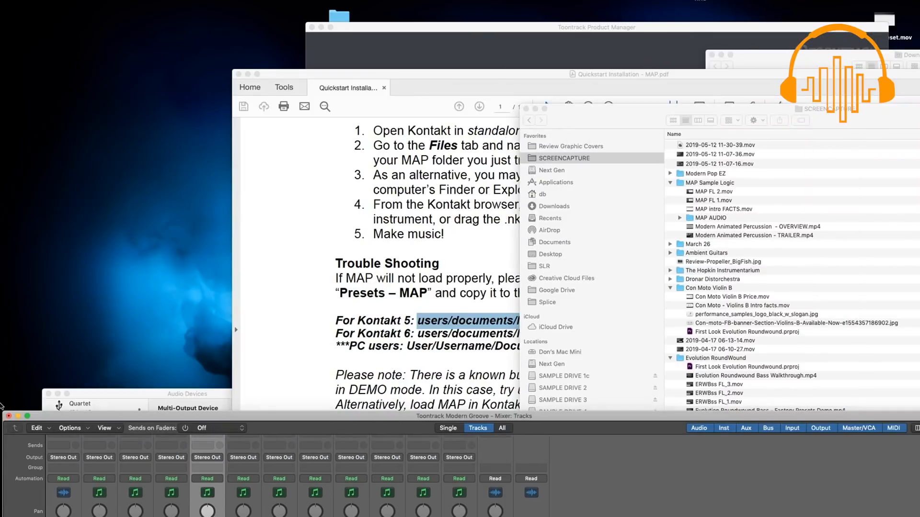
click(2, 498)
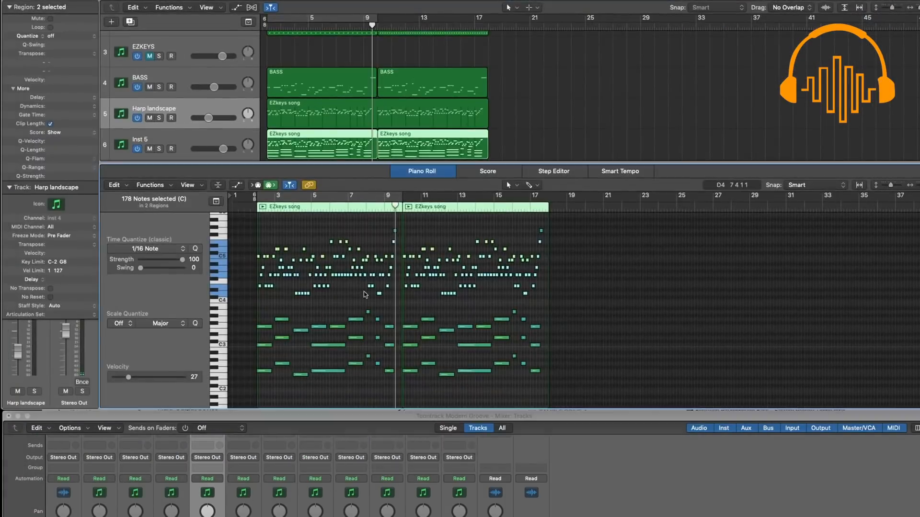
Step: Select the Inst 5 track and mute all the upper melody notes above C4 in its two EZkeys song regions
drag(586, 228, 240, 306)
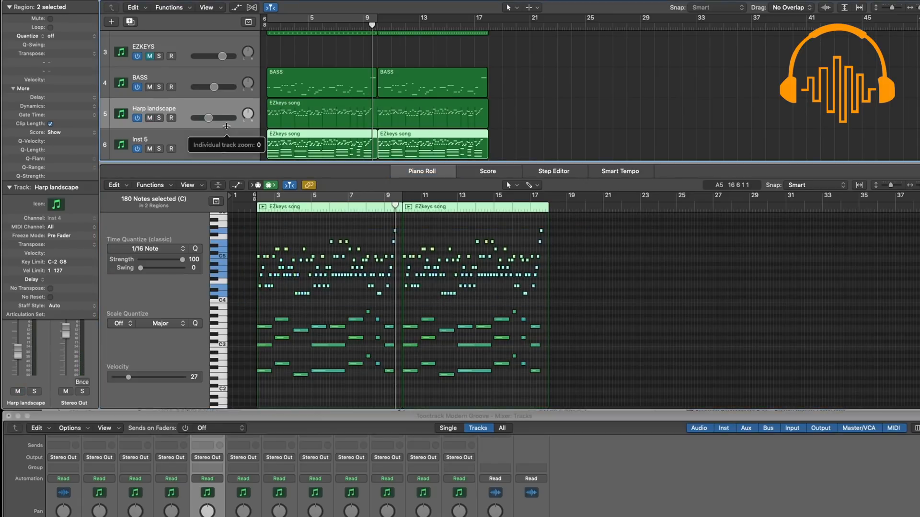
click(238, 138)
drag(242, 223, 612, 304)
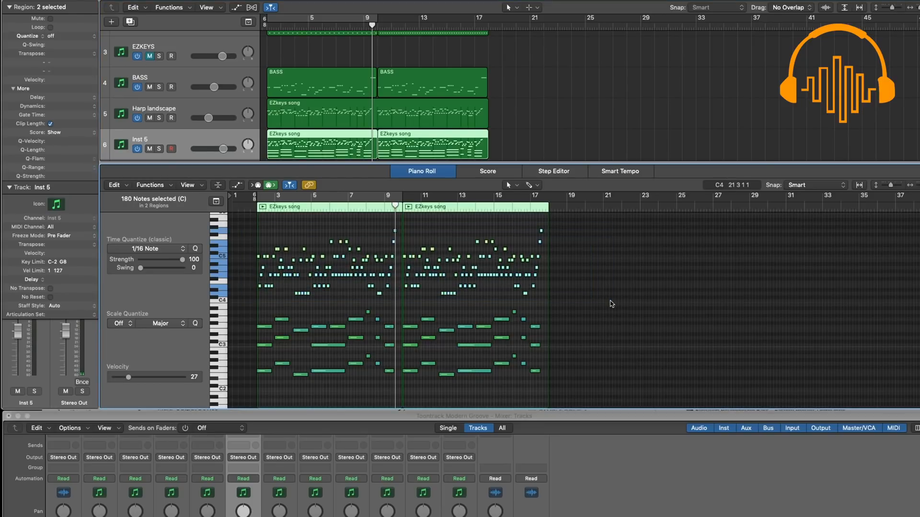
key(ctrl+m)
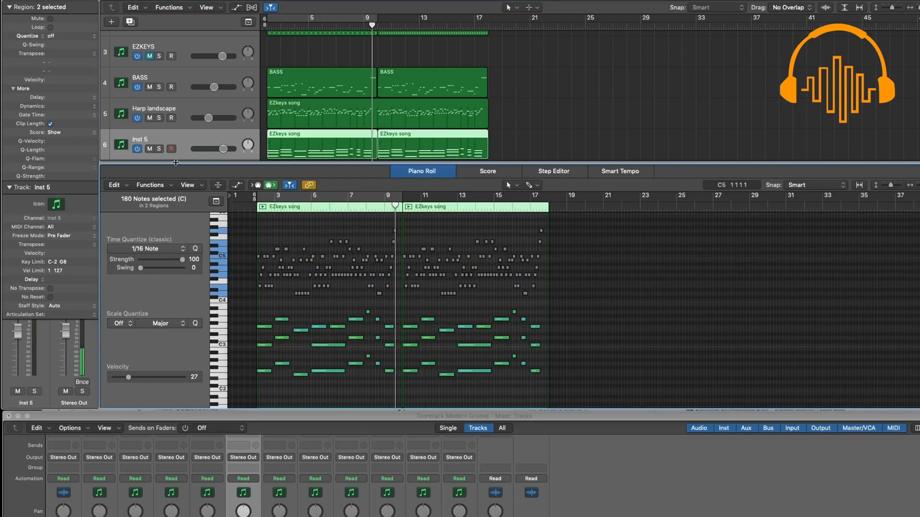
scroll(249, 481, up, 3)
click(242, 480)
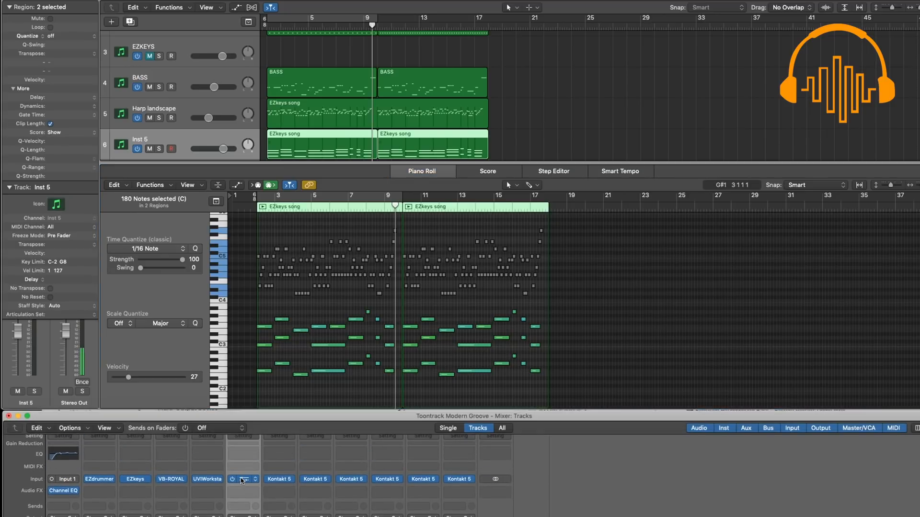
click(242, 481)
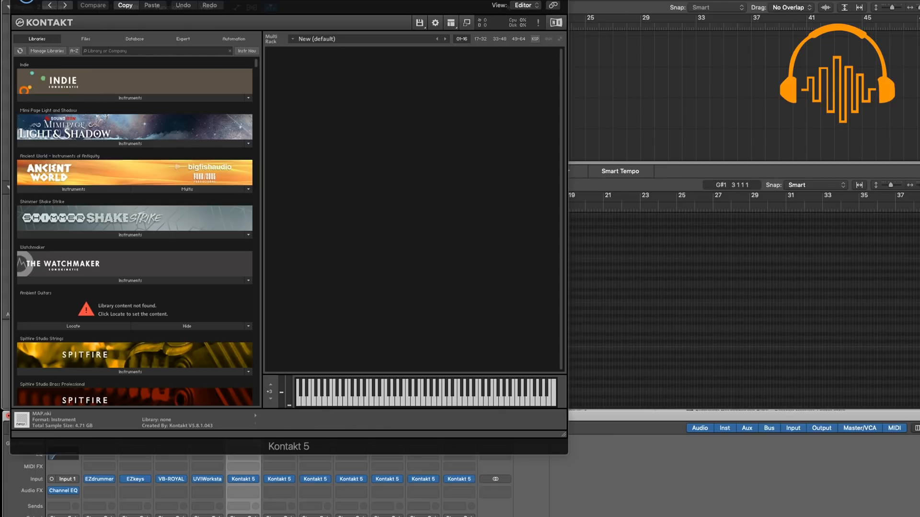
key(super+w)
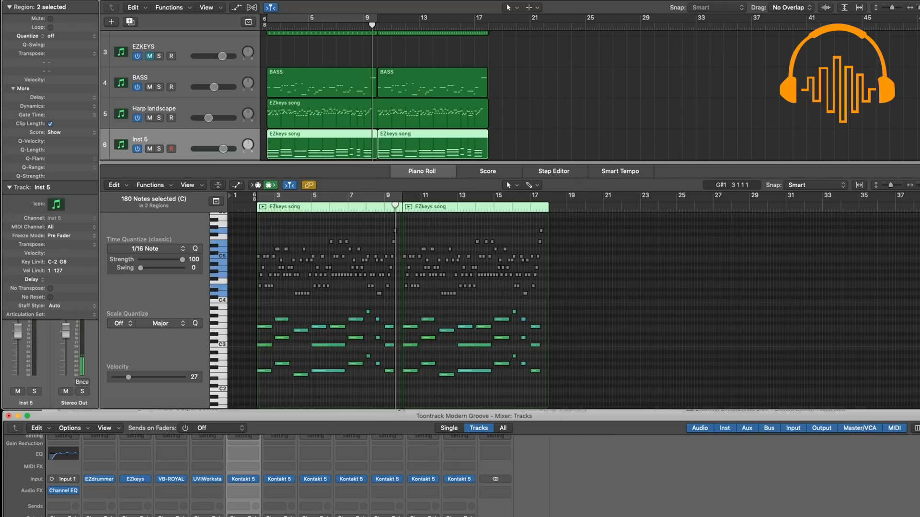
Step: Replace Kontakt 5 with UVIWorkstation on the Inst 5 track and open its sound browser
click(249, 483)
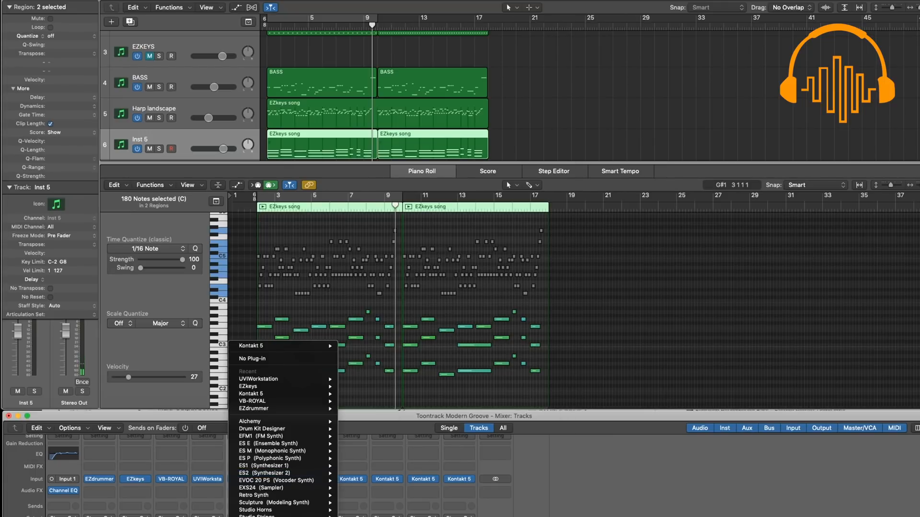
mouse_move(268, 516)
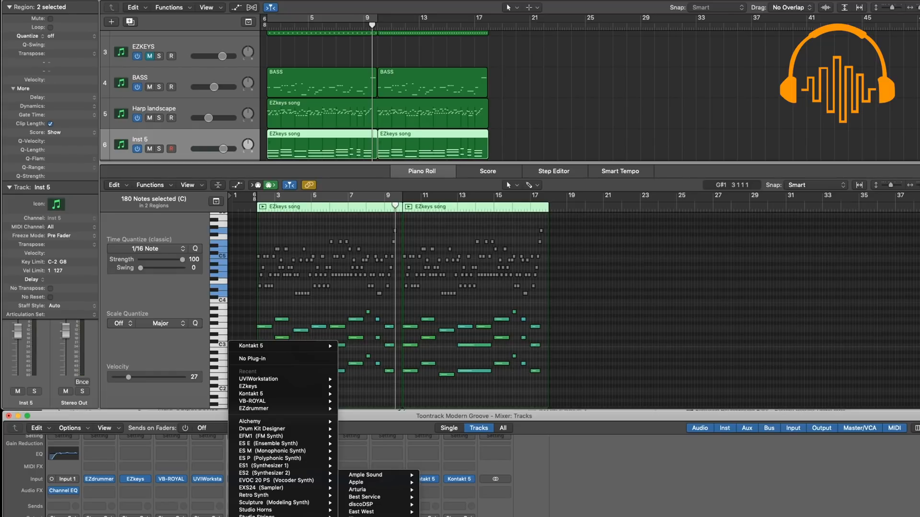
click(508, 516)
double_click(172, 24)
drag(213, 0, 563, 79)
Step: Load the Digital Synsations soundbank from the UVI Libraries folder on SAMPLE DRIVE X
scroll(424, 232, down, 3)
click(412, 227)
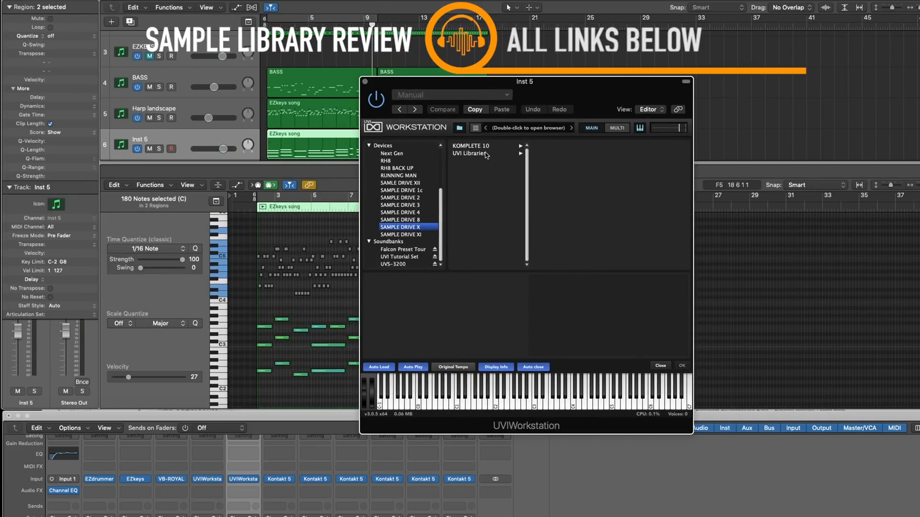
click(484, 154)
double_click(599, 235)
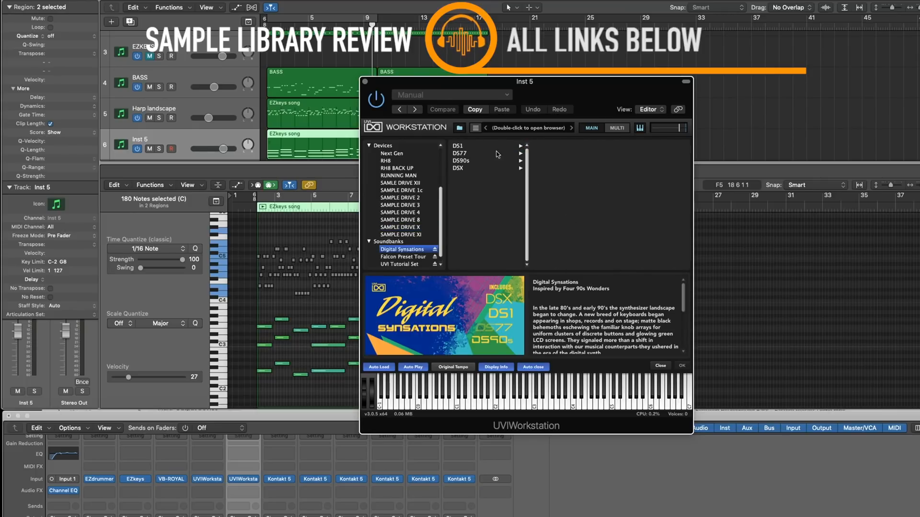
Step: Load the Hamm Organ preset from the DS77 Keys category as the Inst 5 sound
click(469, 154)
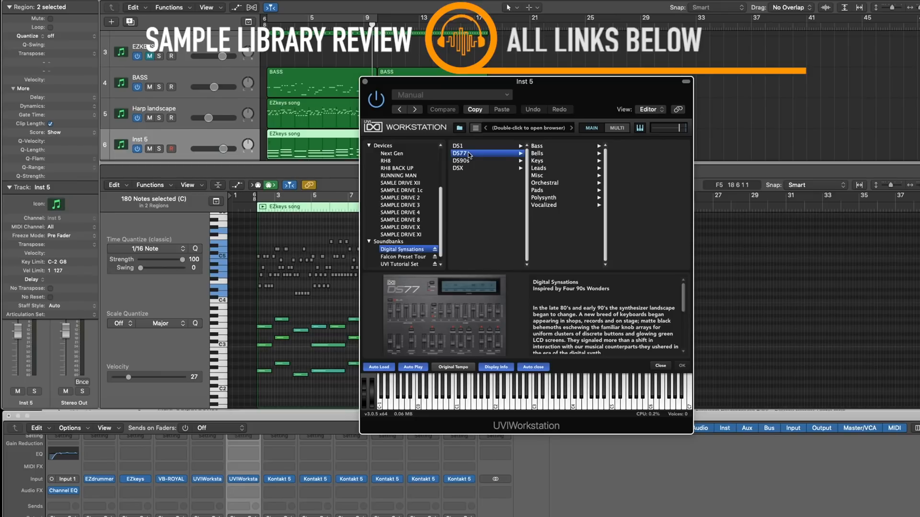
click(548, 163)
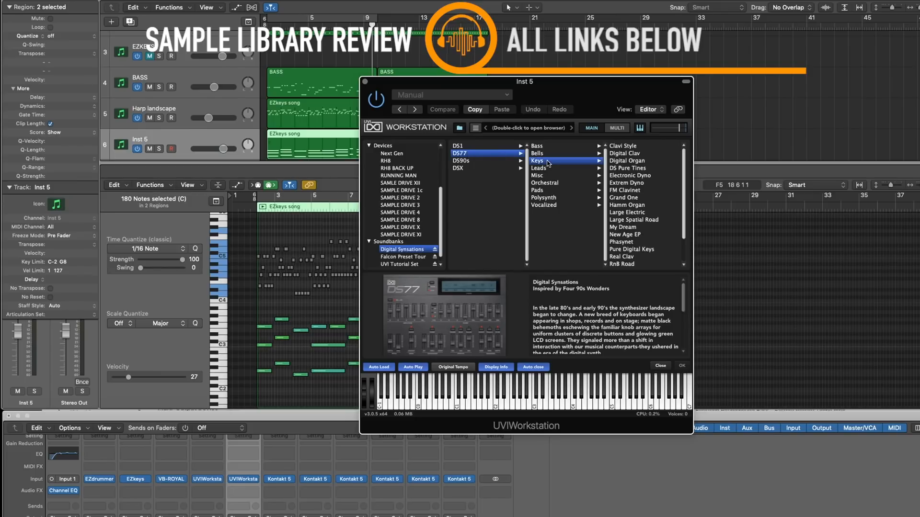
click(643, 206)
Step: Move the Inst 5 instrument window clear of the mixer and pan Harp landscape to -12 and Inst 5 to +16
drag(506, 81, 775, 130)
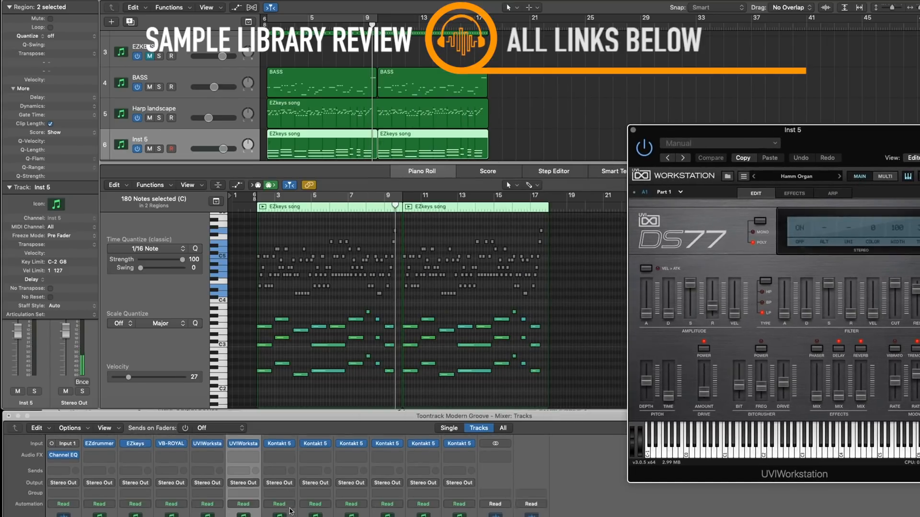
scroll(244, 479, down, 3)
drag(209, 509, 207, 512)
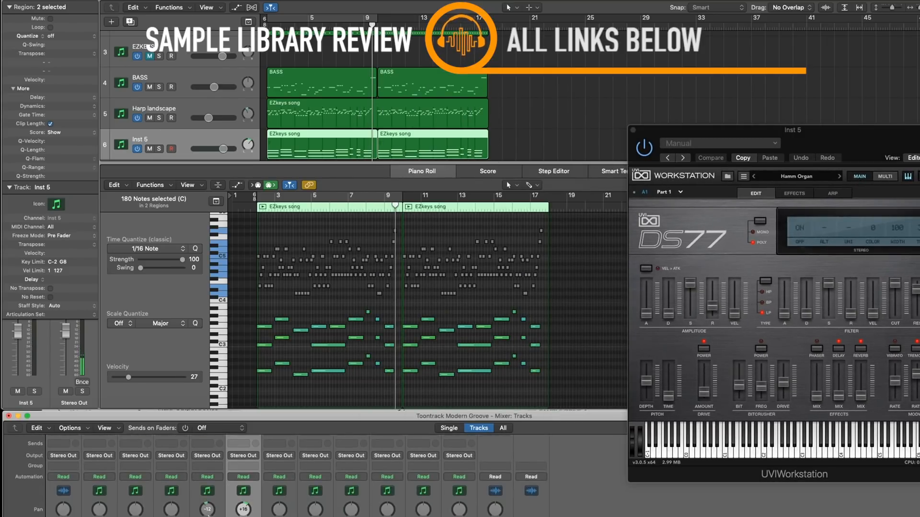
Step: Set a playback cycle over bars 2 to 19 and play the arrangement
click(296, 19)
drag(376, 18, 507, 19)
key(space)
scroll(225, 493, down, 2)
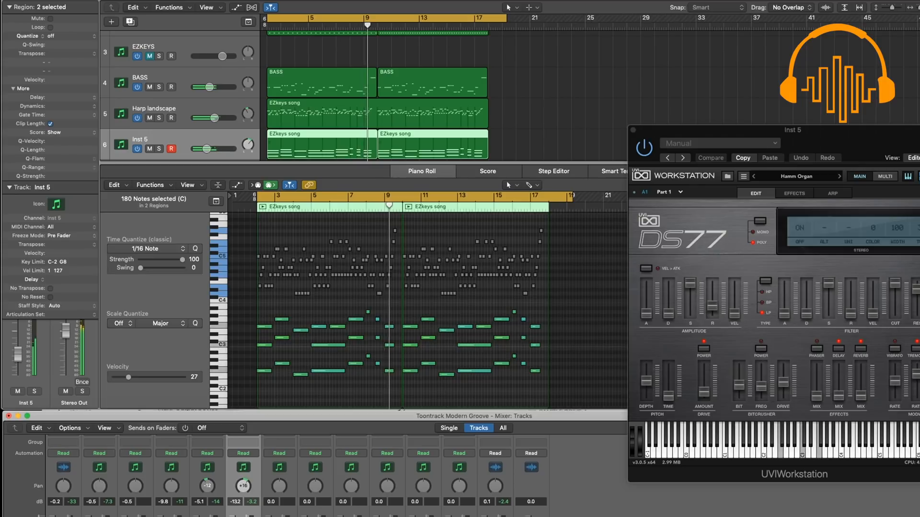
Step: Select the Harp landscape track and set its mixer fader to -8.0 dB
click(182, 105)
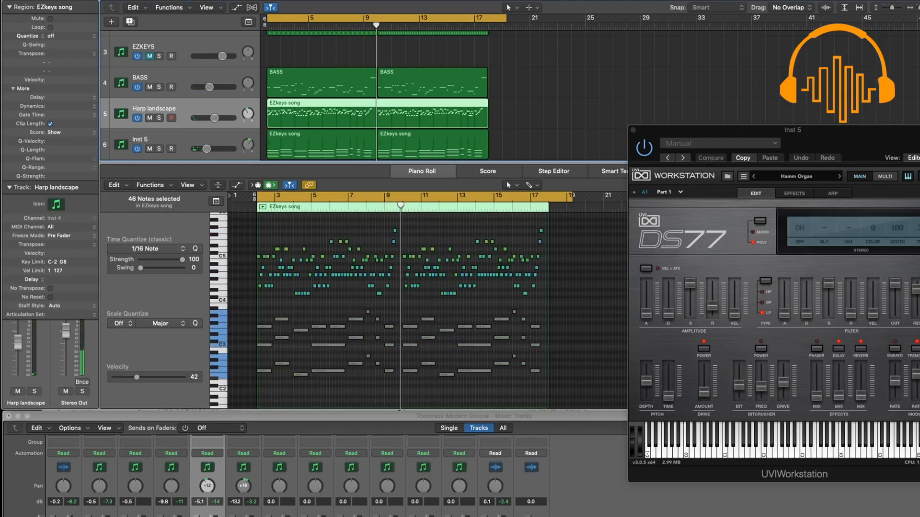
click(402, 416)
drag(207, 515, 207, 516)
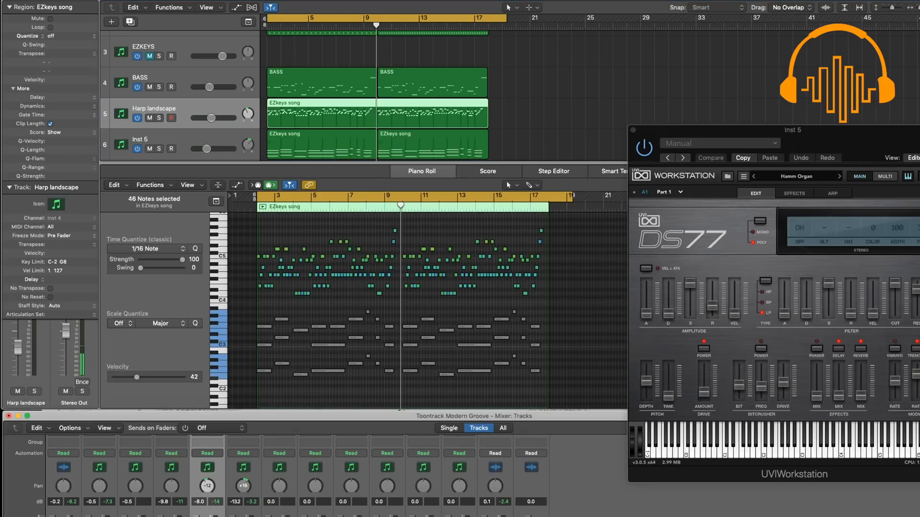
Step: Open the UVS-3200 instrument on the Harp landscape track and play that track soloed
scroll(207, 507, up, 5)
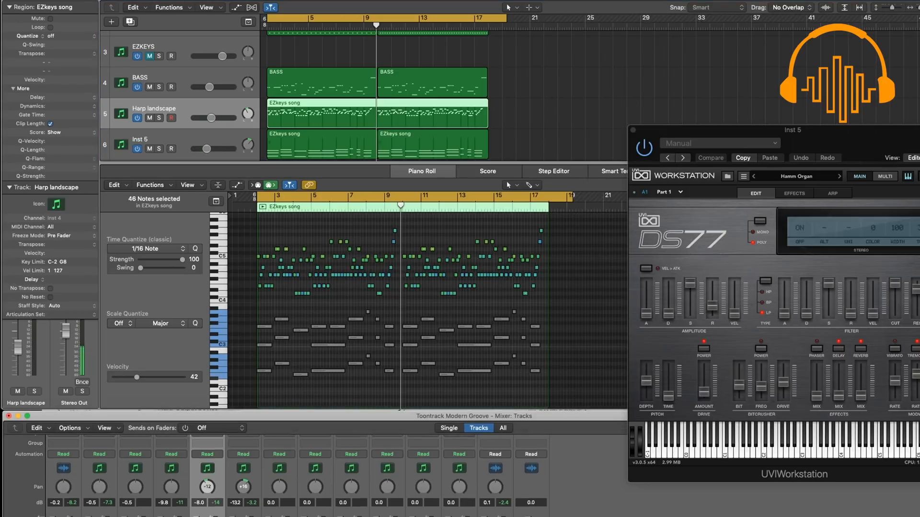
click(207, 508)
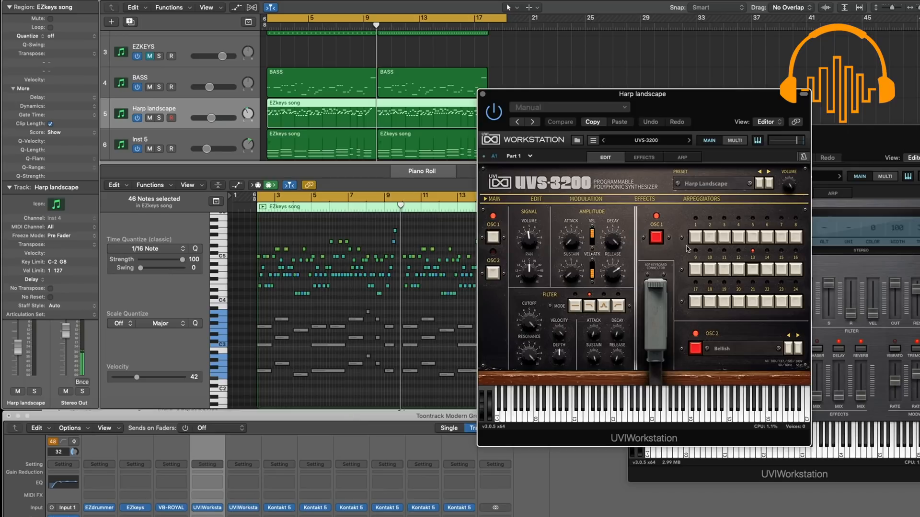
click(158, 119)
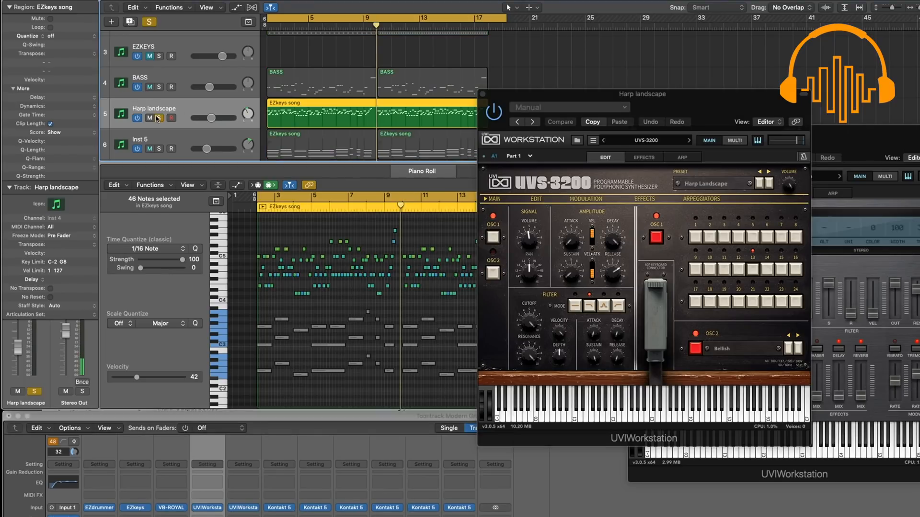
click(159, 118)
key(space)
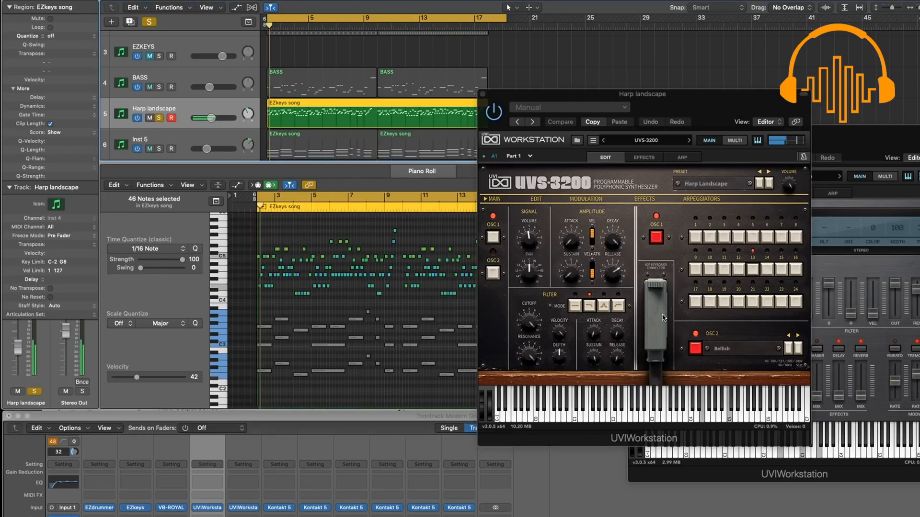
Step: Compare the OSC 1 and OSC 2 settings on the UVS-3200 main and edit pages, keeping waveform 13 for OSC 1
click(494, 274)
click(494, 238)
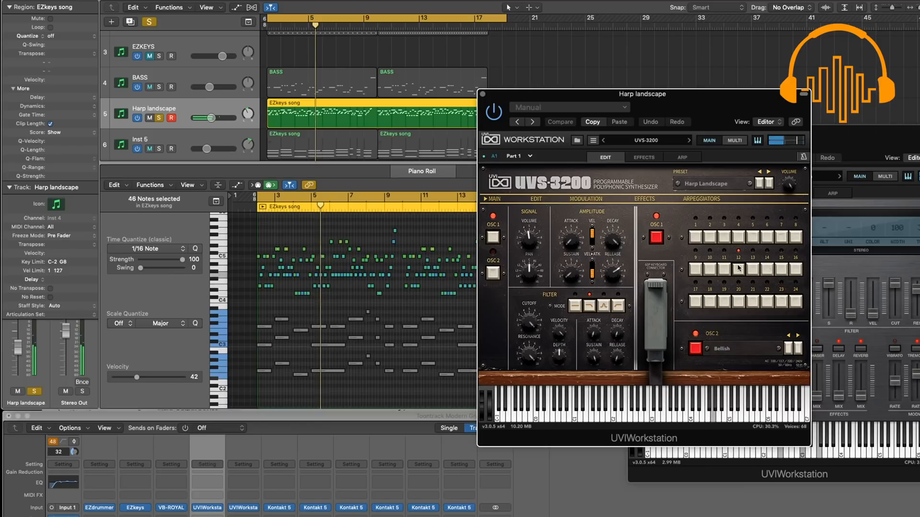
click(752, 270)
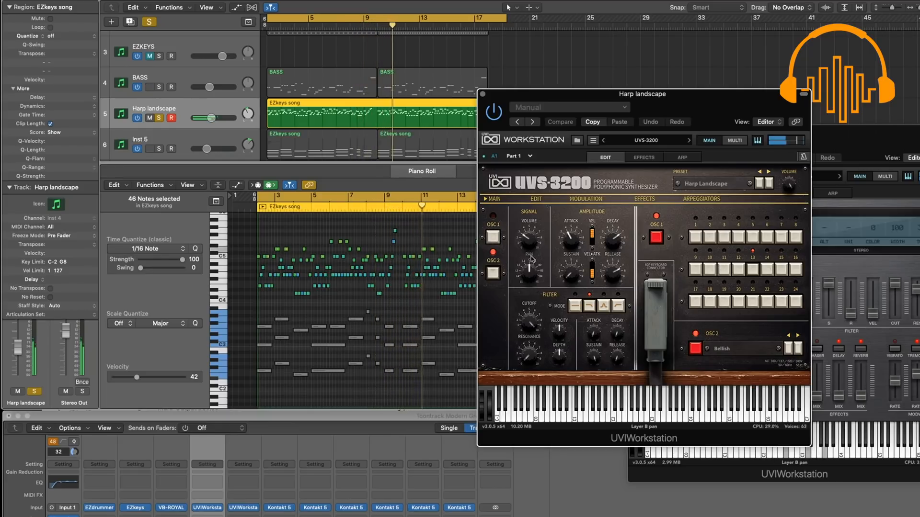
click(536, 199)
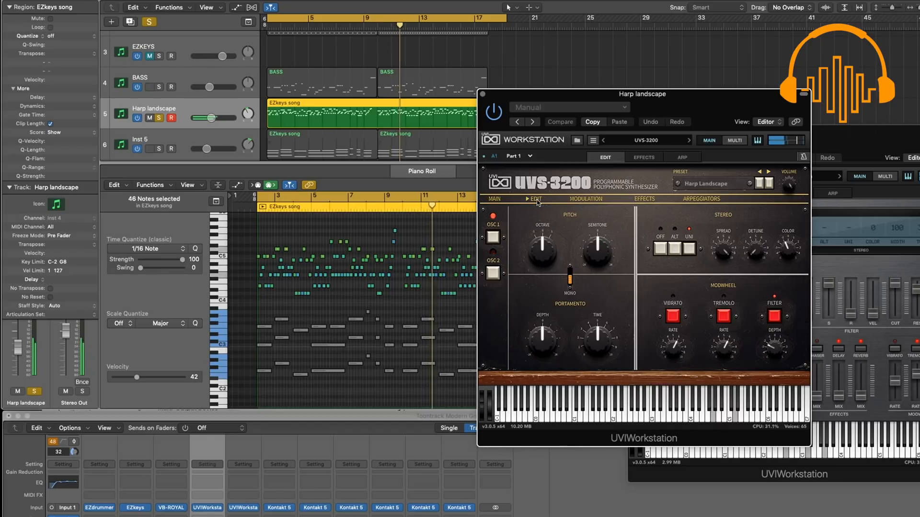
click(491, 274)
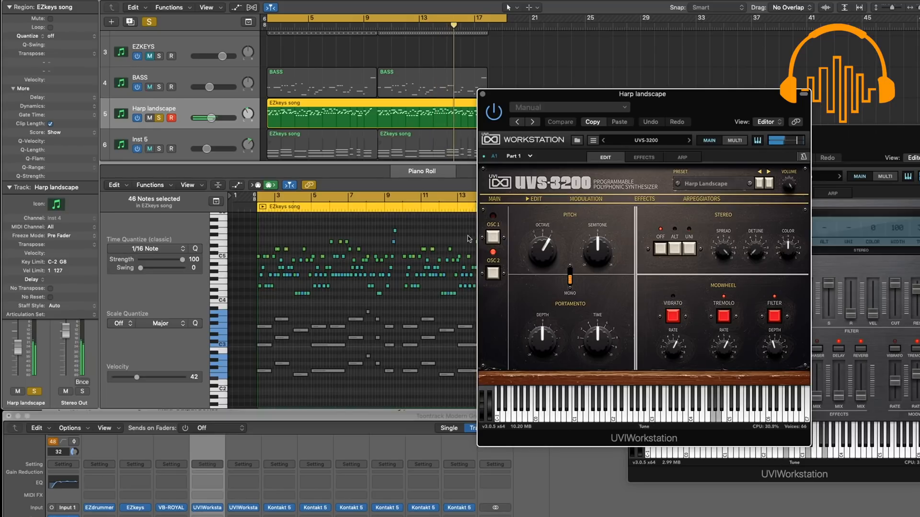
click(491, 237)
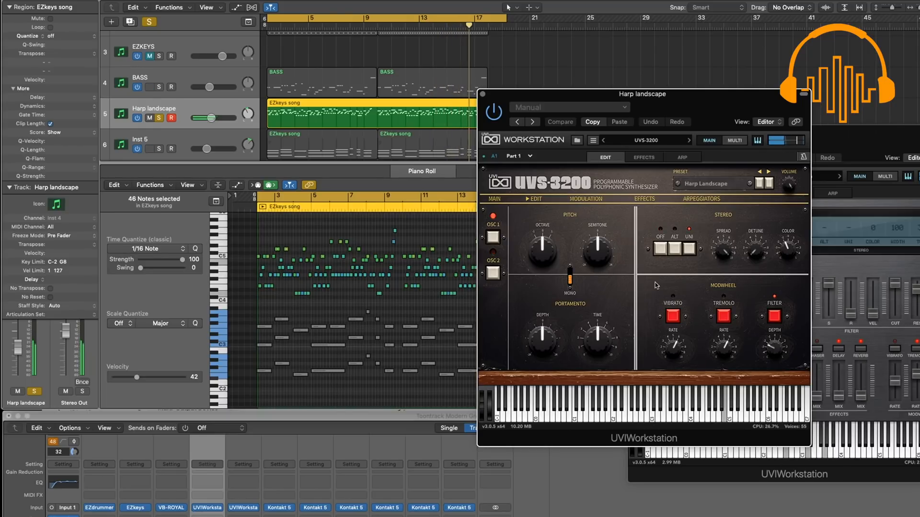
Step: Review the UVS-3200 modulation and effects settings, close the instrument and unsolo Harp landscape
click(586, 200)
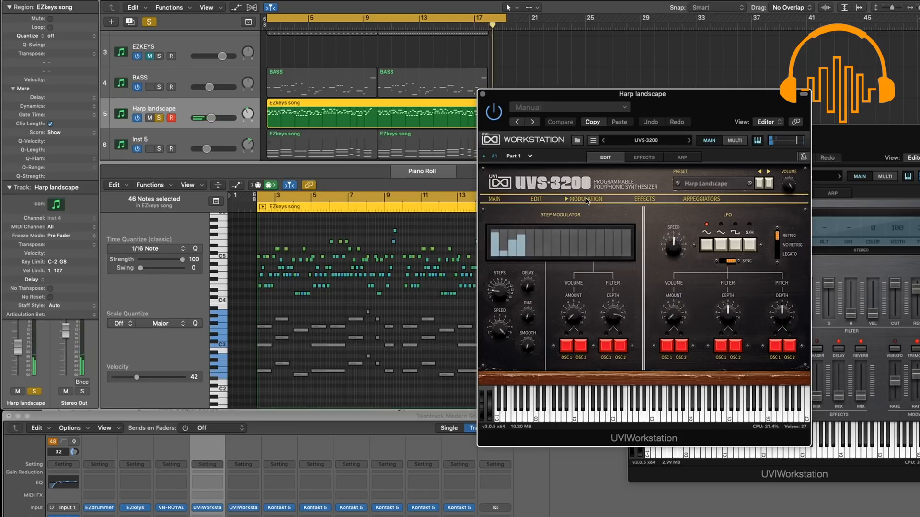
click(645, 199)
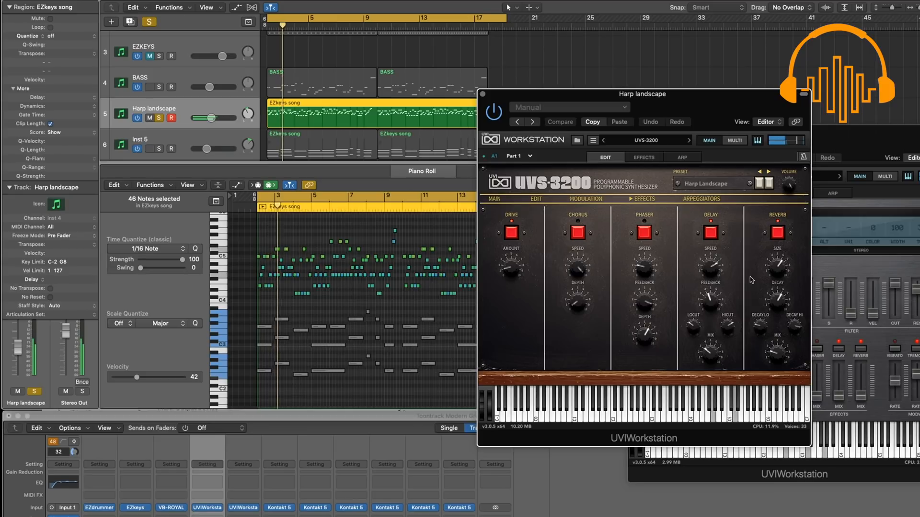
mouse_move(777, 289)
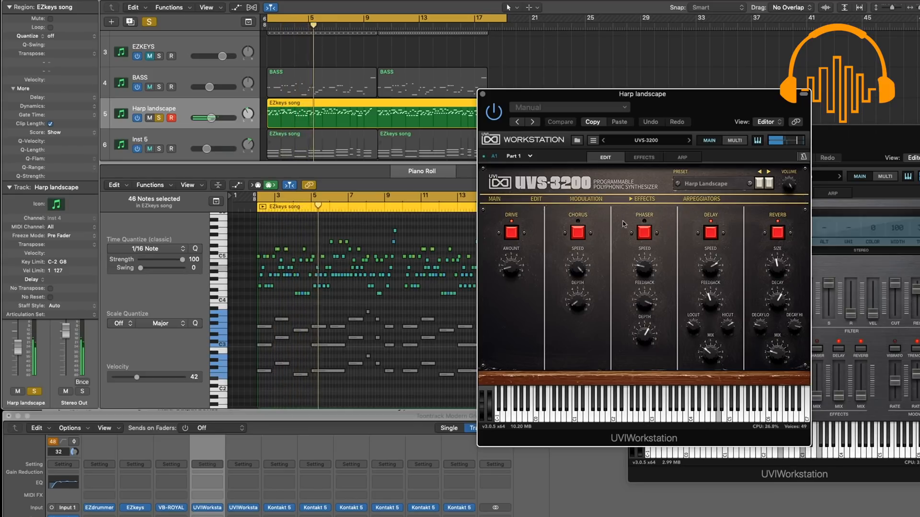
click(482, 93)
click(158, 118)
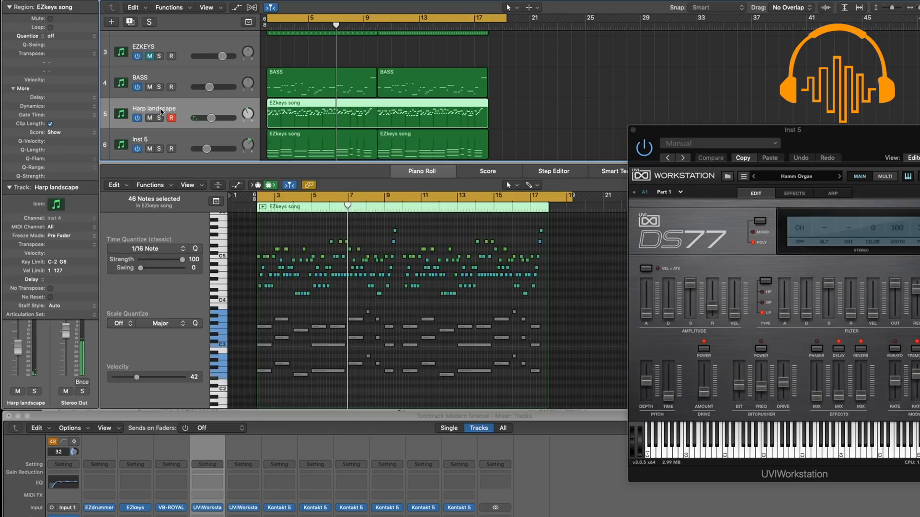
Step: Duplicate the Harp landscape track, copy its EZkeys song region onto the EZKEYS track and unmute EZKEYS
key(super+d)
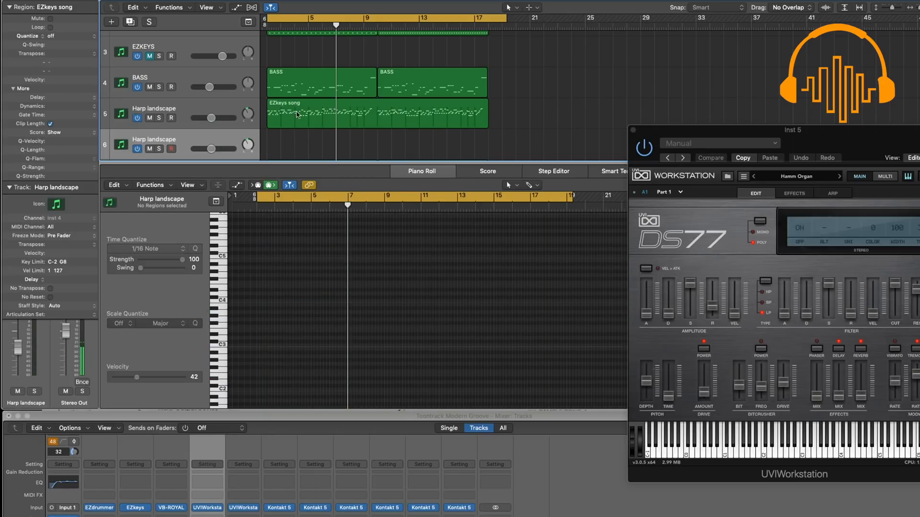
drag(304, 111, 305, 51)
click(150, 56)
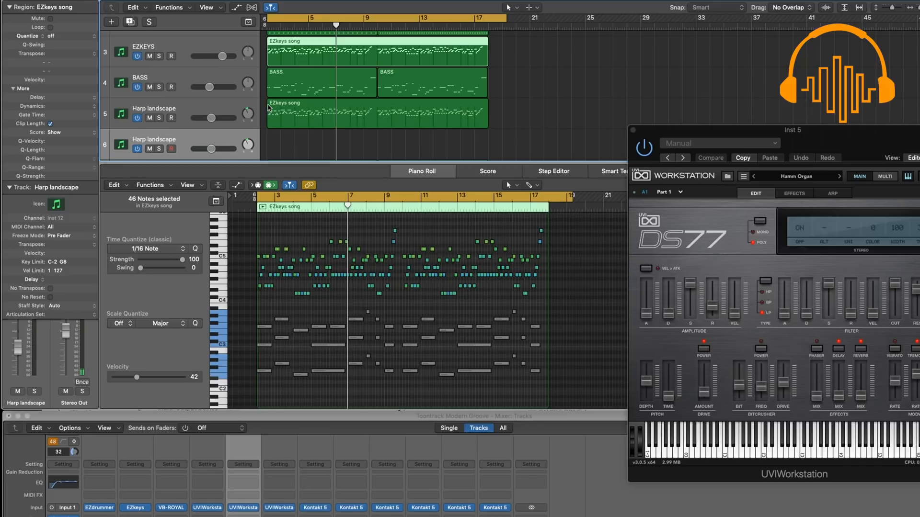
Step: Open the EZkeys instrument on the EZKEYS track and audition its region both in the mix and soloed
click(193, 51)
click(135, 507)
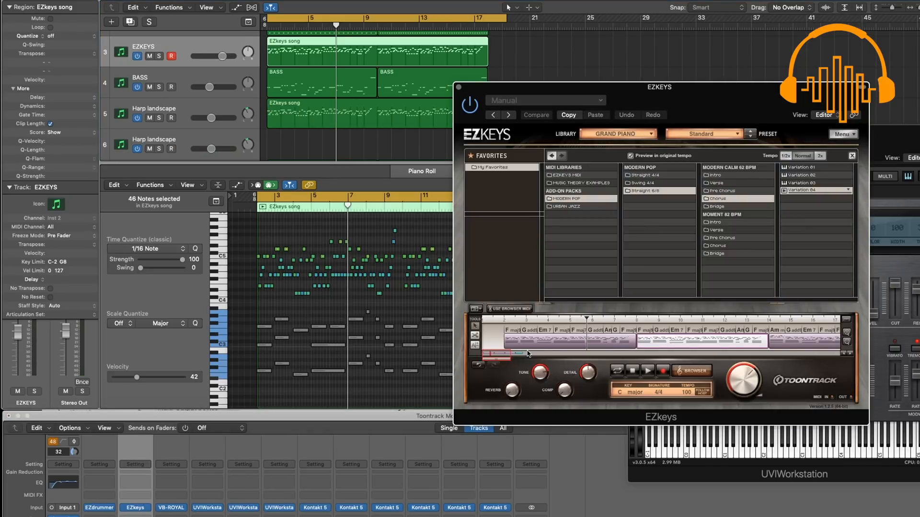
key(space)
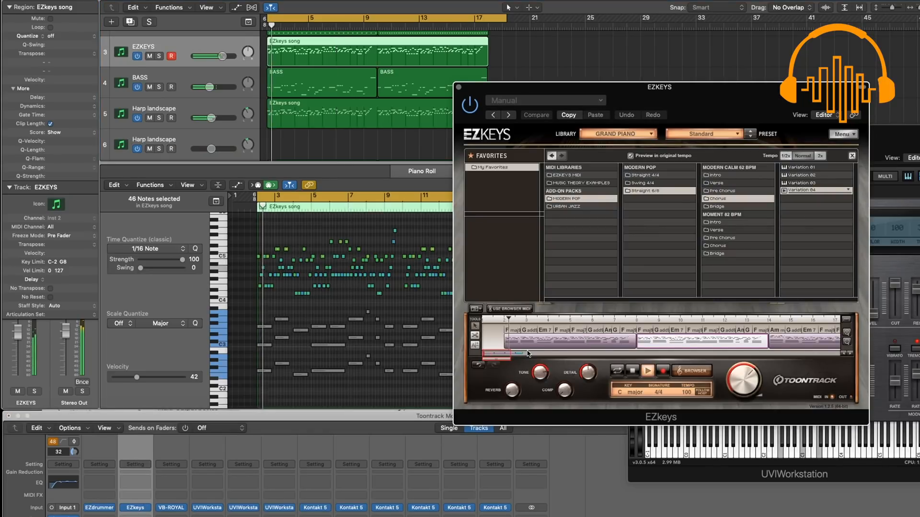
click(160, 56)
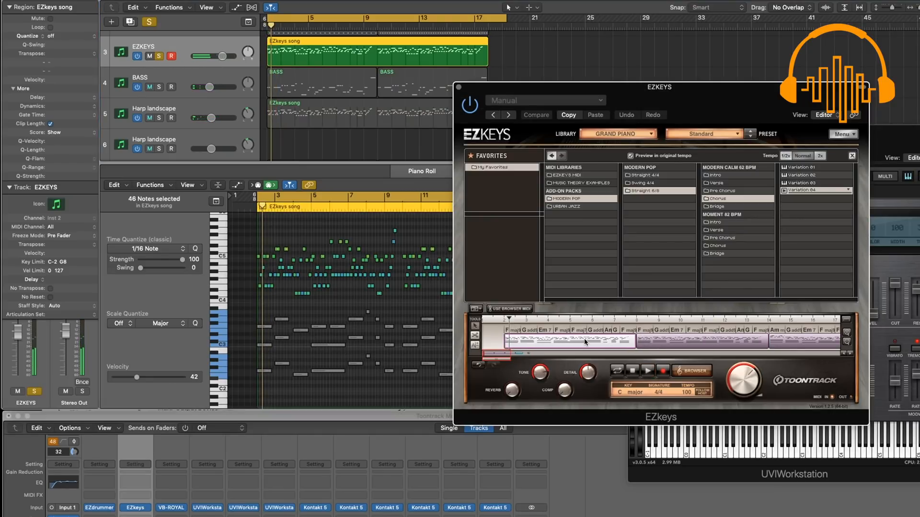
click(158, 56)
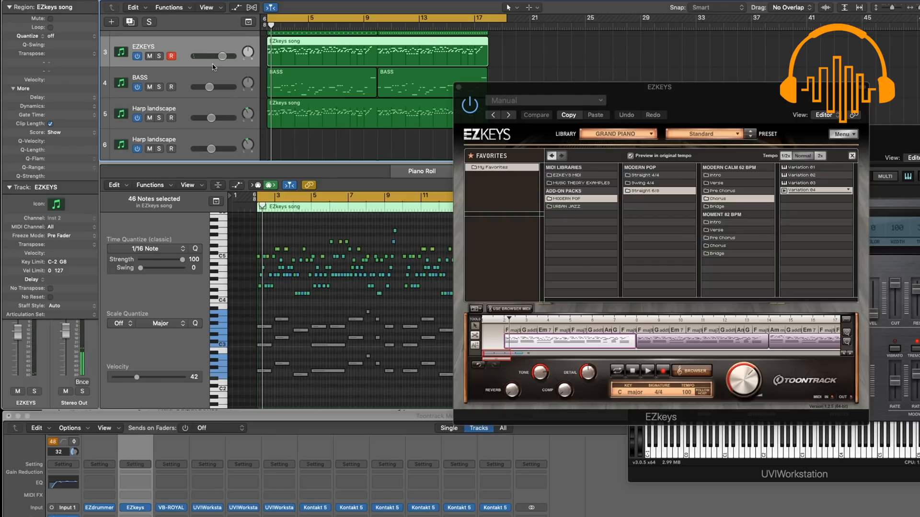
Step: Duplicate the EZKEYS track and move the EZkeys song region onto the duplicate
key(super+d)
drag(287, 53, 282, 88)
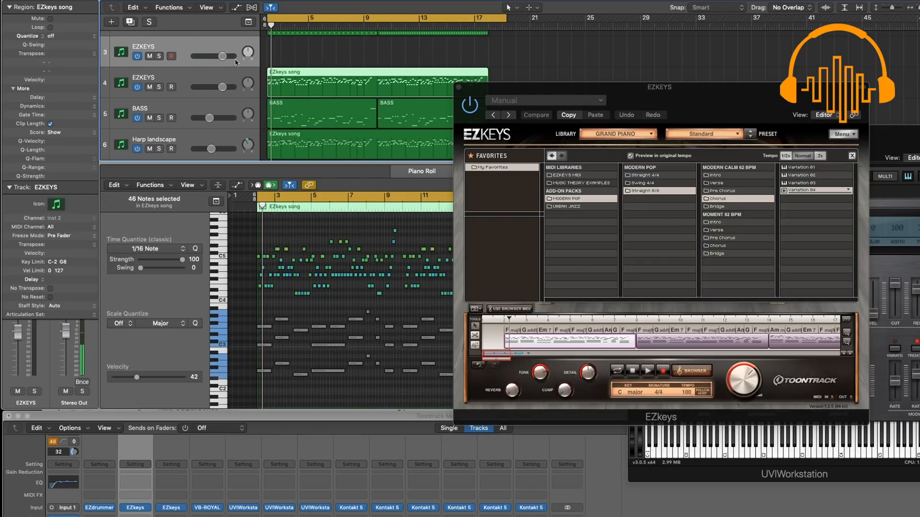
Step: Remove EZkeys from the duplicated EZKEYS channel and insert the ES M synth on it
click(176, 509)
click(182, 510)
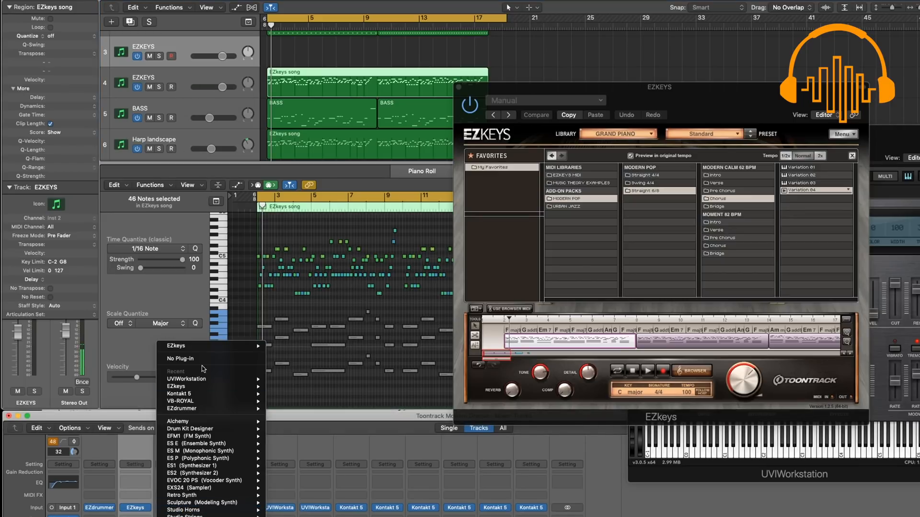
click(215, 353)
click(184, 511)
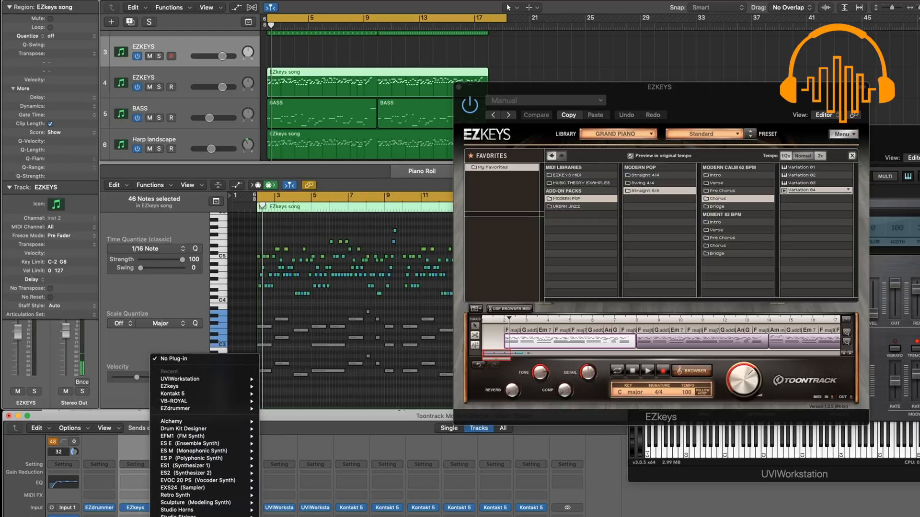
mouse_move(206, 514)
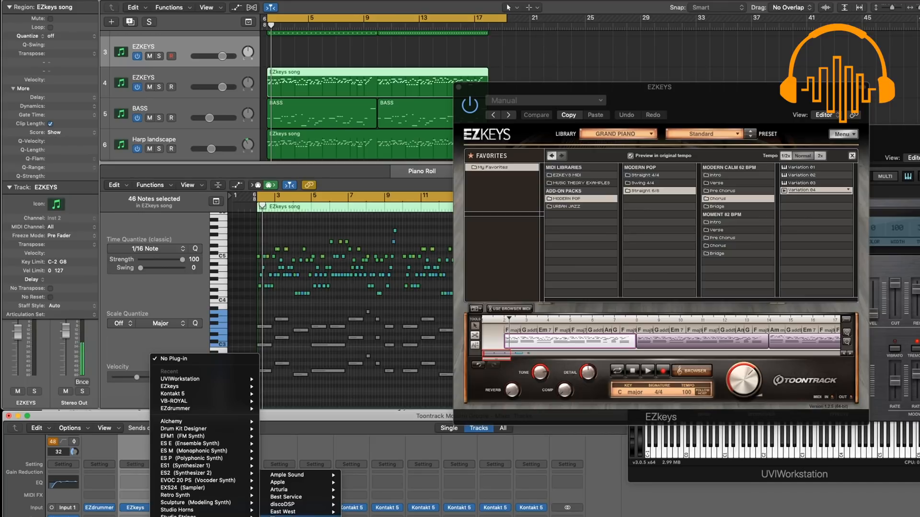
click(196, 451)
Step: Cut the first song block in the original EZkeys timeline into several pieces with the scissors tool and close the instrument
click(537, 338)
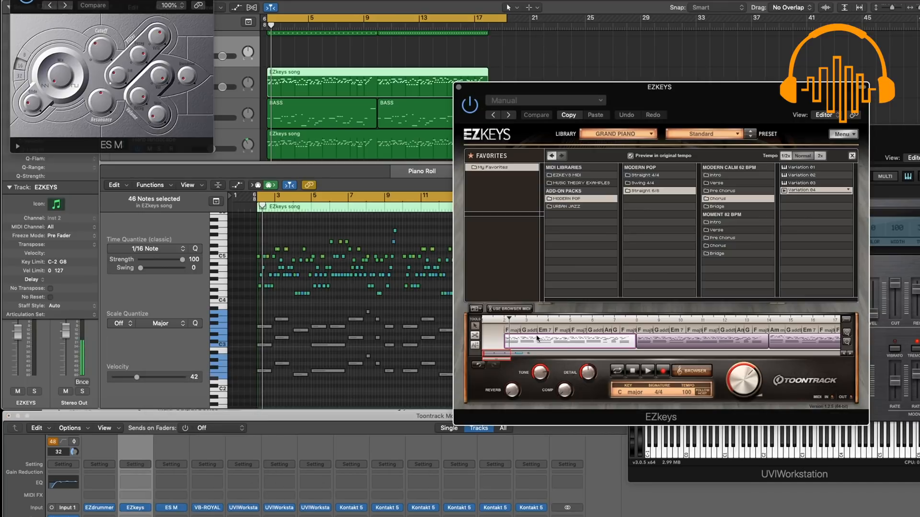
double_click(537, 338)
click(532, 341)
double_click(532, 341)
click(533, 341)
double_click(533, 341)
click(532, 341)
click(474, 335)
click(559, 338)
click(526, 341)
click(517, 343)
click(581, 342)
click(603, 341)
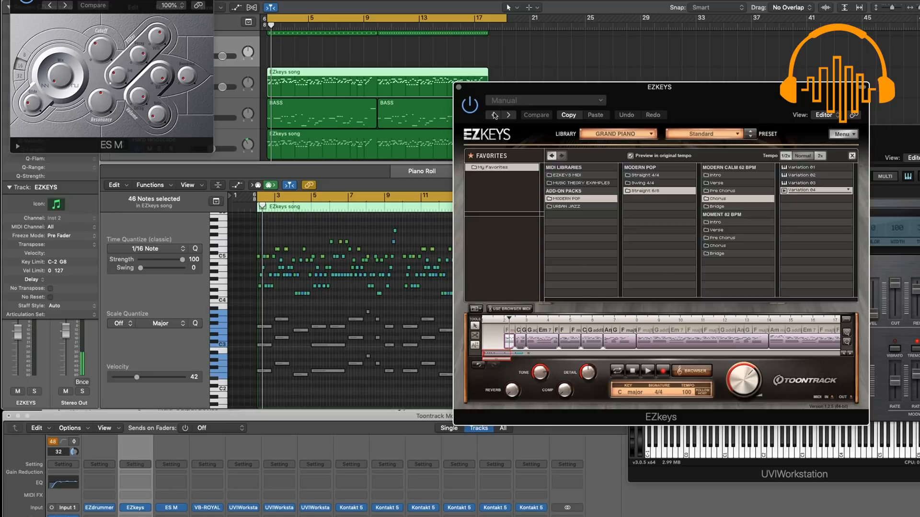
click(458, 89)
Step: Replace ES M with a fresh EZkeys instance on the duplicated EZKEYS channel
drag(33, 13, 486, 150)
click(172, 507)
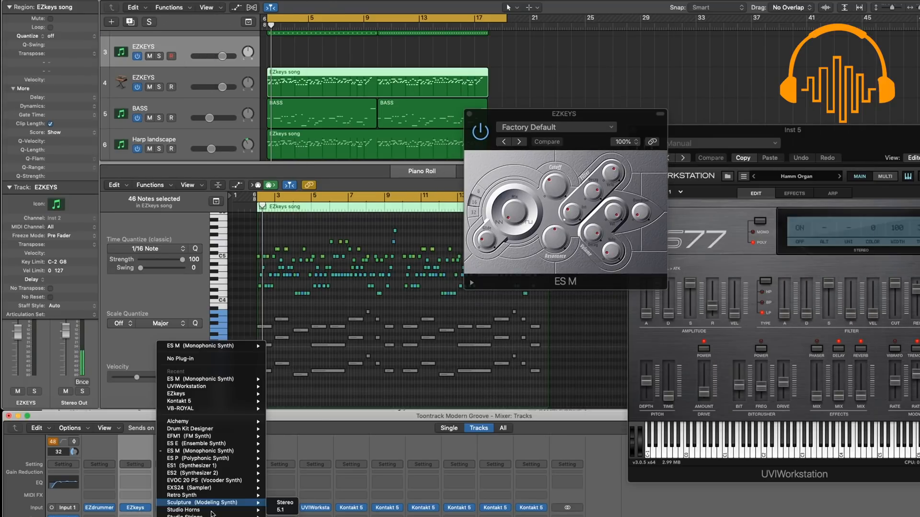
mouse_move(211, 515)
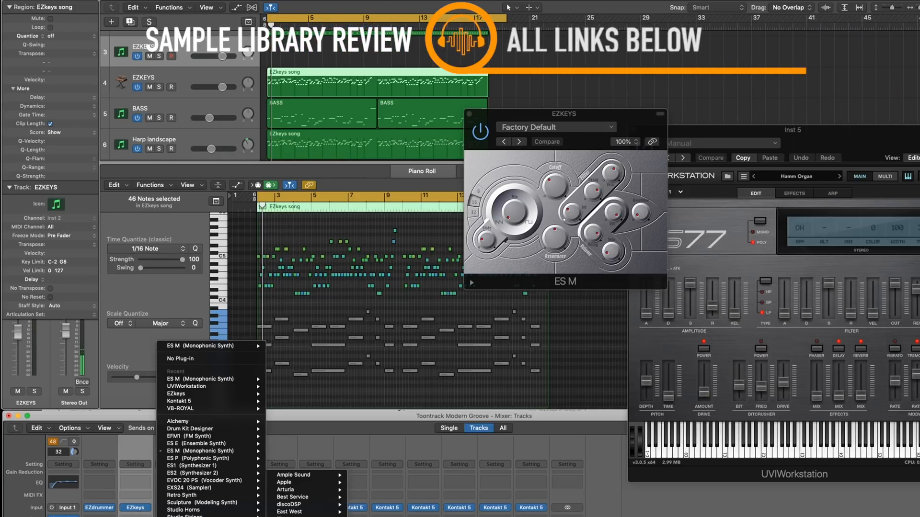
click(383, 516)
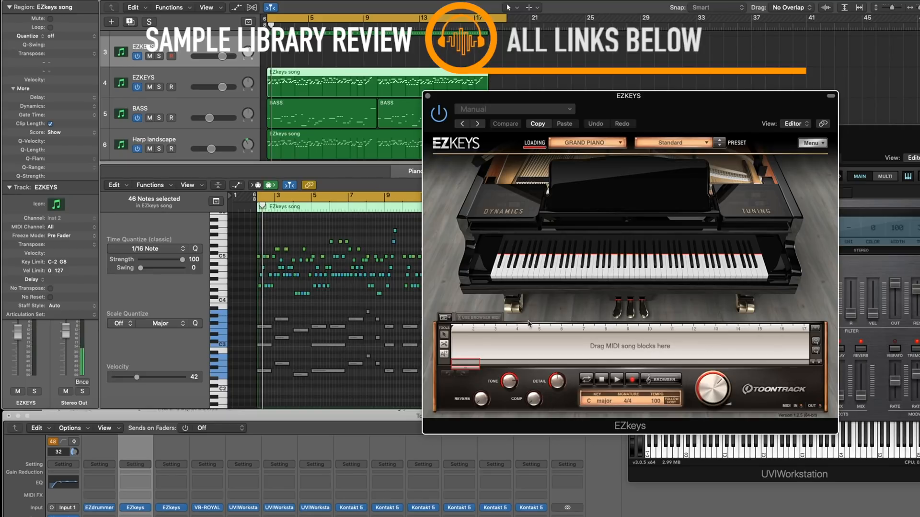
Step: Solo and play the duplicated EZKEYS track, and switch its grand piano preset to Swedish Jazz
click(662, 380)
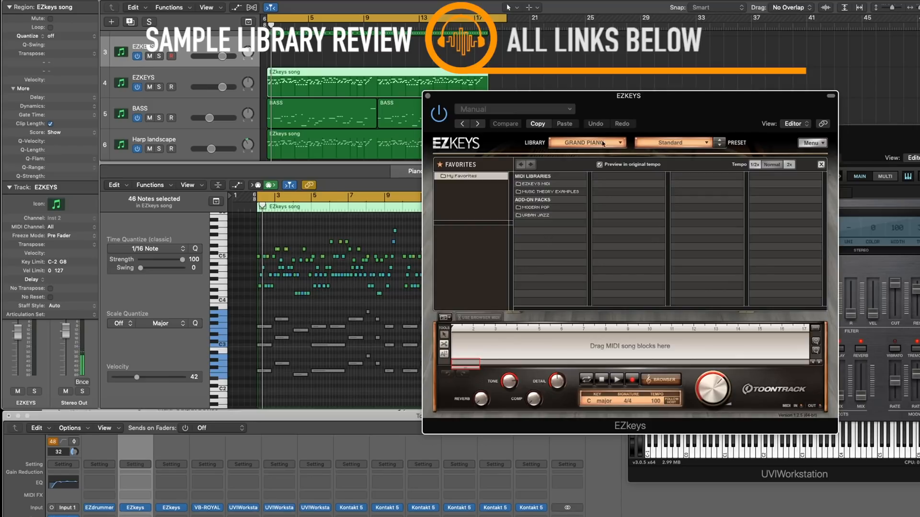
click(690, 142)
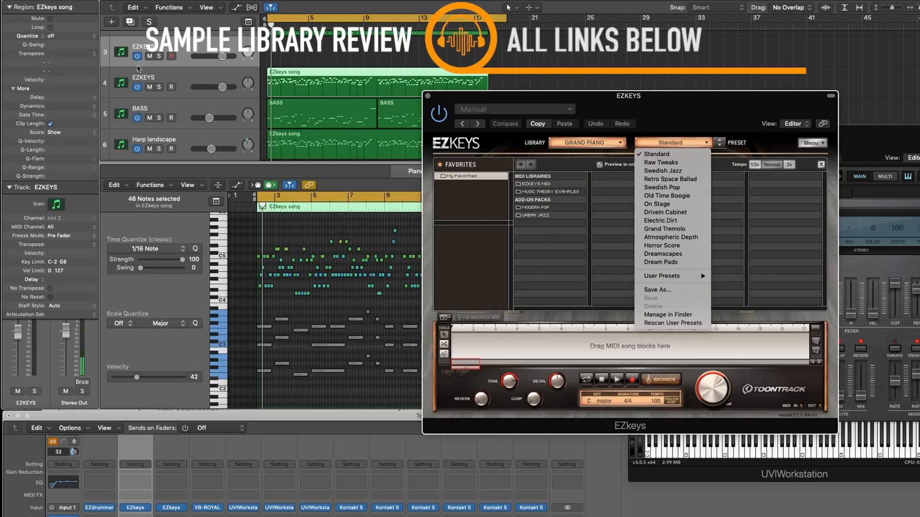
click(160, 88)
key(space)
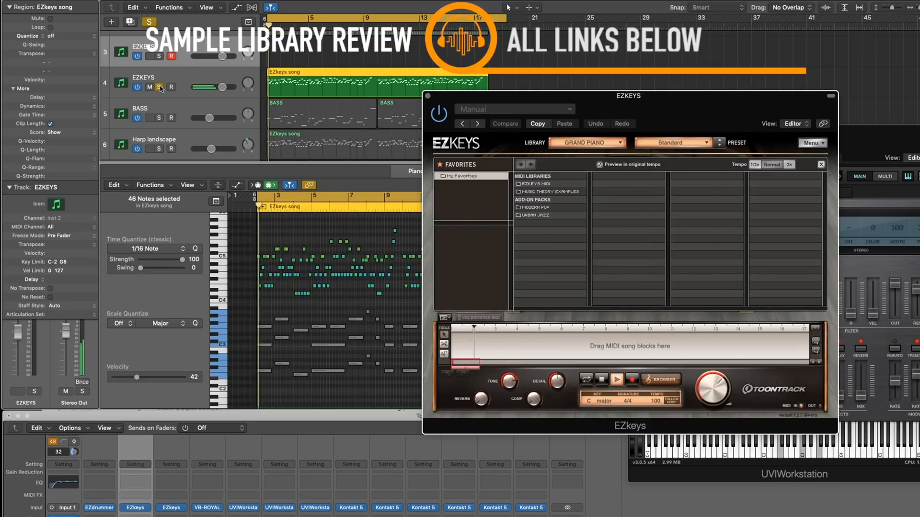
click(719, 145)
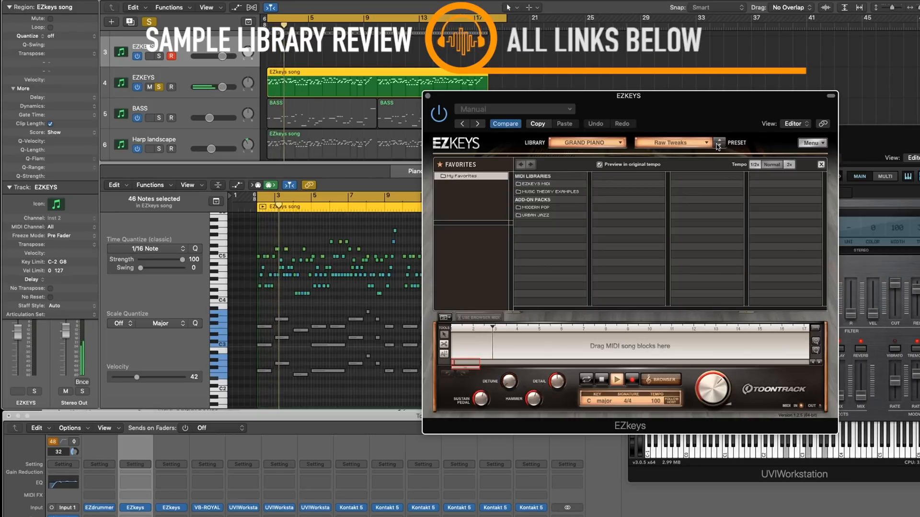
click(718, 146)
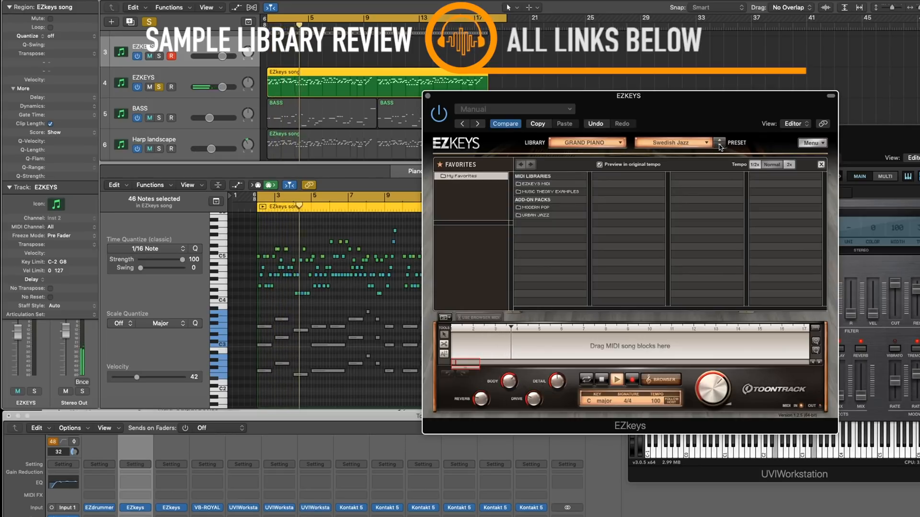
Step: Pan the duplicated EZKEYS channel to +12, audition it with the first Harp landscape track, clear all solos and close the instrument
scroll(206, 509, down, 6)
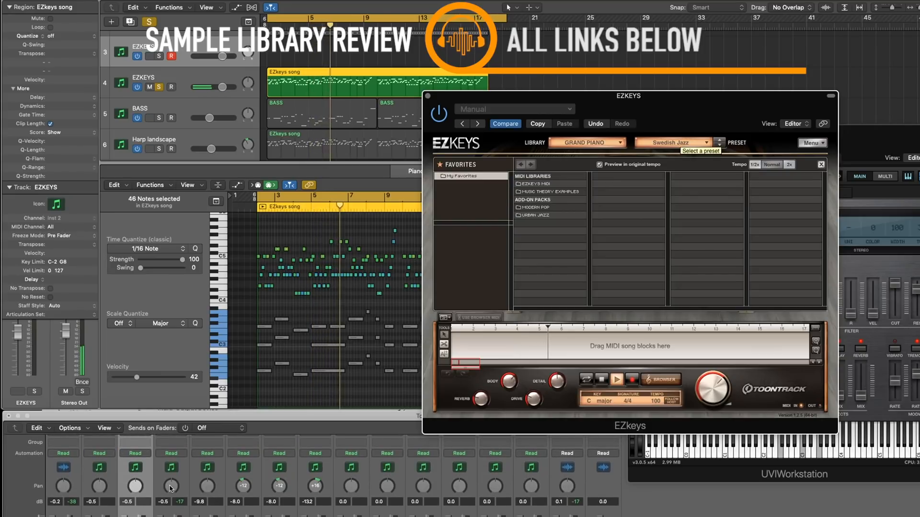
drag(170, 485, 170, 477)
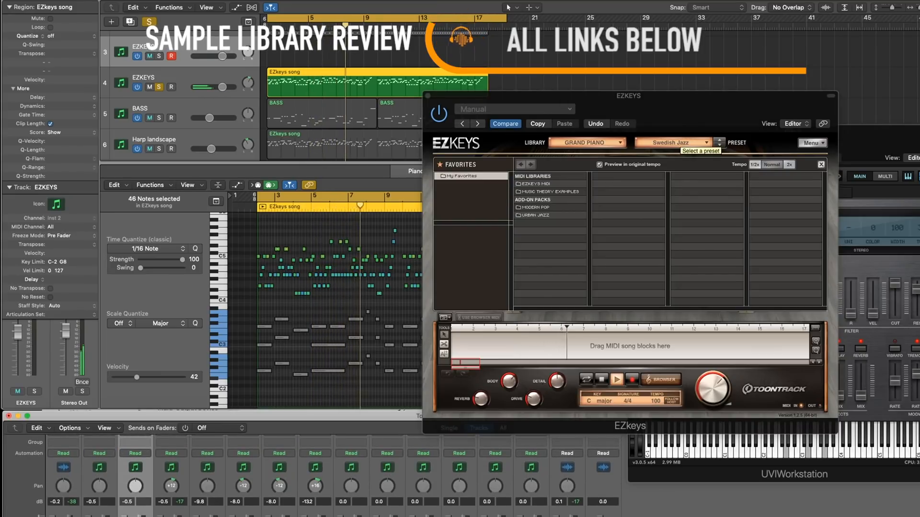
key(s)
click(158, 56)
click(158, 148)
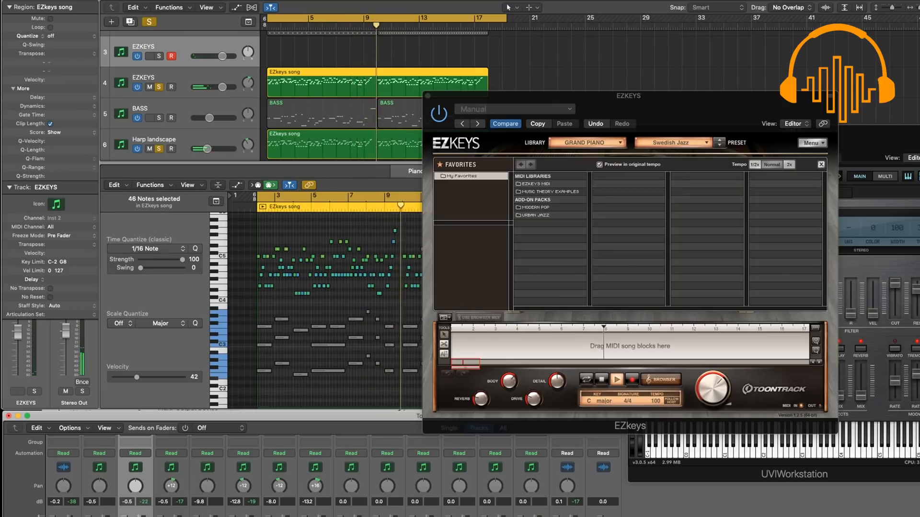
alt+click(159, 88)
click(428, 96)
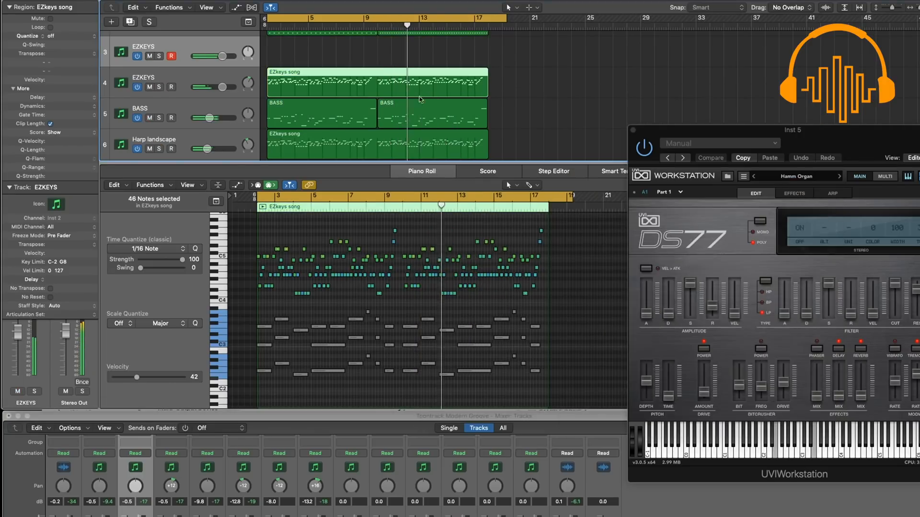
Step: Select both EZkeys song regions on the Inst 5 track and hide the piano roll
key(x)
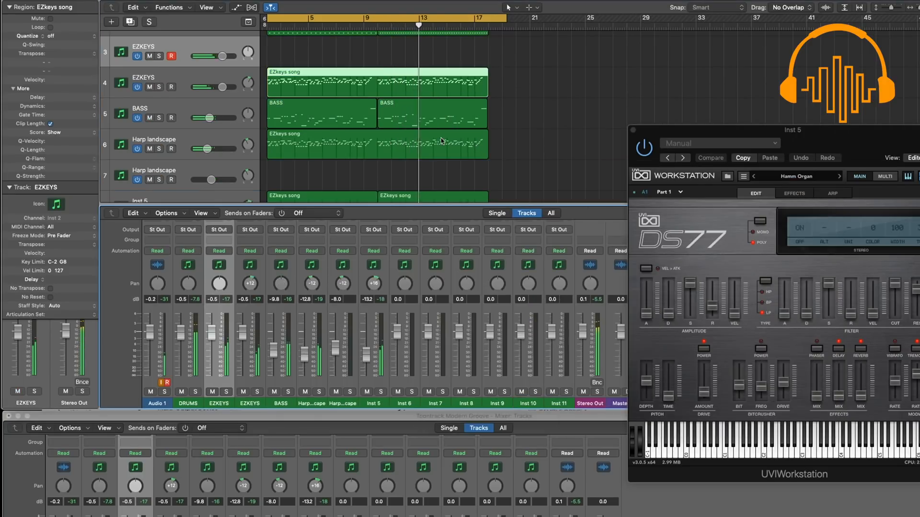
key(x)
click(370, 194)
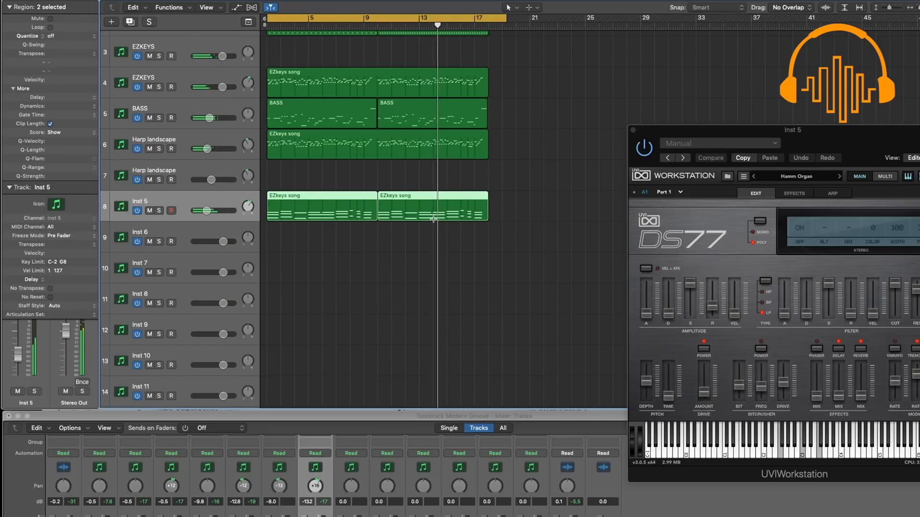
scroll(384, 215, up, 2)
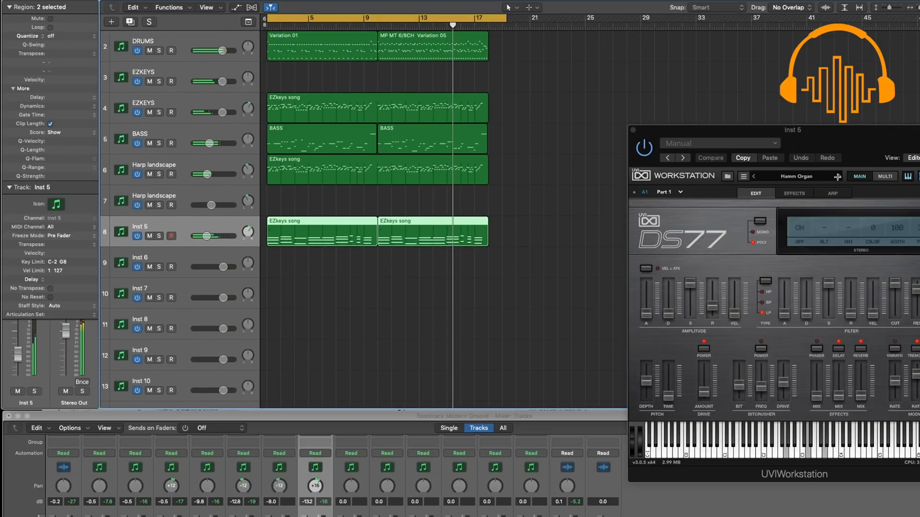
Step: Shorten the cycle range so it ends with the last regions, just before bar 18
key(c)
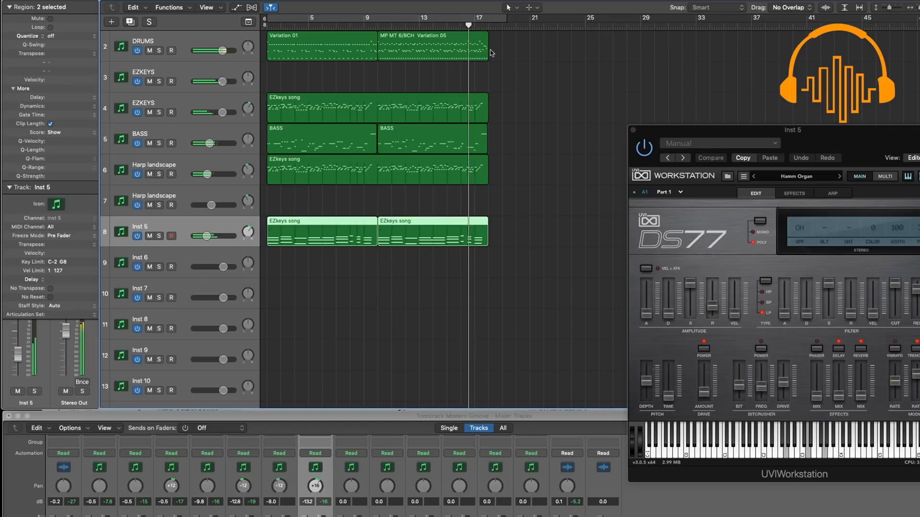
scroll(540, 221, up, 1)
scroll(538, 221, up, 1)
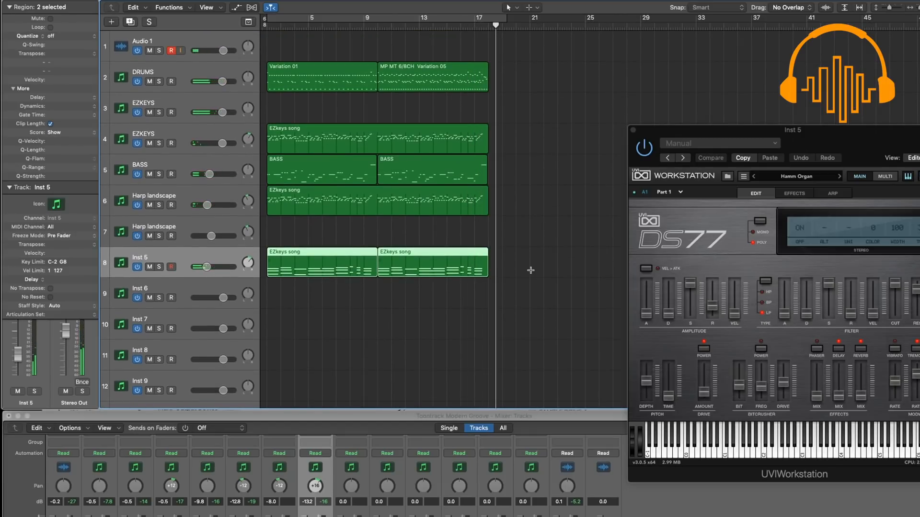
click(367, 19)
drag(504, 18, 488, 18)
scroll(317, 291, down, 3)
scroll(317, 291, up, 10)
scroll(317, 290, down, 4)
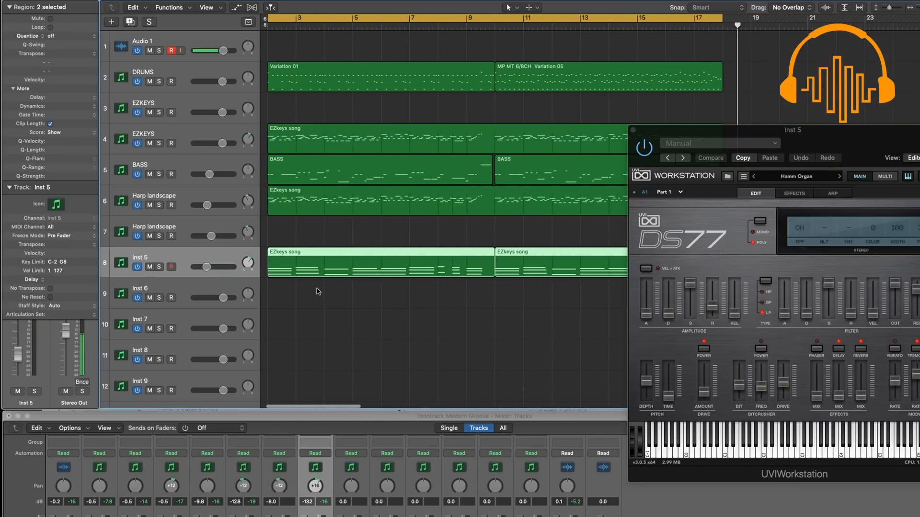
Step: Close the Inst 5 instrument window and open EZkeys on the first EZKEYS channel
click(632, 130)
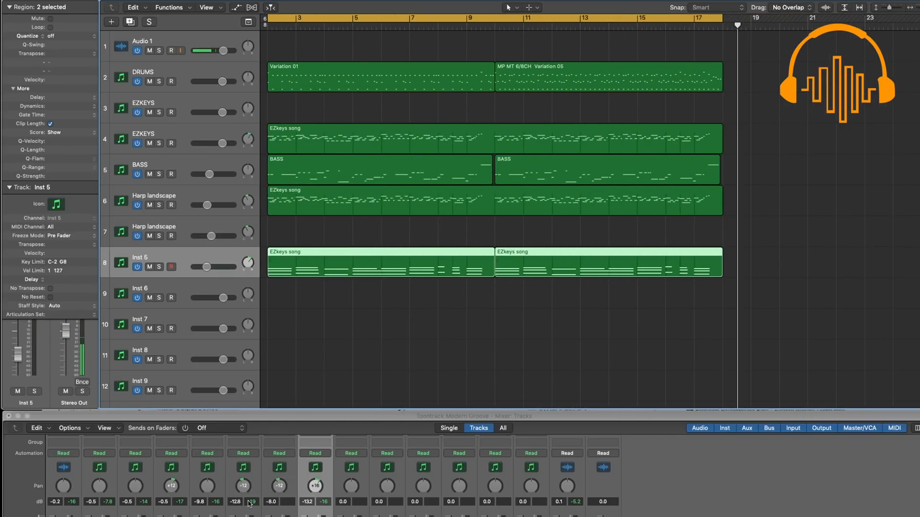
scroll(249, 503, up, 5)
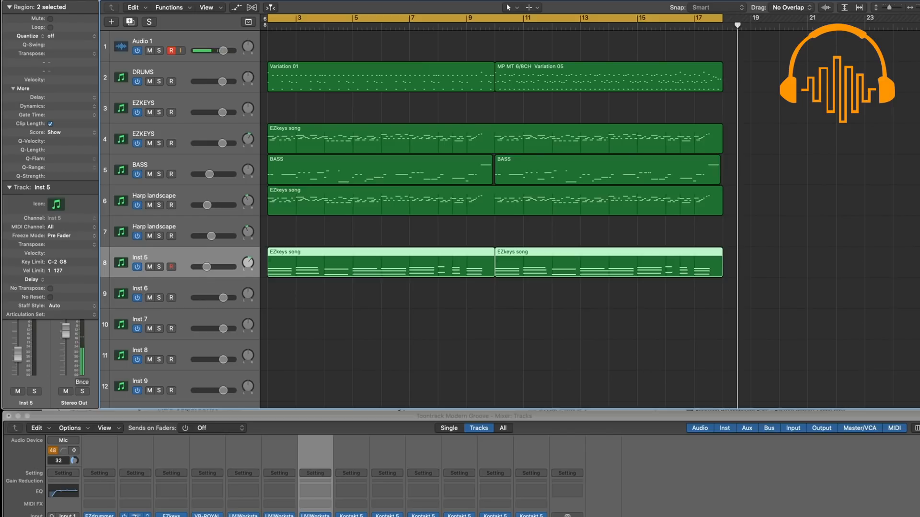
click(136, 515)
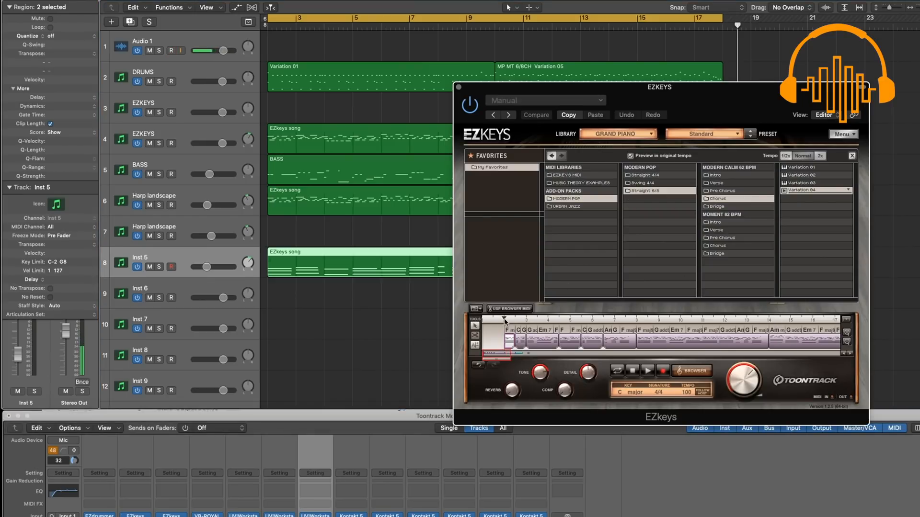
Step: Play the EZkeys song, and audition the first block with Use Browser MIDI temporarily enabled
click(649, 371)
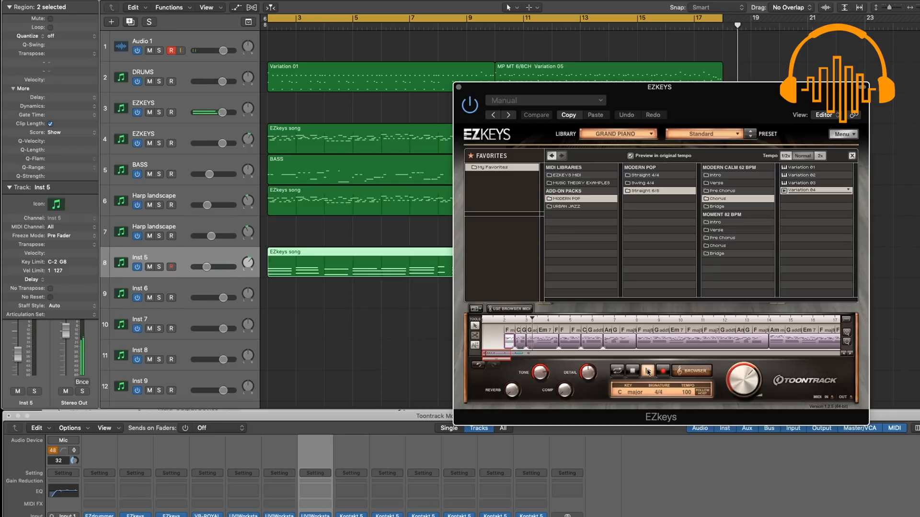
click(648, 371)
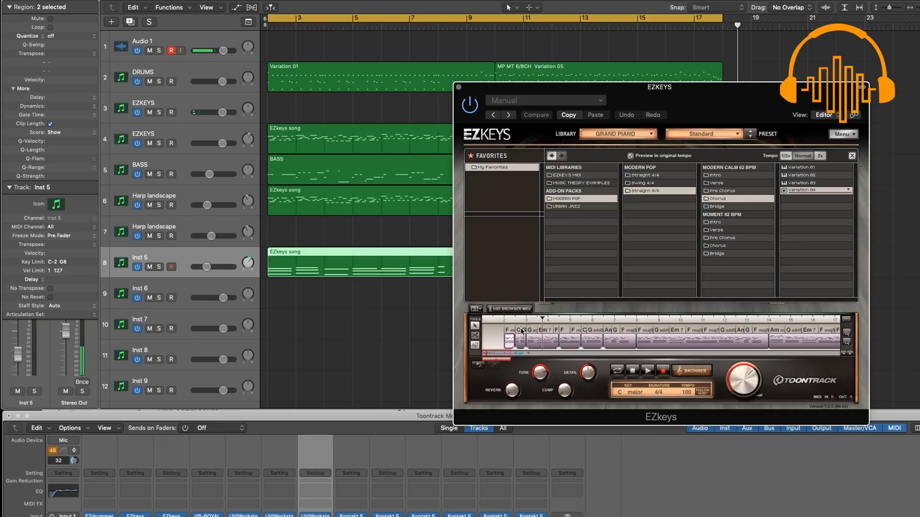
click(504, 331)
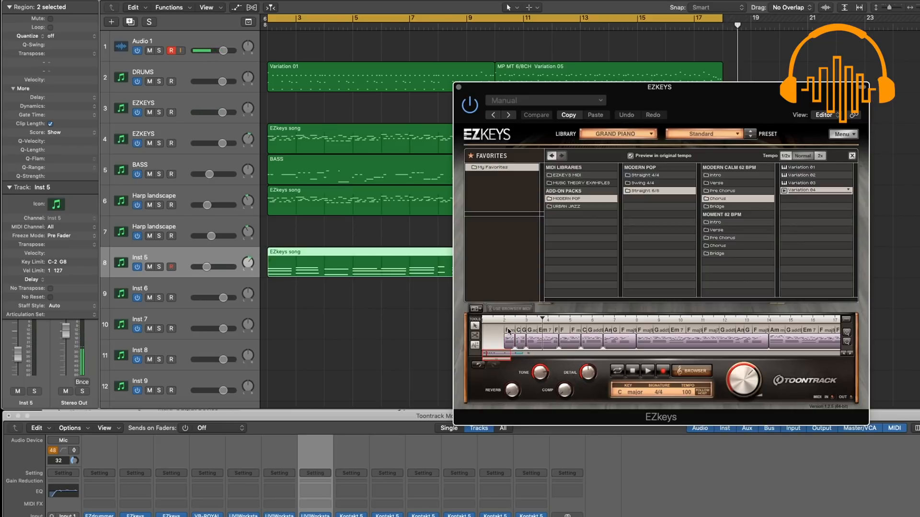
click(508, 345)
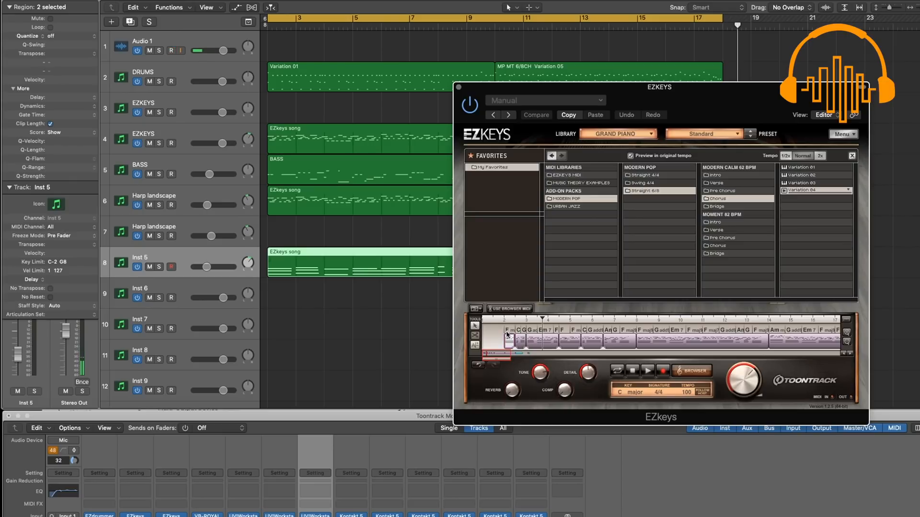
click(509, 309)
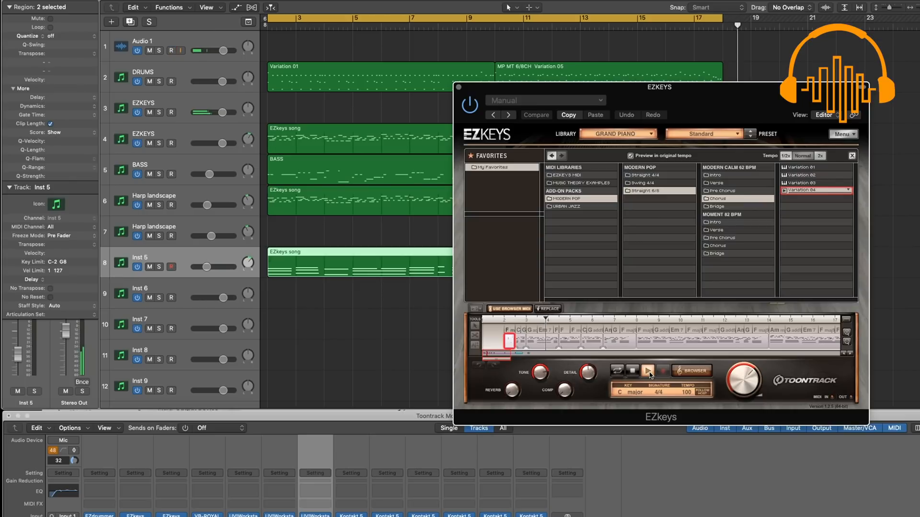
click(526, 310)
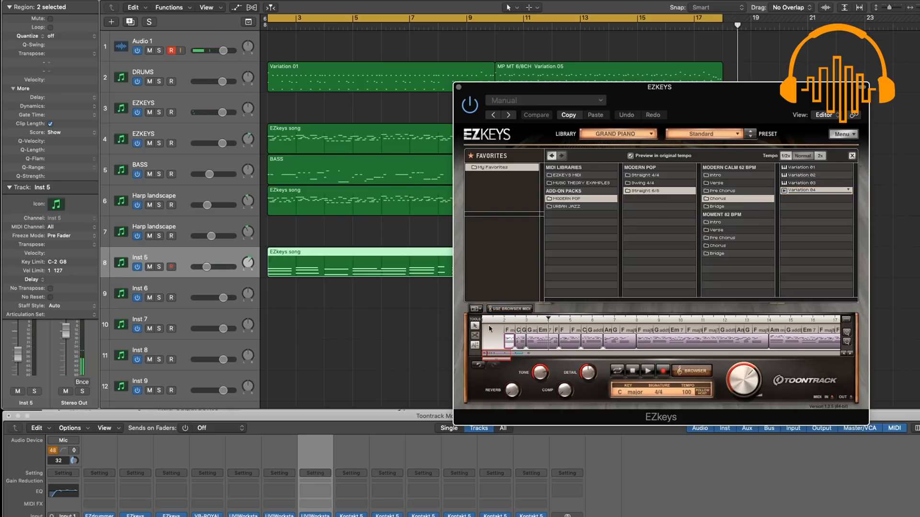
Step: Try Cm for the first chord in the EZkeys song, set it to Am, and expand the chord wheel's details
click(509, 331)
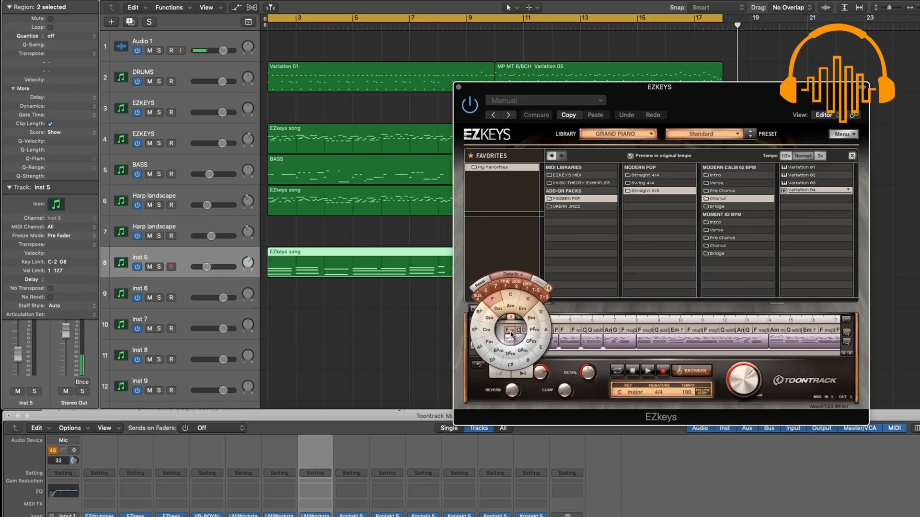
click(486, 330)
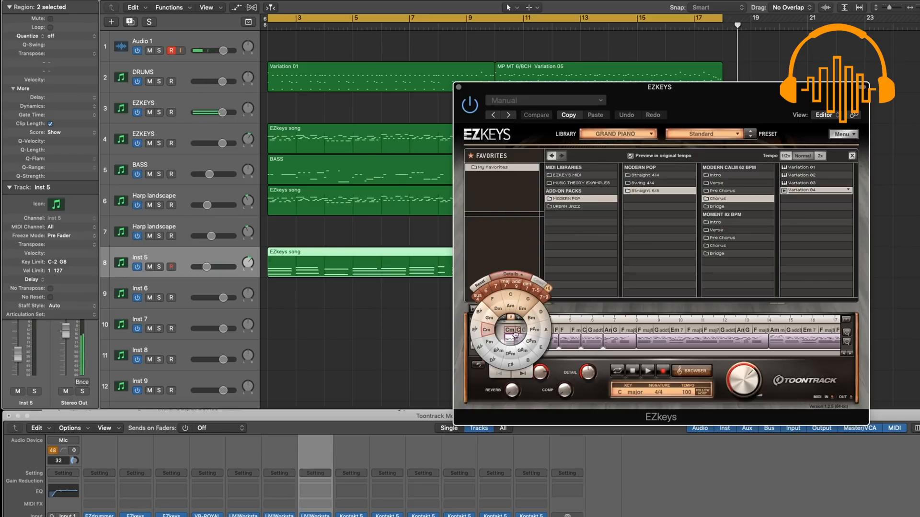
click(510, 306)
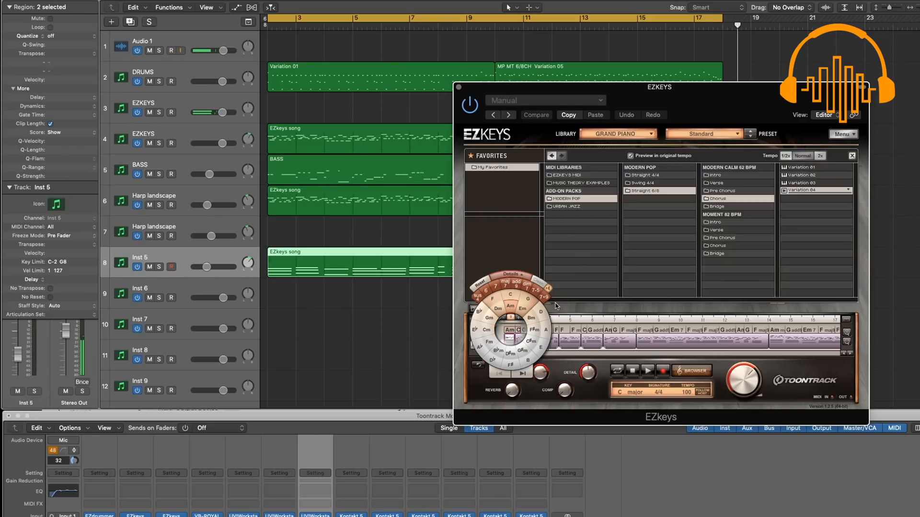
click(516, 275)
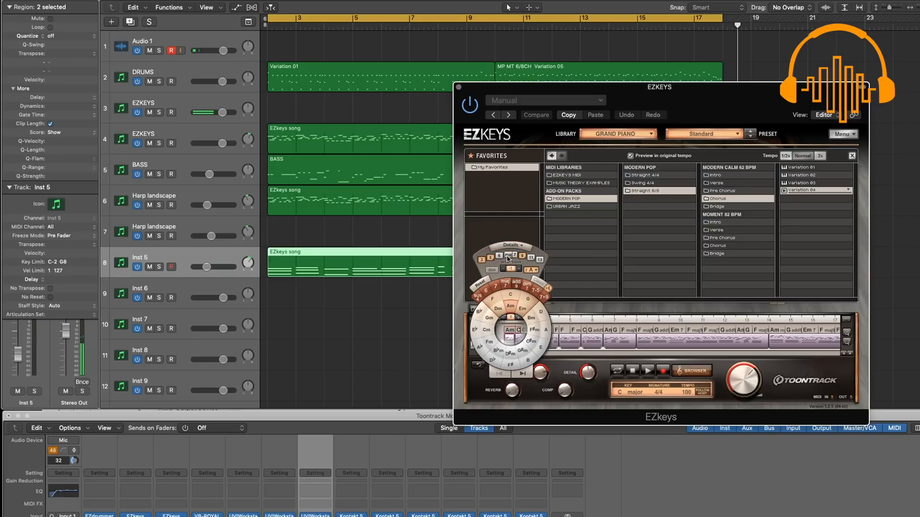
click(524, 227)
Step: Change the second, third and fourth chords in the EZkeys song to Am with the chord wheel
click(520, 331)
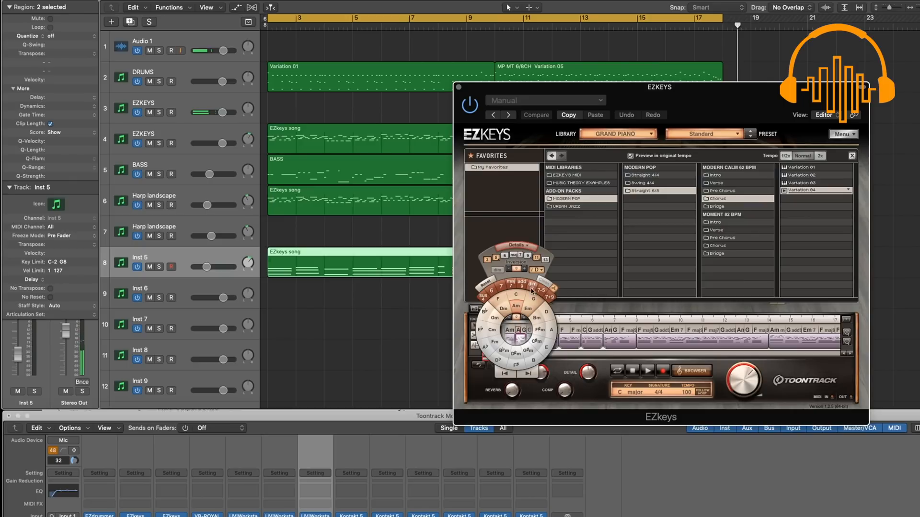
click(579, 260)
click(524, 331)
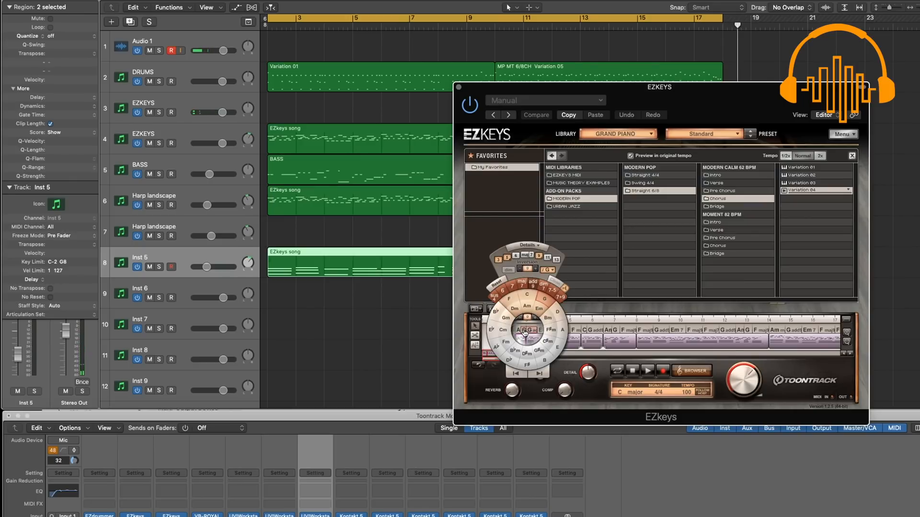
click(526, 312)
click(596, 286)
click(529, 331)
click(530, 307)
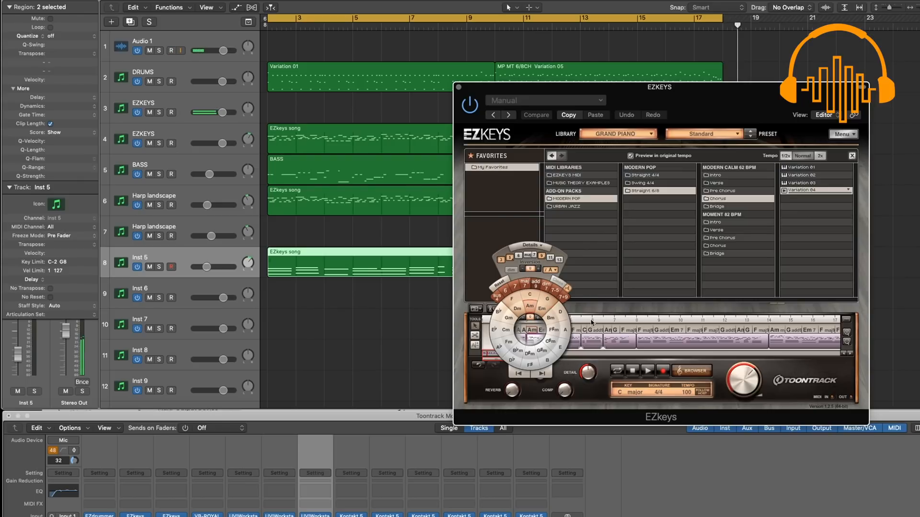
Step: Change the fifth, sixth and seventh chords in the EZkeys song to Am with the chord wheel
click(544, 330)
click(544, 331)
click(543, 311)
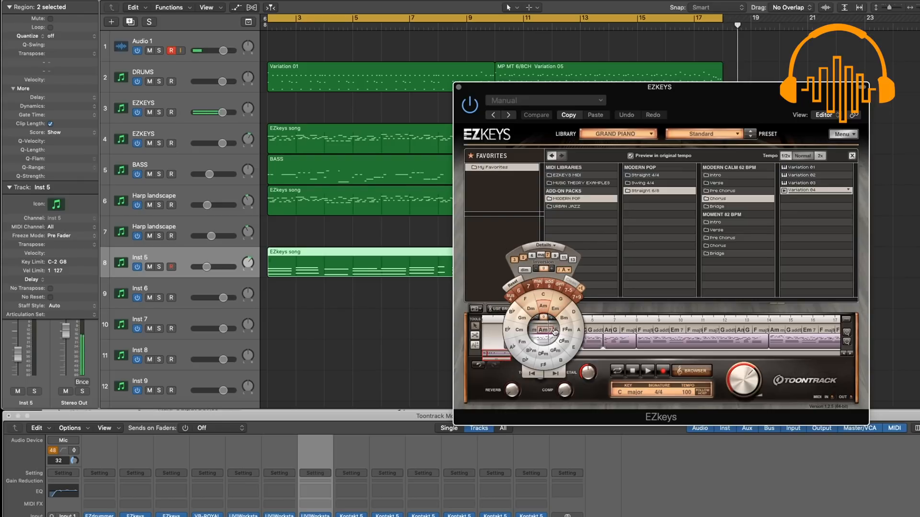
click(554, 331)
click(562, 309)
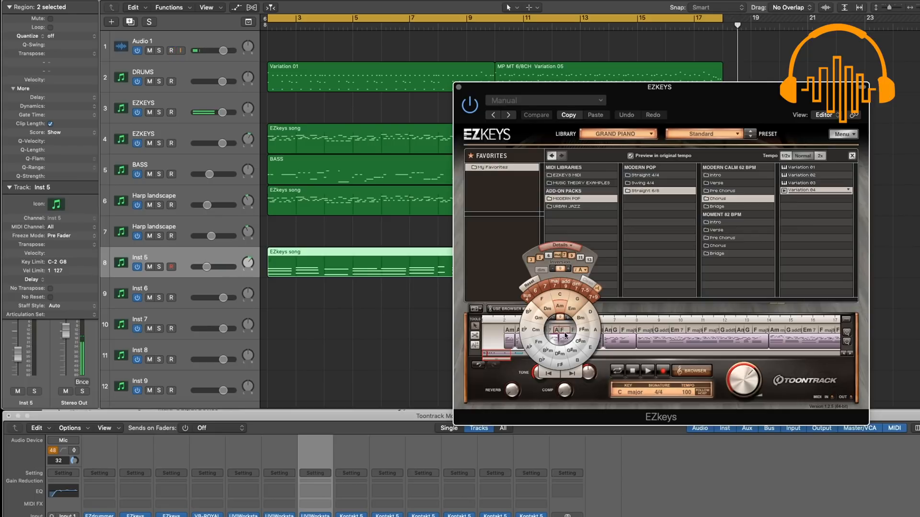
click(559, 307)
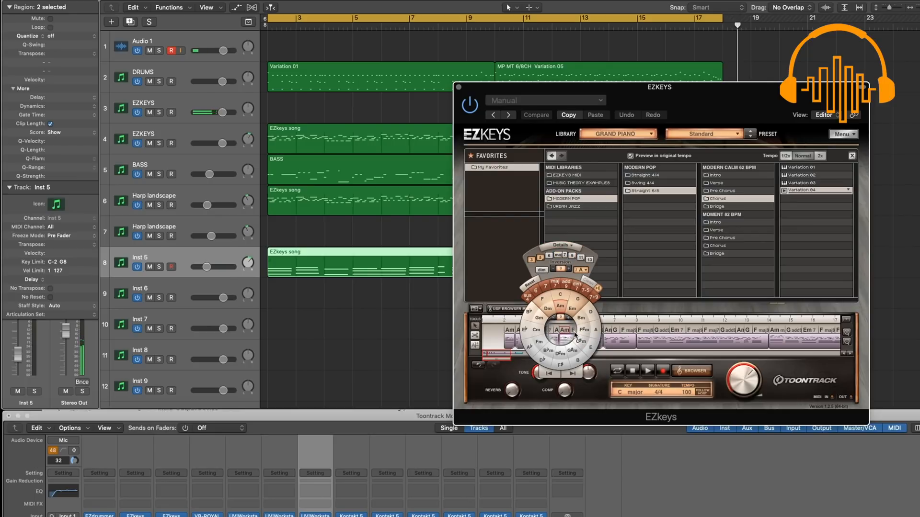
Step: Change the eighth, ninth and tenth chords in the EZkeys song to Am
click(625, 329)
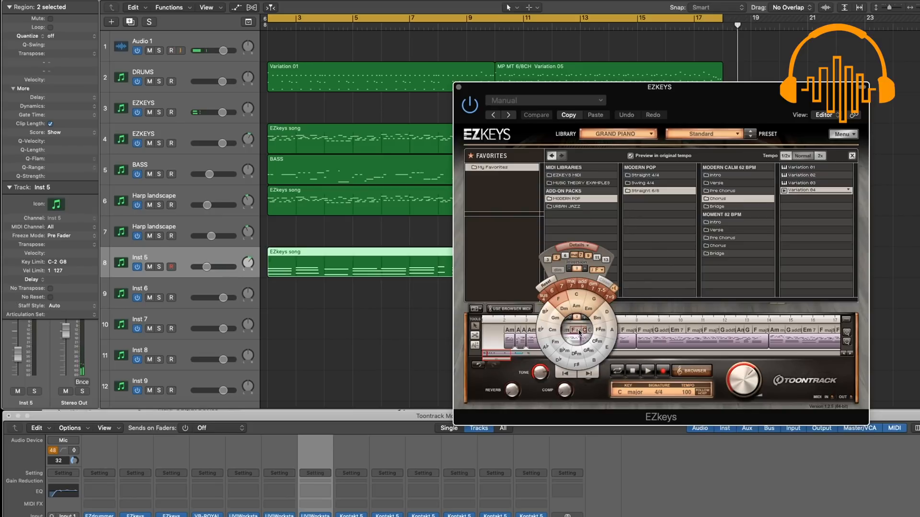
click(583, 332)
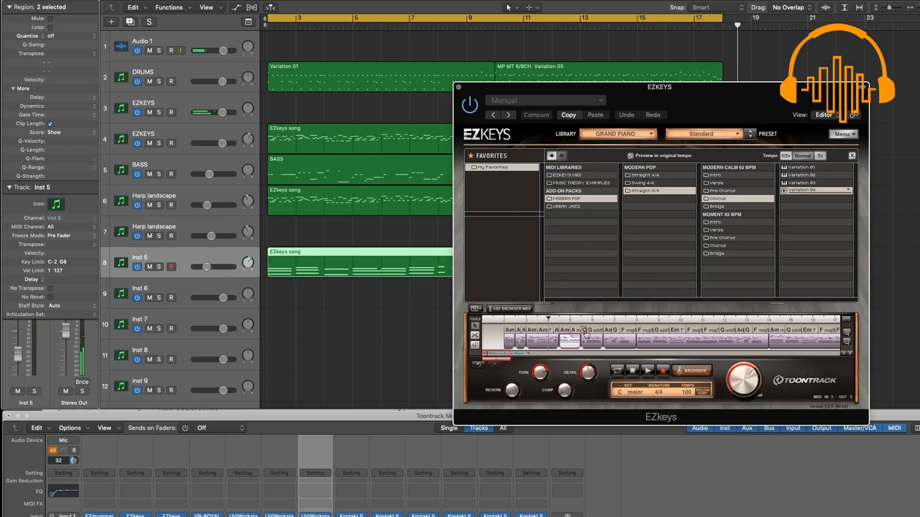
click(585, 333)
click(593, 336)
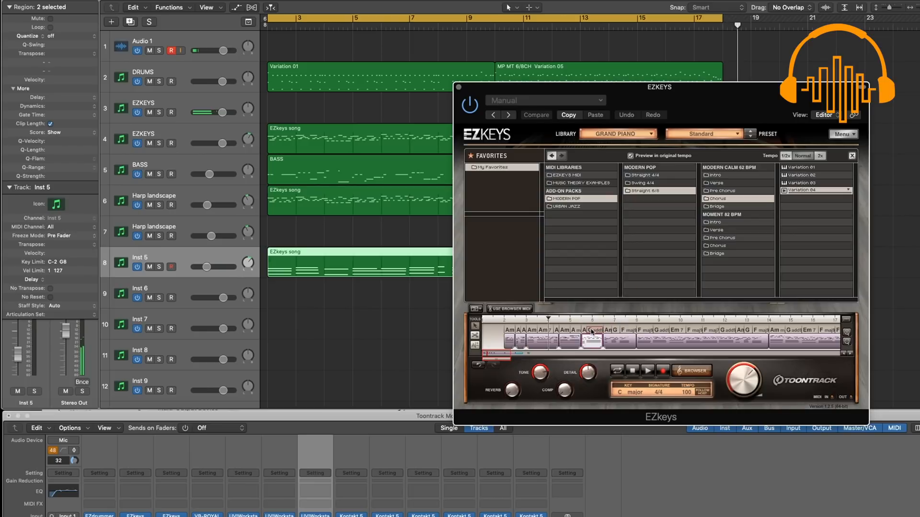
click(591, 332)
click(593, 297)
Step: Set the remaining chords before bar 8 to Am and play the EZkeys song from the start
click(509, 323)
click(615, 331)
click(613, 307)
click(620, 331)
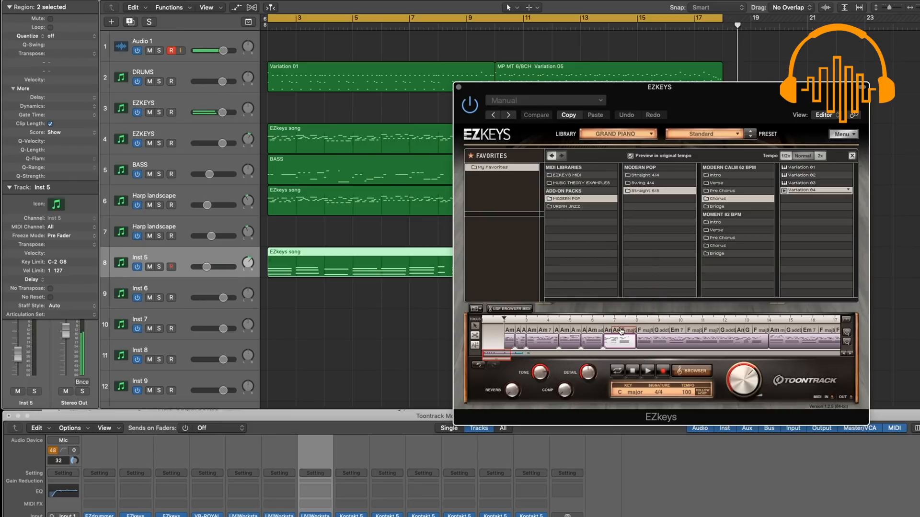
click(624, 333)
click(625, 308)
click(646, 373)
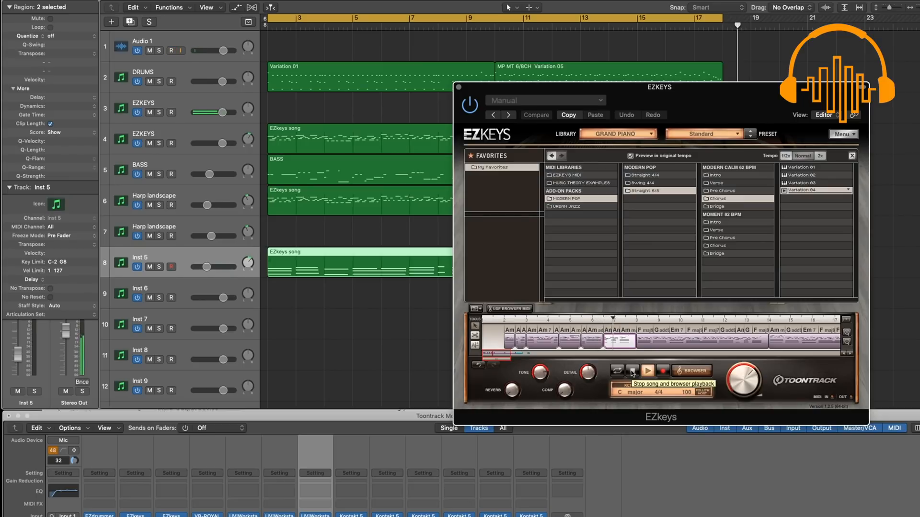
click(632, 372)
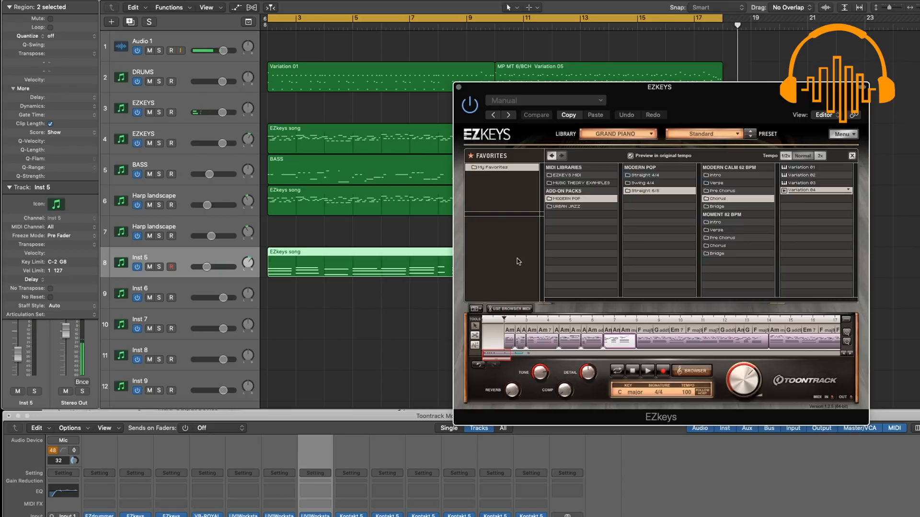
Step: With EZkeys closed and the first EZKEYS track muted, play the arrangement and raise the BASS track's volume slightly
click(269, 28)
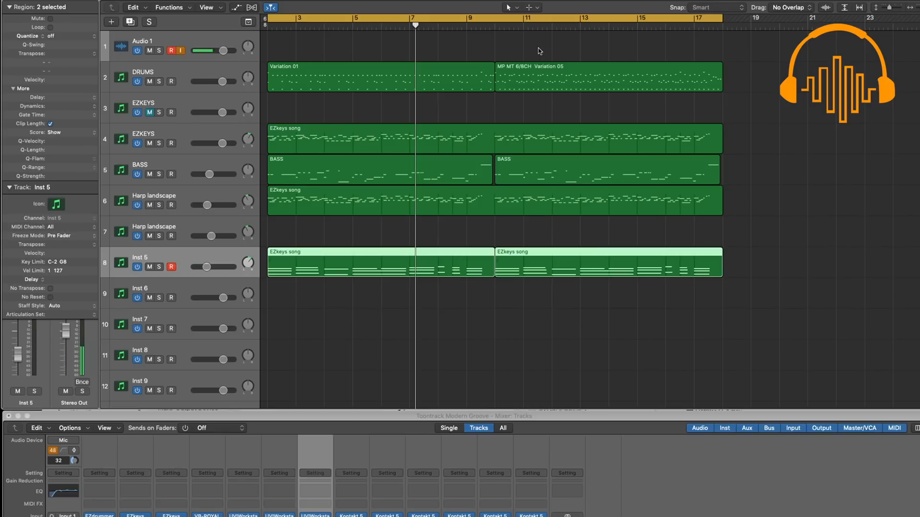
click(499, 52)
key(space)
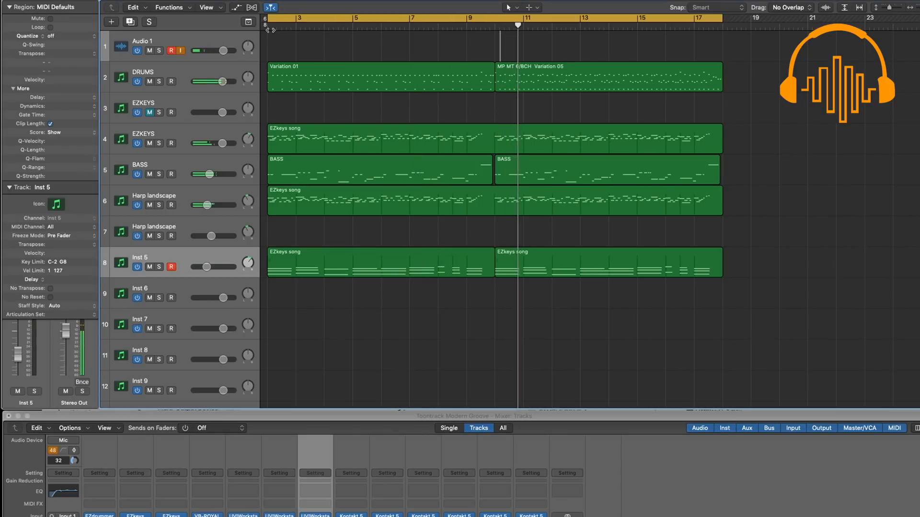
click(481, 47)
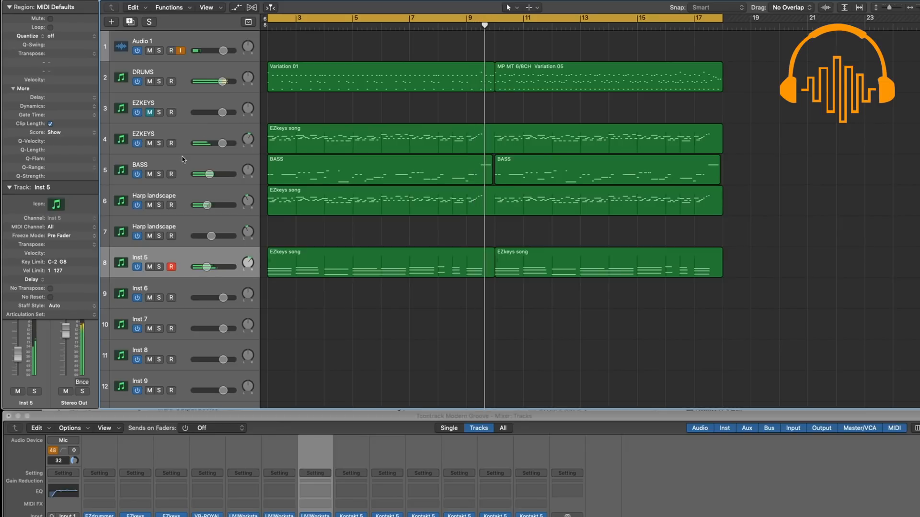
drag(209, 174, 212, 173)
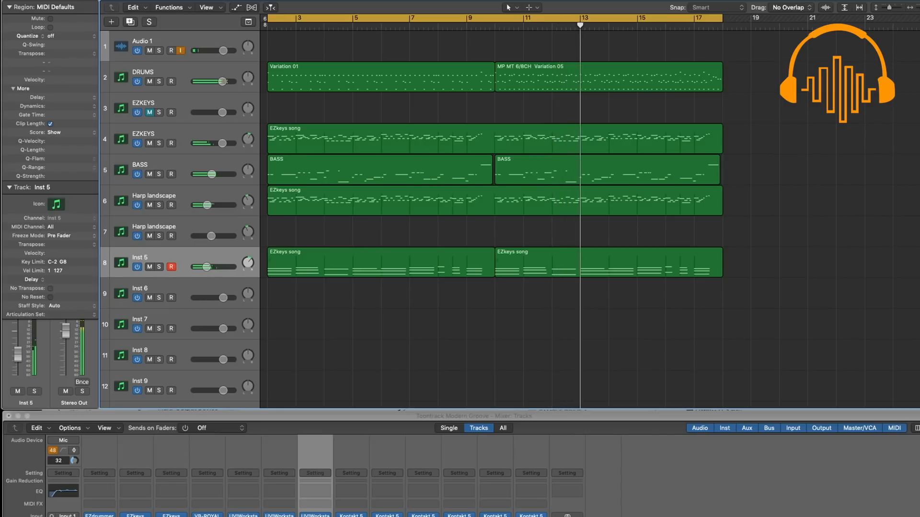
key(Return)
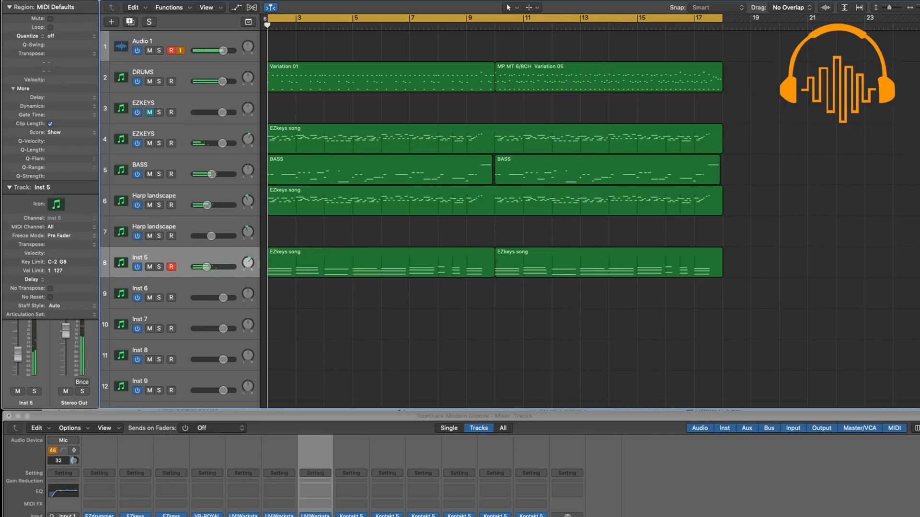
Step: Load the ES M (Monophonic Synth) instrument on the Inst 6 track
click(167, 300)
click(350, 514)
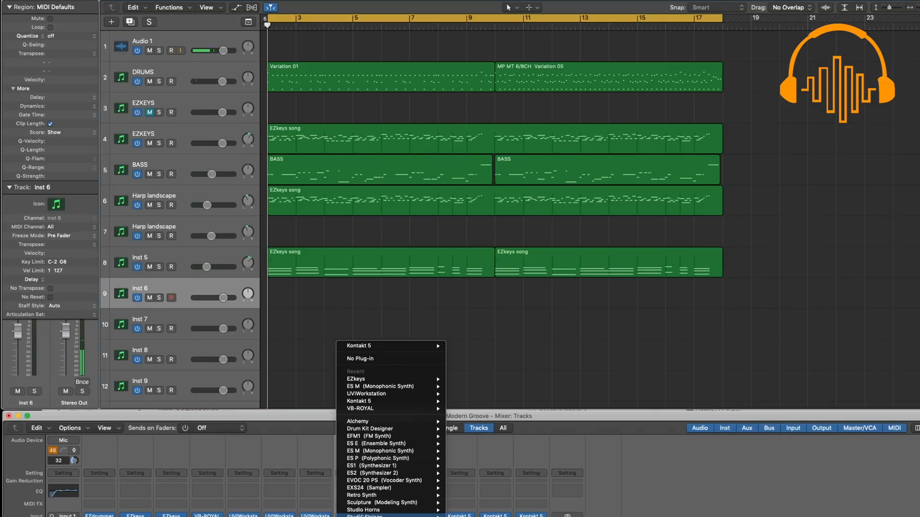
mouse_move(383, 516)
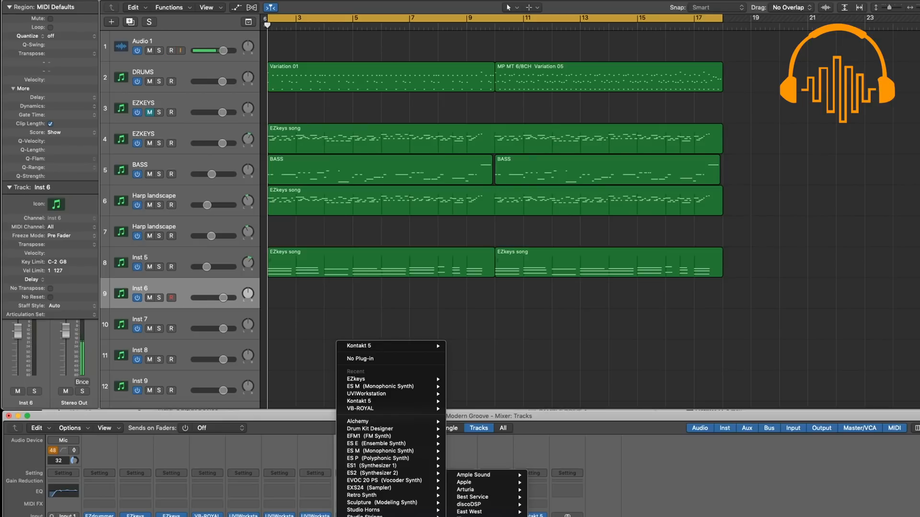
click(405, 387)
Step: Open Kontakt 5 on Inst 7 and load MAP.nki from the Modern Animated Percussion library's Instruments folder
click(364, 516)
click(273, 501)
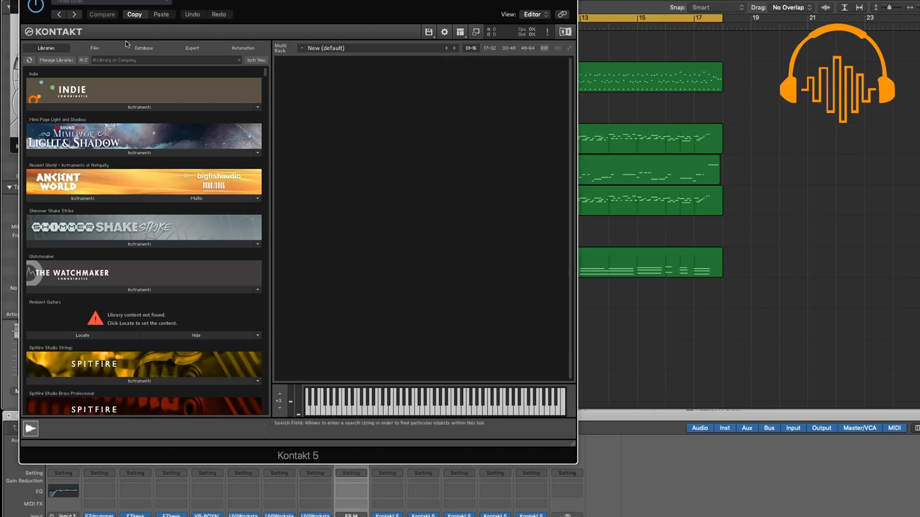
drag(260, 15, 530, 58)
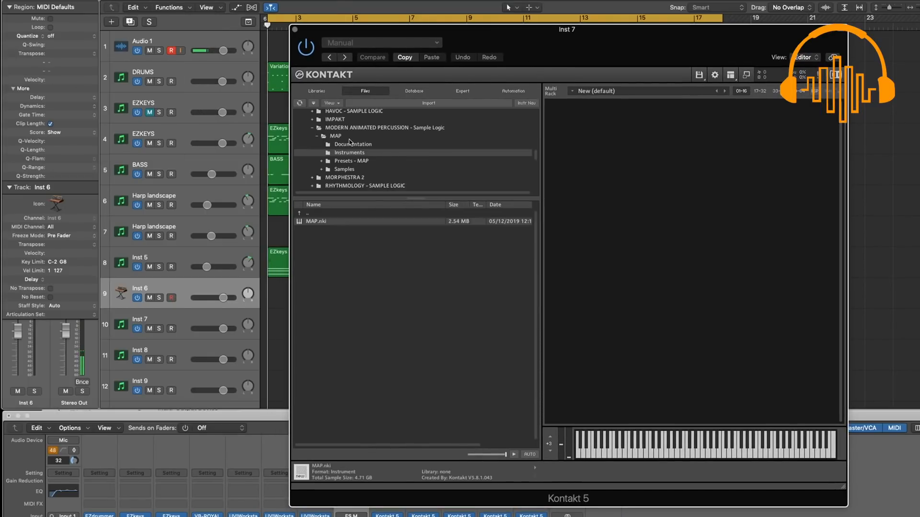
drag(585, 44, 596, 68)
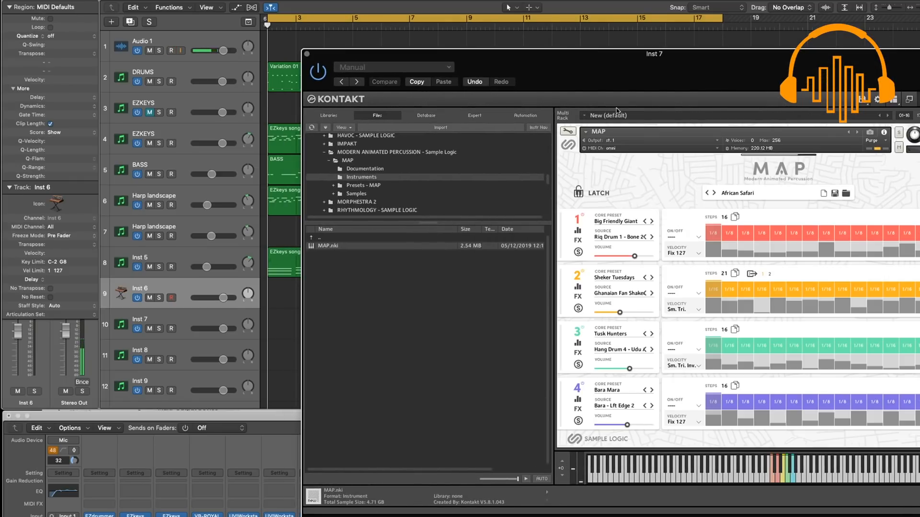
drag(772, 48, 657, 34)
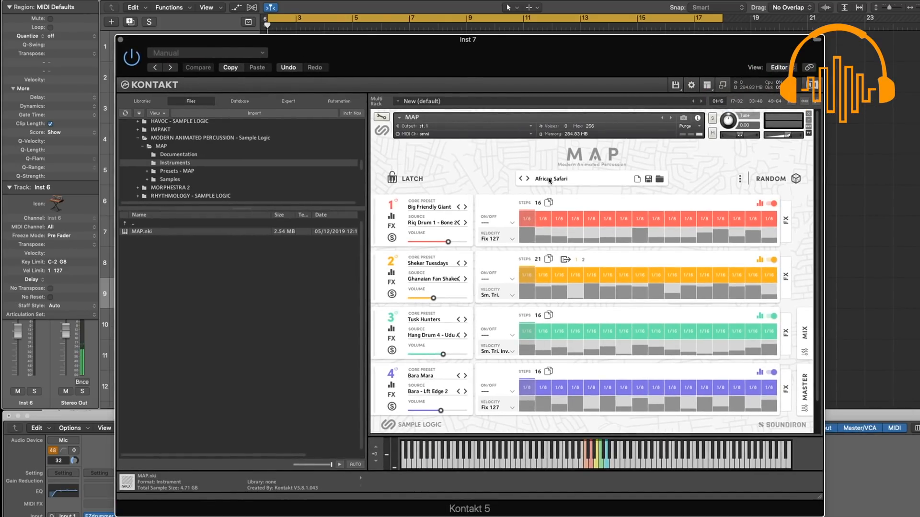
drag(537, 67, 584, 93)
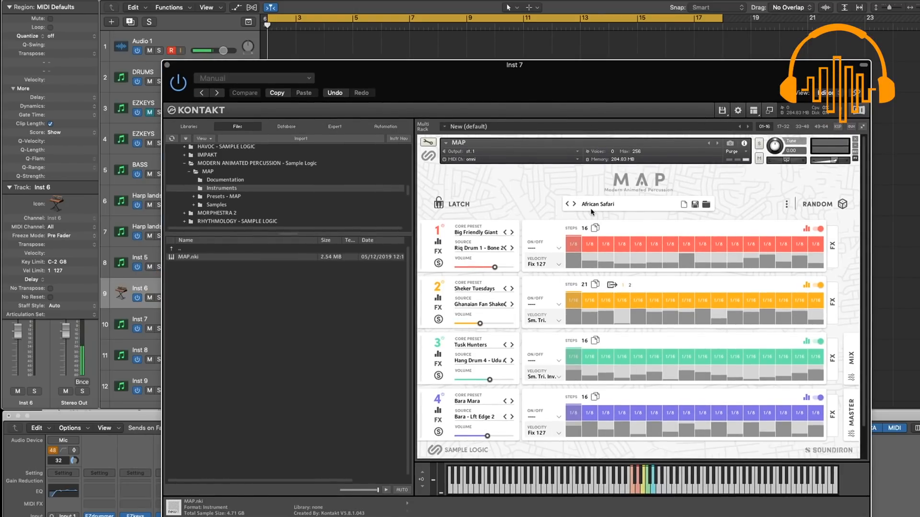
Step: Load the Buckle In preset in MAP and audition it, followed by the Bump N Groove preset
click(596, 205)
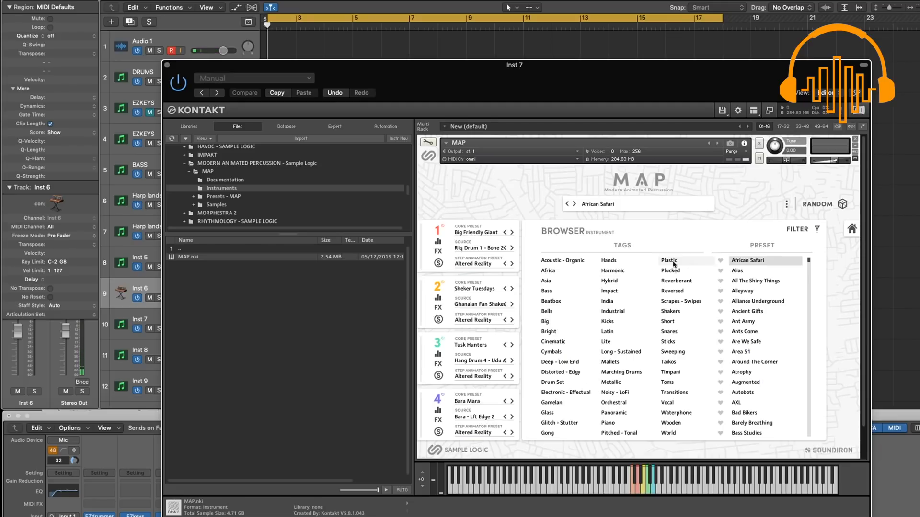
scroll(761, 311, up, 2)
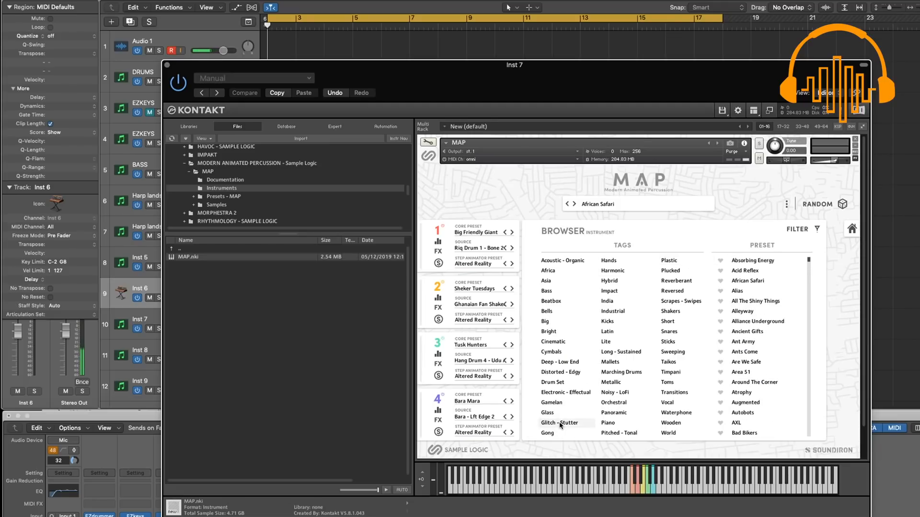
scroll(785, 290, down, 10)
click(773, 293)
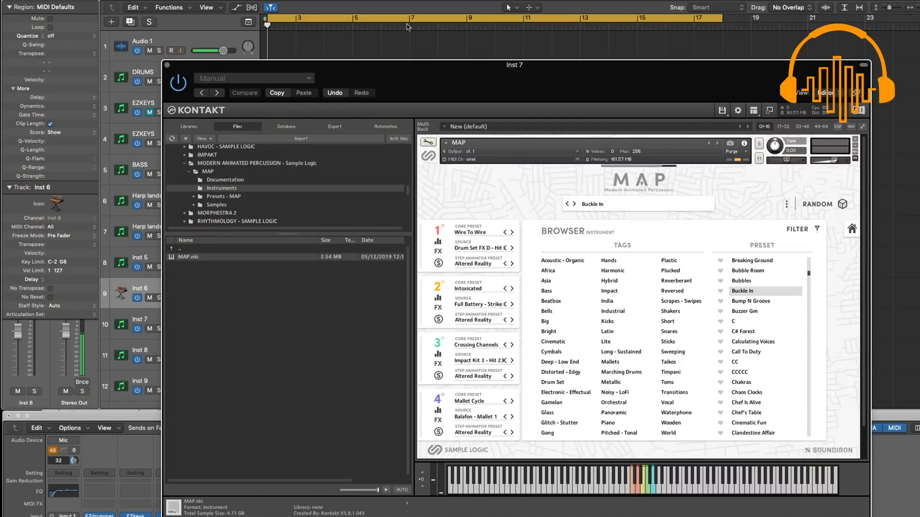
click(852, 231)
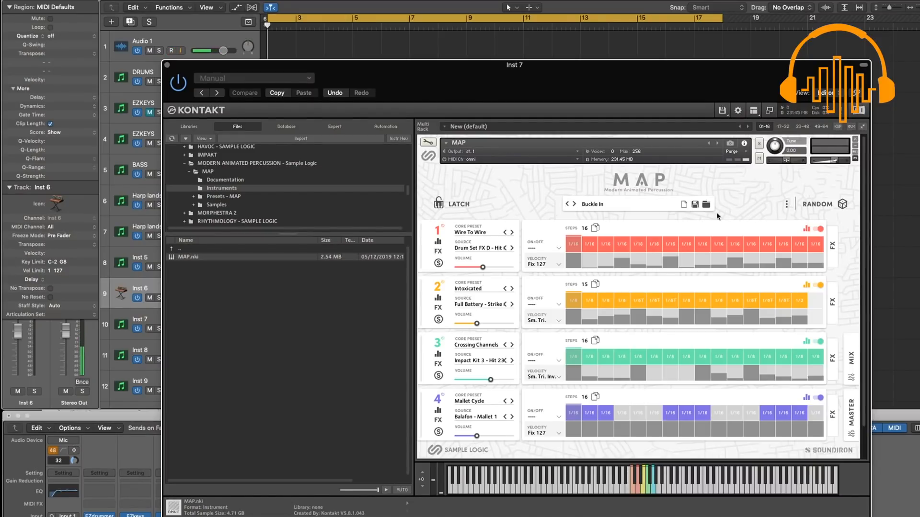
click(634, 490)
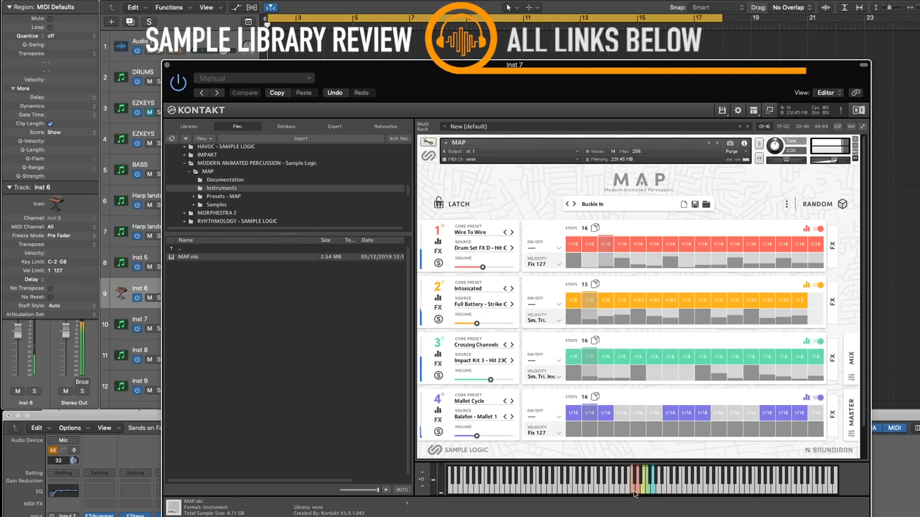
click(573, 205)
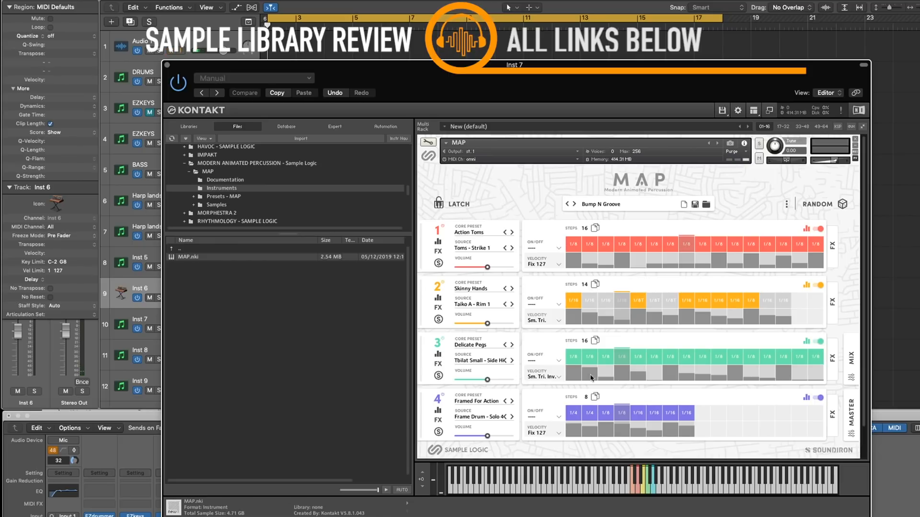
click(633, 492)
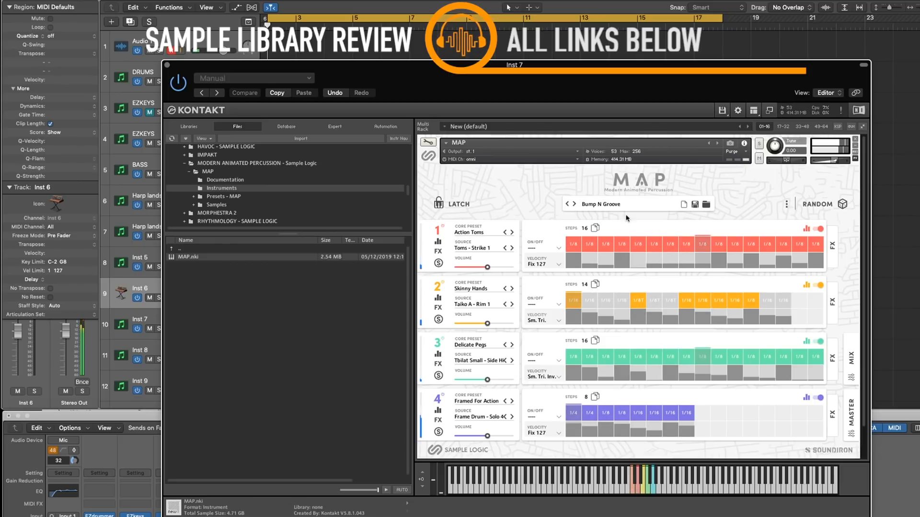
Step: Choose the Glitch - Stutter tag in MAP's preset browser and load the Industrial preset
click(607, 205)
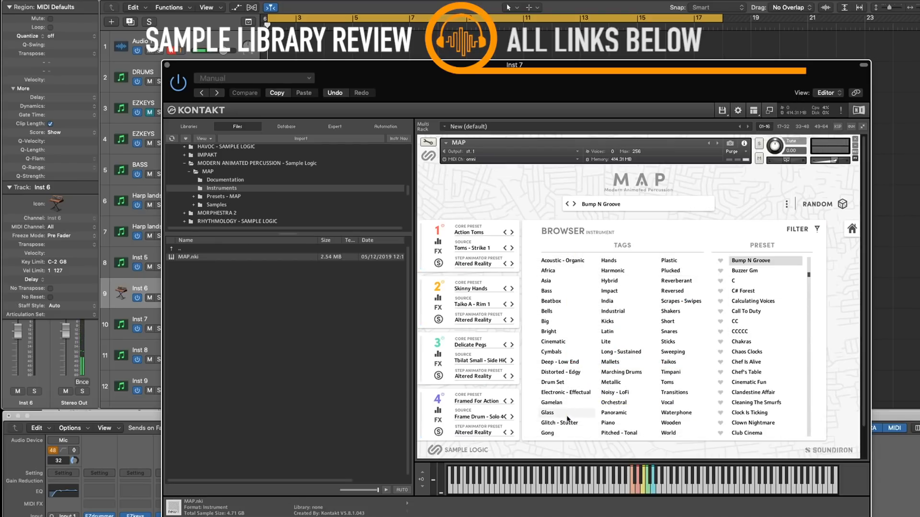
click(560, 423)
drag(808, 263, 809, 337)
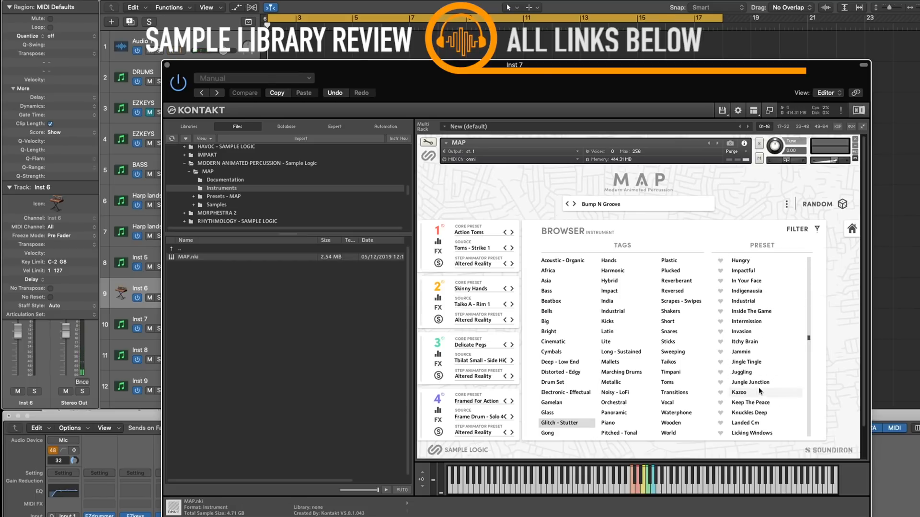
click(750, 303)
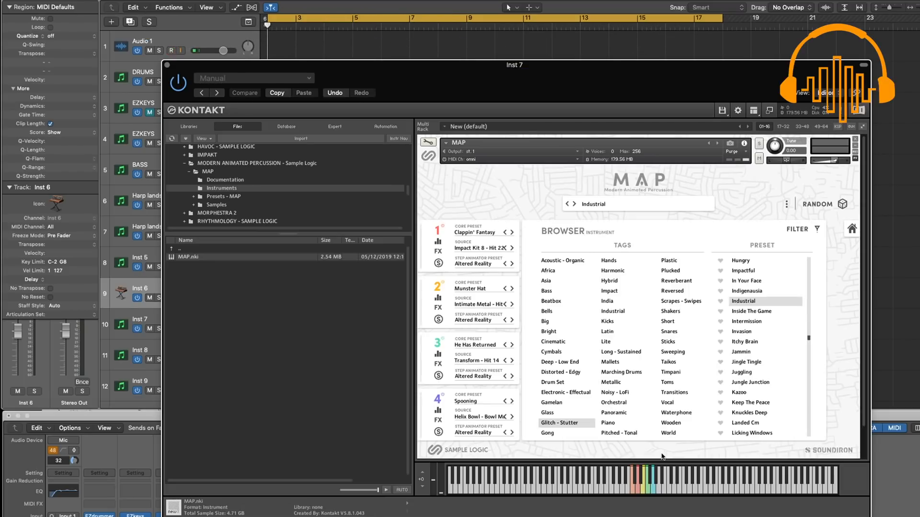
Step: Audition the Industrial preset, select the Inst 7 channel, and return MAP to its main step-sequencer page
scroll(99, 475, down, 5)
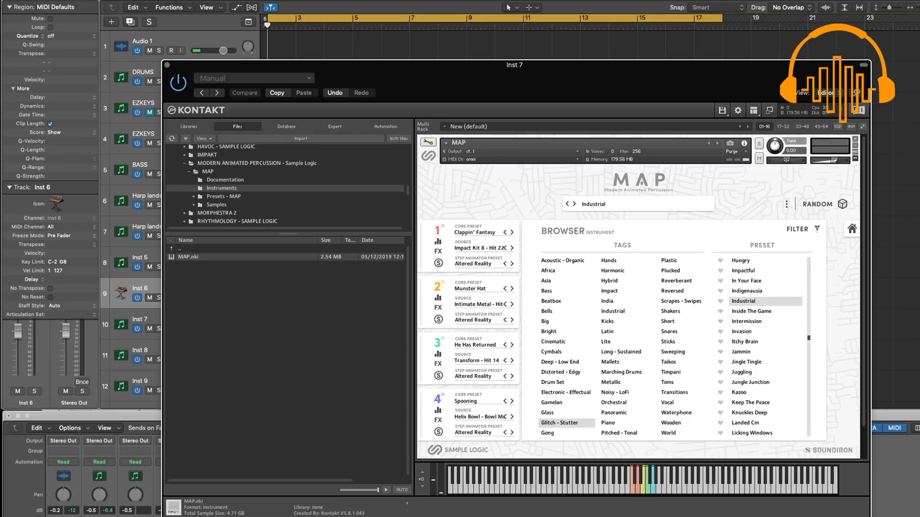
drag(323, 92, 396, 33)
click(704, 431)
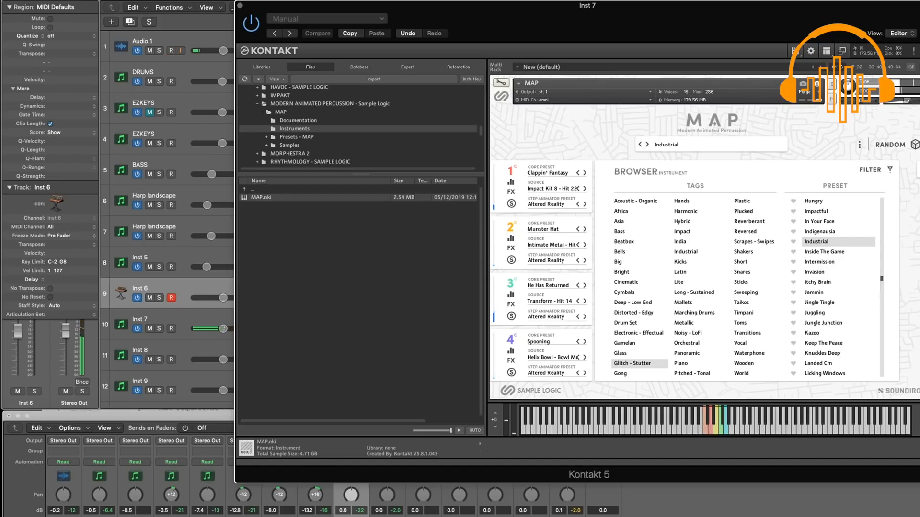
click(387, 516)
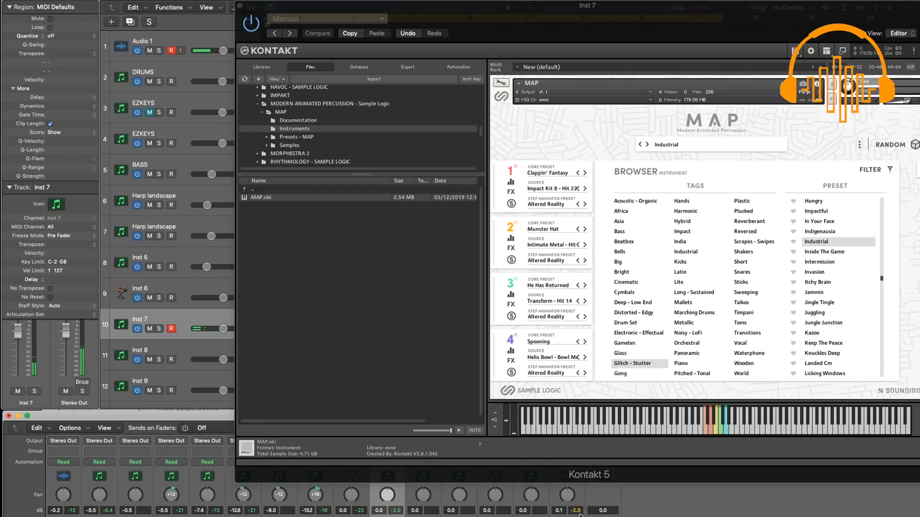
click(909, 191)
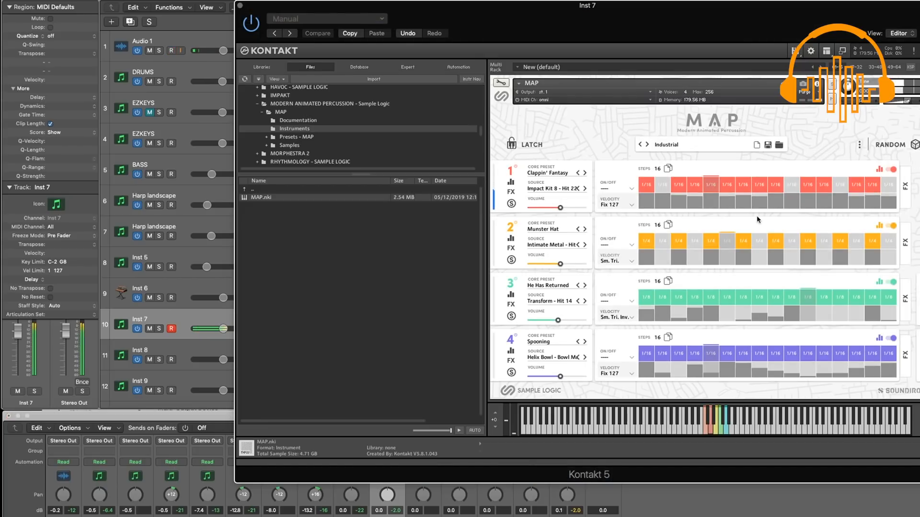
Step: Open core 1's detailed step editor in MAP, uncover the arrangement behind the plug-in window, and set core 1 to 20 steps
click(512, 187)
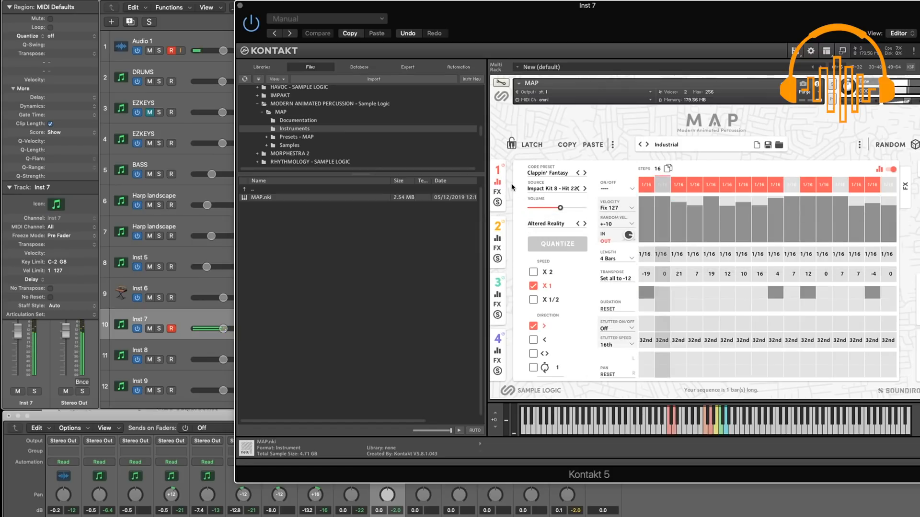
drag(597, 36, 601, 162)
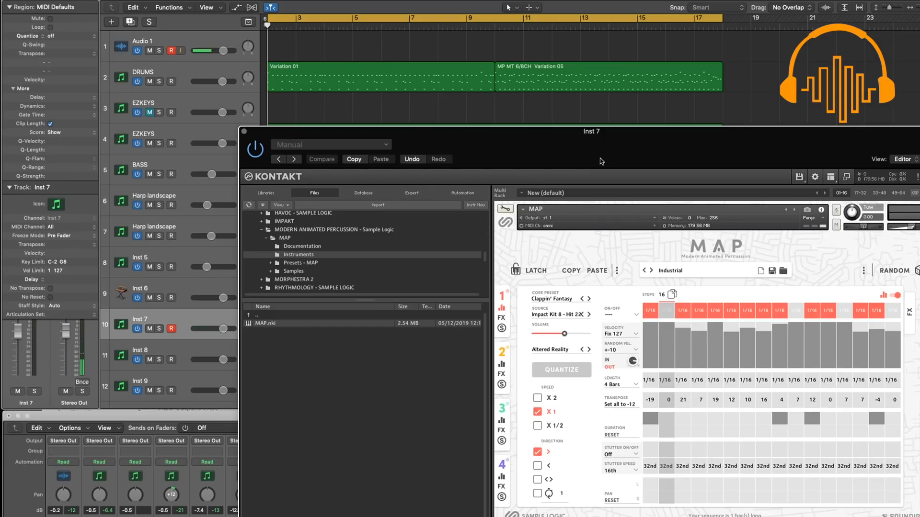
mouse_move(662, 297)
mouse_down()
mouse_move(664, 286)
mouse_move(667, 295)
mouse_up()
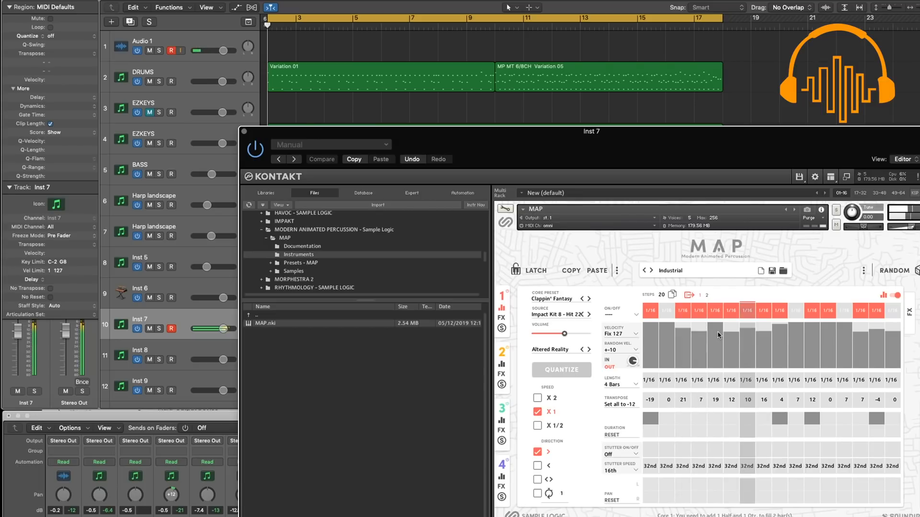
Step: Set the velocity of core 1's sixth step to 0, raise its duration, and switch the step off
drag(723, 334, 731, 368)
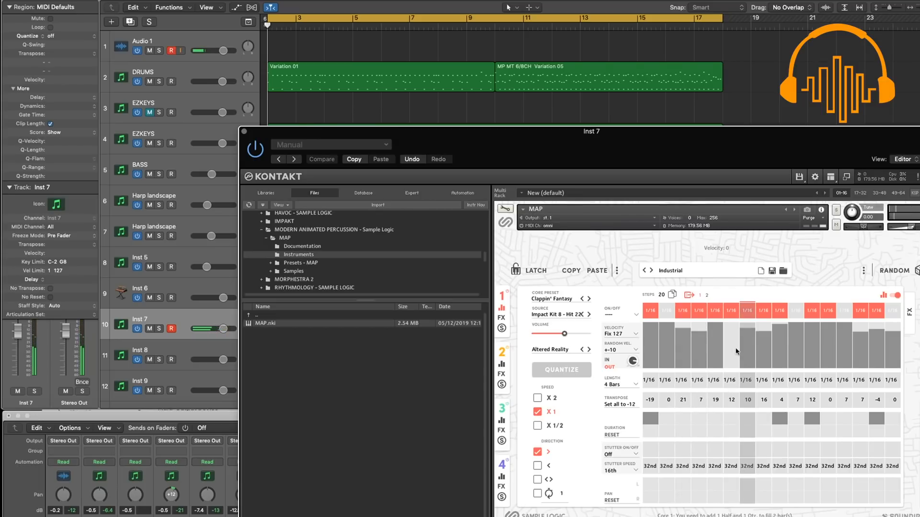
click(730, 312)
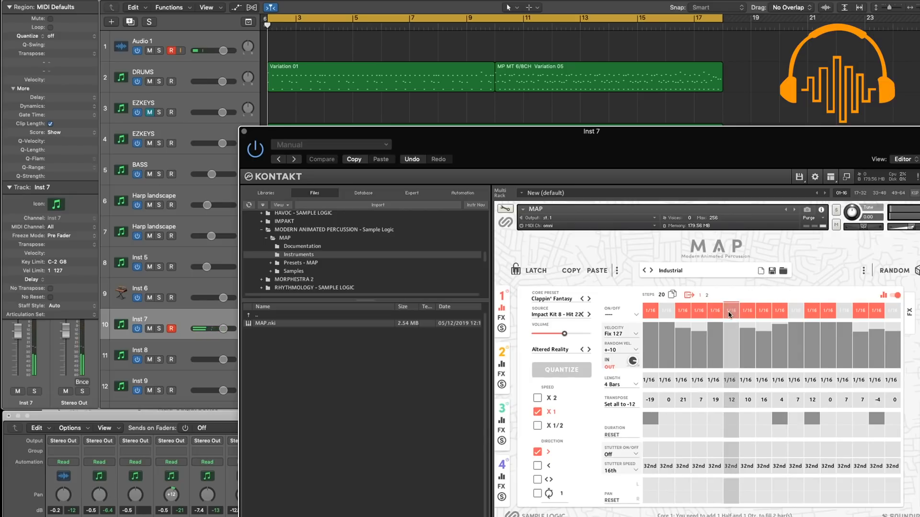
click(732, 422)
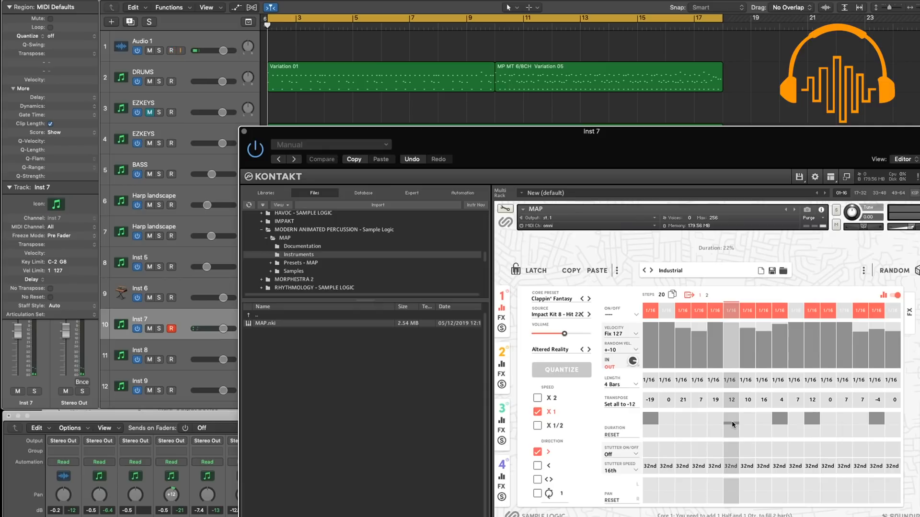
click(731, 431)
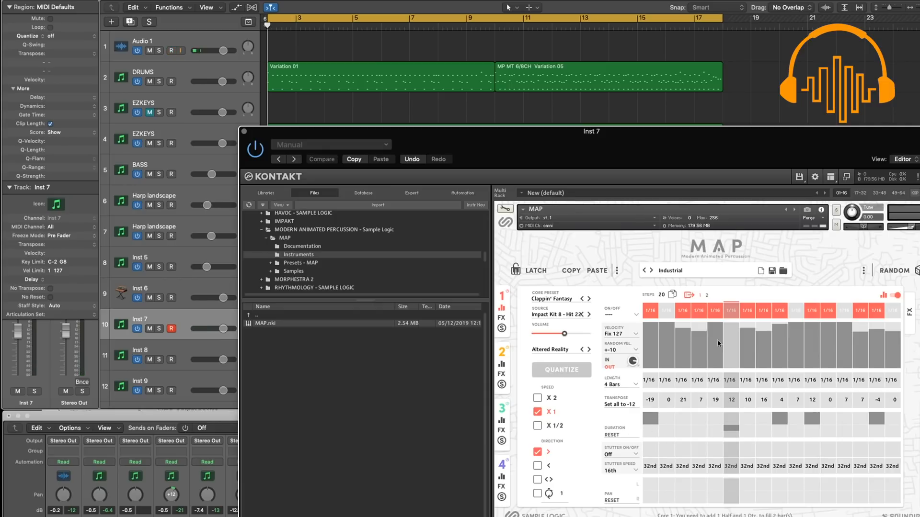
click(730, 310)
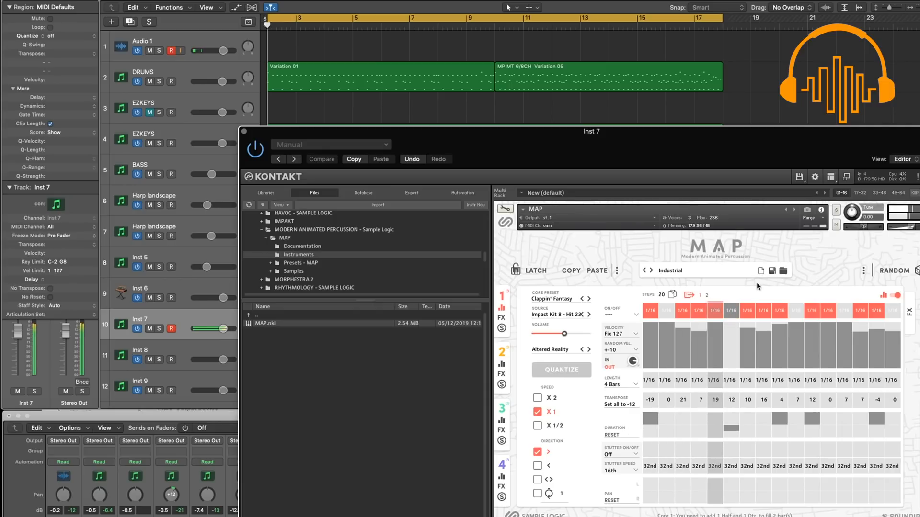
Step: Rework core 1's on/off pattern so steps 9, 10 and 11 are on, and clear step 11's duration
click(782, 312)
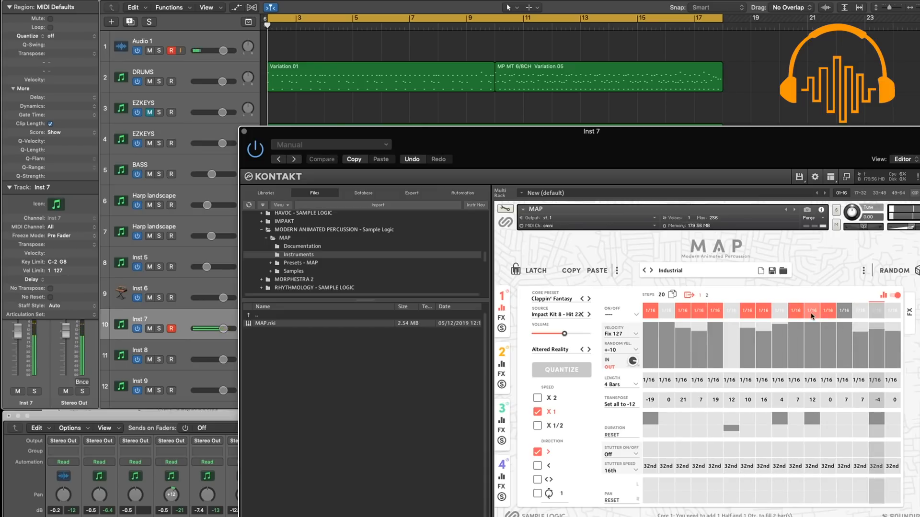
click(809, 425)
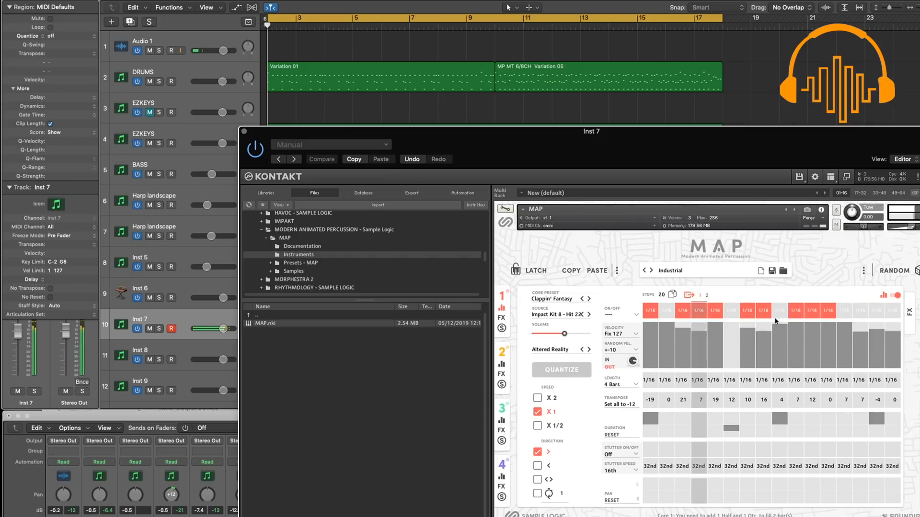
click(809, 312)
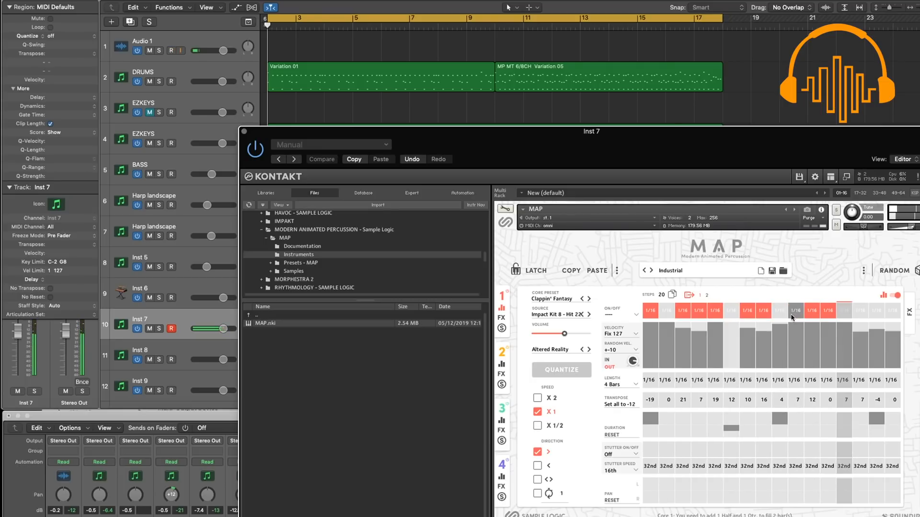
click(779, 312)
click(795, 312)
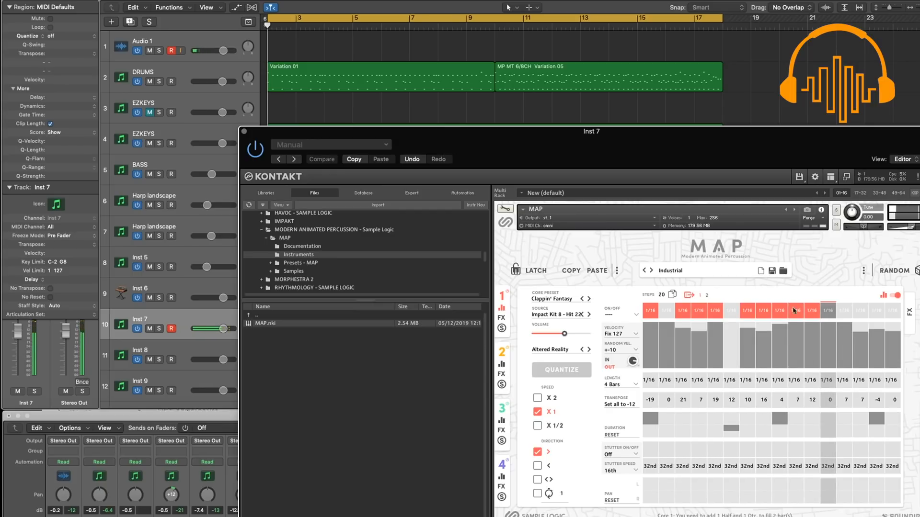
Step: Shorten core 1 to 12 steps and turn stutter on for all of them
drag(664, 297, 667, 306)
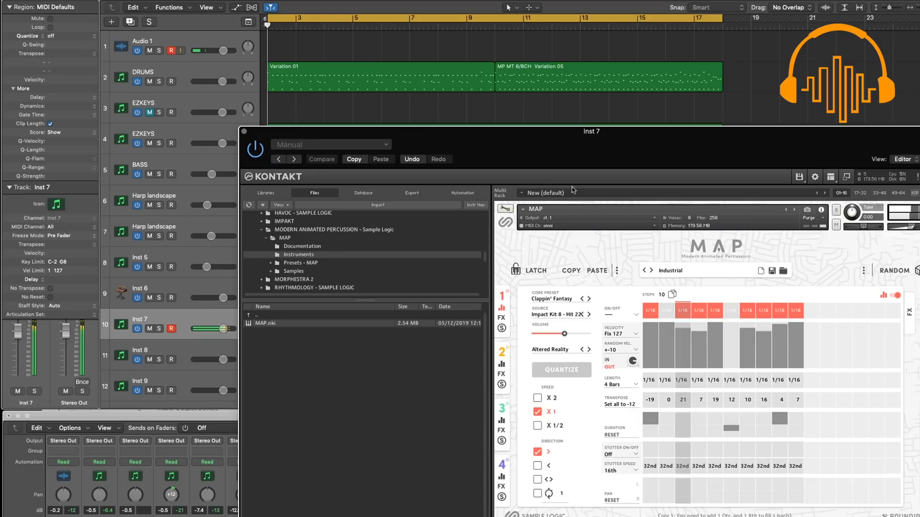
scroll(664, 299, up, 2)
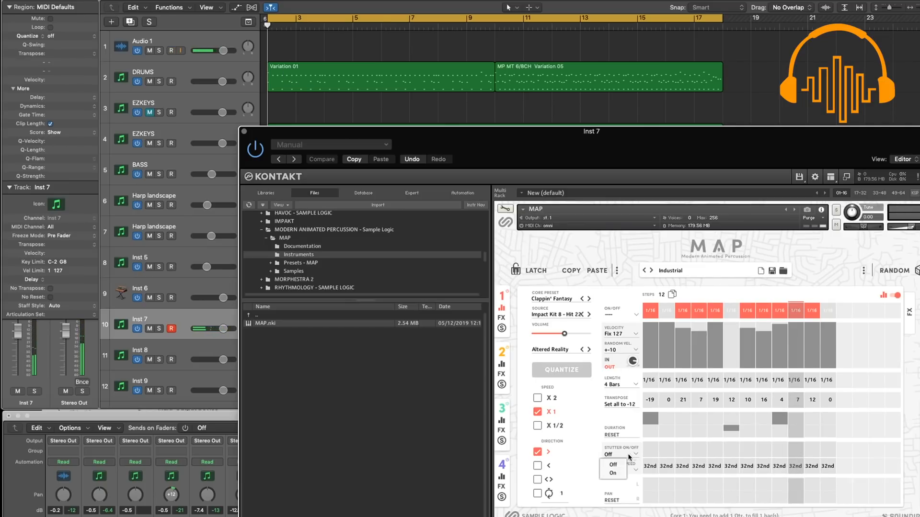
click(613, 473)
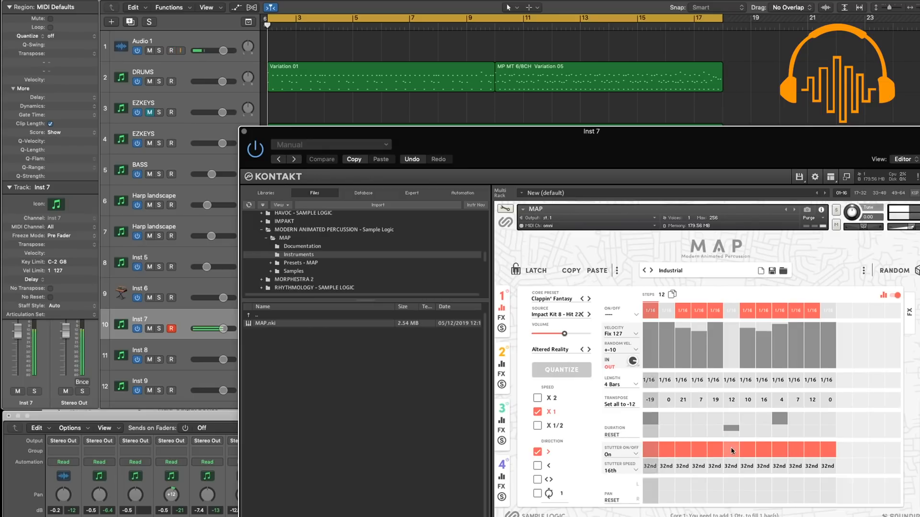
Step: Turn stutter off on core 1's steps 2 to 9 and 11, and set step 10's stutter speed to 96th
click(666, 449)
drag(687, 449, 812, 453)
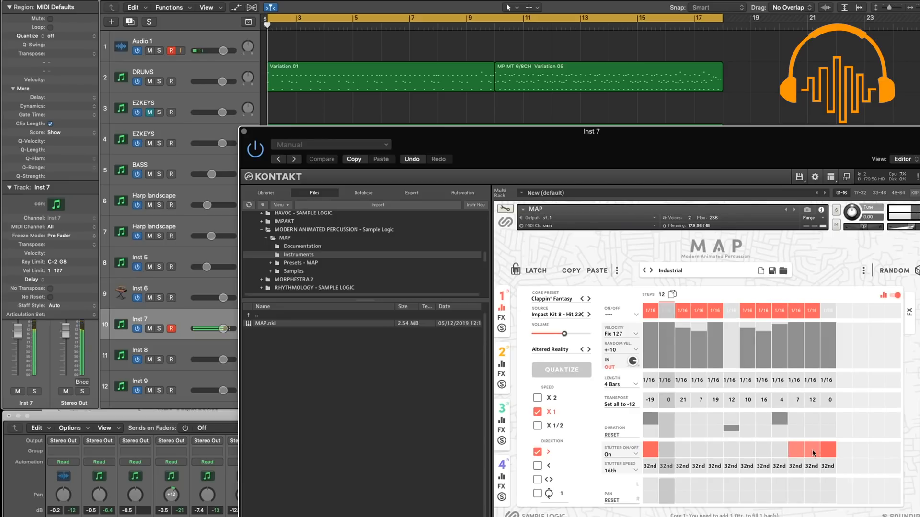
click(795, 467)
click(800, 508)
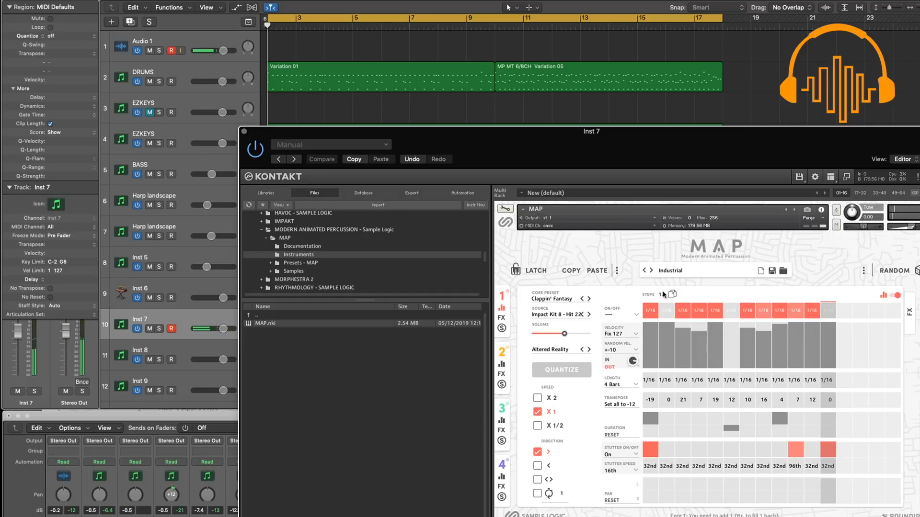
Step: Extend core 1 to 24 steps, lower the velocities of steps 14 and 15, and show the second page of steps
drag(662, 294, 665, 285)
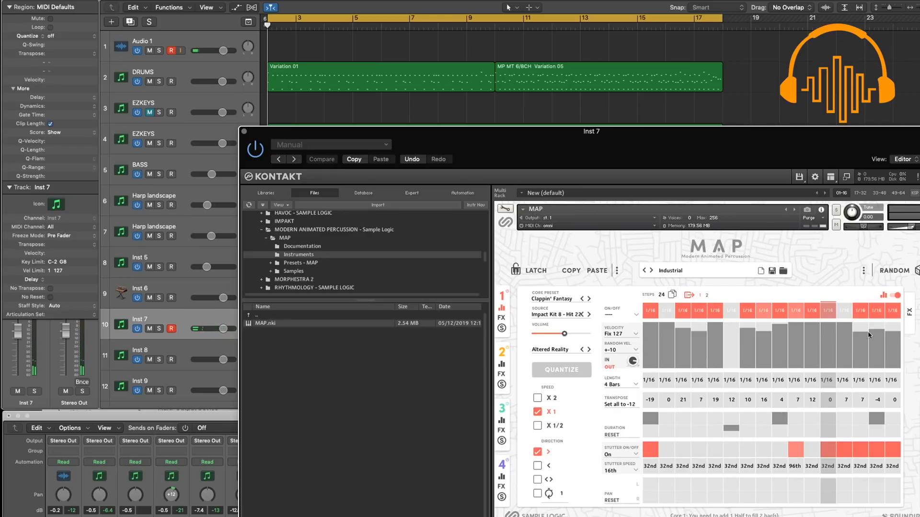
drag(870, 334, 865, 349)
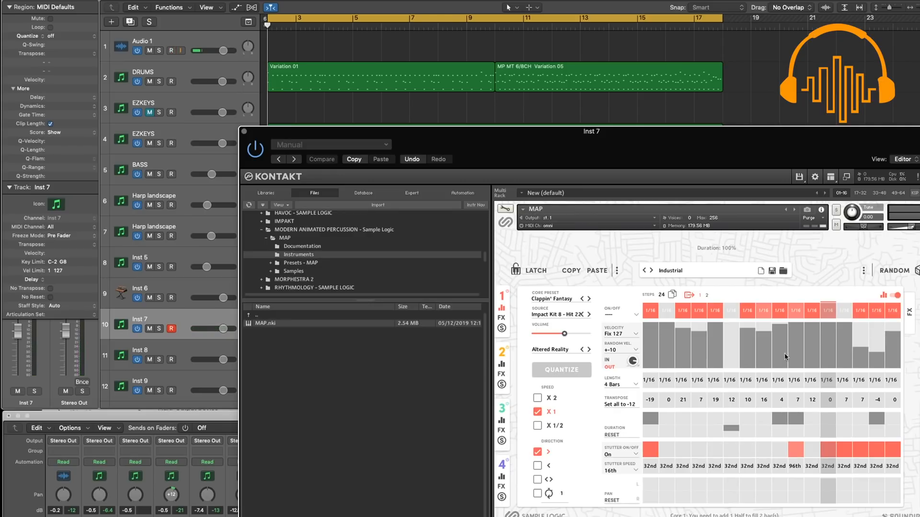
click(707, 295)
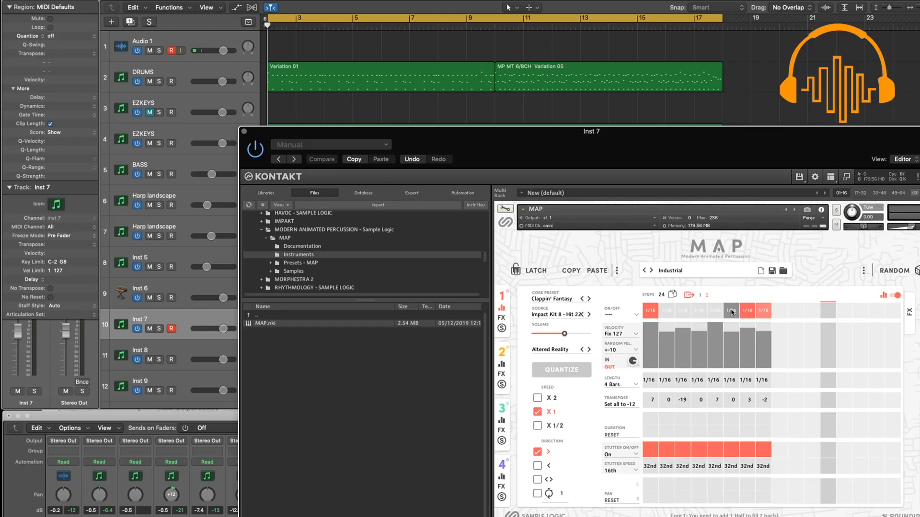
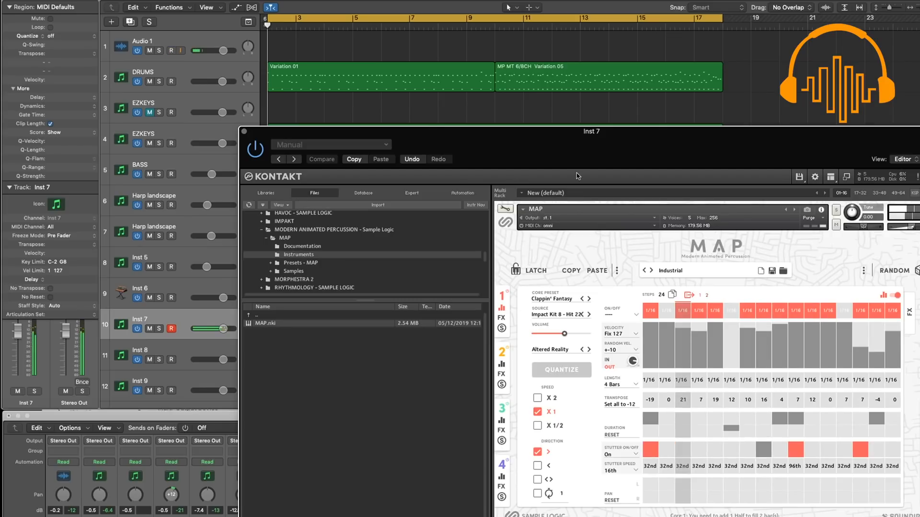
Step: Set core 1 back to 12 steps and start playing the arrangement
drag(661, 302, 663, 310)
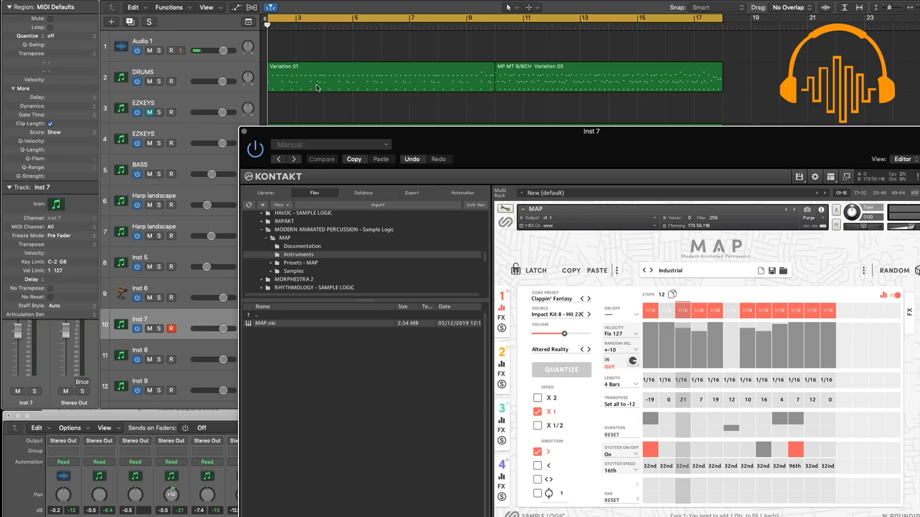
key(space)
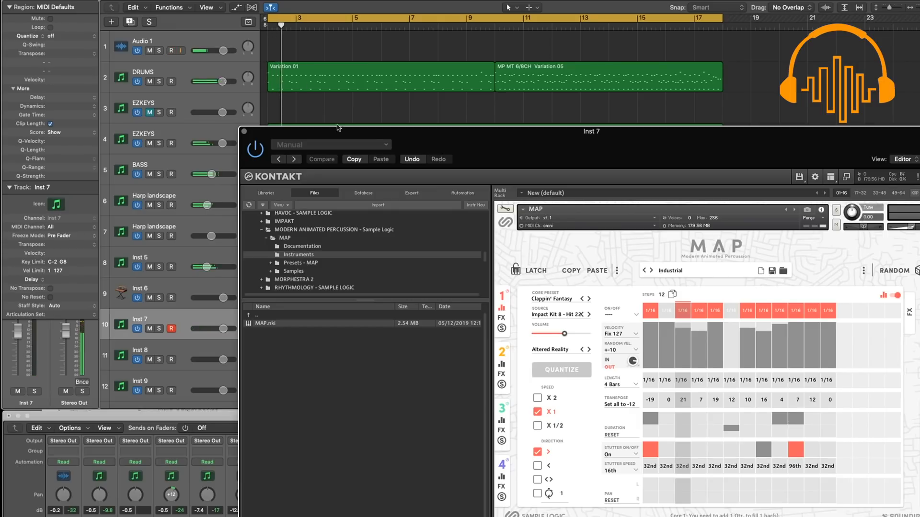
Step: Compact the Kontakt window by hiding its browser and plug-in header, move it clear of the tracks, and stop playback
drag(318, 129, 419, 151)
click(918, 195)
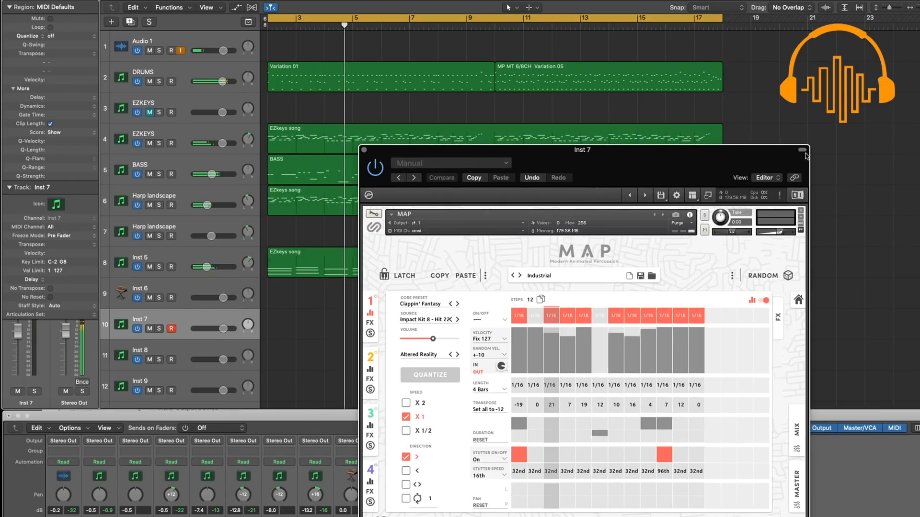
click(802, 151)
drag(718, 151, 850, 192)
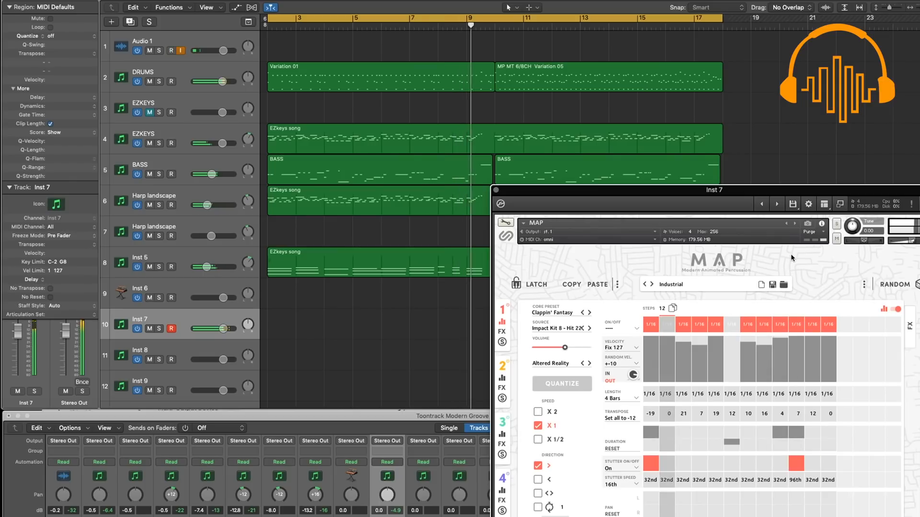
key(space)
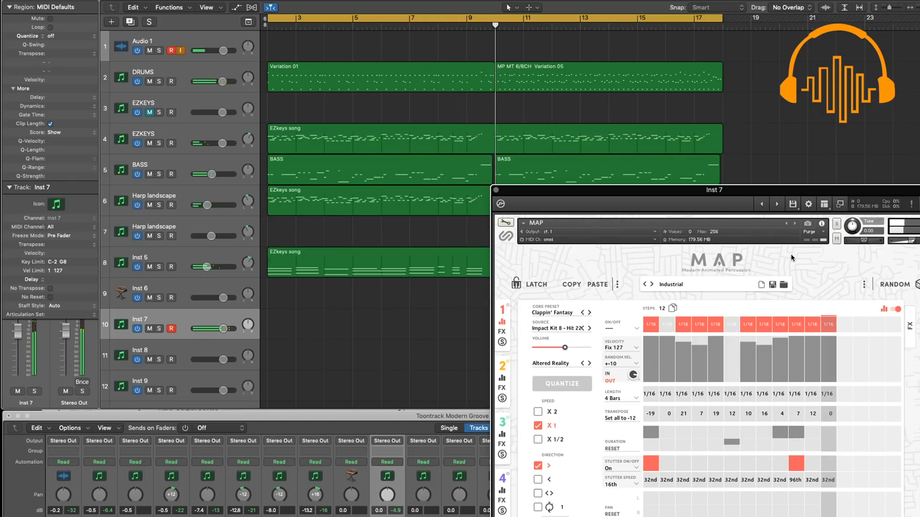
Step: Set core 1 to 24 steps, check both step pages, and switch off step 14
drag(663, 311, 664, 303)
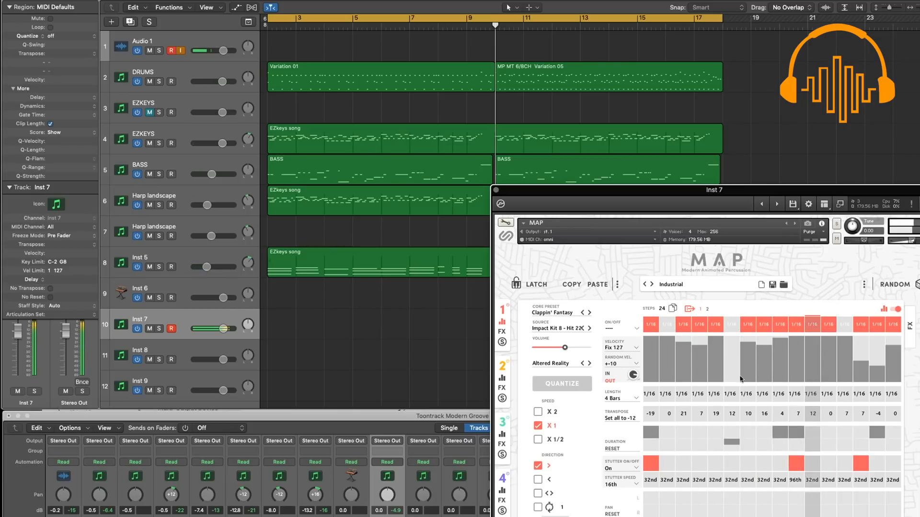
click(707, 309)
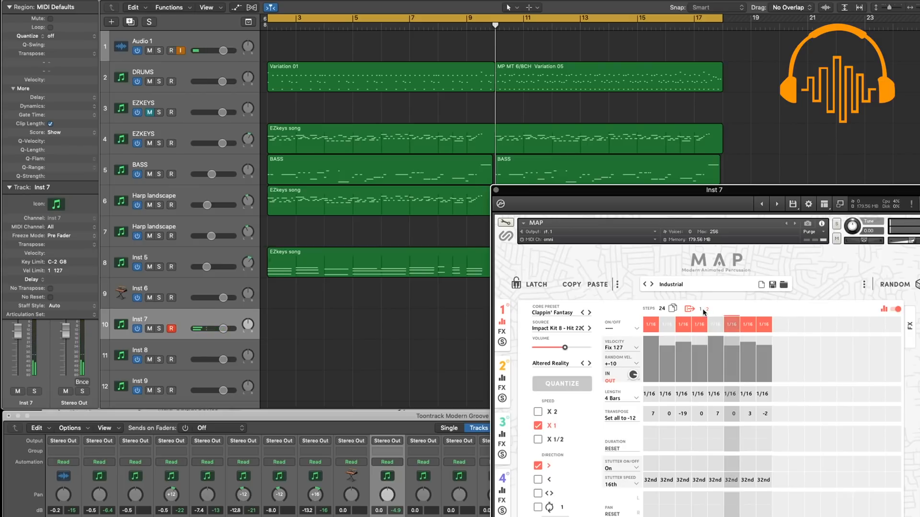
click(700, 310)
click(707, 310)
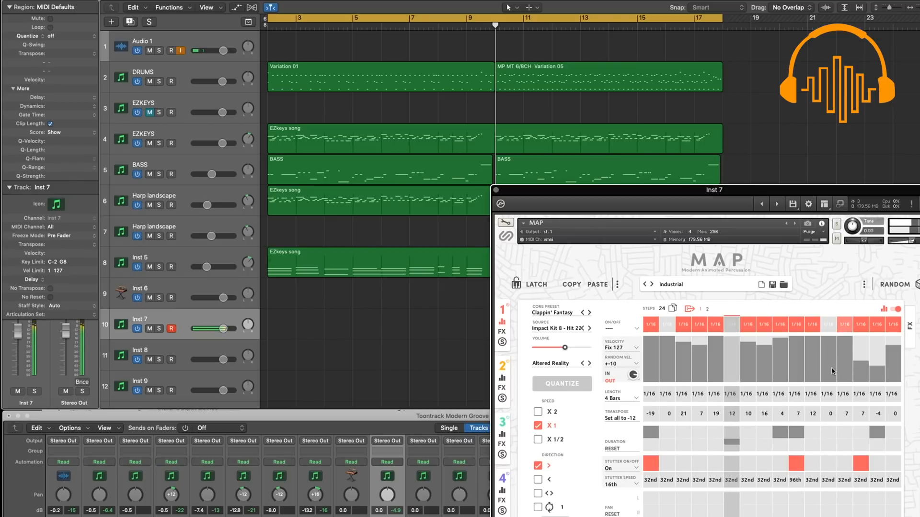
click(864, 331)
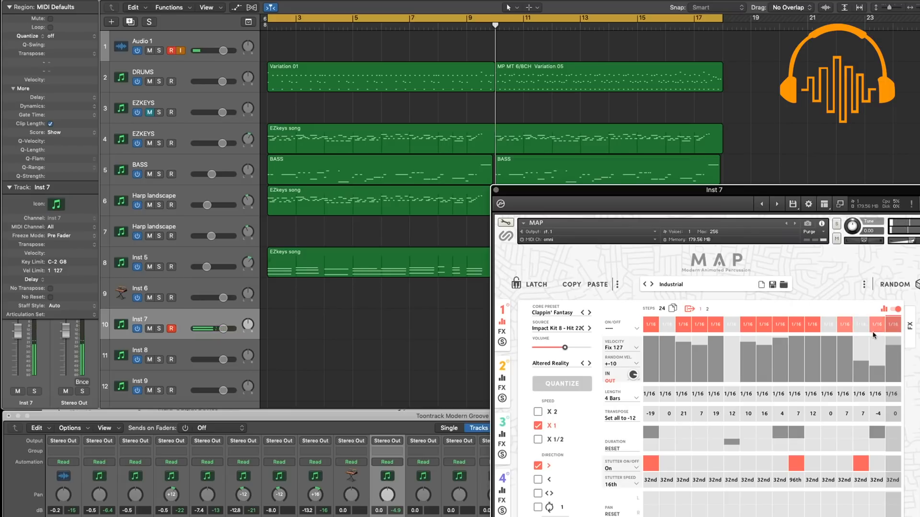
Step: On the second page of core 1's sequence, change the stutter speed of the seventh step shown
click(708, 309)
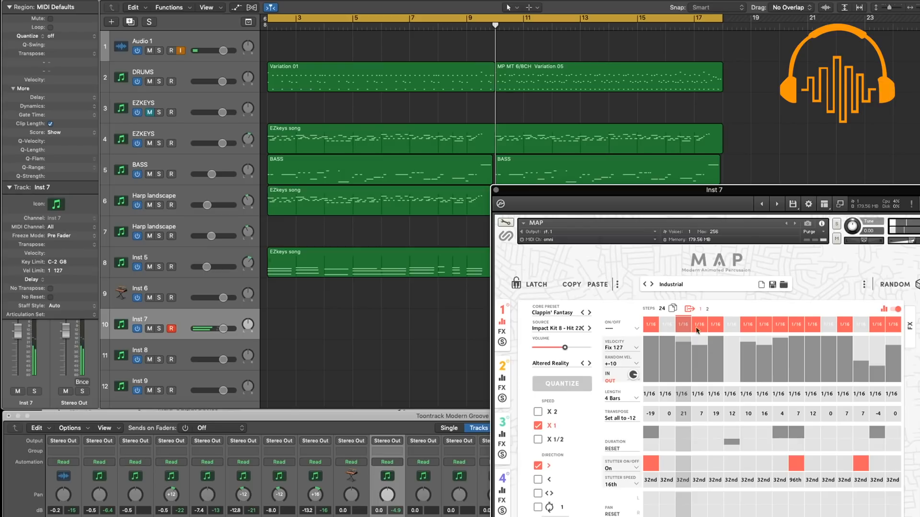
click(706, 309)
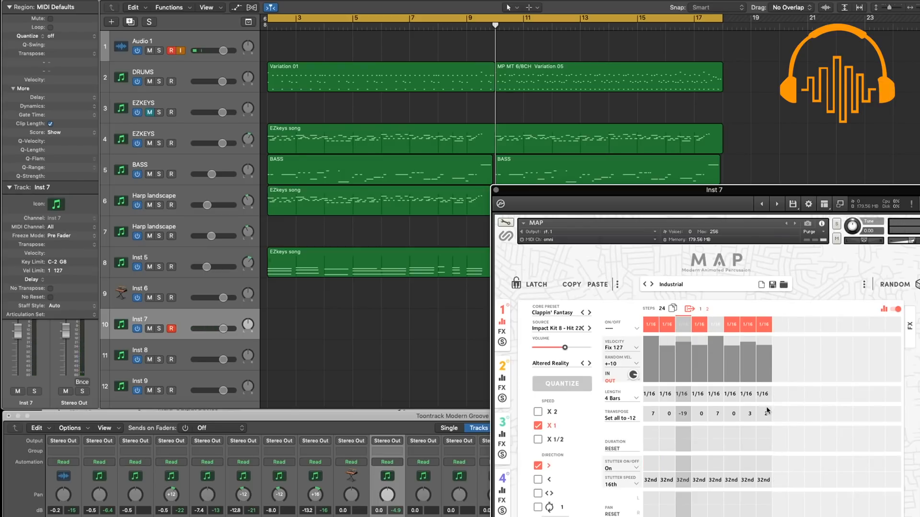
click(750, 481)
click(753, 513)
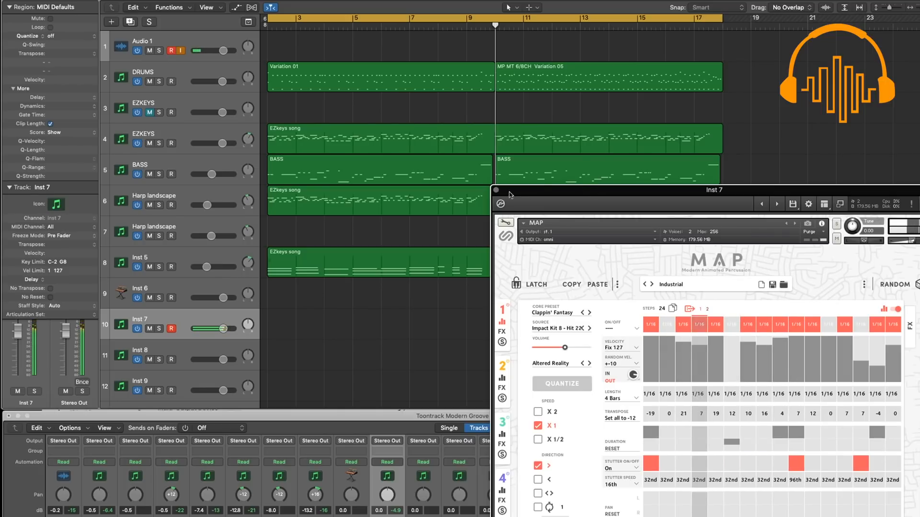
Step: Play the arrangement from about bar 10 to hear it with MAP, turn off the cycle range, and stop playback
key(space)
click(494, 21)
key(space)
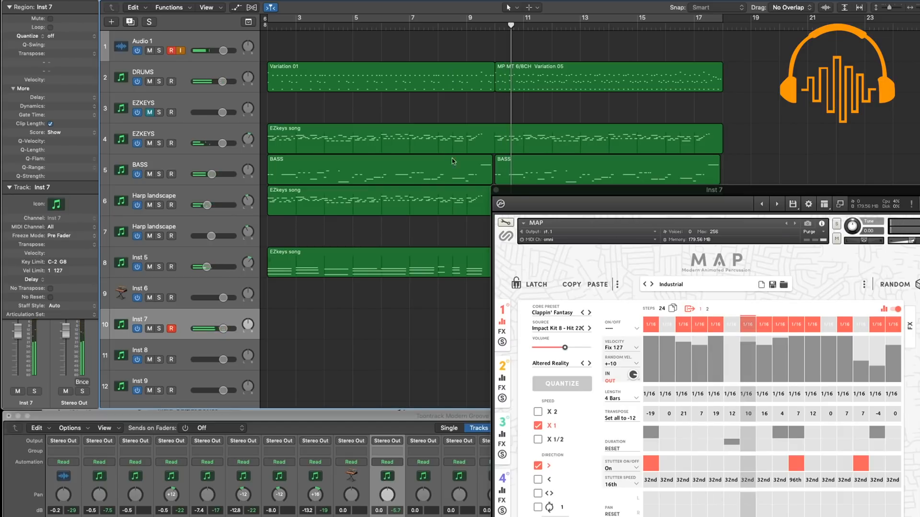
scroll(415, 324, down, 3)
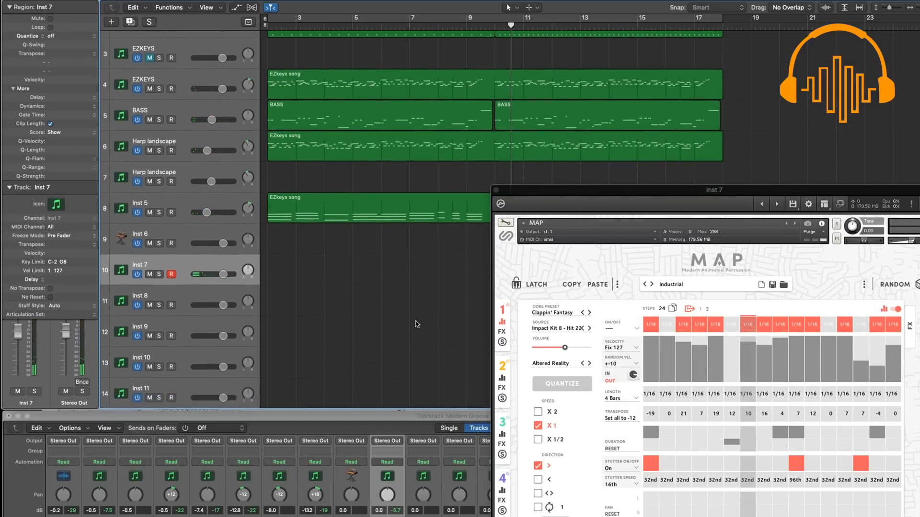
Step: Close the Kontakt window, extend the Inst 7 region to 8 bars ending at bar 18, and stretch its note across the region
click(496, 190)
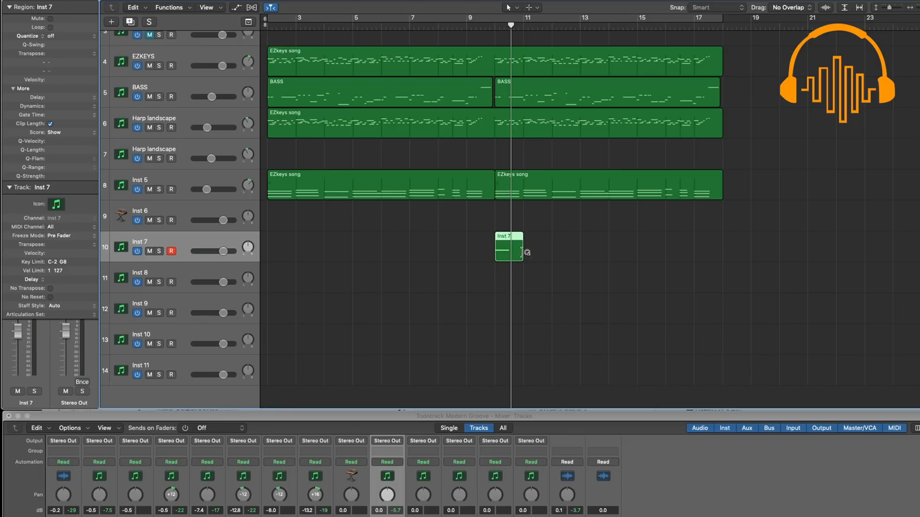
drag(521, 248, 720, 246)
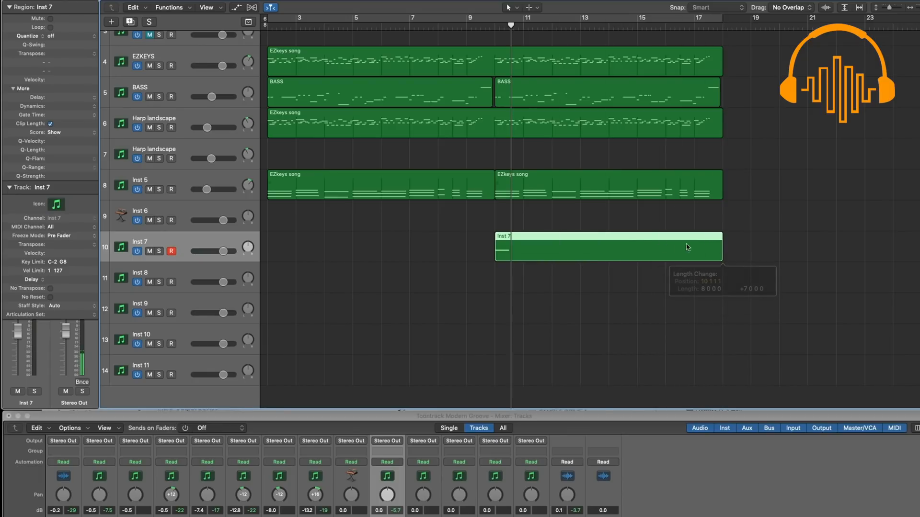
double_click(637, 244)
drag(411, 308, 544, 306)
key(z)
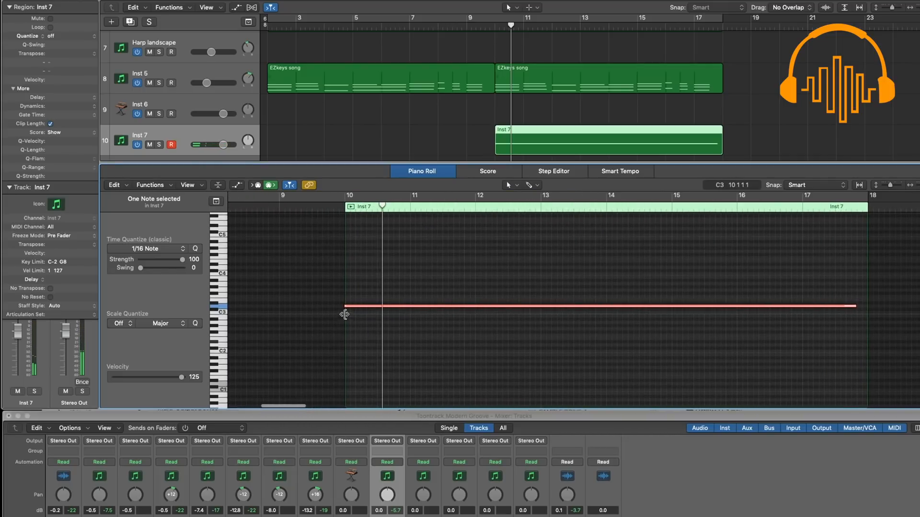
drag(345, 307, 347, 307)
Step: Pan the Inst 7 track to -15 and set its level to -7.6 dB while playing from just before bar 10
drag(387, 516, 387, 516)
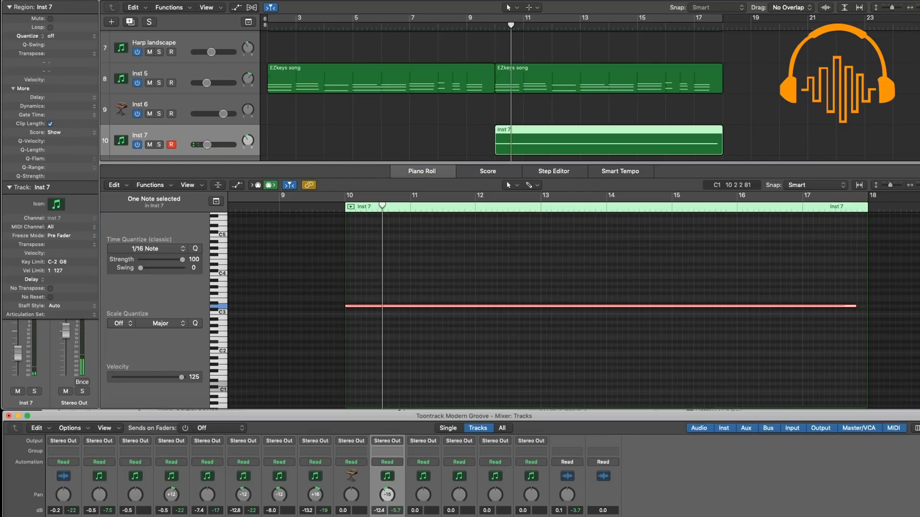
click(468, 24)
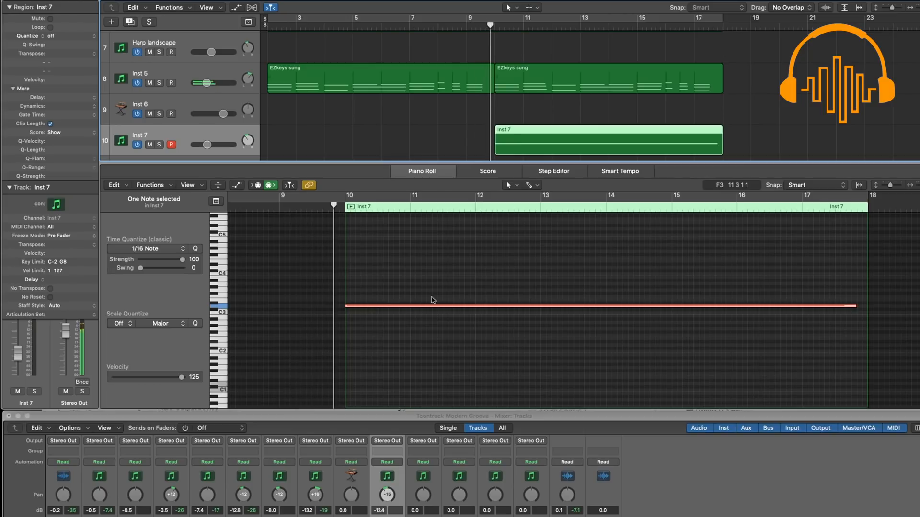
key(x)
click(387, 516)
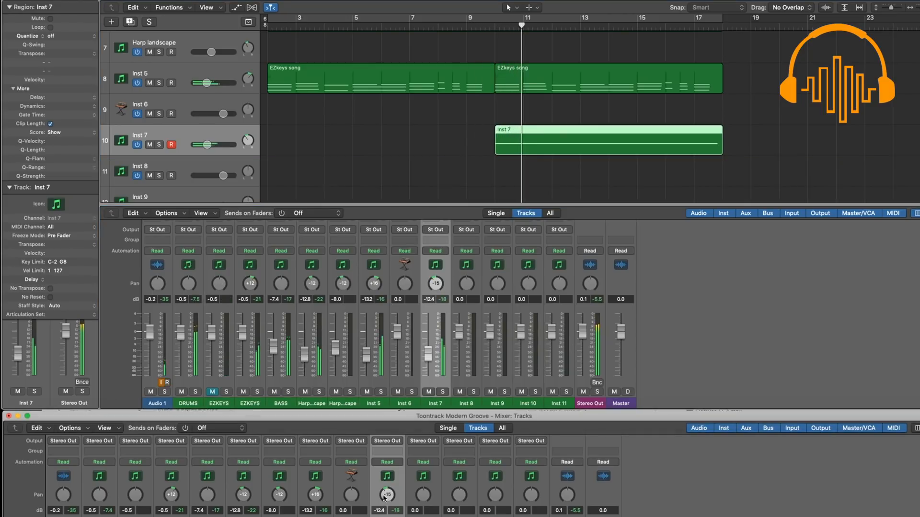
drag(380, 516, 381, 516)
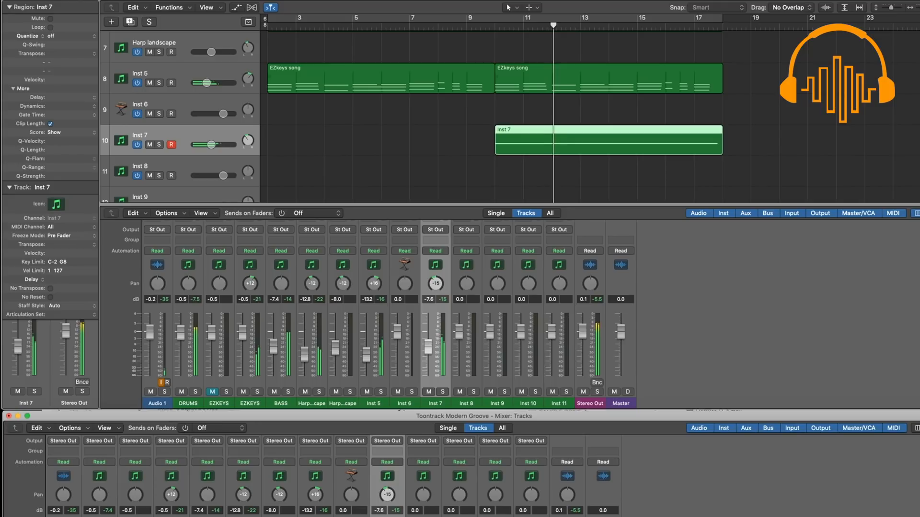
Step: Hide the docked mixer pane, listen to the arrangement with the MAP layer past bar 18, and stop playback
scroll(403, 516, up, 10)
key(x)
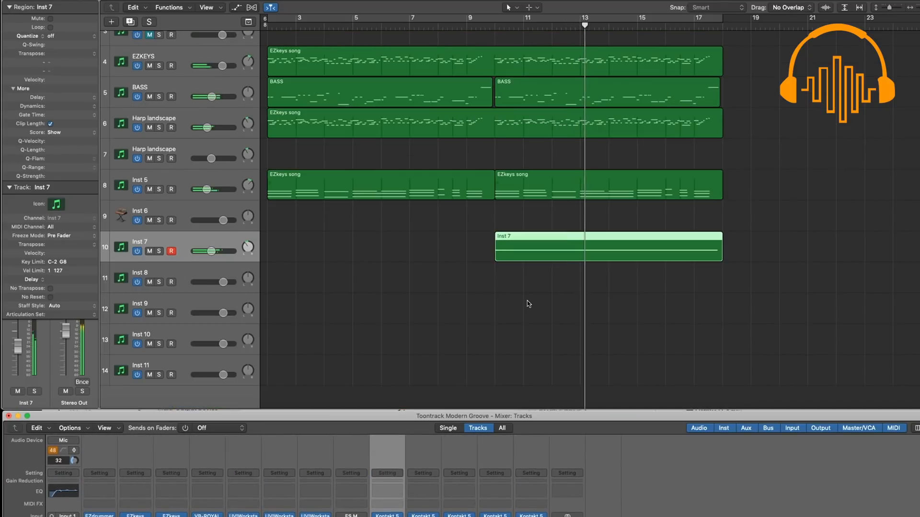
key(x)
key(x)
scroll(616, 290, up, 3)
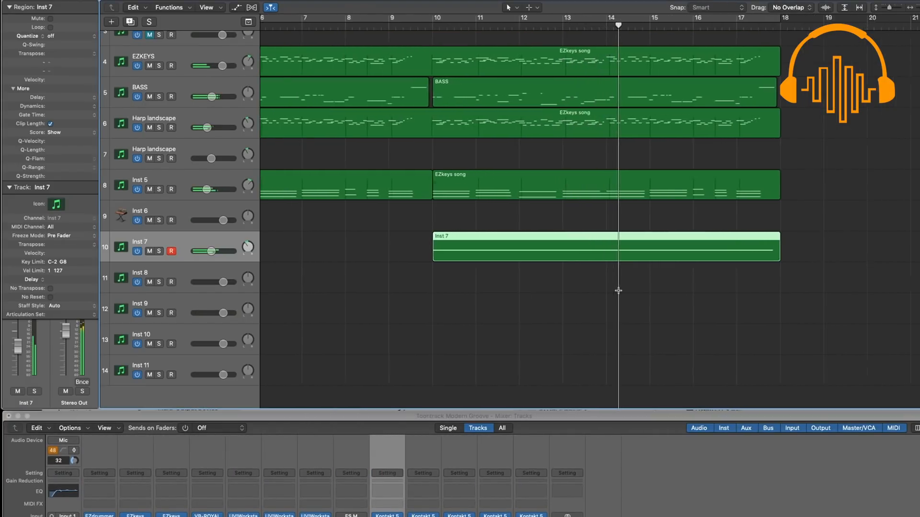
scroll(618, 290, down, 3)
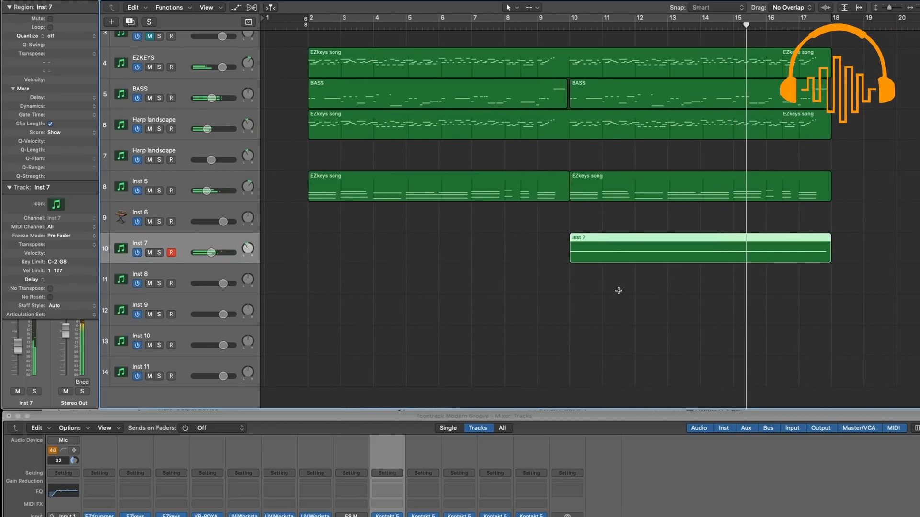
scroll(468, 471, down, 3)
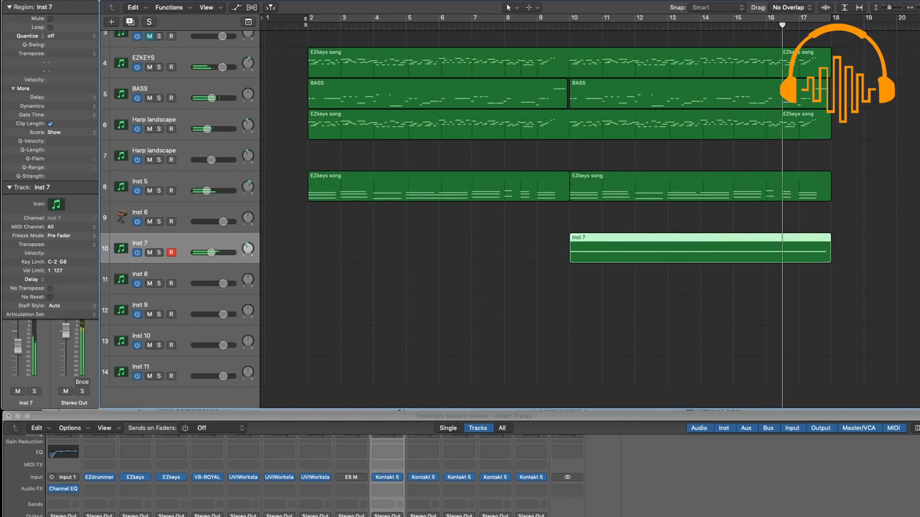
click(468, 473)
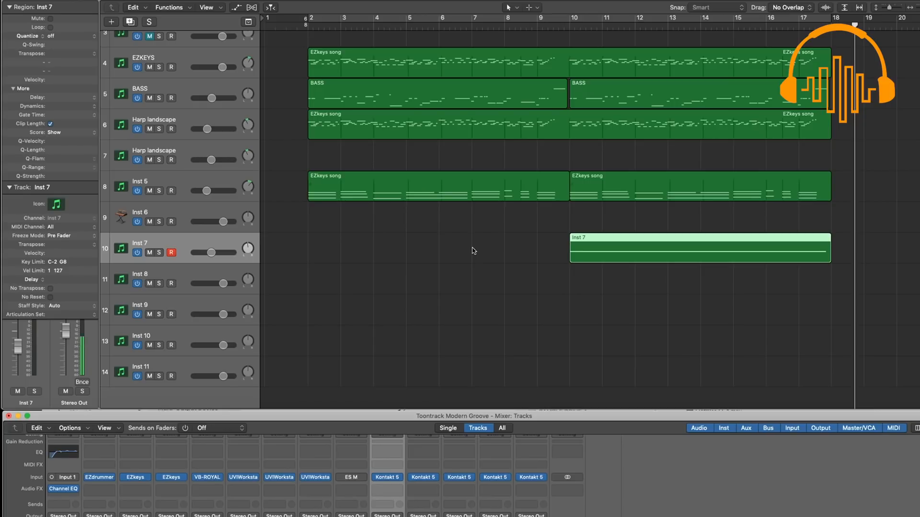
Step: Open EZkeys on the muted EZKEYS track 3, return its song to the start, and unmute the track for previewing
scroll(471, 251, up, 5)
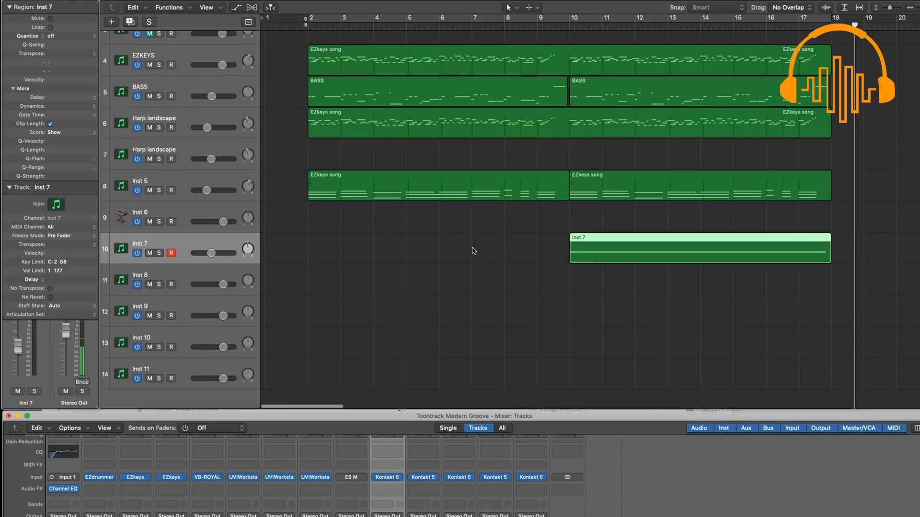
scroll(472, 251, right, 3)
scroll(471, 251, left, 5)
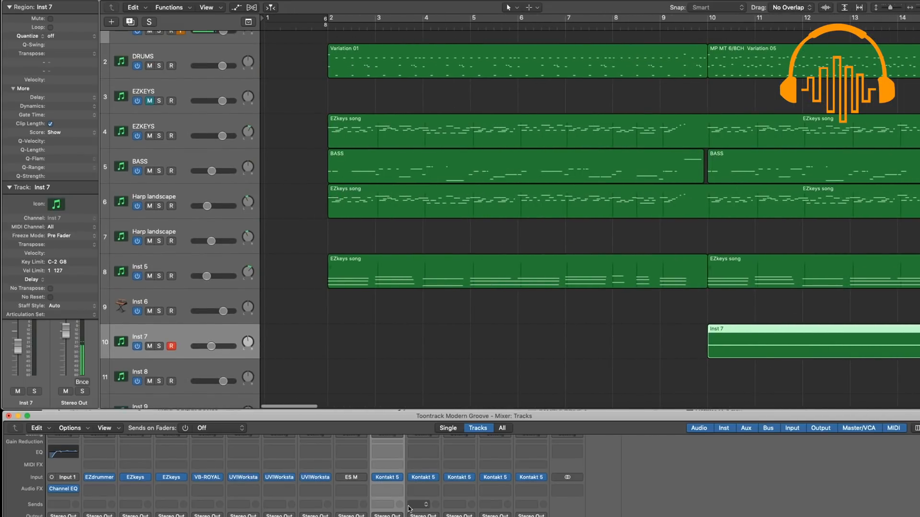
click(137, 477)
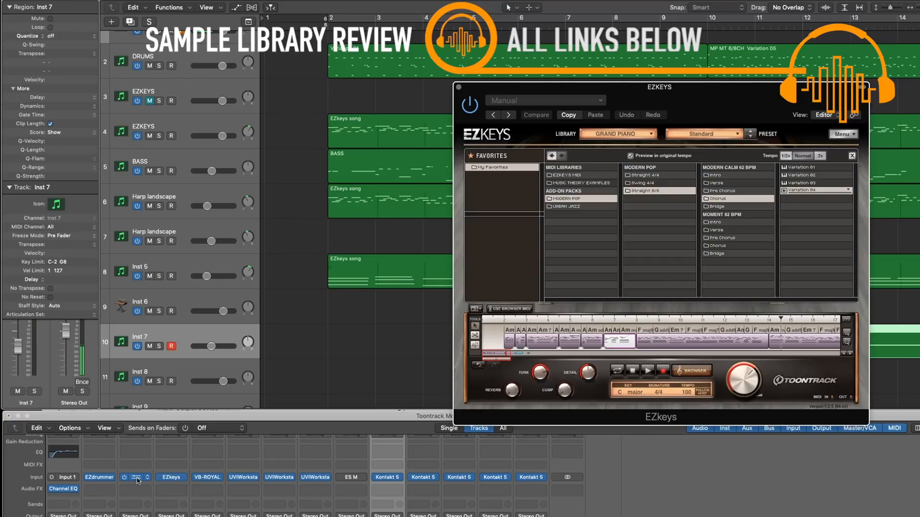
click(504, 320)
click(648, 372)
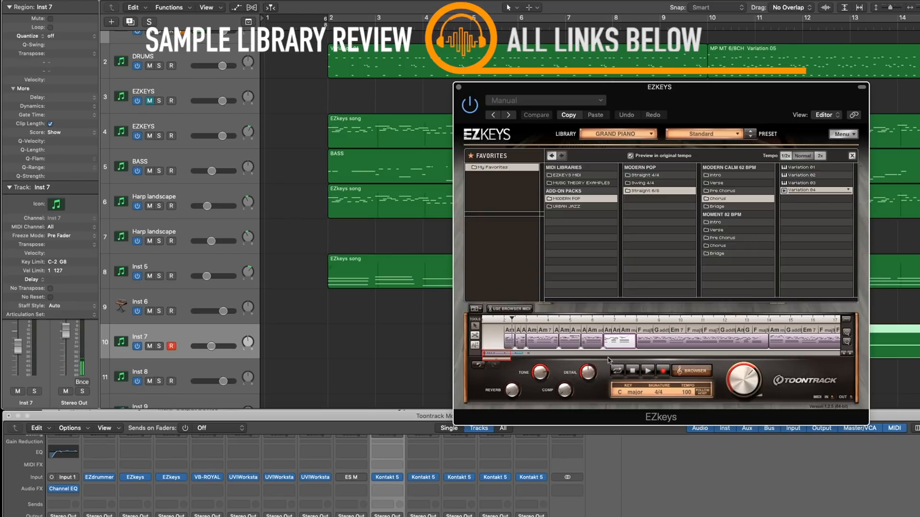
click(150, 101)
Step: Change the opening chords of the EZkeys song with the chord wheel, making the first F#m and the second D
click(509, 330)
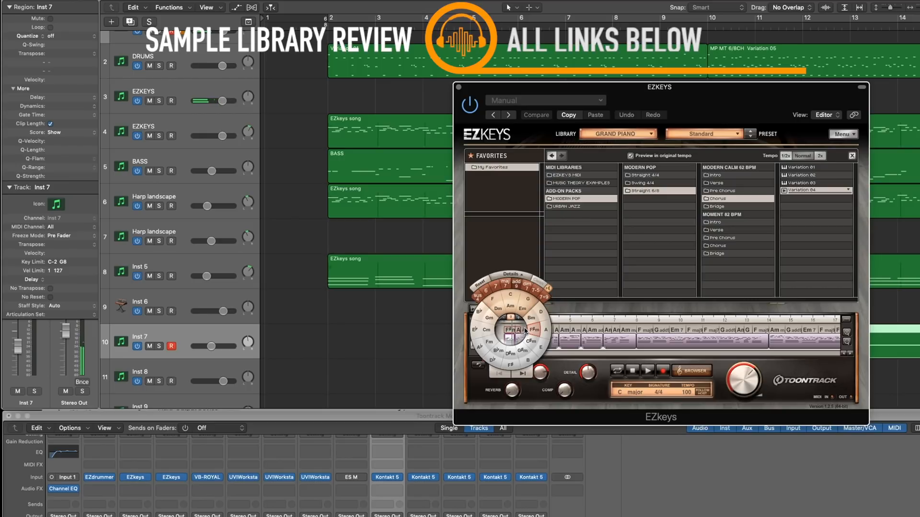
click(518, 331)
click(512, 354)
click(526, 329)
click(508, 349)
click(533, 334)
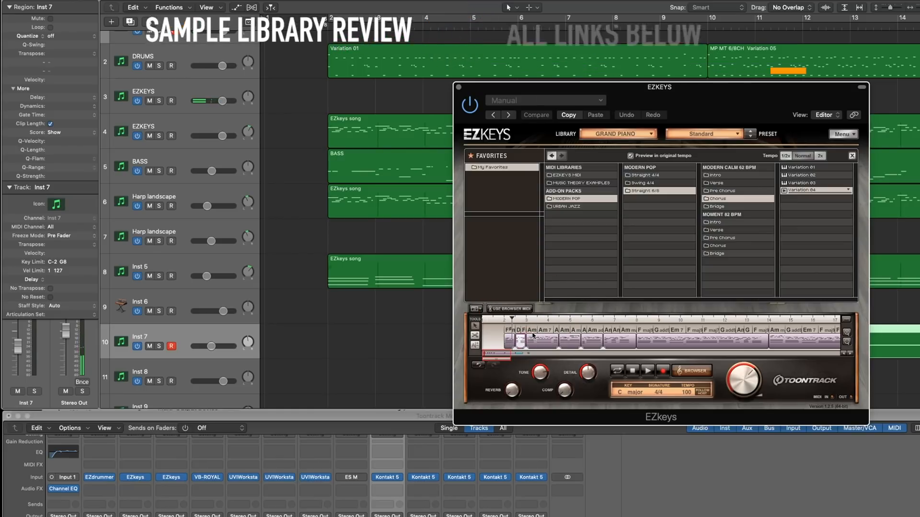
Step: Change the chords that follow in the EZkeys song with the chord wheel, including C#m and F#m
click(532, 334)
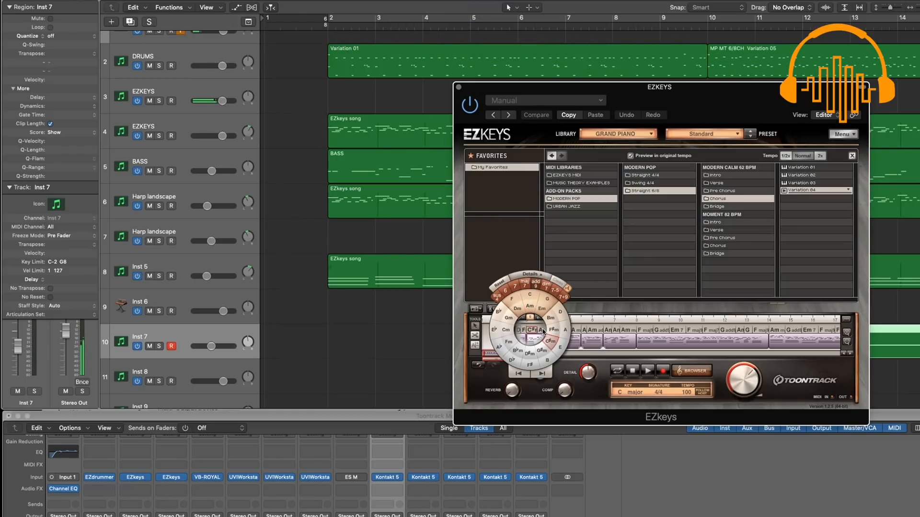
click(540, 331)
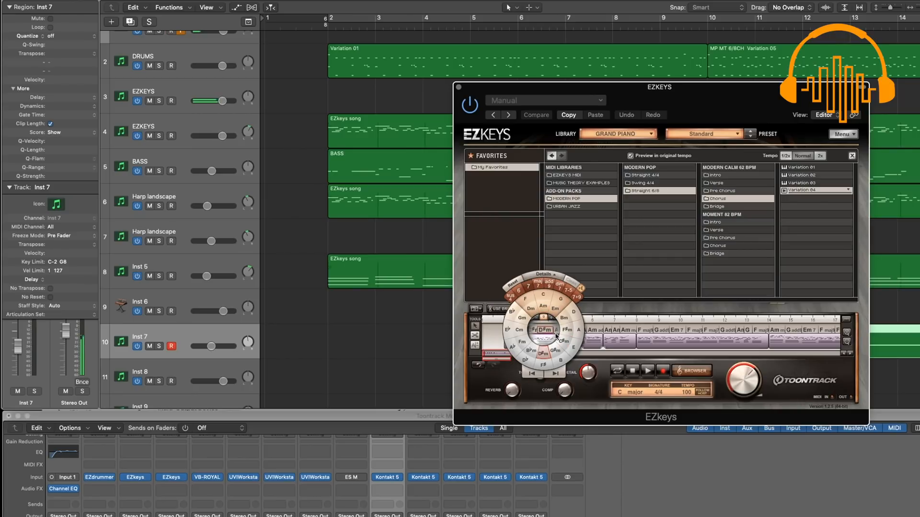
click(557, 332)
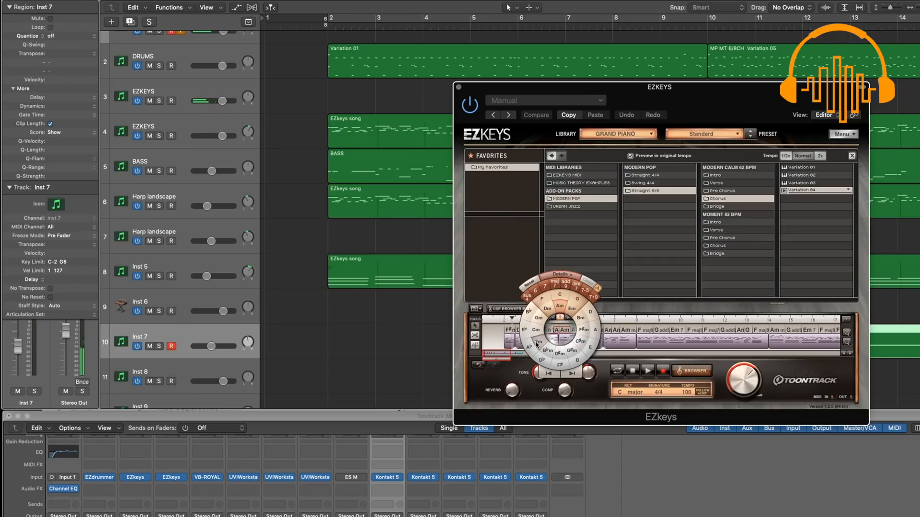
click(567, 333)
click(585, 329)
click(605, 385)
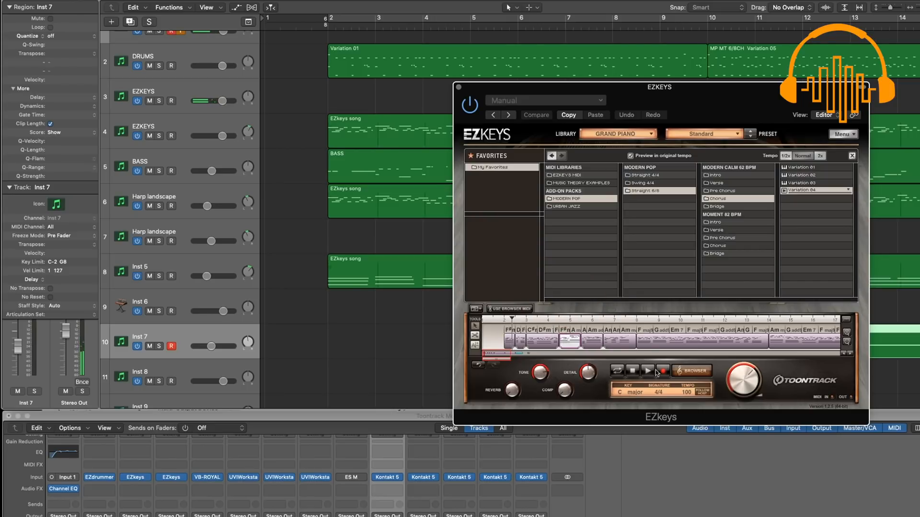
Step: Rewind the EZkeys song, close its window, play the full arrangement from bar 2 to about bar 18, and stop playback
click(503, 320)
scroll(343, 220, down, 5)
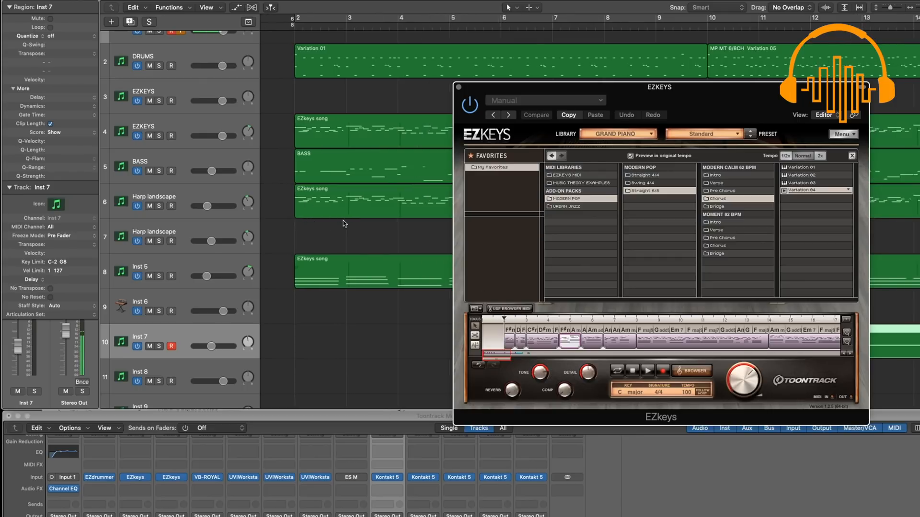
click(302, 16)
key(space)
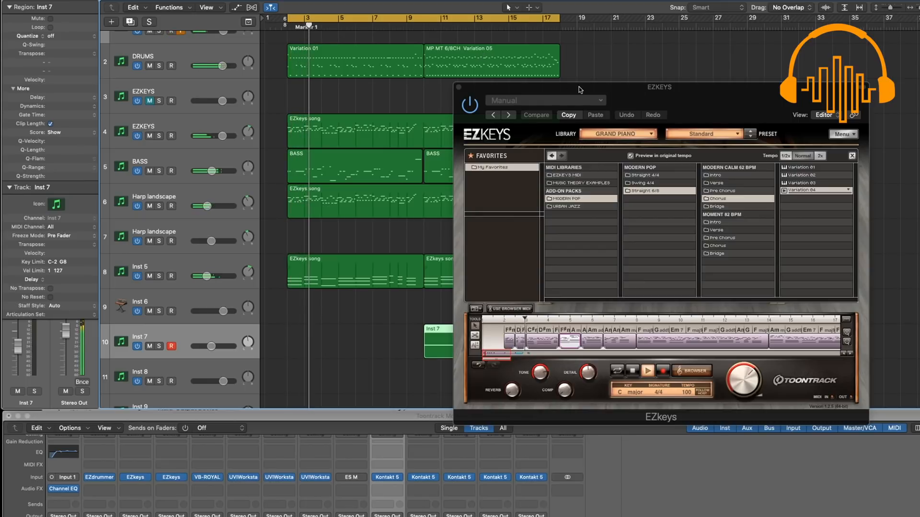
click(458, 87)
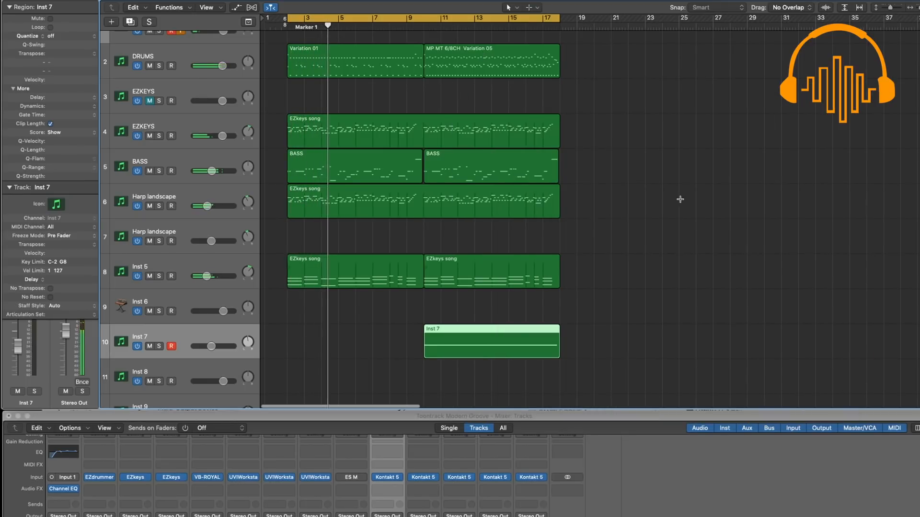
scroll(680, 199, up, 5)
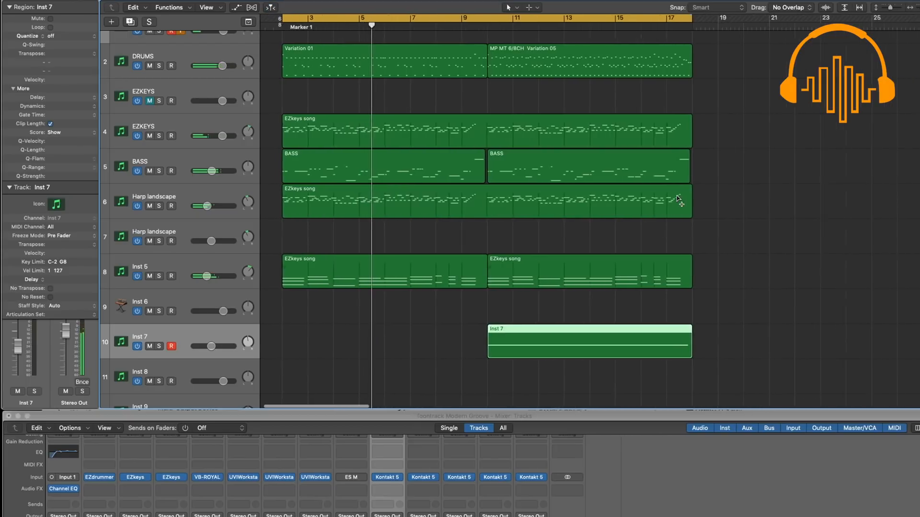
scroll(678, 199, up, 1)
scroll(678, 198, left, 2)
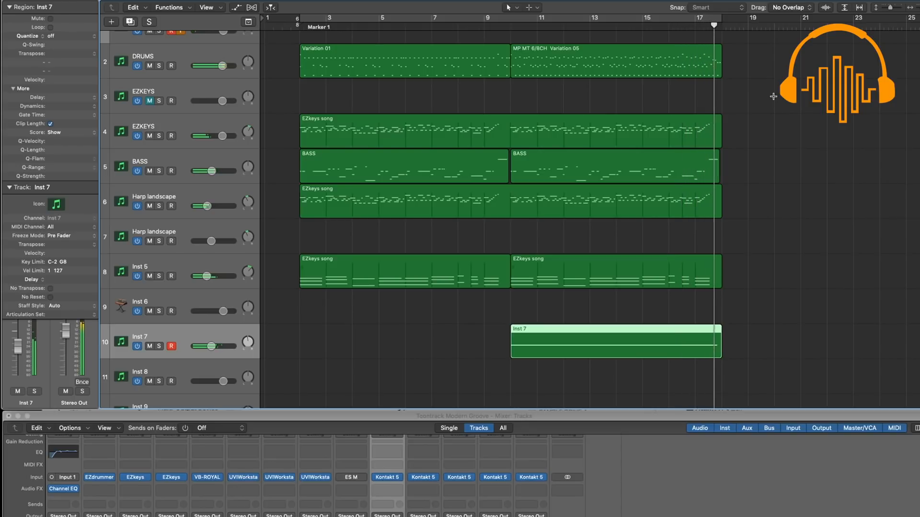
key(space)
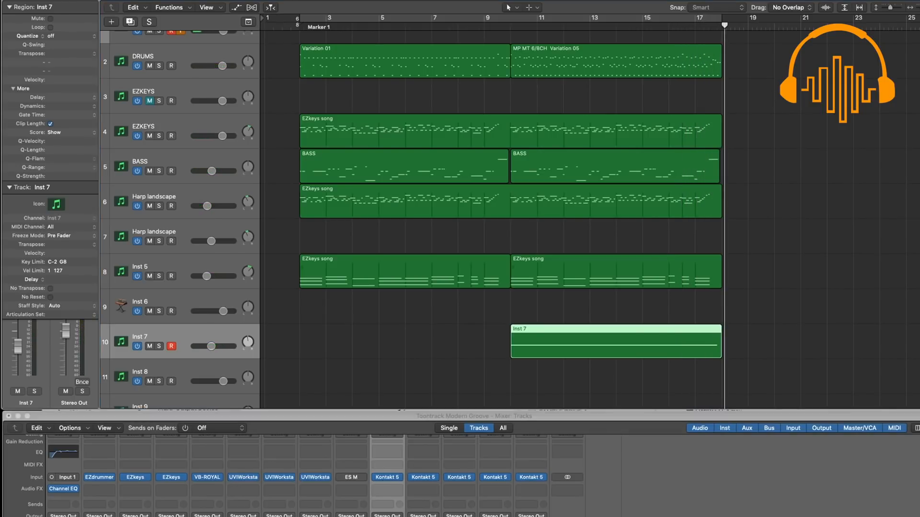